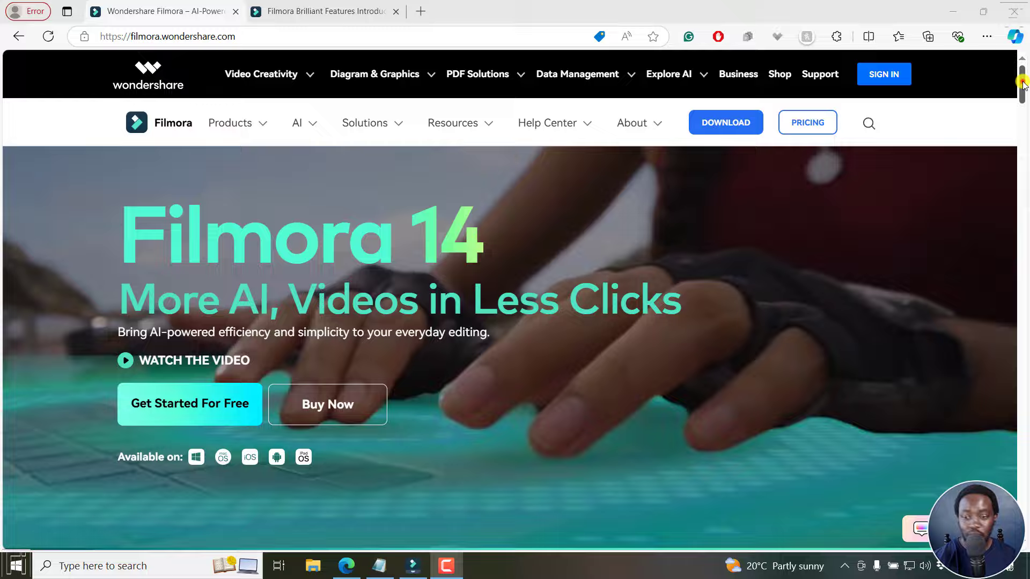
# Look through the Filmora 14 homepage from the main banner down to the styles and assets section.
pyautogui.moveTo(1023, 83); pyautogui.dragTo(1025, 89)
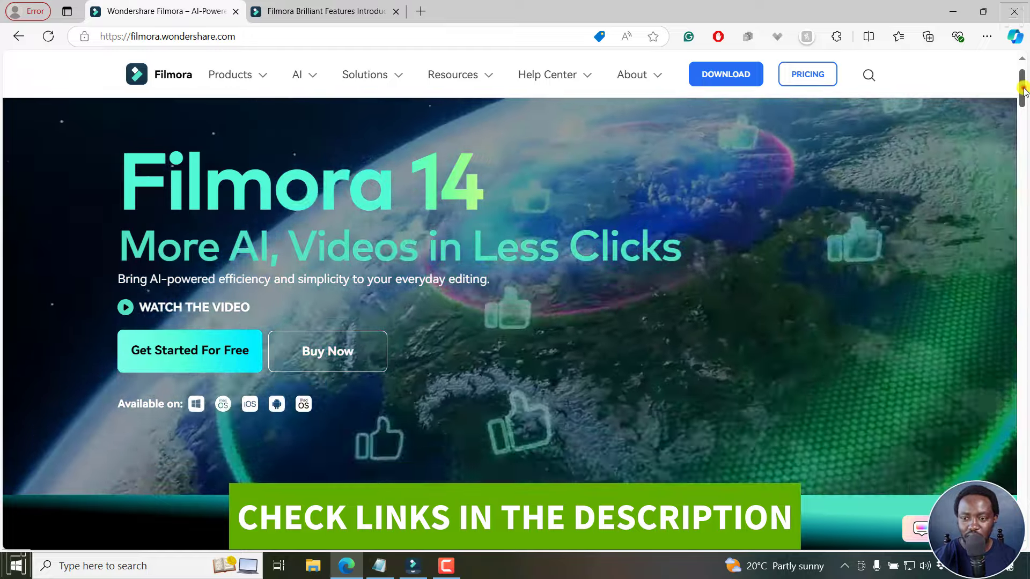
pyautogui.moveTo(1023, 88); pyautogui.dragTo(1025, 155)
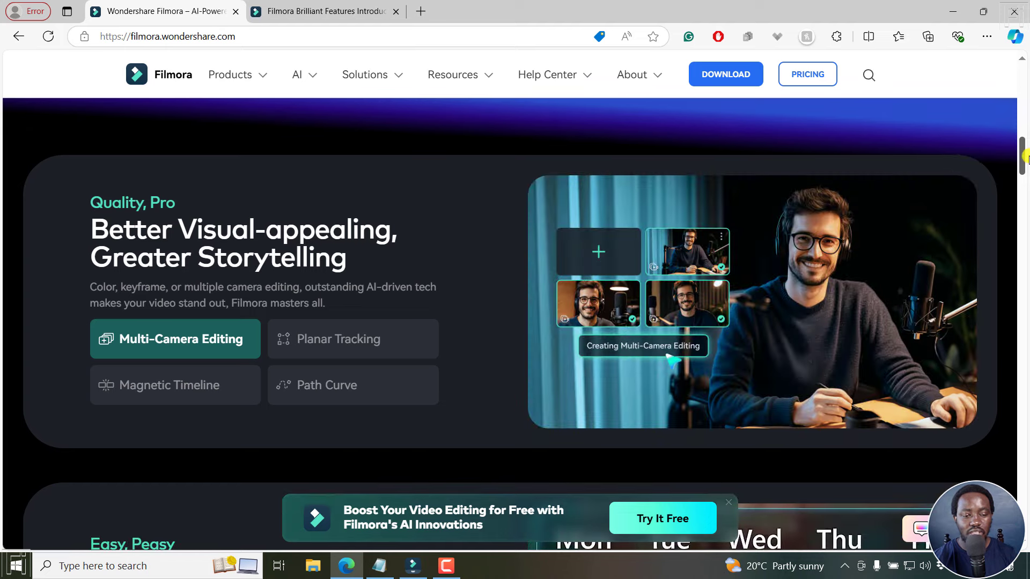
pyautogui.moveTo(1027, 156); pyautogui.dragTo(1027, 160)
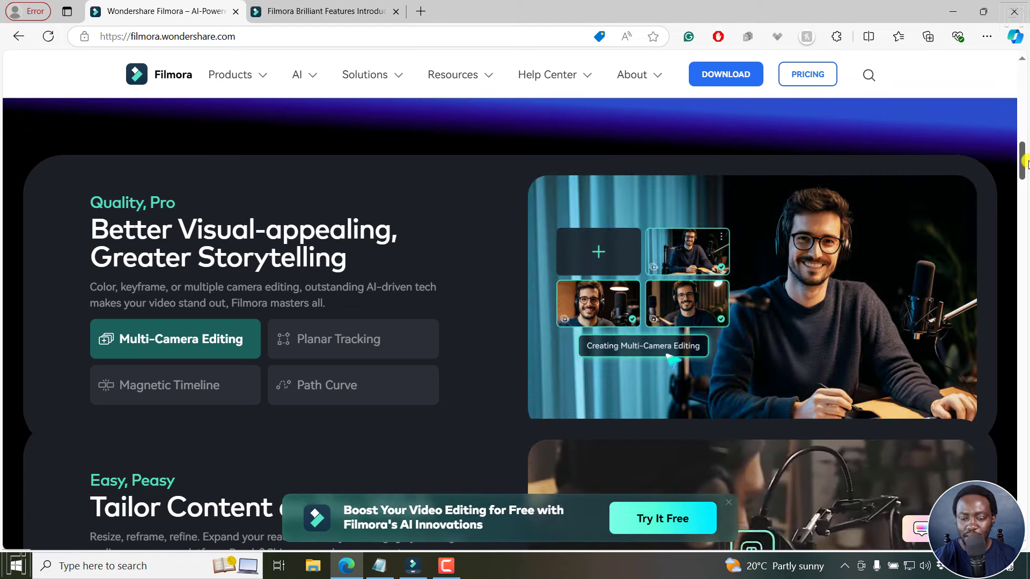
pyautogui.moveTo(1027, 162); pyautogui.dragTo(1027, 206)
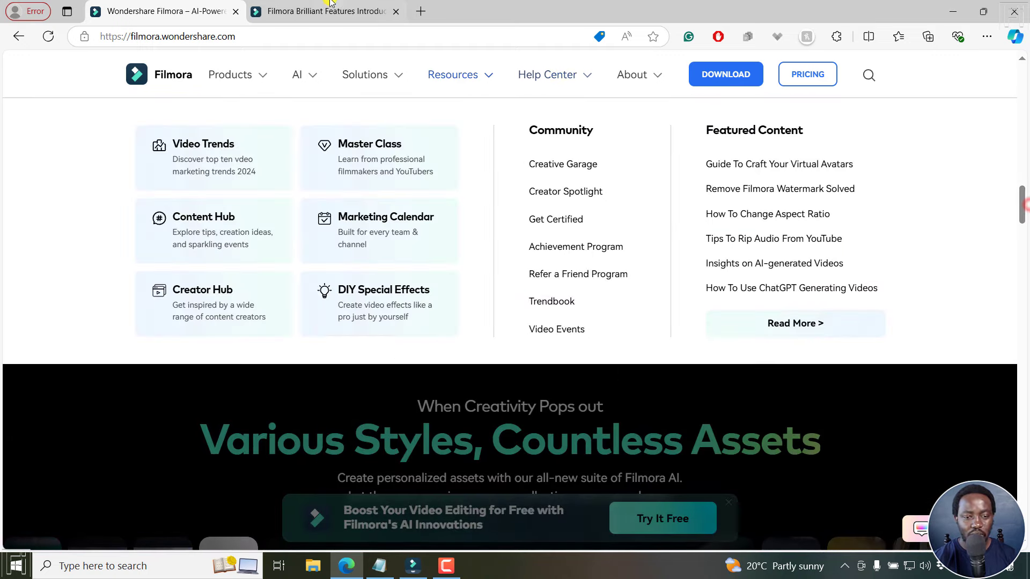
# Open the Filmora features page and review the AI features, including the enhancers, object remover, translation and text-to-speech.
pyautogui.click(316, 7)
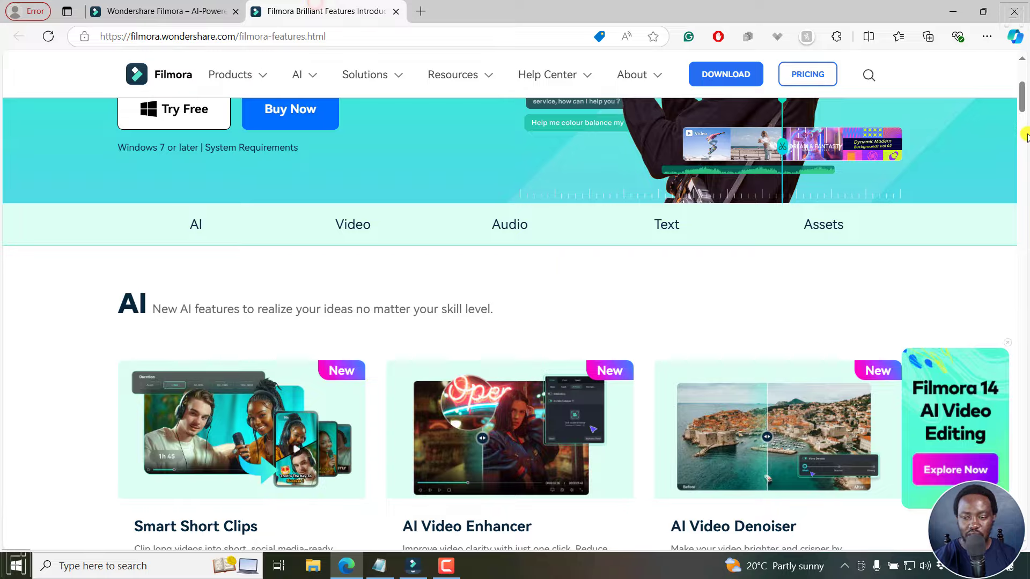
pyautogui.moveTo(1023, 104)
pyautogui.mouseDown()
pyautogui.moveTo(1022, 86)
pyautogui.moveTo(1025, 107)
pyautogui.mouseUp()
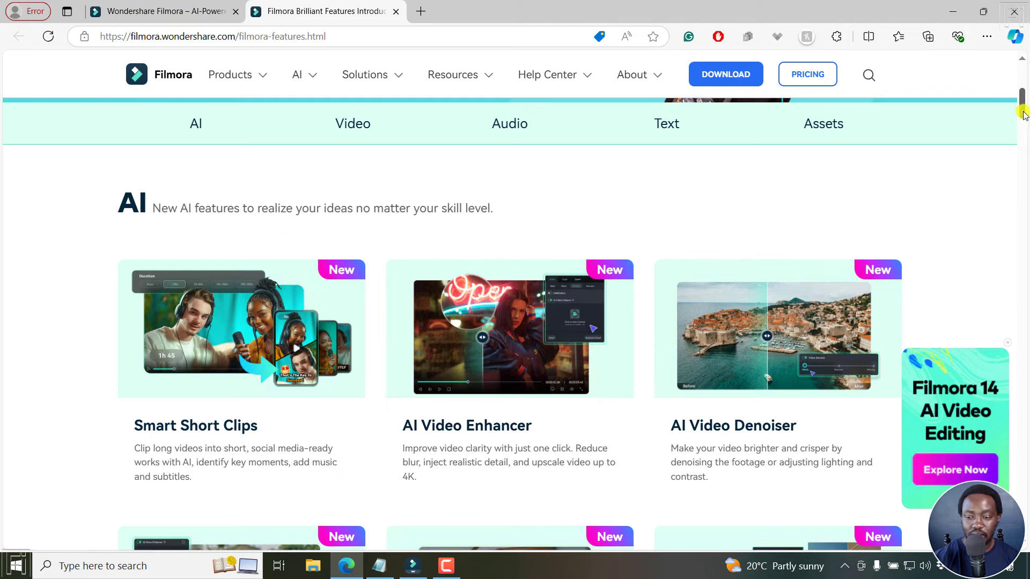
pyautogui.moveTo(1022, 107); pyautogui.dragTo(1023, 123)
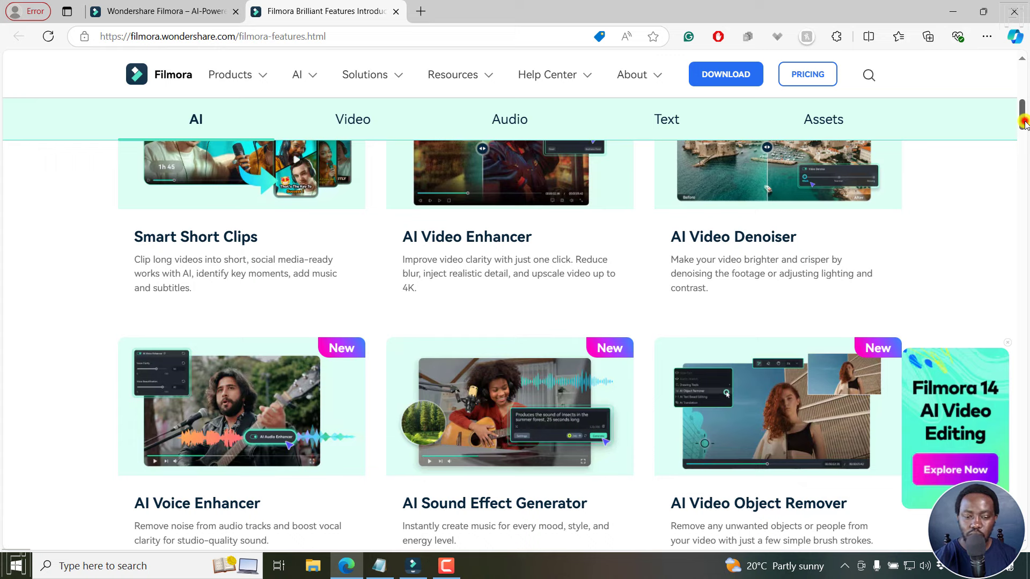
pyautogui.moveTo(1023, 122); pyautogui.dragTo(1026, 131)
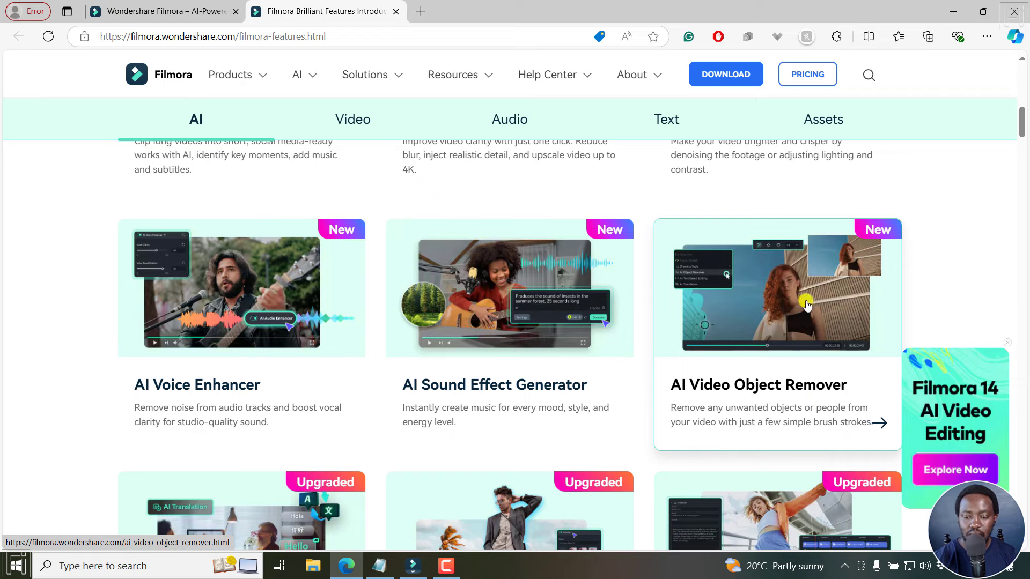
pyautogui.moveTo(1022, 123); pyautogui.dragTo(1023, 141)
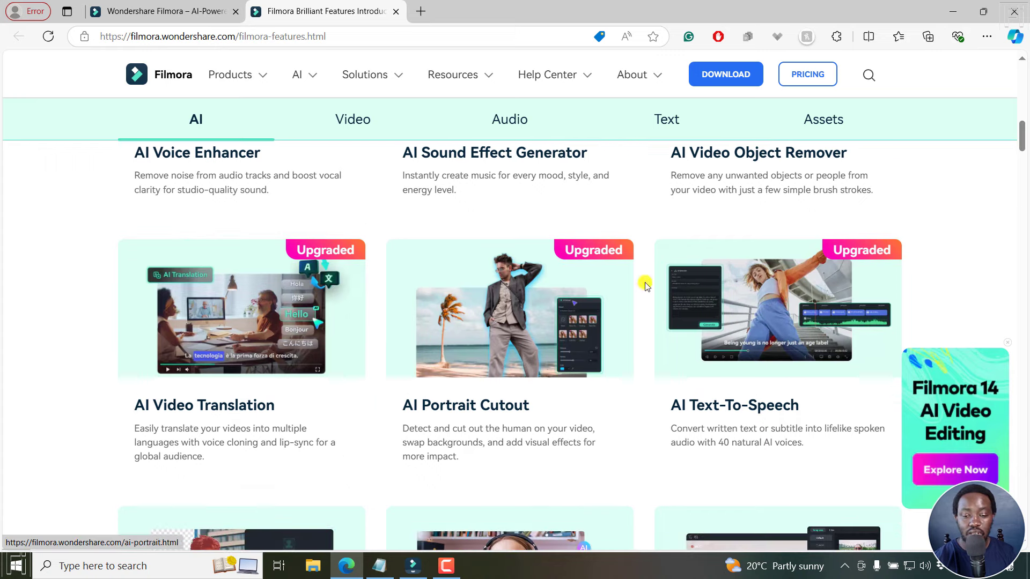
# Review the Video, Audio, Text and Assets sections of the Filmora features page.
pyautogui.moveTo(1023, 138); pyautogui.dragTo(1025, 228)
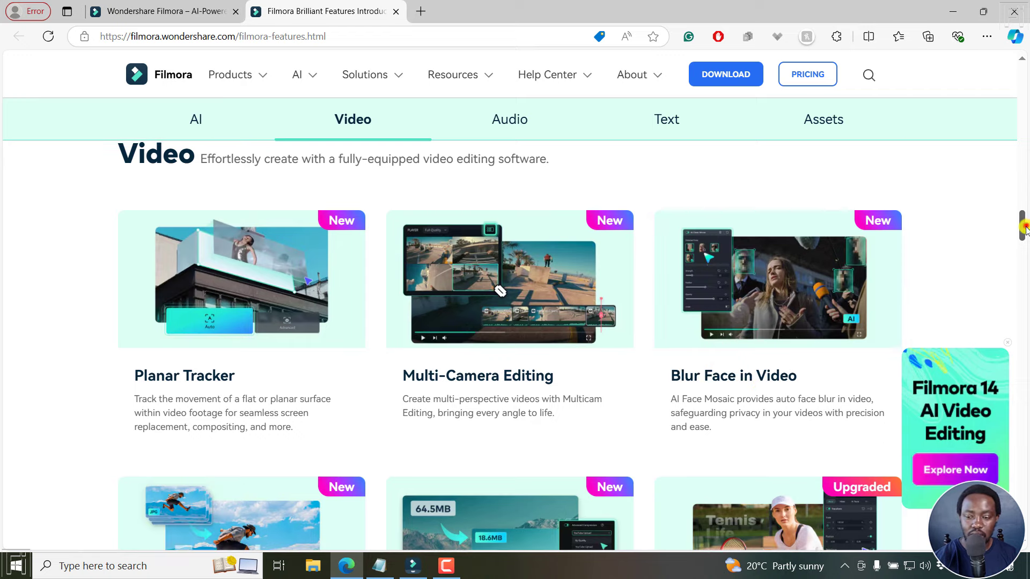
pyautogui.scroll(-4, 1021, 236)
pyautogui.moveTo(1023, 242); pyautogui.dragTo(1025, 246)
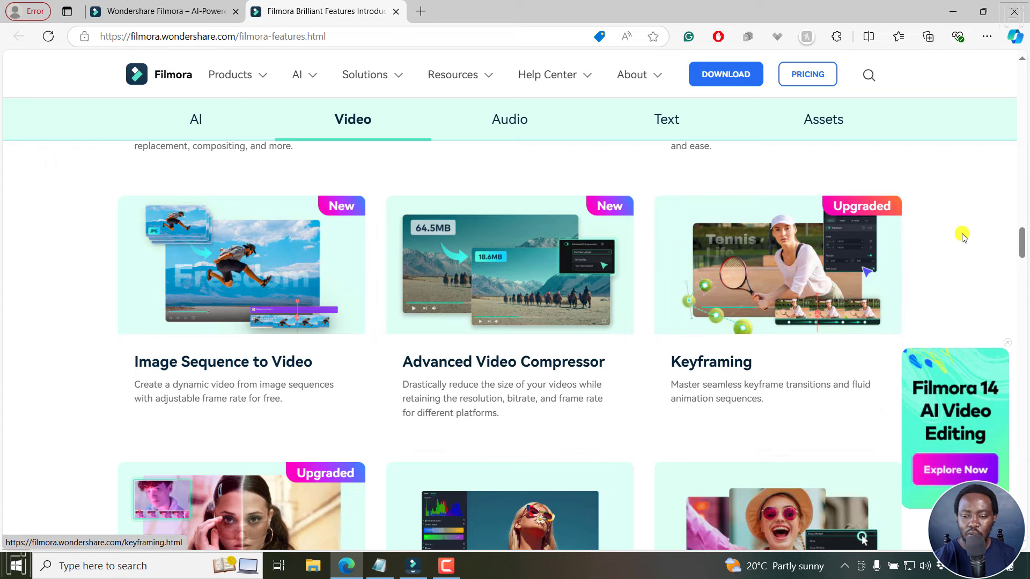
pyautogui.moveTo(1022, 243); pyautogui.dragTo(1025, 257)
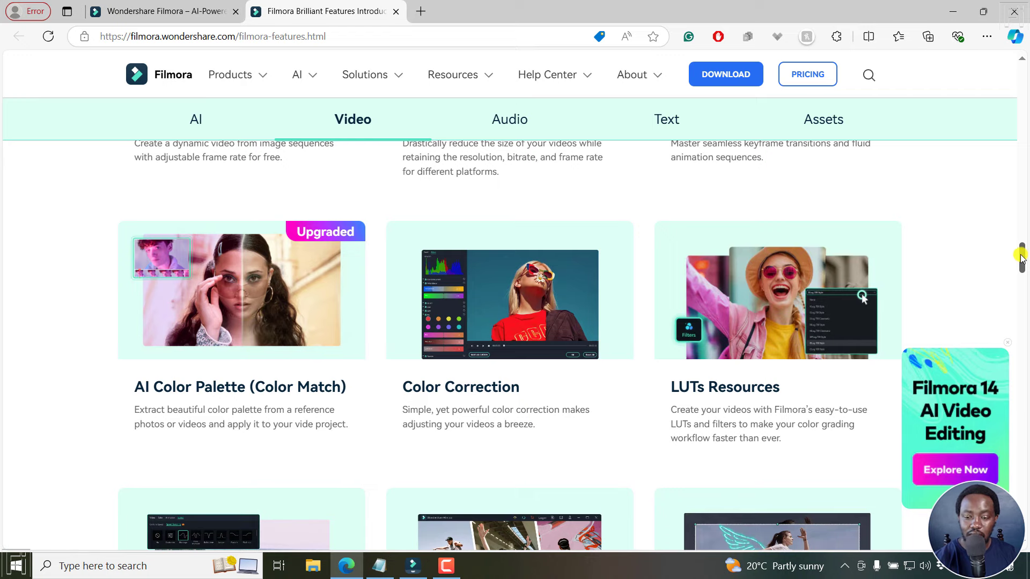
pyautogui.moveTo(1025, 260); pyautogui.dragTo(1025, 358)
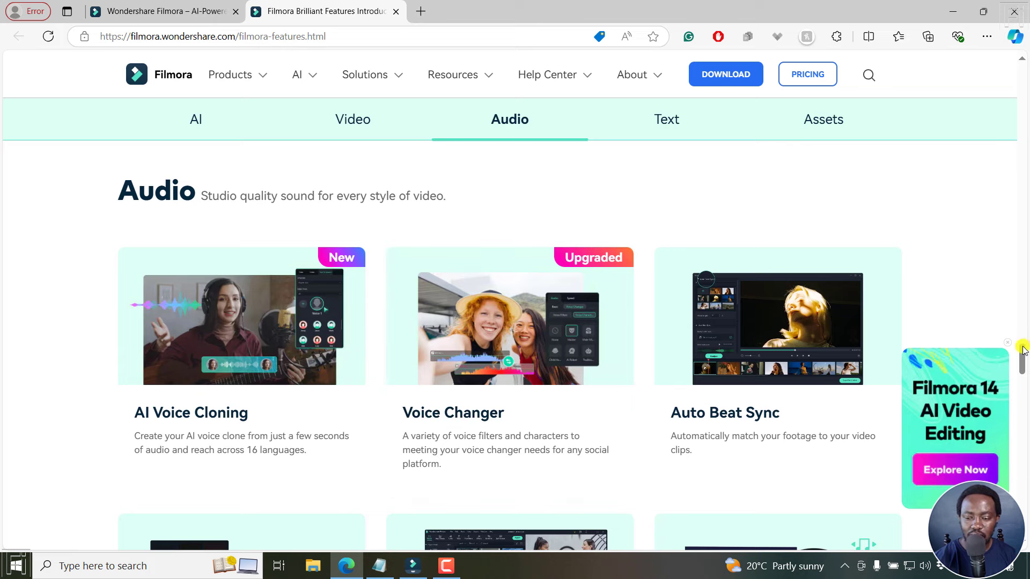
pyautogui.moveTo(1025, 349); pyautogui.dragTo(1026, 414)
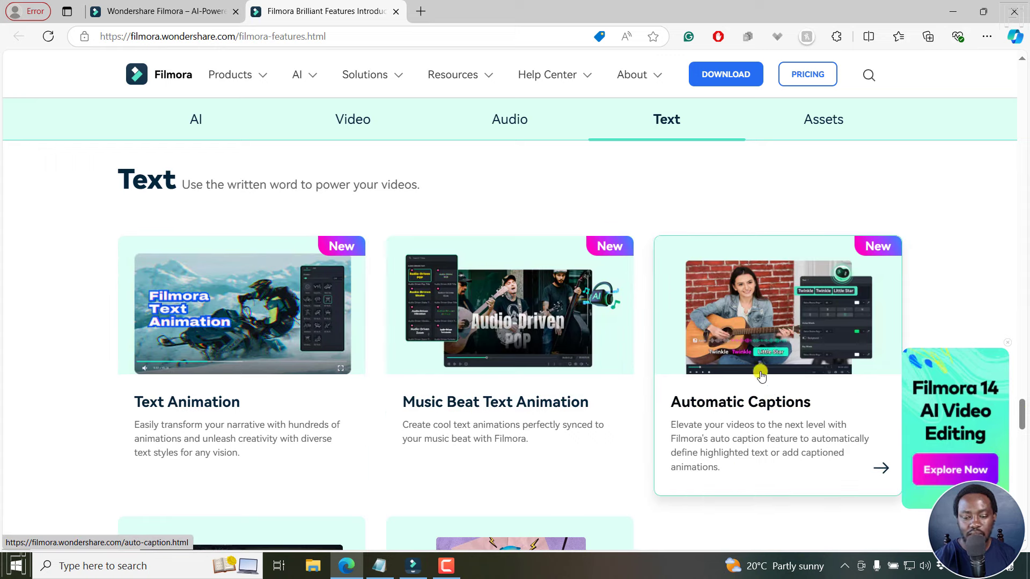
pyautogui.moveTo(1022, 413); pyautogui.dragTo(1024, 454)
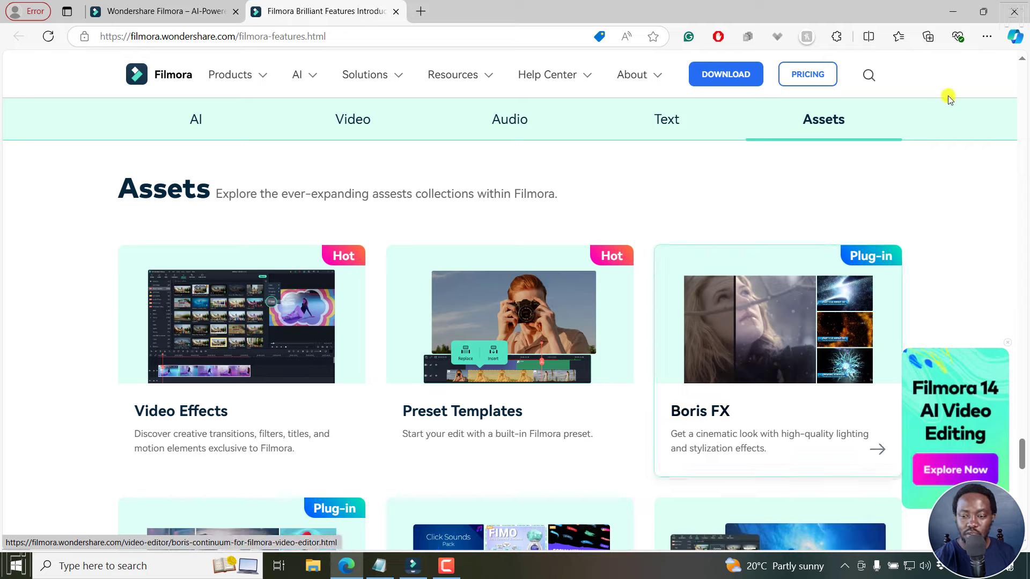
# Switch to the Filmora desktop app and look through all the tools in its Toolbox.
pyautogui.click(951, 11)
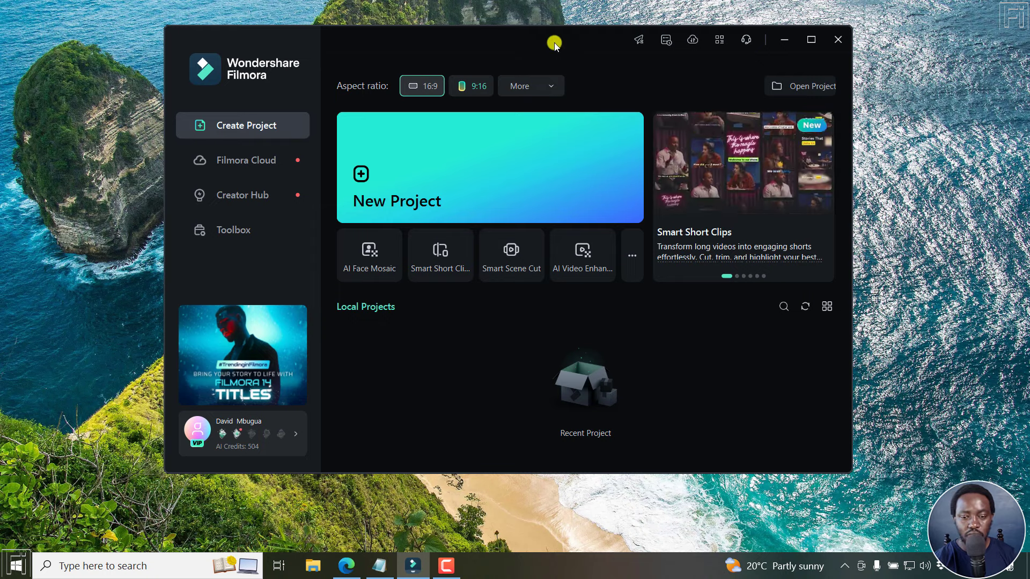
pyautogui.moveTo(541, 33); pyautogui.dragTo(543, 67)
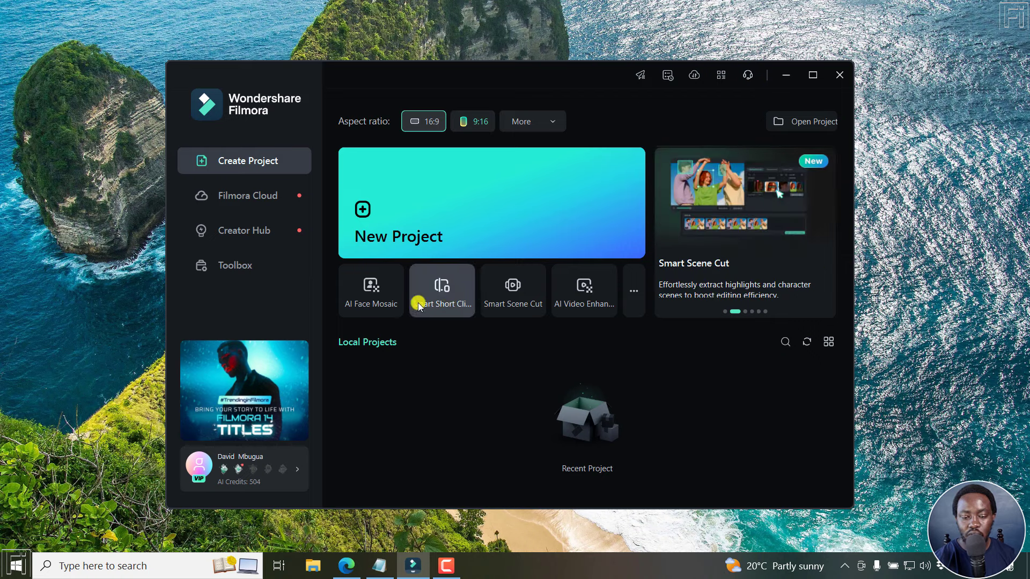
pyautogui.click(635, 295)
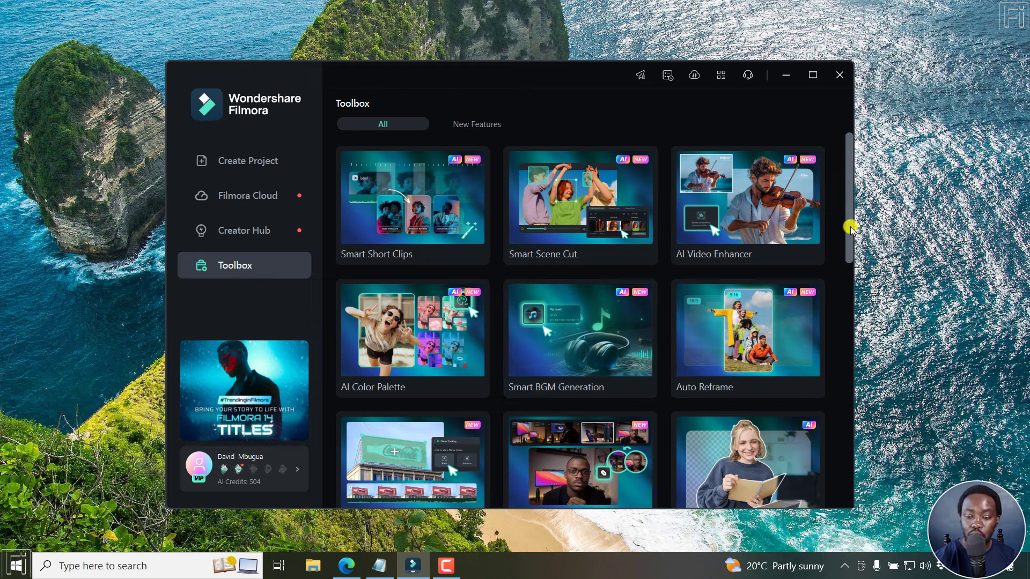
pyautogui.moveTo(850, 224); pyautogui.dragTo(850, 287)
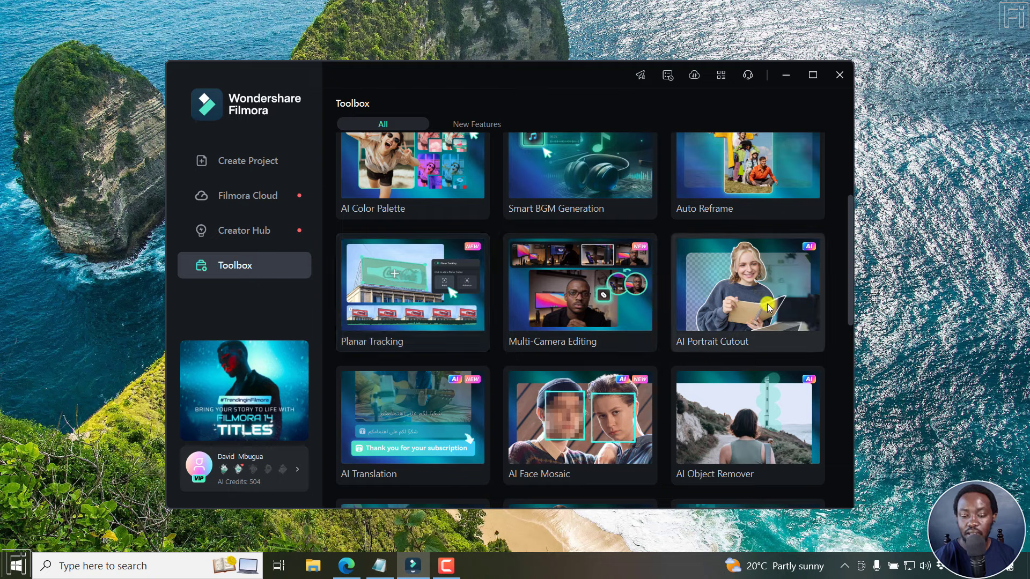
pyautogui.moveTo(854, 237); pyautogui.dragTo(853, 308)
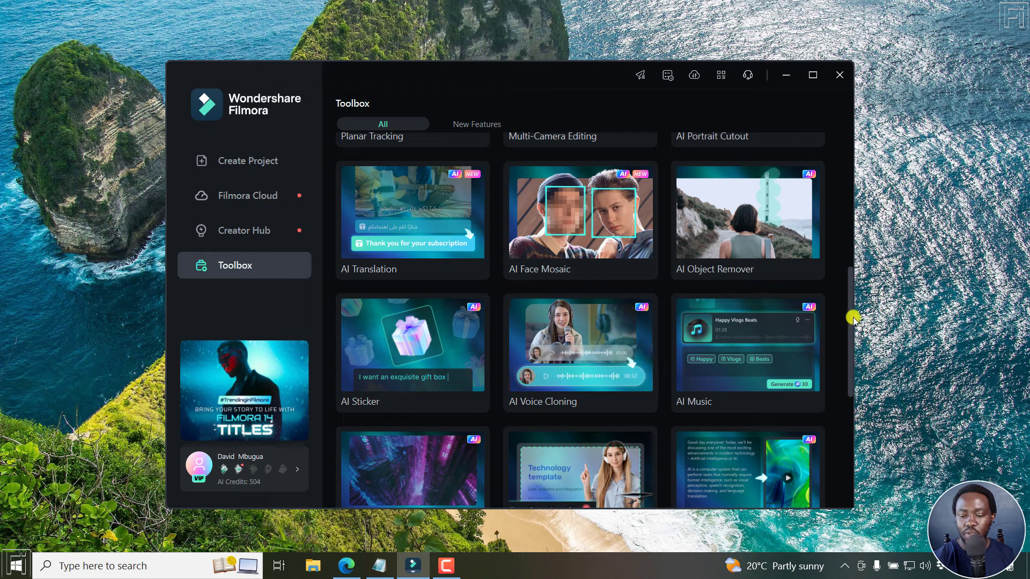
pyautogui.scroll(-1, 852, 301)
pyautogui.moveTo(852, 302); pyautogui.dragTo(850, 432)
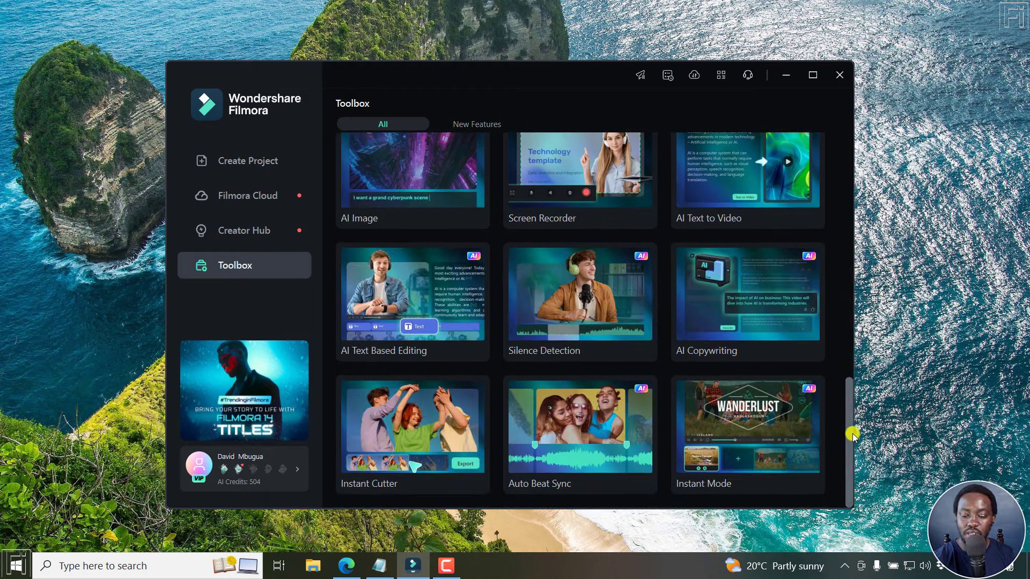
# Review only the new features in the Toolbox, and return to the project creation page.
pyautogui.click(470, 122)
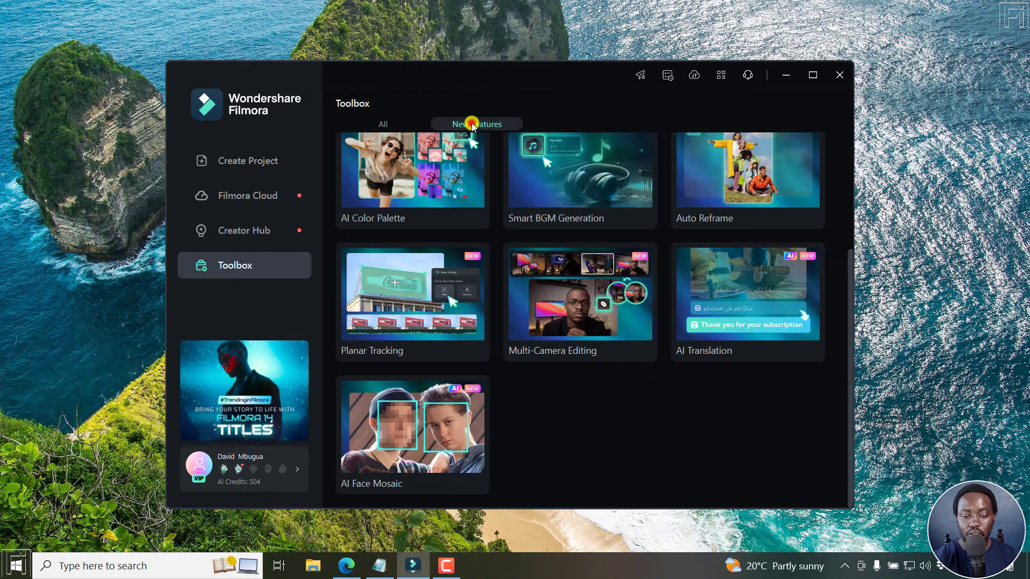
pyautogui.moveTo(847, 287); pyautogui.dragTo(885, 81)
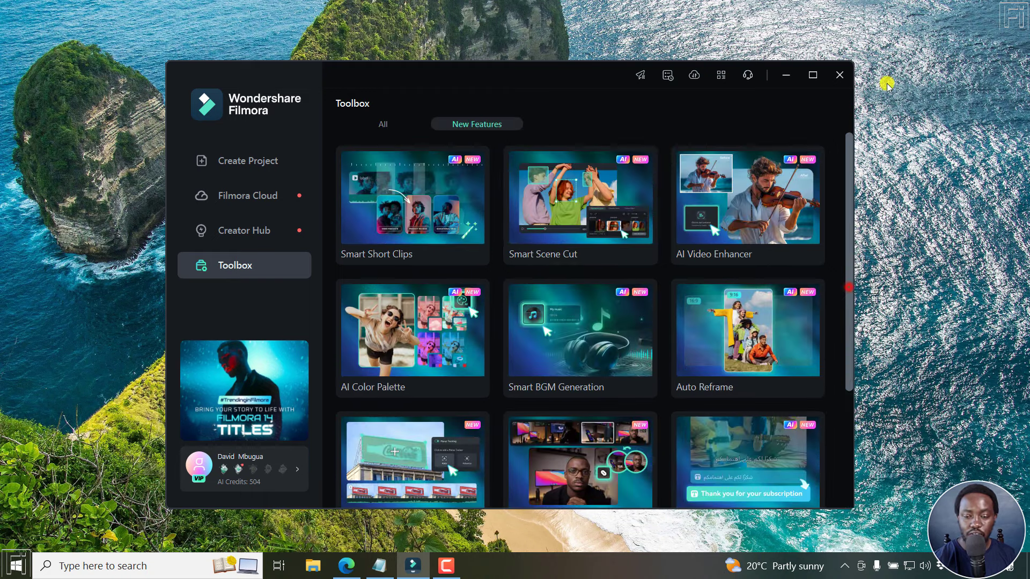
pyautogui.click(244, 162)
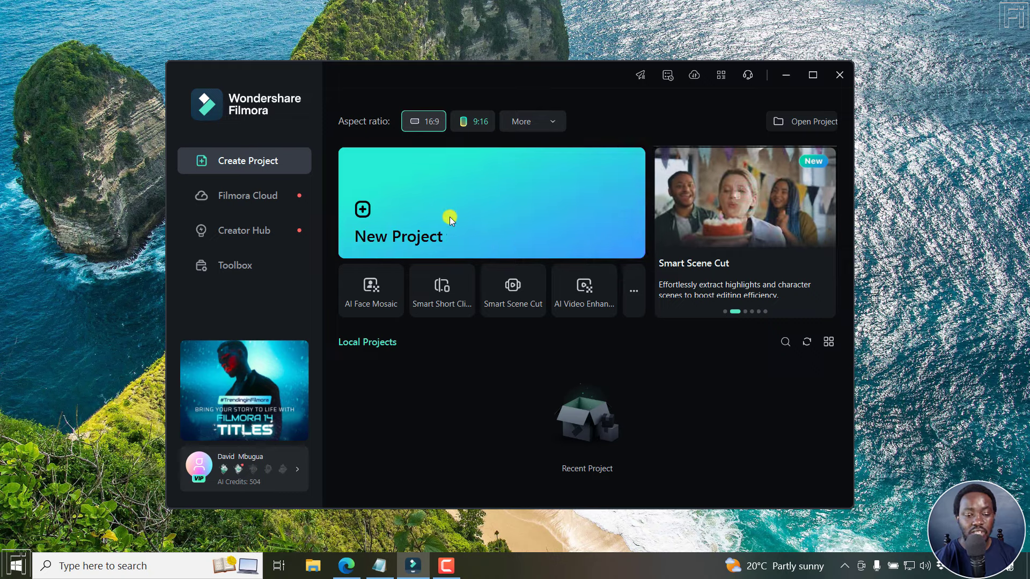
# Open Smart Short Clips and activate the free cloud storage, accepting the privacy policy and end user license agreement.
pyautogui.click(435, 299)
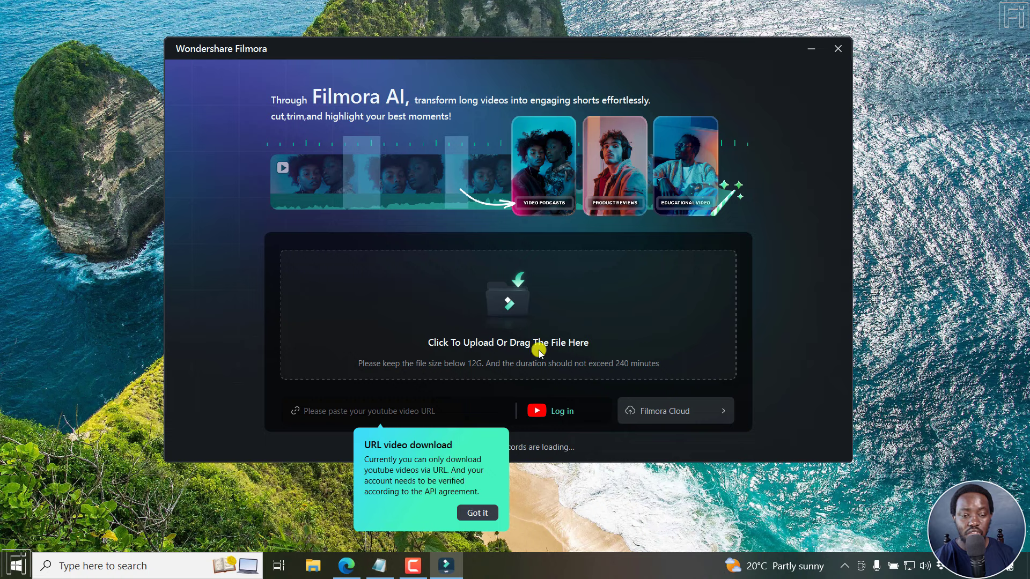
pyautogui.click(475, 512)
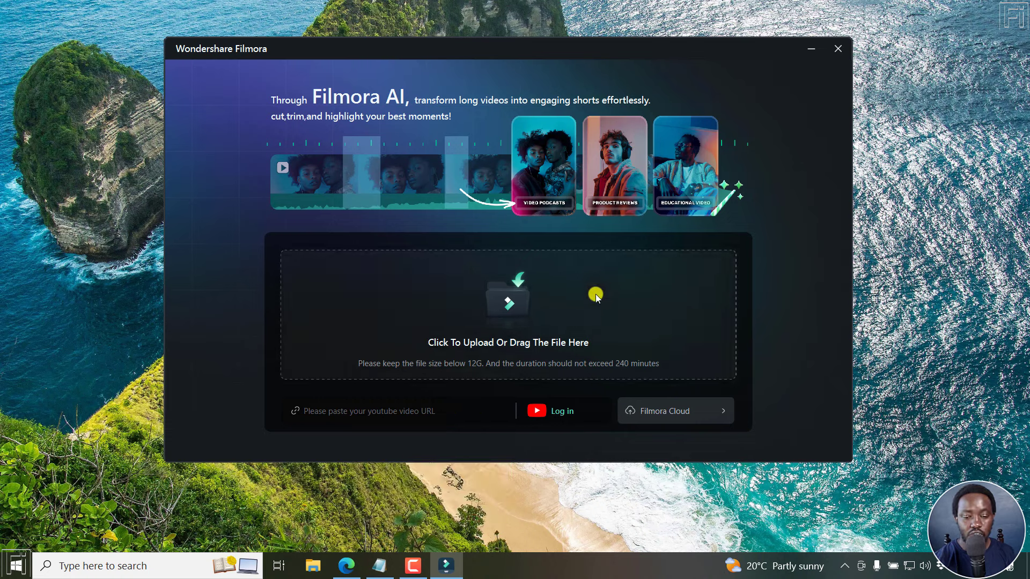
pyautogui.click(510, 306)
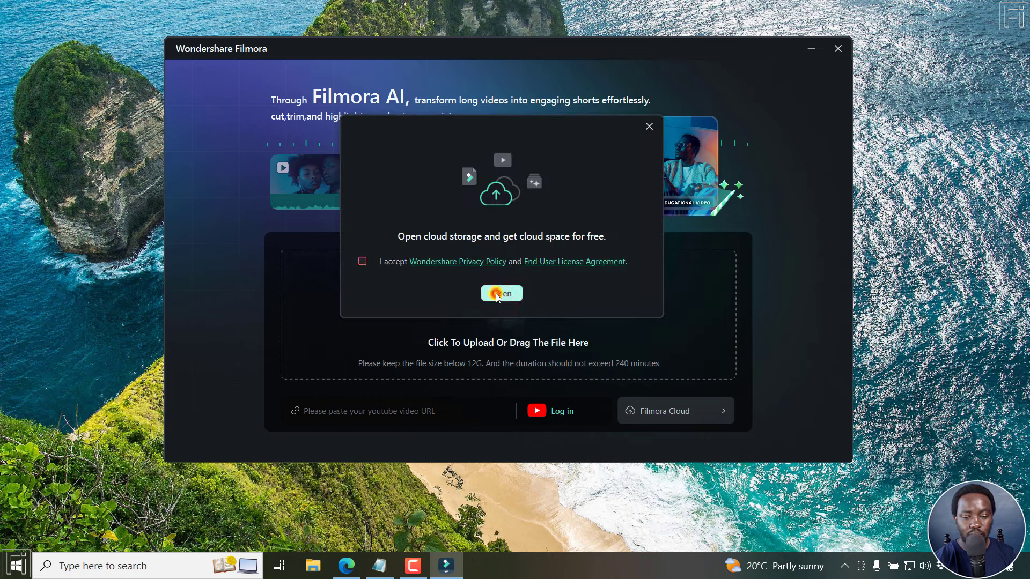
pyautogui.click(362, 263)
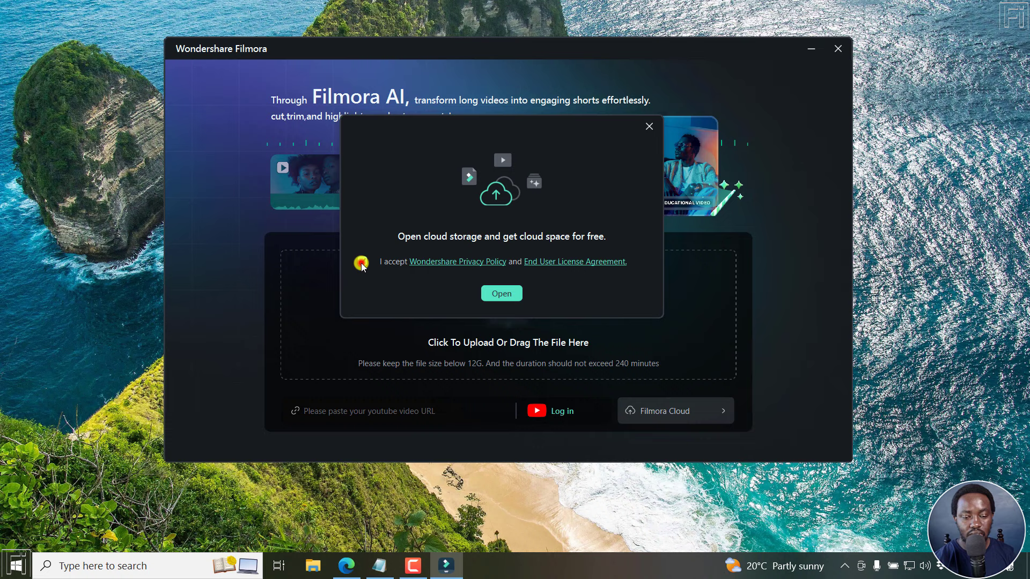
pyautogui.click(502, 296)
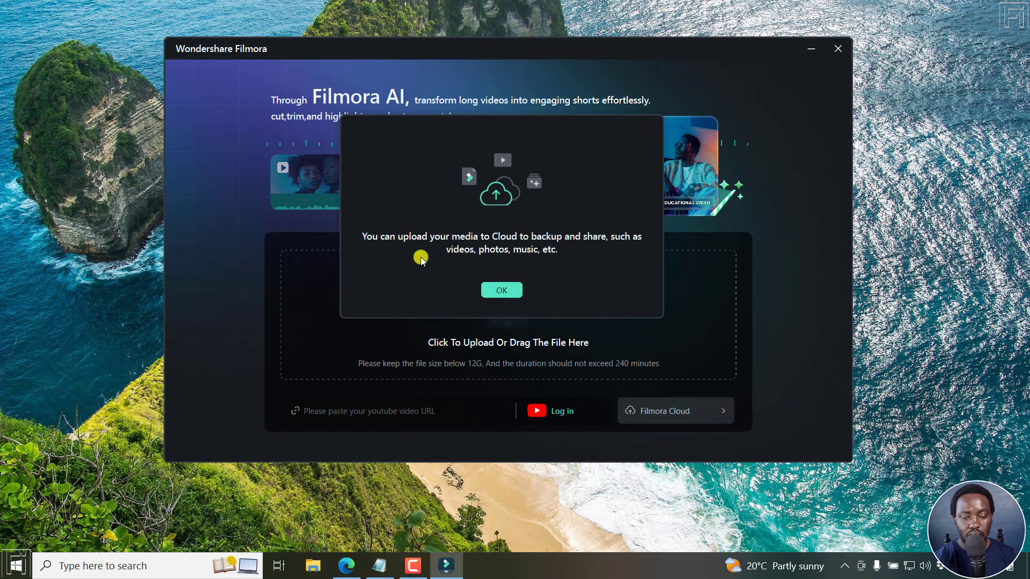
pyautogui.click(501, 290)
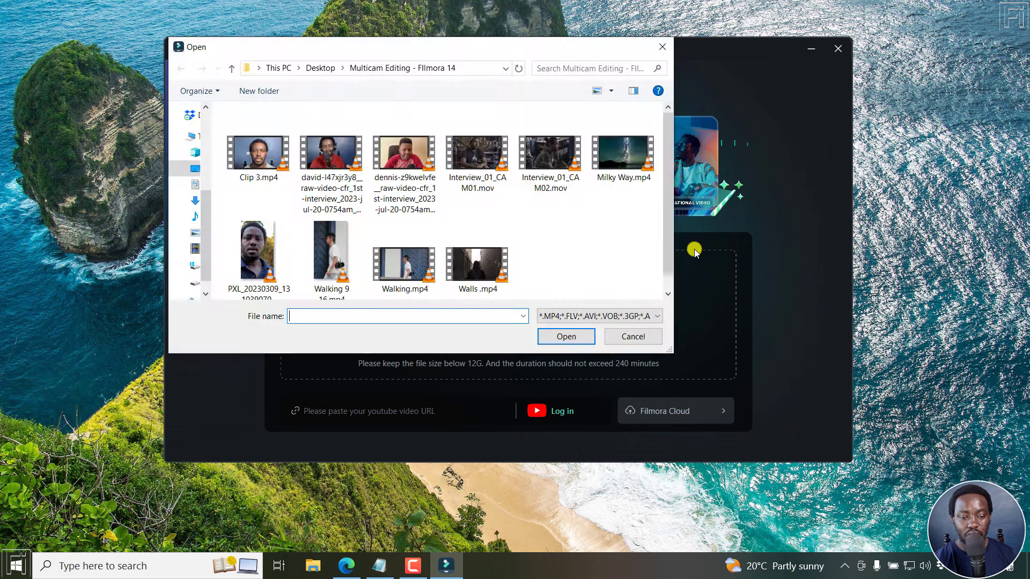
# Load PXL_20230309_131039070 - Vertical.mp4 for short clips, setting the video language to English (US) and the theme to Video Podcasts.
pyautogui.doubleClick(247, 254)
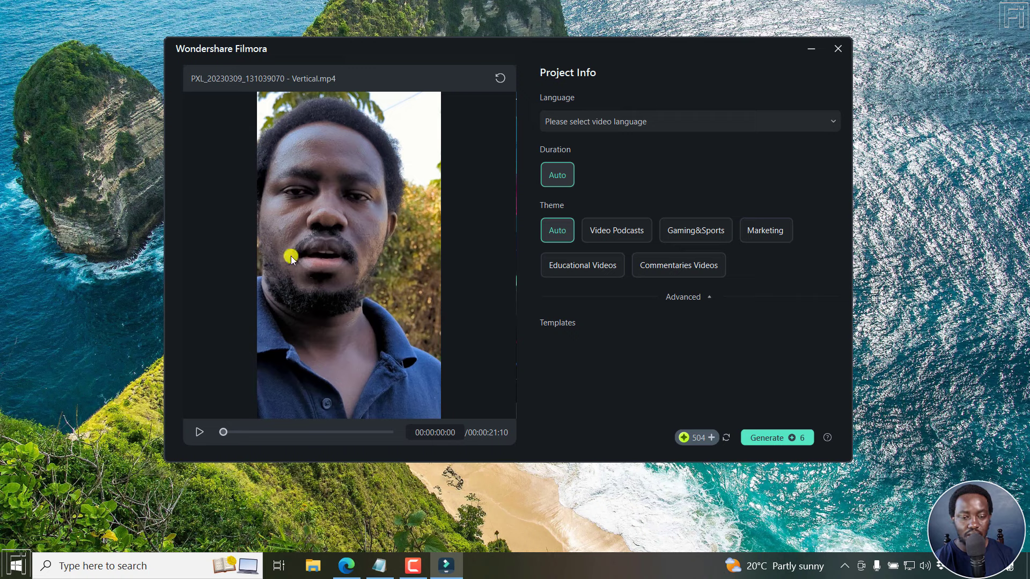
pyautogui.click(600, 122)
pyautogui.click(568, 144)
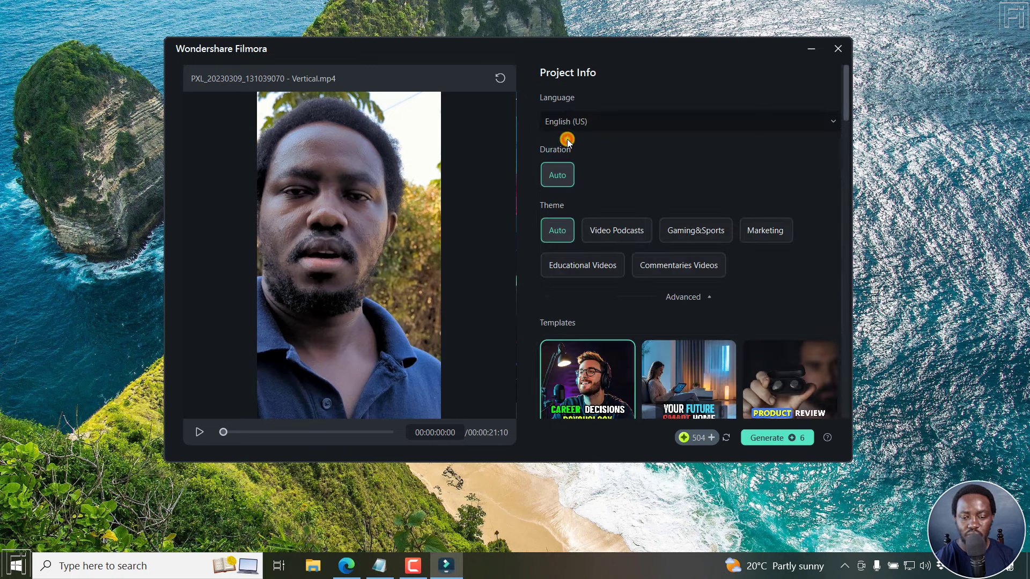
pyautogui.click(605, 230)
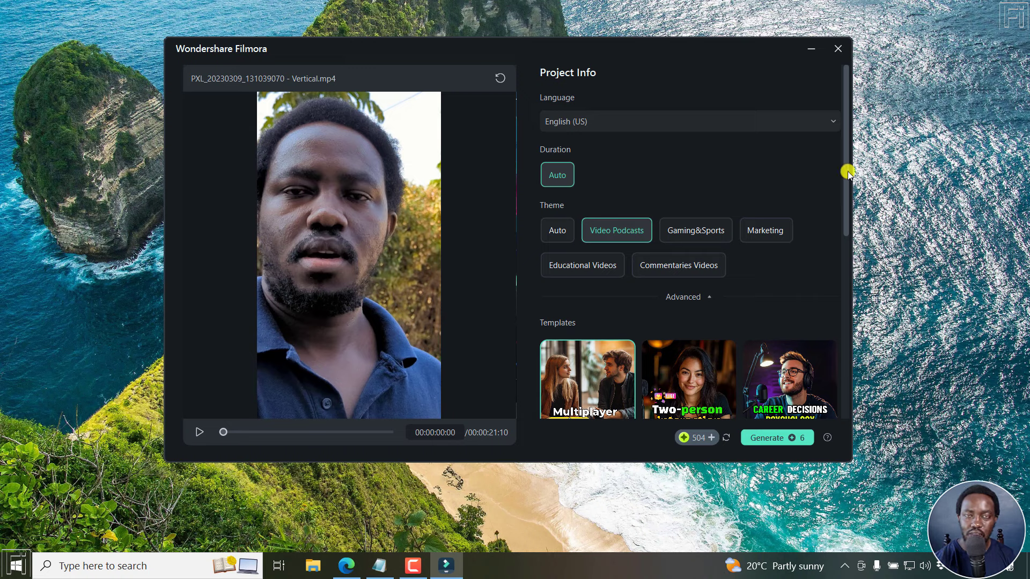
pyautogui.moveTo(844, 141); pyautogui.dragTo(854, 232)
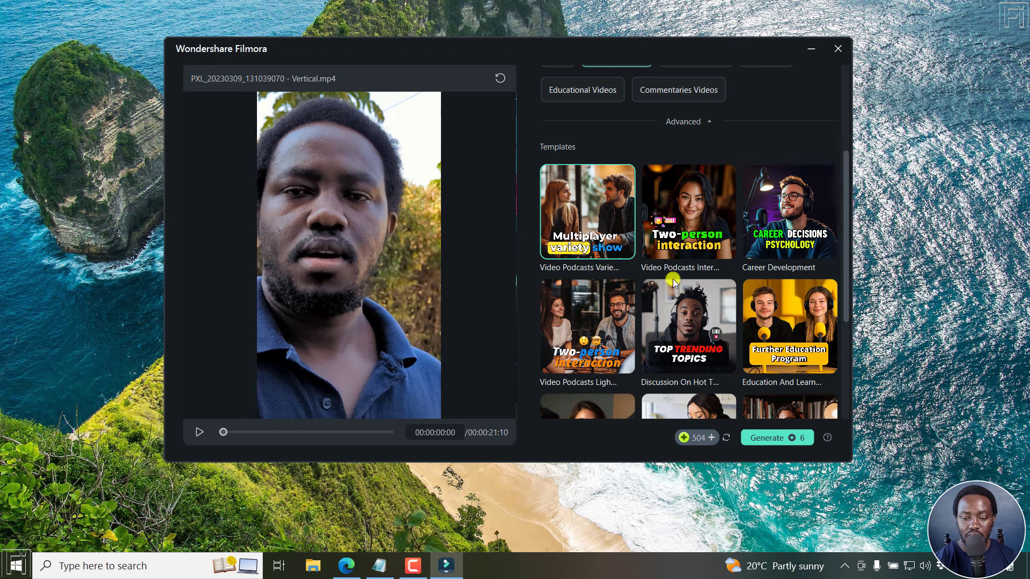
pyautogui.moveTo(626, 259)
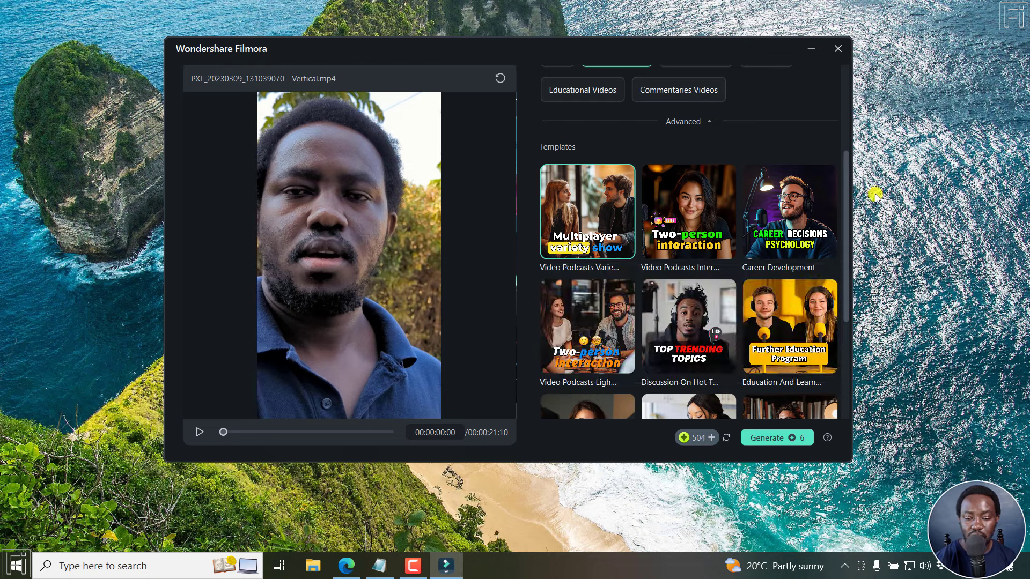
# Choose the Discussion On Hot Topics template and generate the short clips.
pyautogui.click(690, 304)
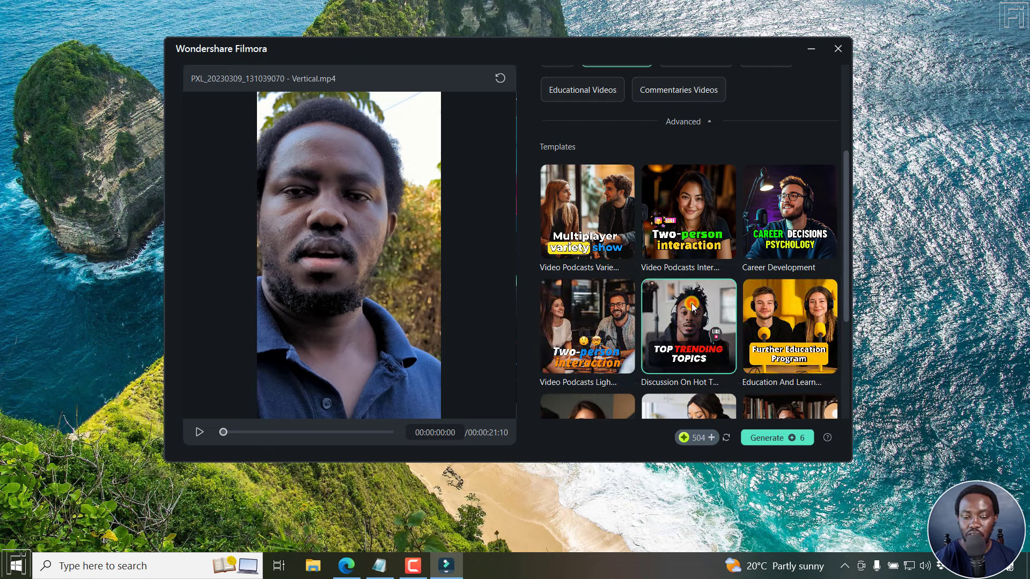
pyautogui.moveTo(846, 204); pyautogui.dragTo(848, 306)
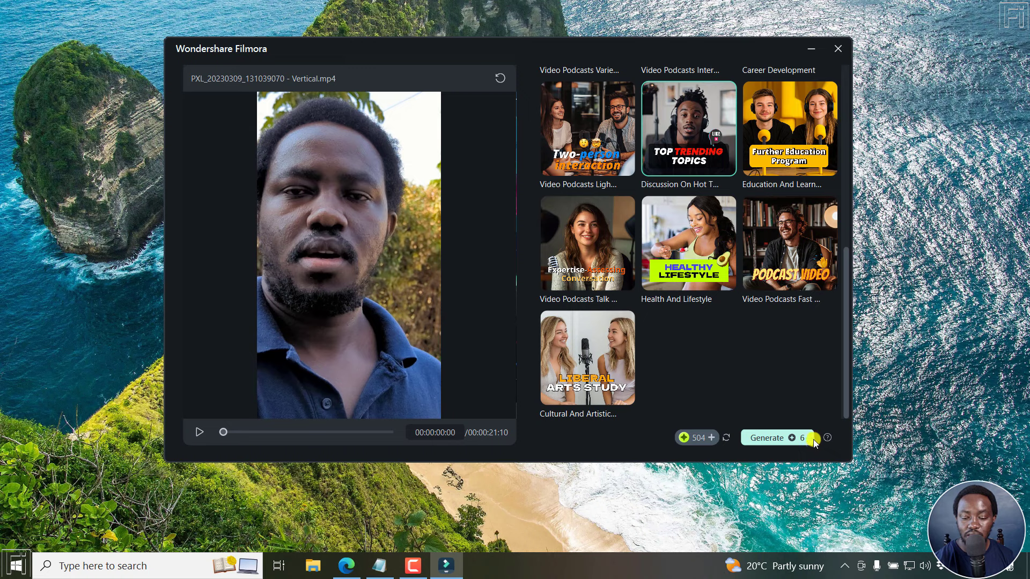
pyautogui.moveTo(828, 439)
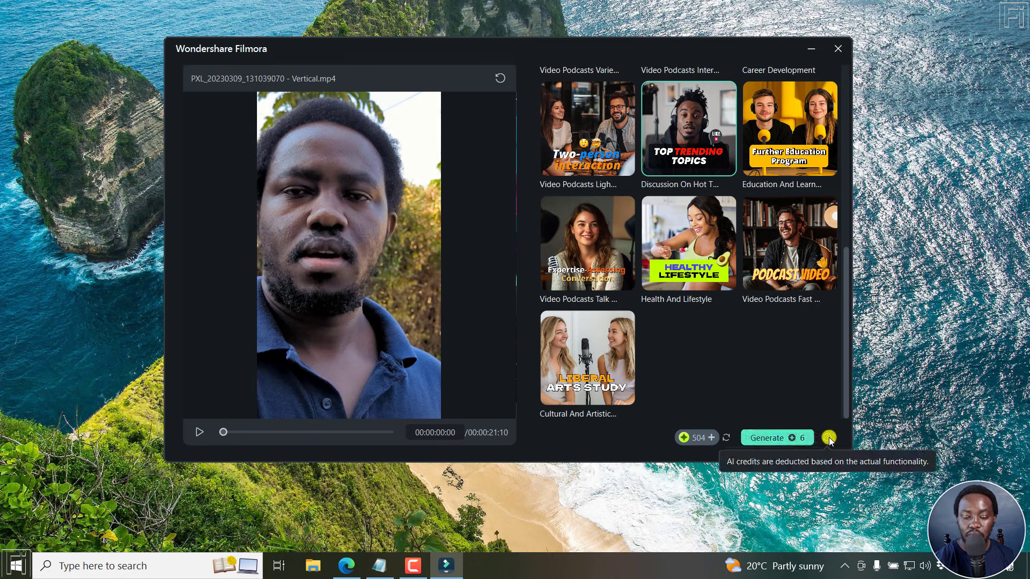
pyautogui.click(775, 438)
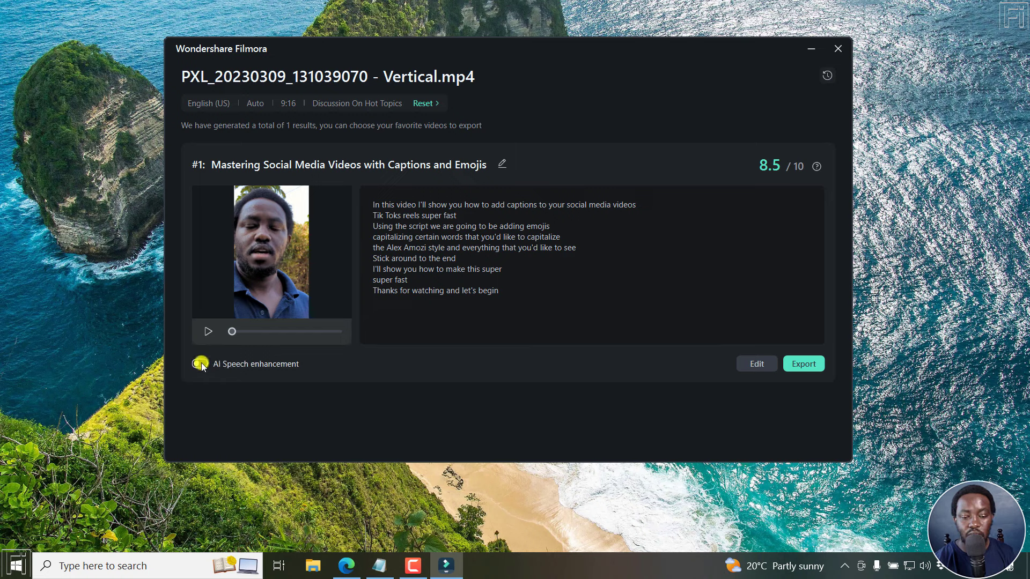
# Preview the beginning of the generated clip and check its transcript.
pyautogui.click(207, 332)
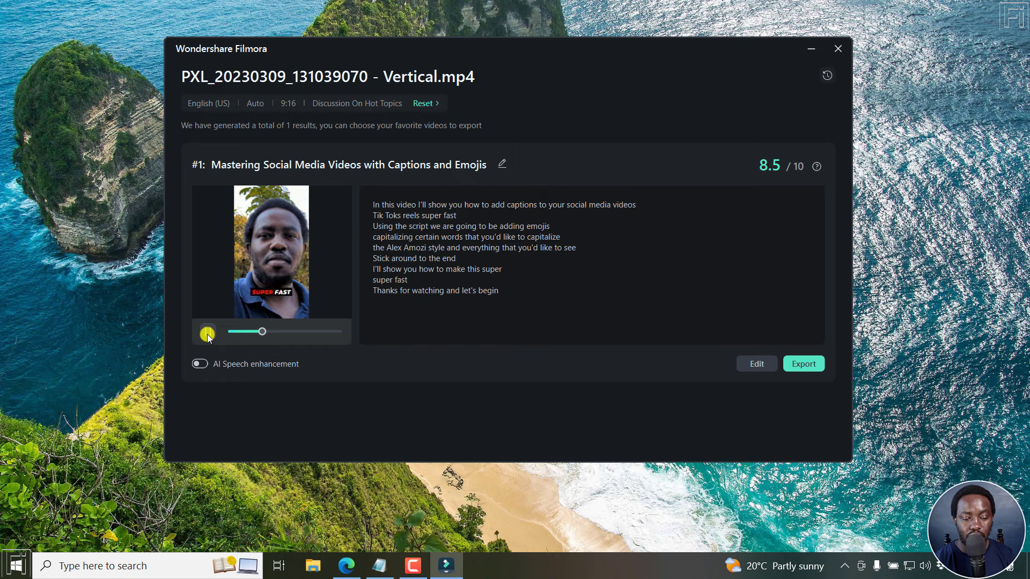
pyautogui.click(207, 333)
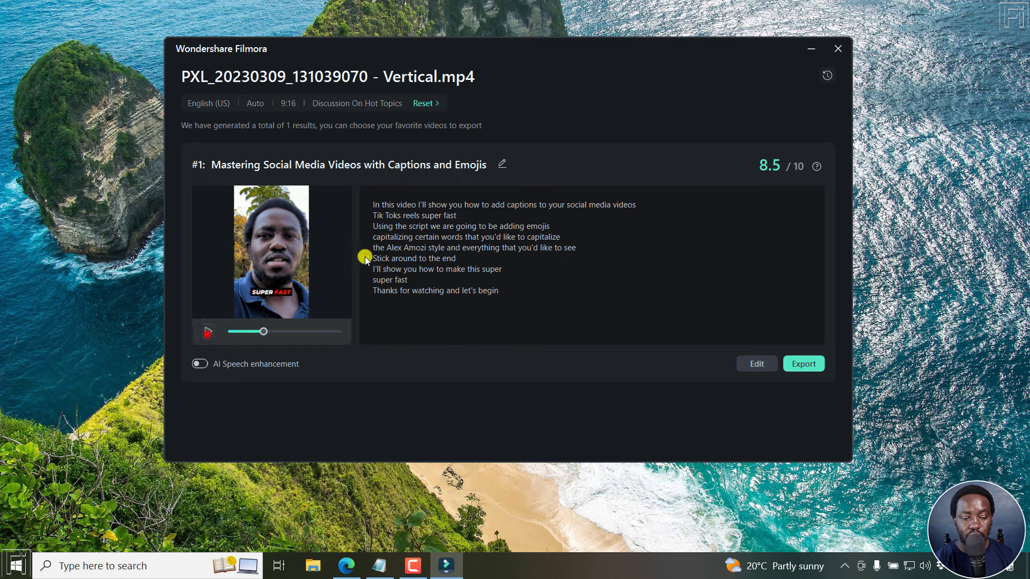
pyautogui.tripleClick(442, 220)
pyautogui.click(421, 227)
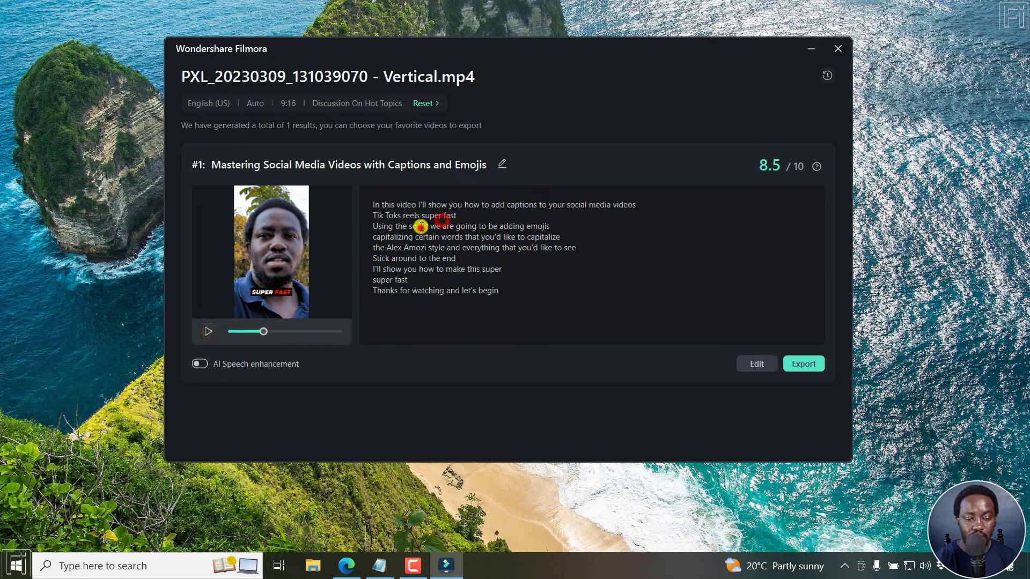
# Open the generated clip for editing and review the captions and stickers around the script line "Using the script we are going to be adding emojis".
pyautogui.click(757, 367)
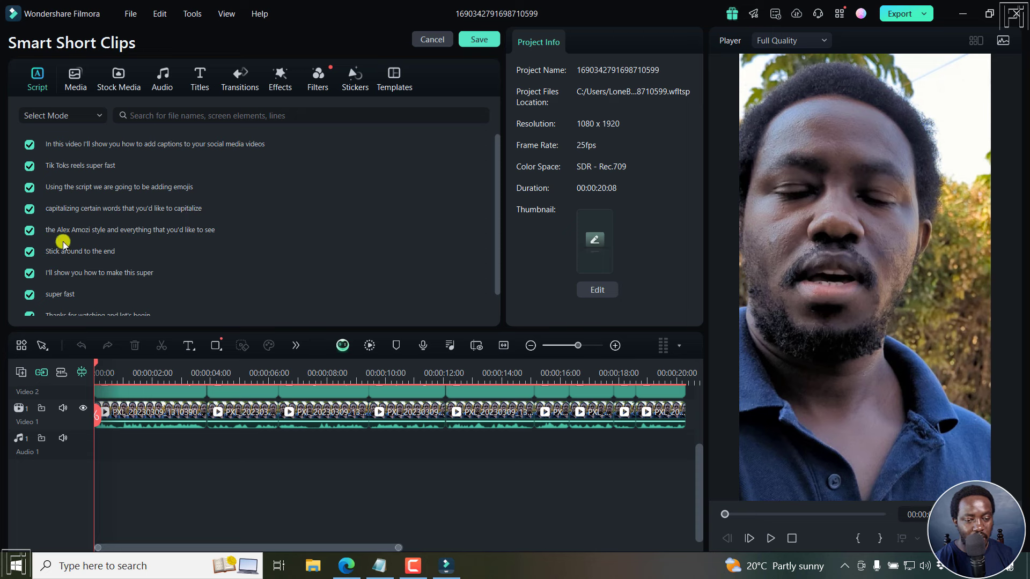
pyautogui.click(86, 188)
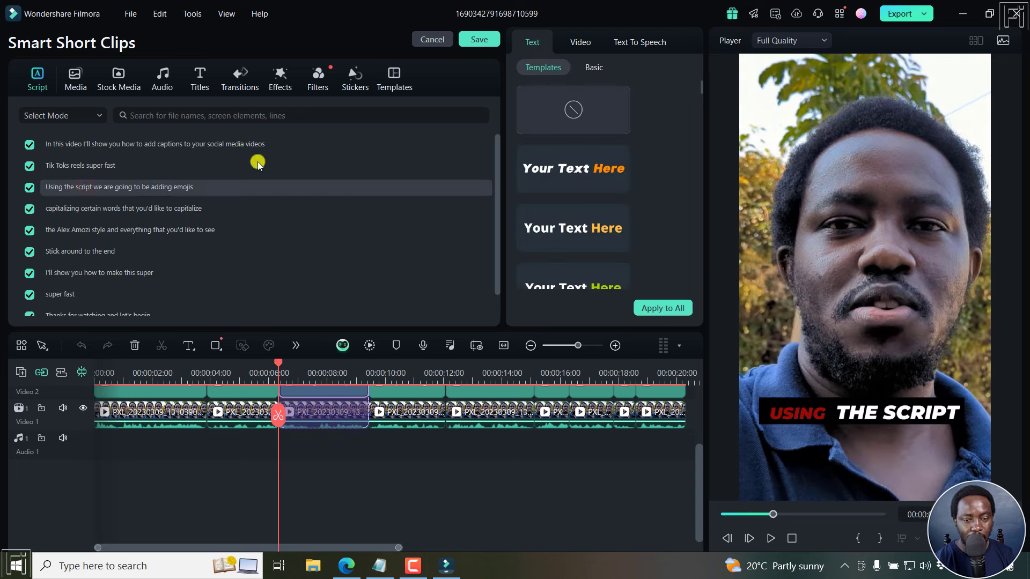
pyautogui.click(160, 187)
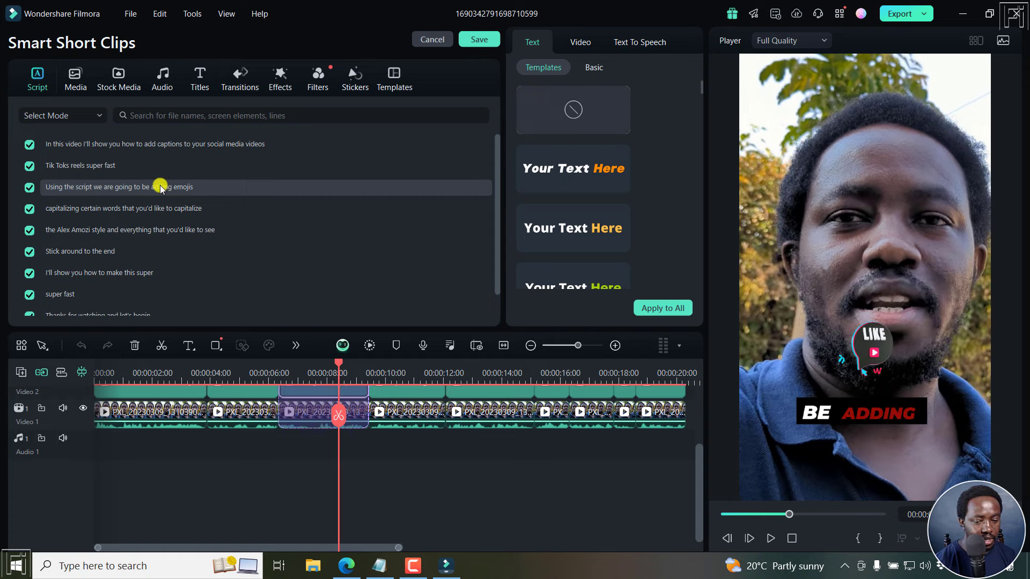
pyautogui.moveTo(696, 453); pyautogui.dragTo(698, 379)
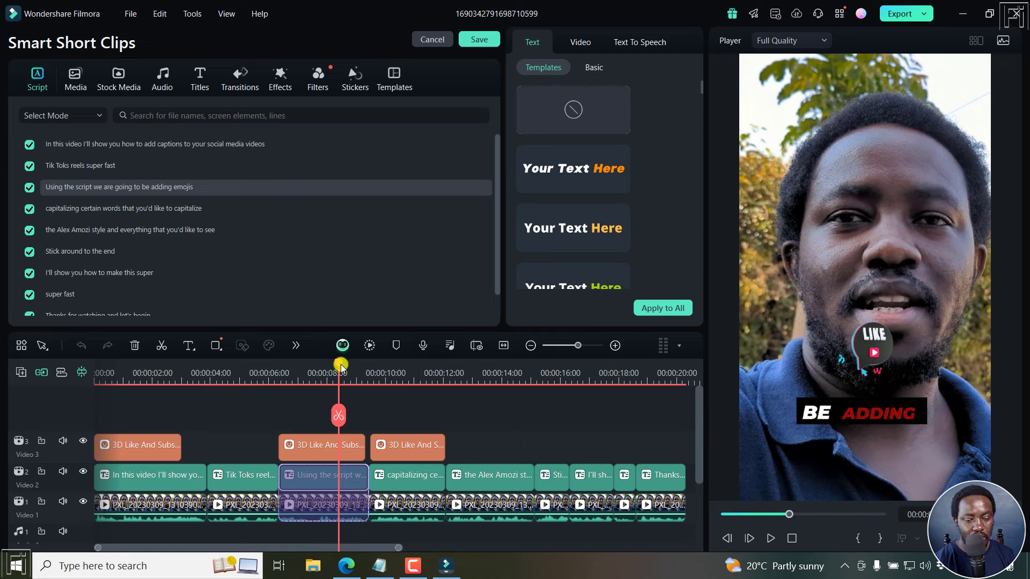
pyautogui.moveTo(336, 364)
pyautogui.mouseDown()
pyautogui.moveTo(299, 370)
pyautogui.moveTo(411, 378)
pyautogui.moveTo(339, 383)
pyautogui.mouseUp()
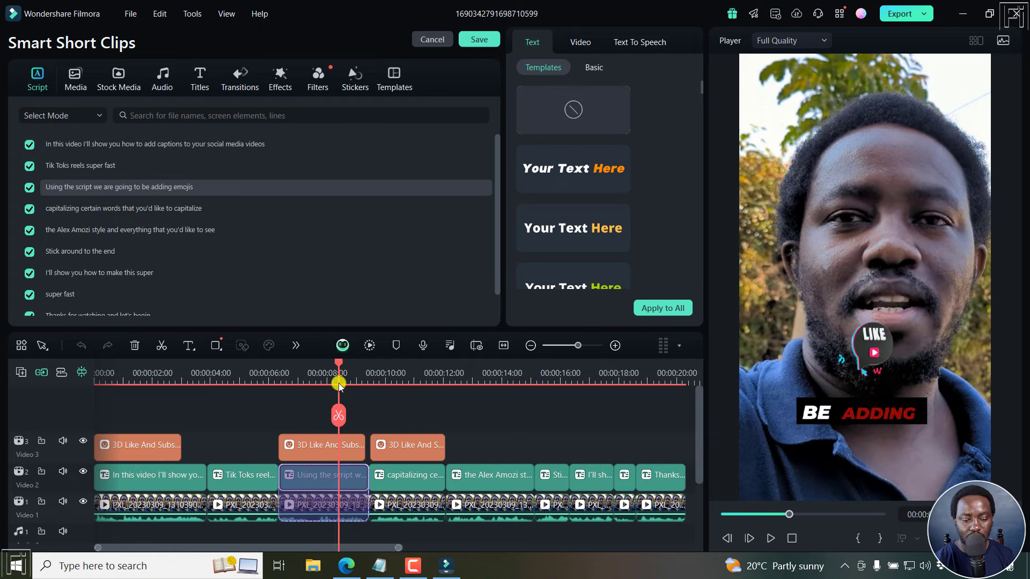
pyautogui.rightClick(311, 480)
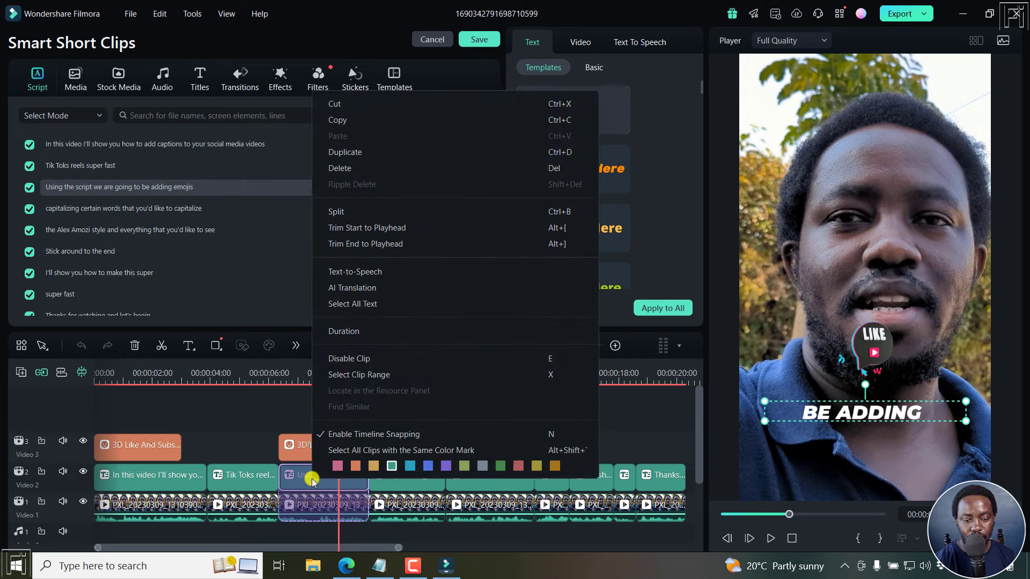
pyautogui.click(98, 187)
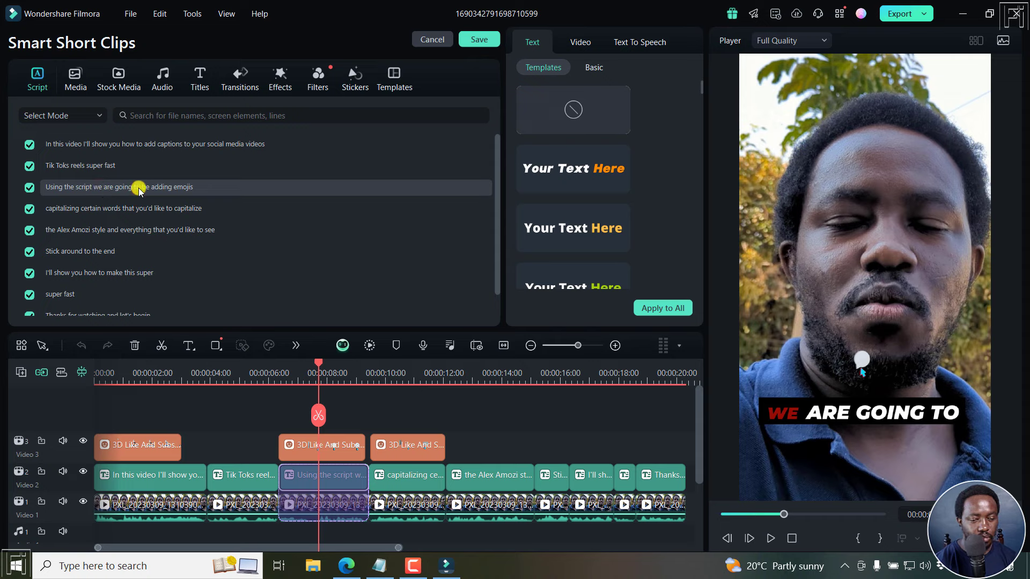
pyautogui.click(84, 186)
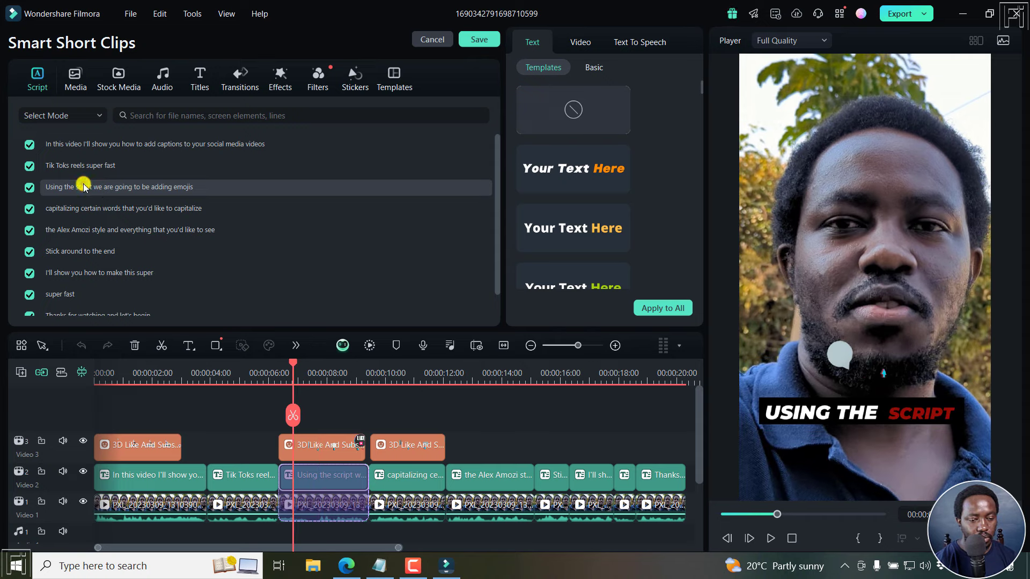
# Try excluding the script line "Using the script we are going to be adding emojis" from the clip and include it again.
pyautogui.click(30, 187)
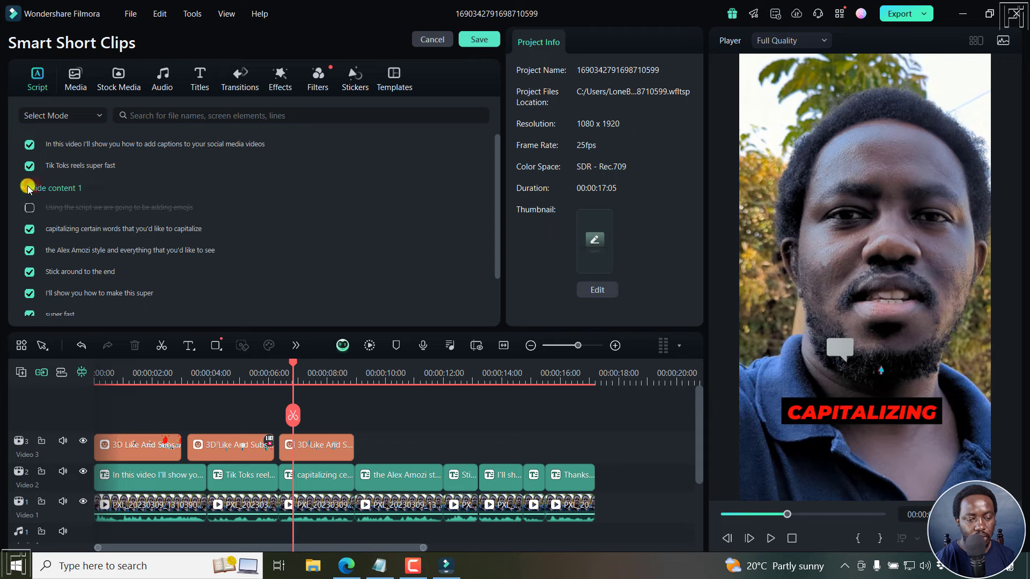
pyautogui.click(27, 188)
pyautogui.click(27, 188)
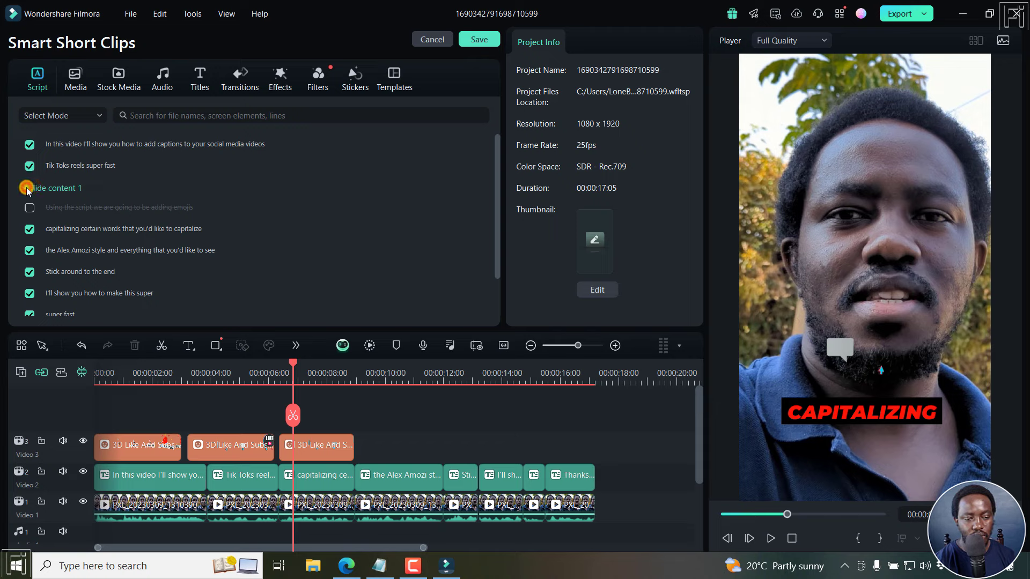
pyautogui.click(29, 208)
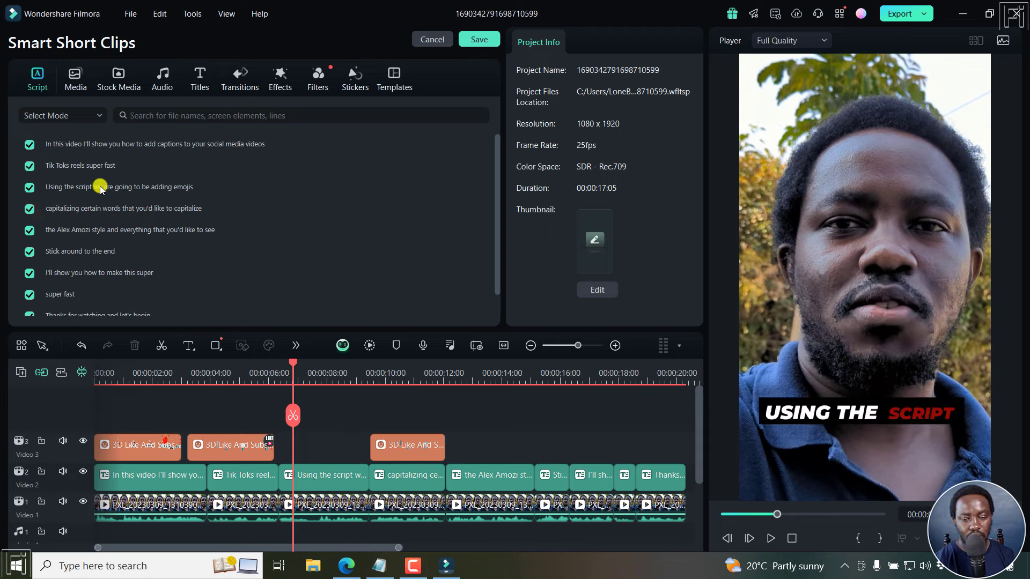
# Examine the thumbnail settings, the timeline positions of several script lines, and the available script display modes.
pyautogui.click(596, 291)
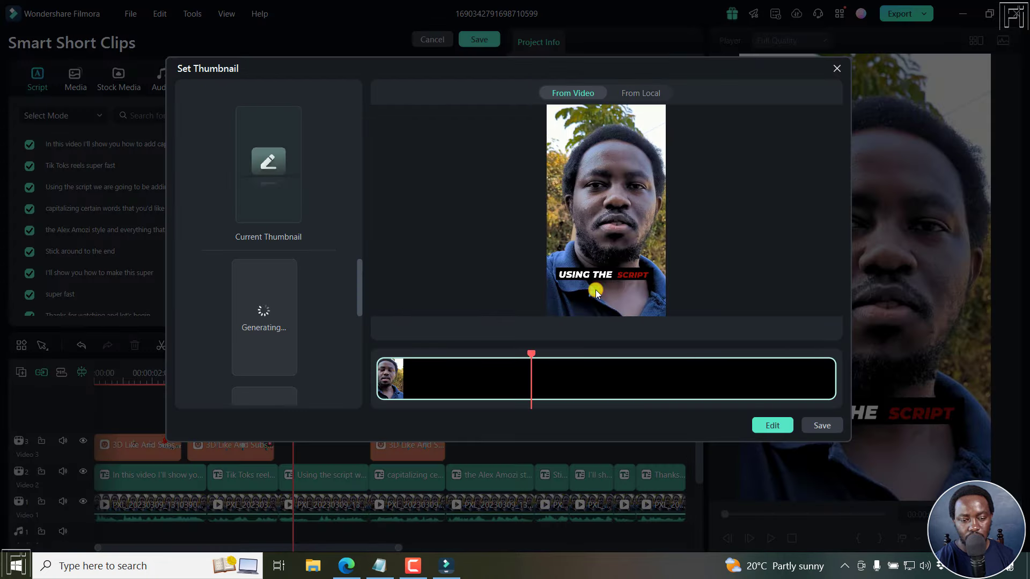
pyautogui.click(837, 68)
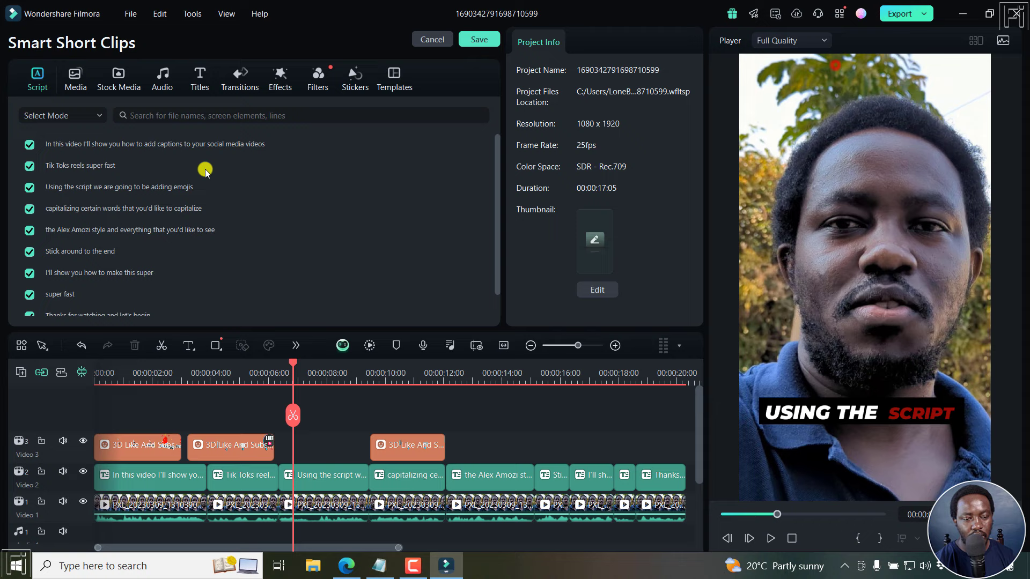
pyautogui.click(106, 209)
pyautogui.click(125, 231)
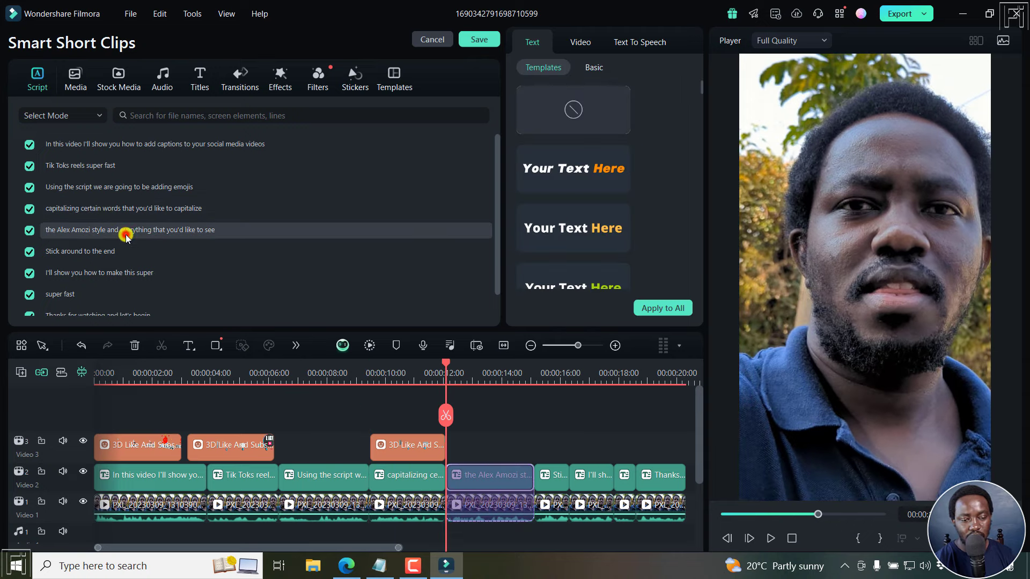
pyautogui.click(108, 188)
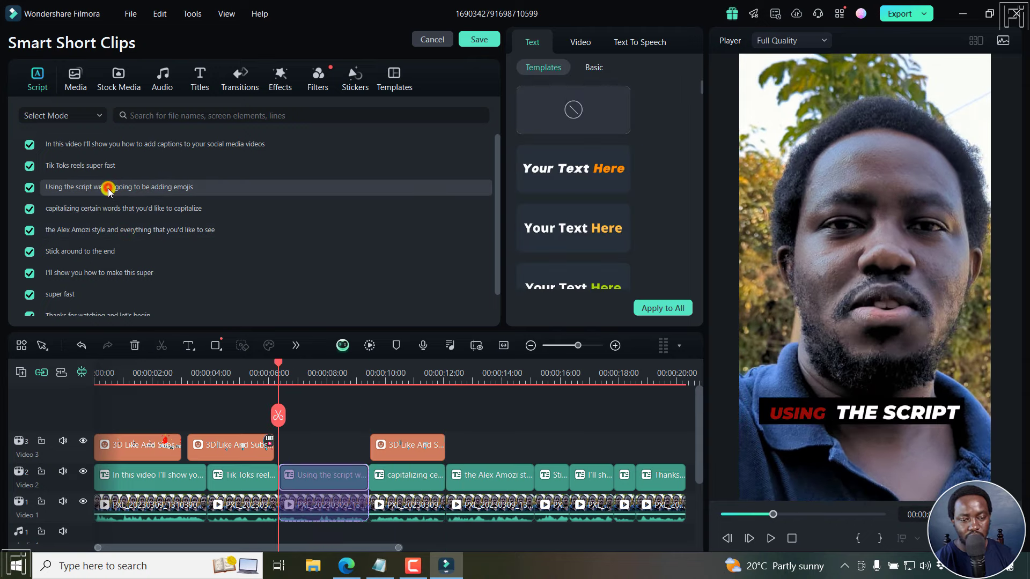
pyautogui.click(98, 116)
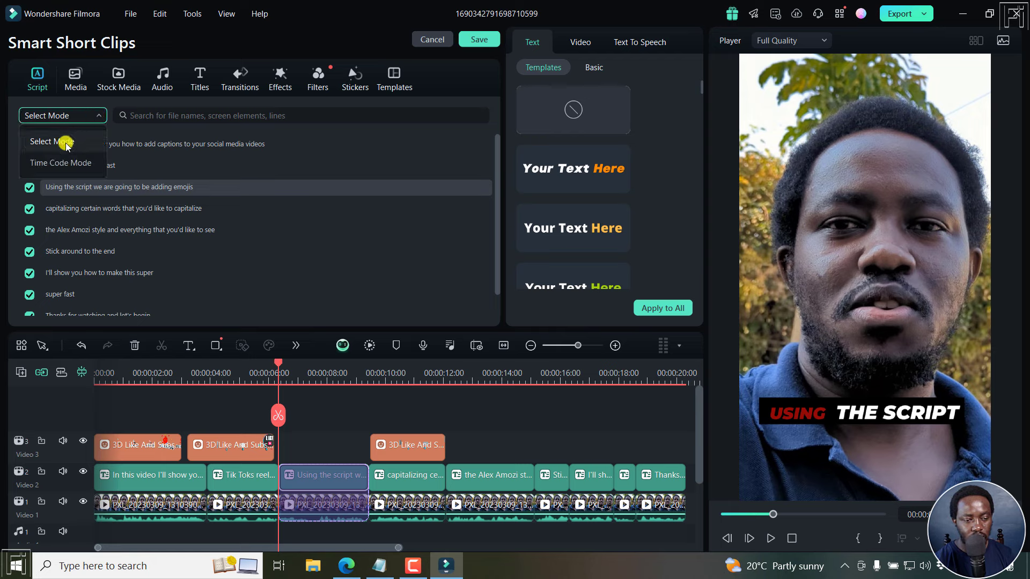
pyautogui.click(236, 103)
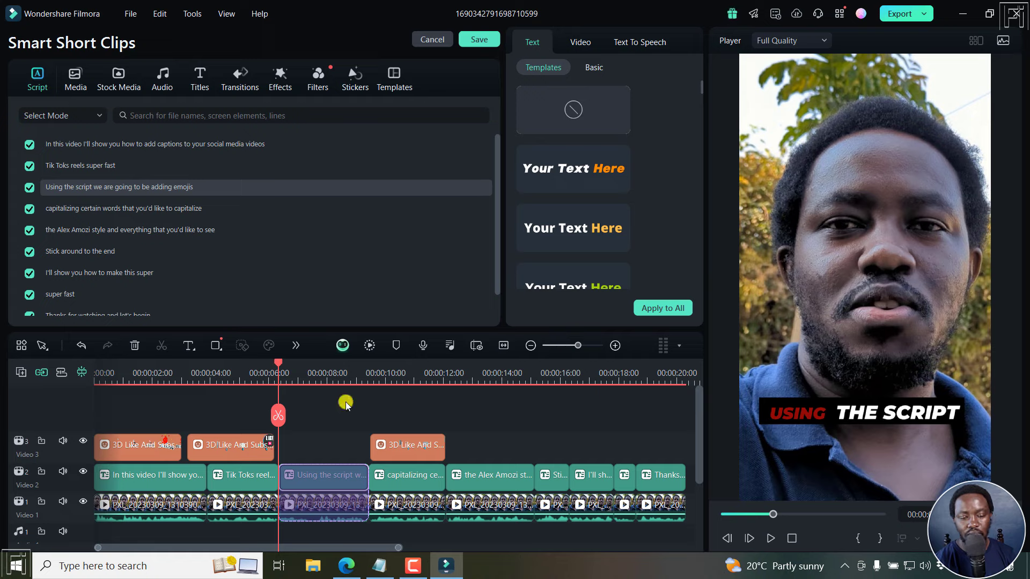
# Play the short clip from its beginning to review the animated captions and stickers.
pyautogui.moveTo(277, 362); pyautogui.dragTo(44, 381)
pyautogui.press('space')
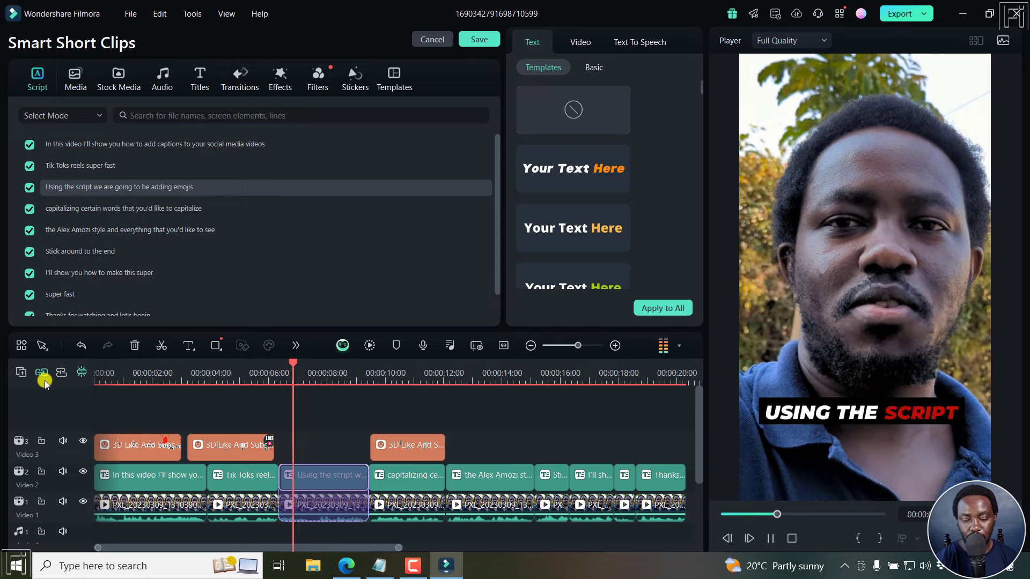
pyautogui.press('space')
pyautogui.press('space')
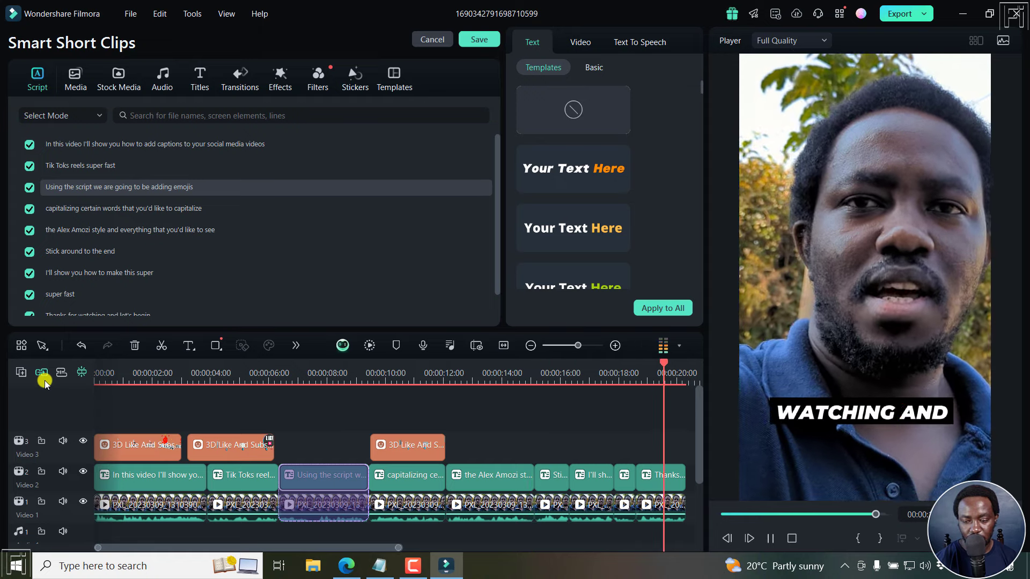
pyautogui.press('space')
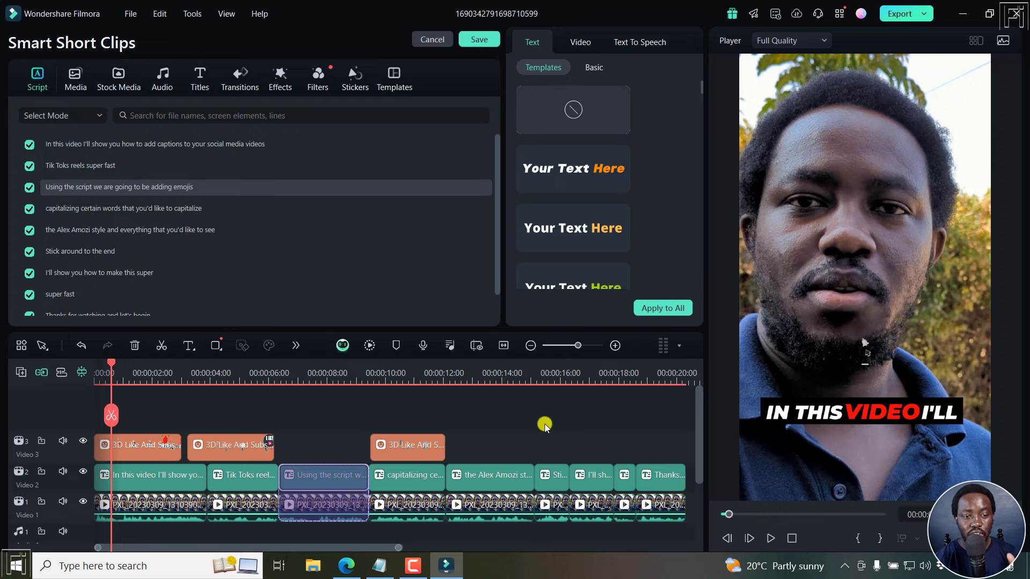
# Close the Smart Short Clips project without saving the changes.
pyautogui.click(1021, 16)
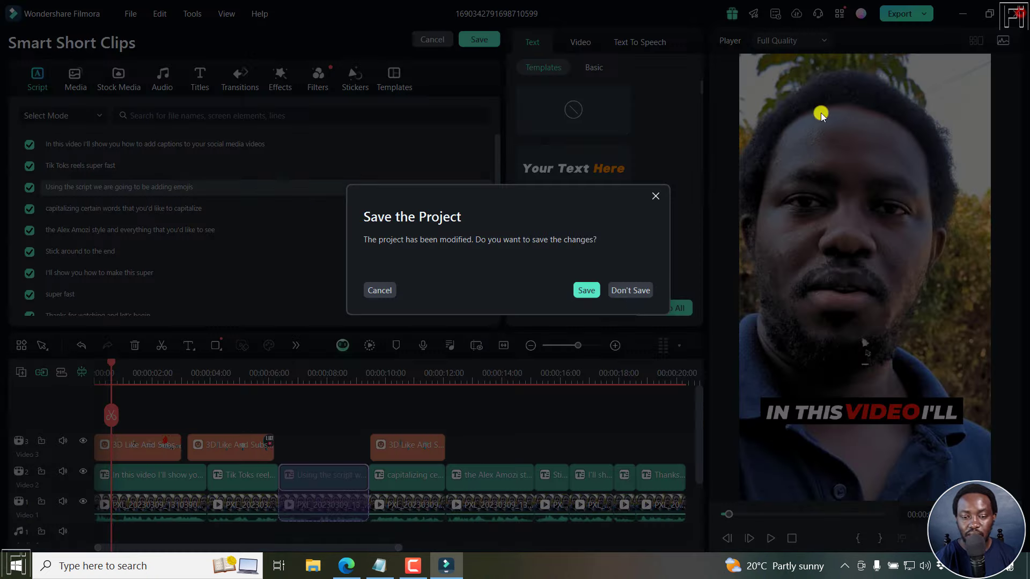
pyautogui.click(626, 290)
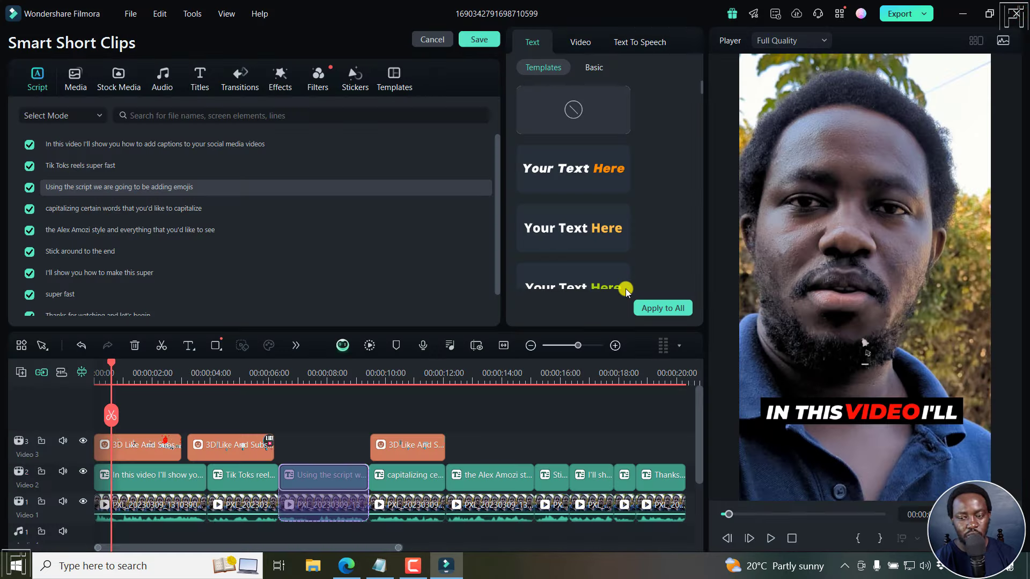
pyautogui.click(1008, 15)
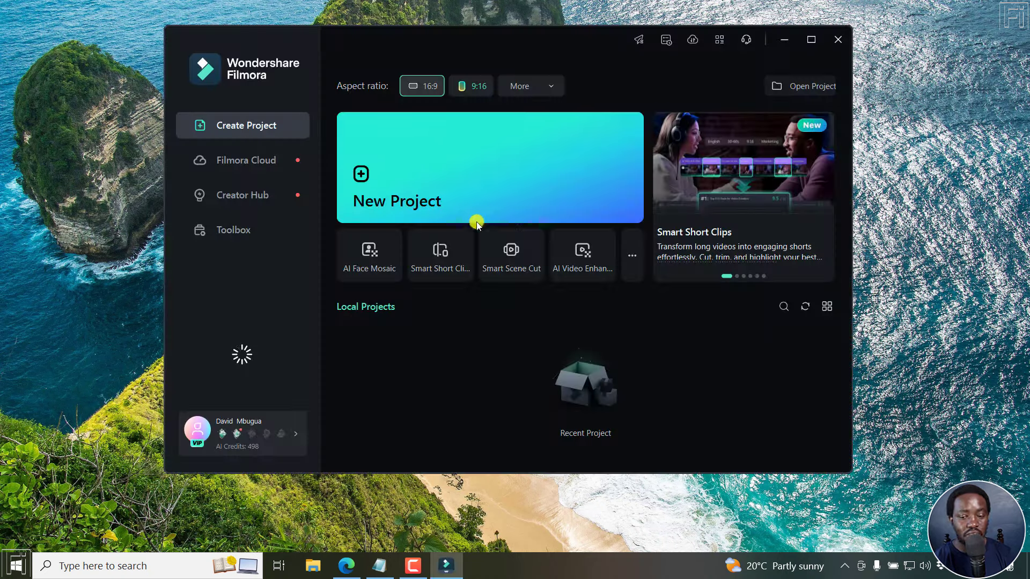
# Create a new project and import Interview_01_CAM01.mov and Interview_01_CAM02.mov into its media folder.
pyautogui.click(416, 172)
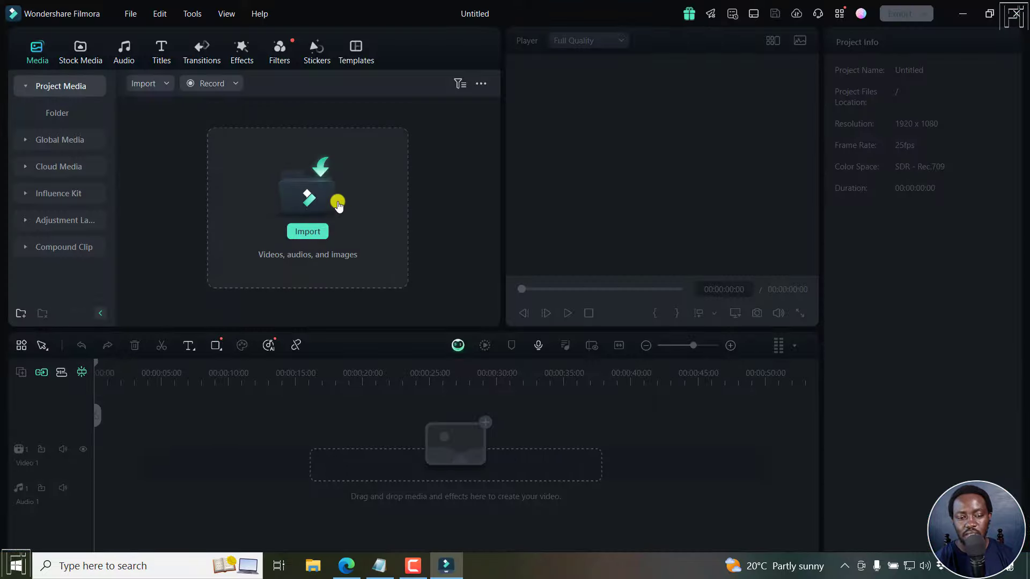
pyautogui.click(315, 200)
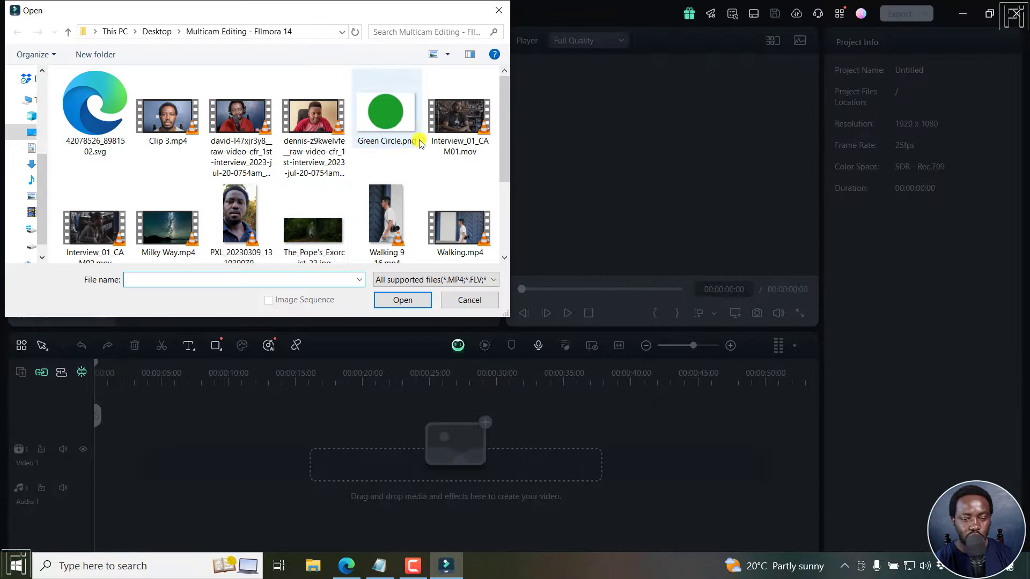
pyautogui.click(440, 136)
pyautogui.keyDown('ctrl'); pyautogui.click(109, 222); pyautogui.keyUp('ctrl')
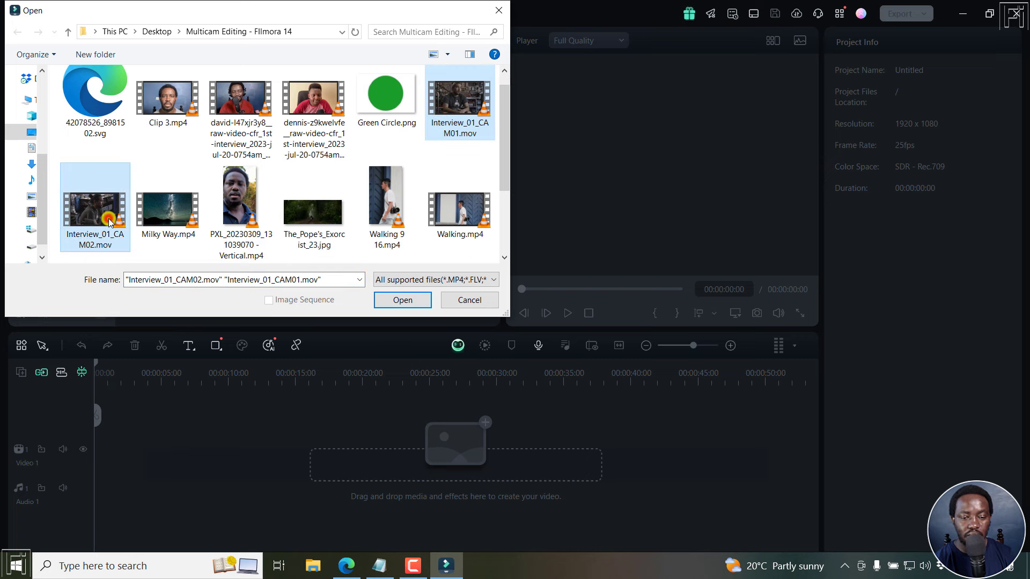
pyautogui.click(402, 300)
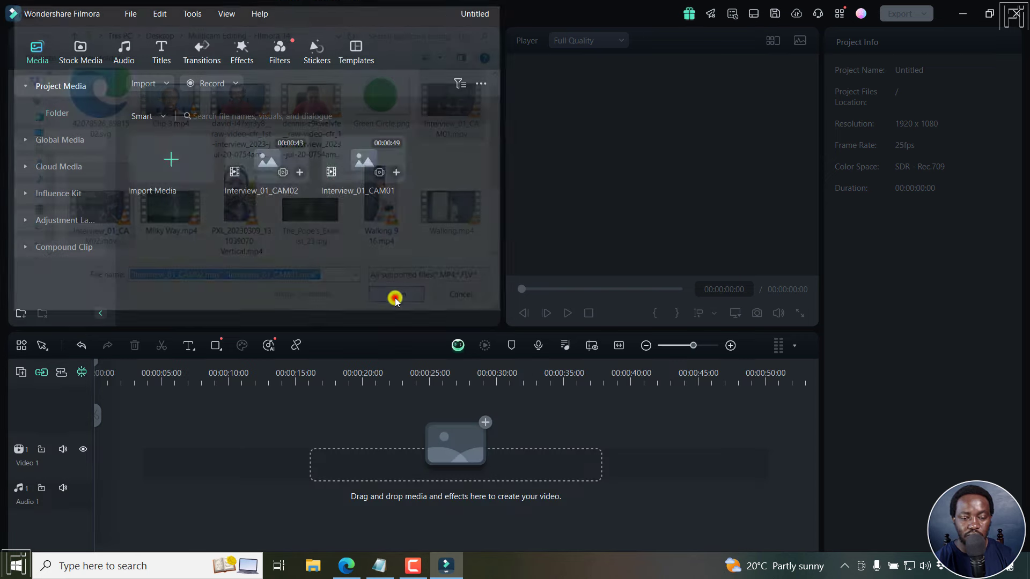
pyautogui.click(371, 252)
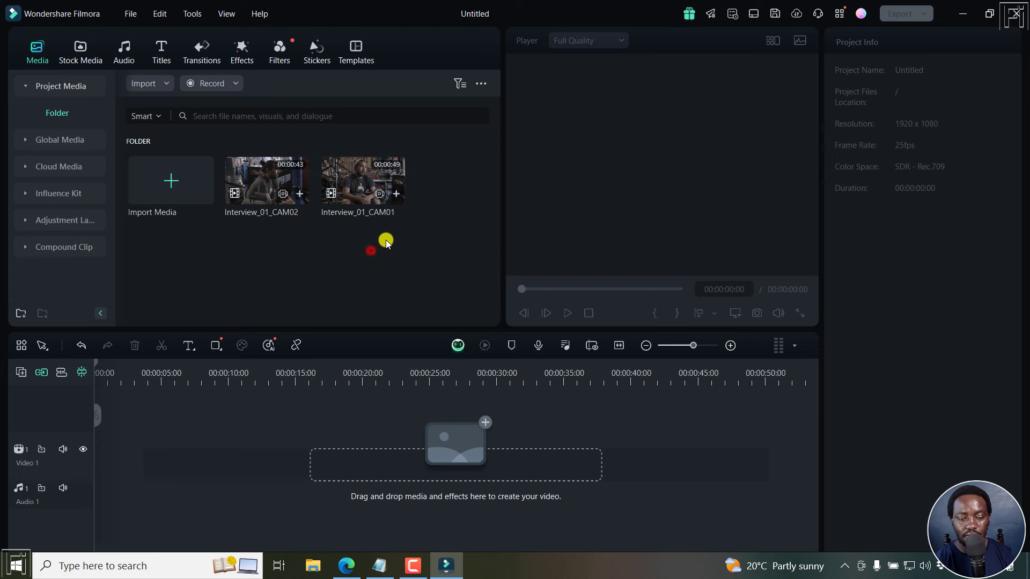
# Create a multi-camera clip from Interview_01_CAM01 and Interview_01_CAM02, synchronized by First Frame, with automatic proxy files.
pyautogui.moveTo(431, 237); pyautogui.dragTo(284, 172)
pyautogui.rightClick(290, 170)
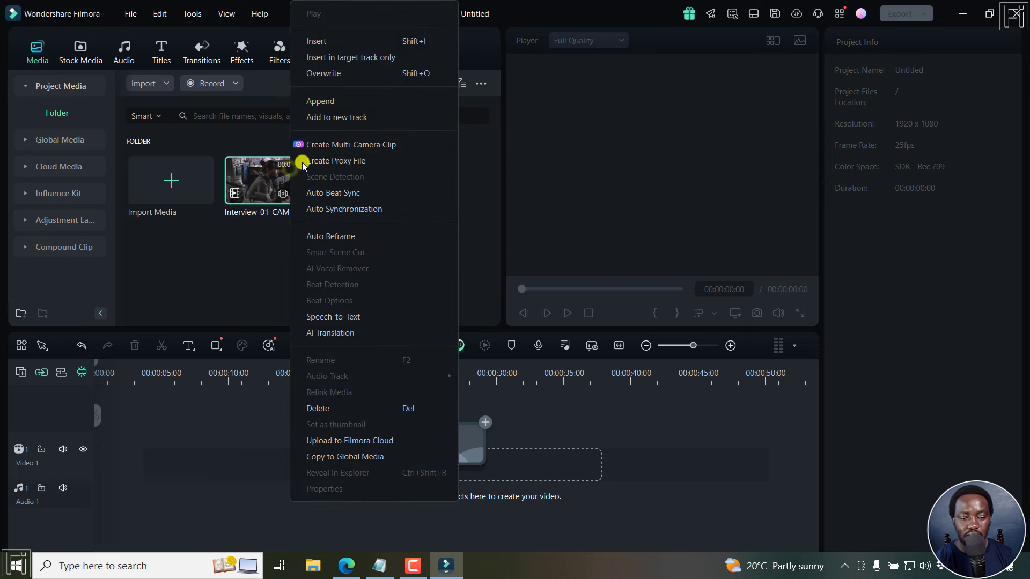
pyautogui.click(361, 145)
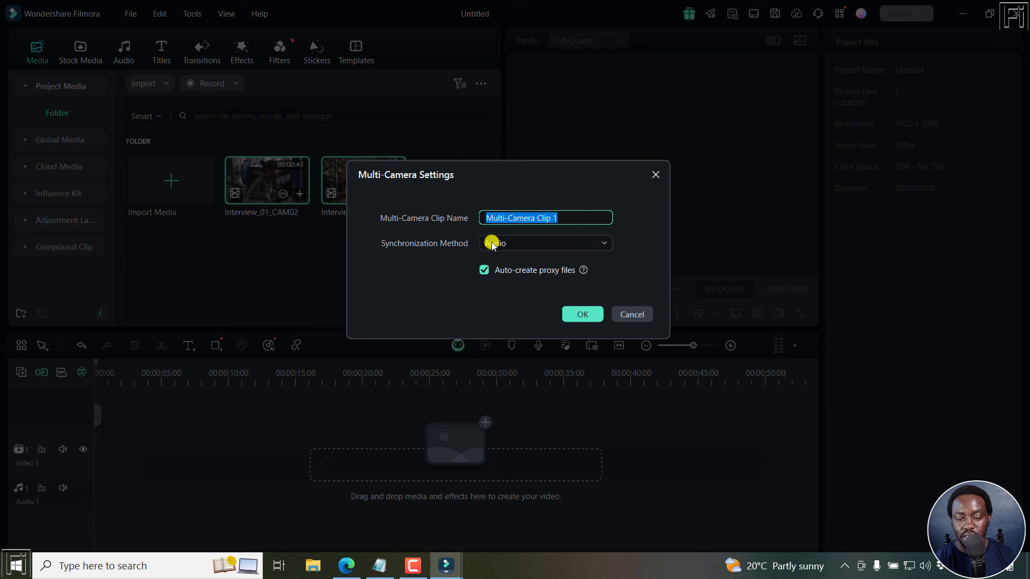
pyautogui.click(512, 244)
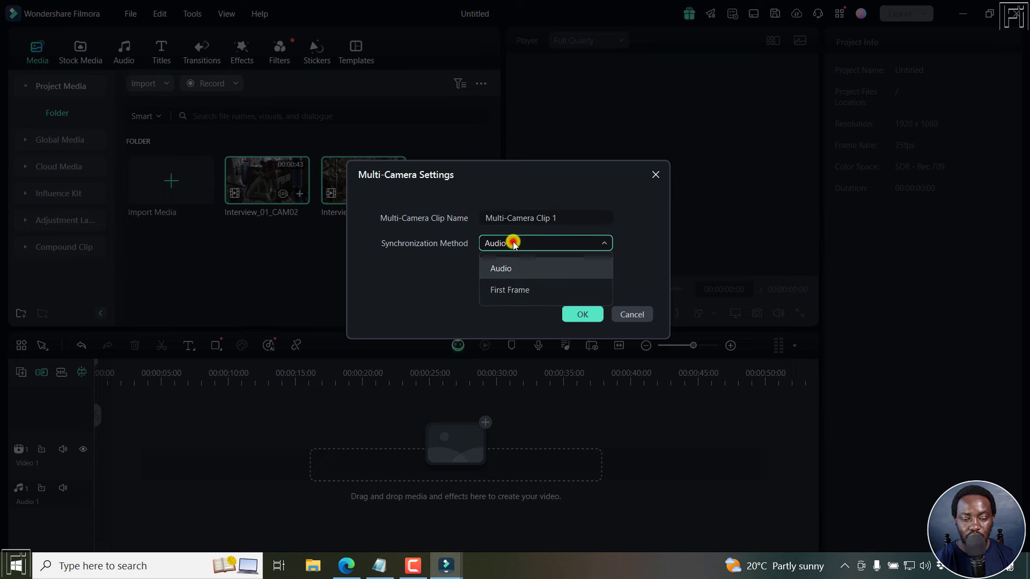
pyautogui.click(523, 290)
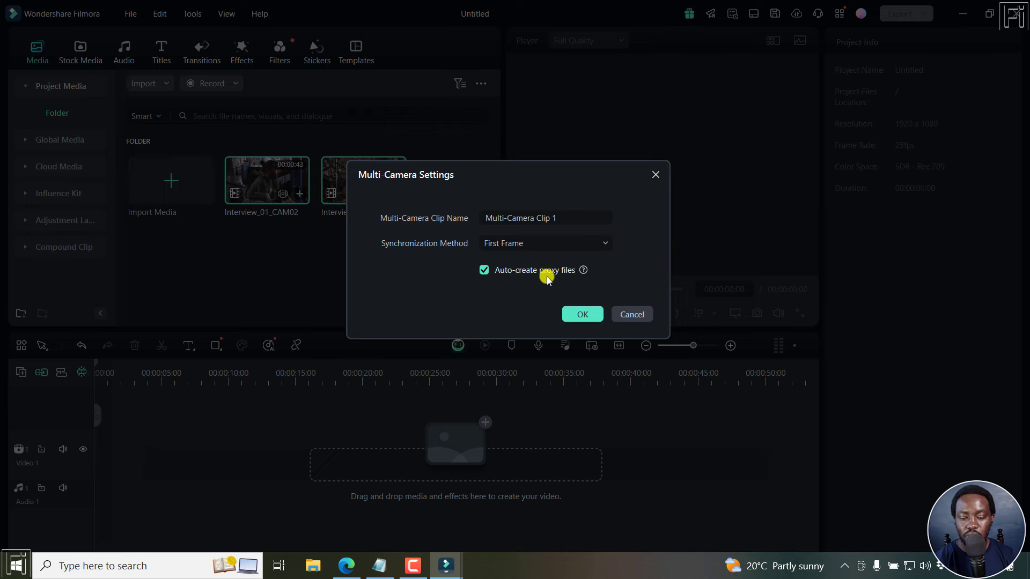
pyautogui.click(585, 314)
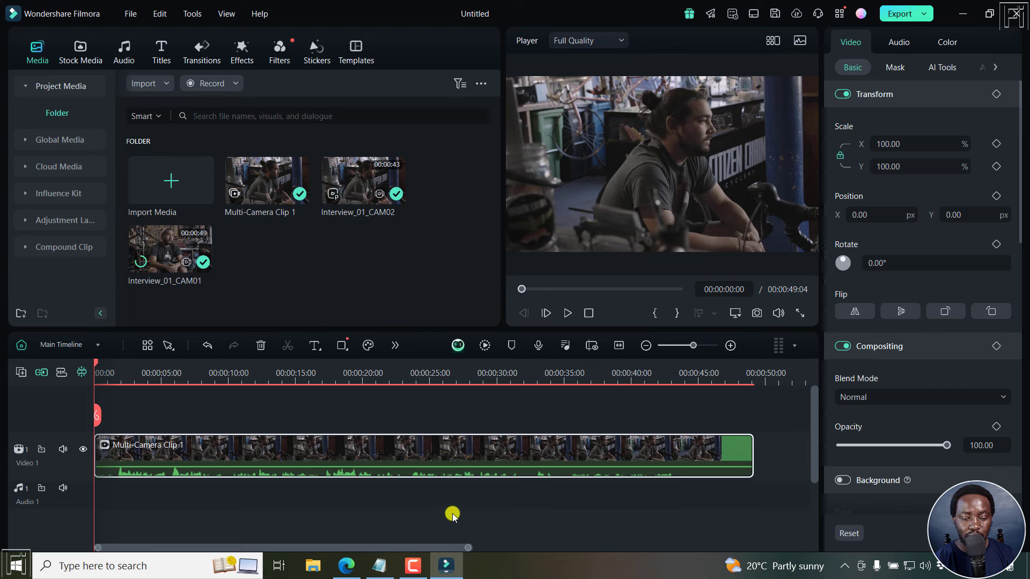
# Cut the multi-camera clip during playback, starting on angle 2 and alternating between the two angles at about 6, 14, 23 and 29 seconds.
pyautogui.click(773, 43)
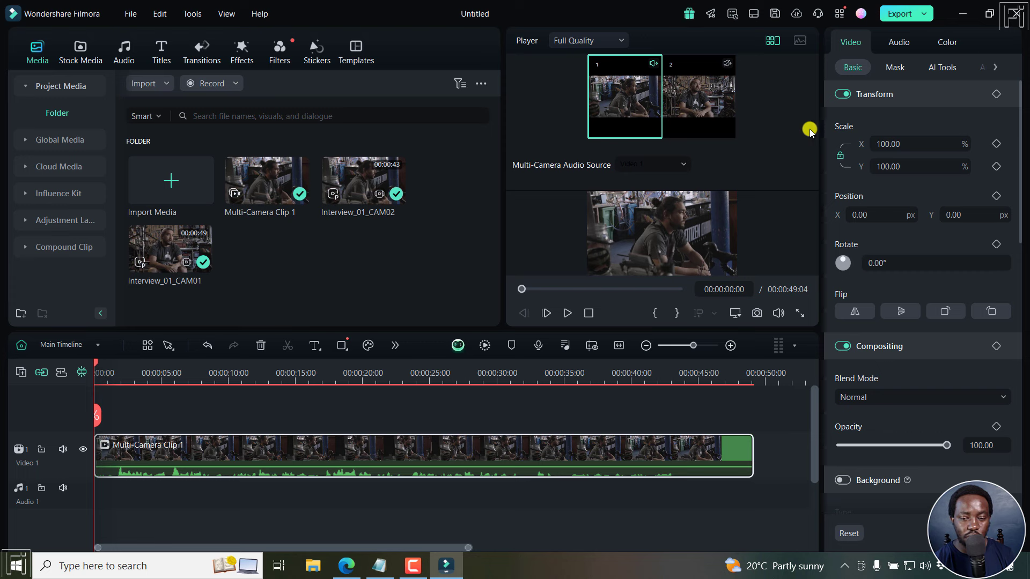
pyautogui.click(696, 103)
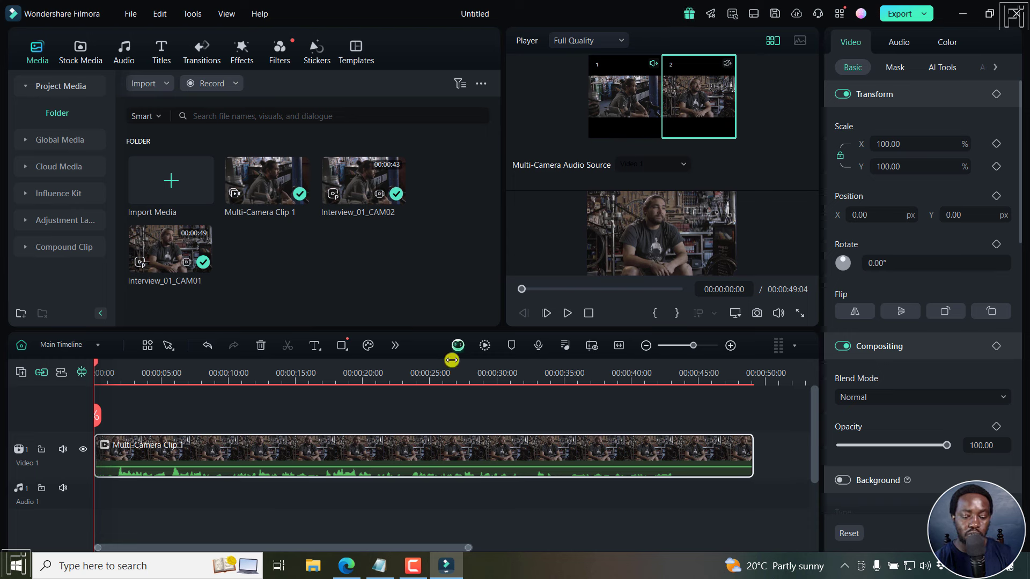
pyautogui.click(566, 314)
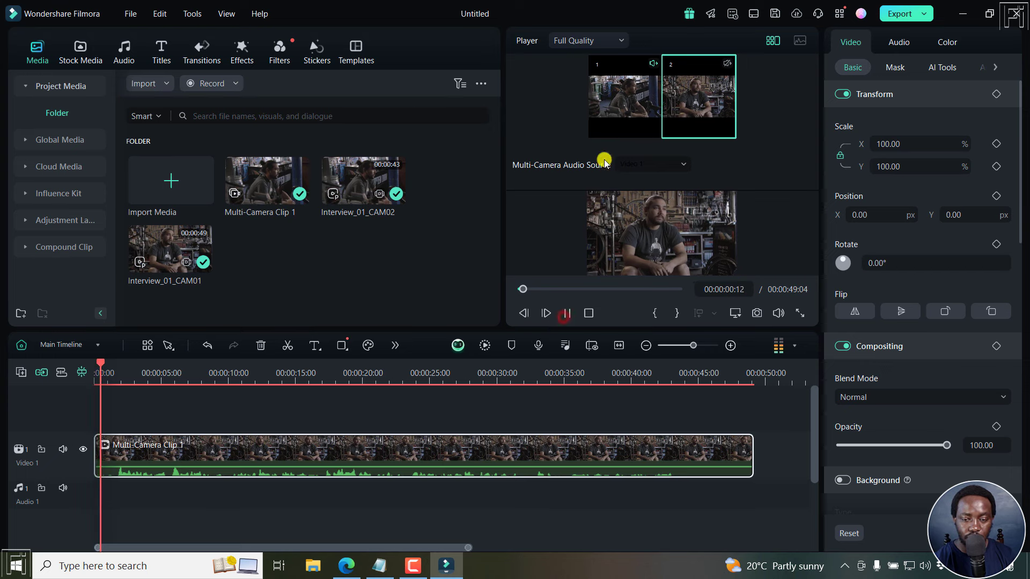
pyautogui.click(611, 105)
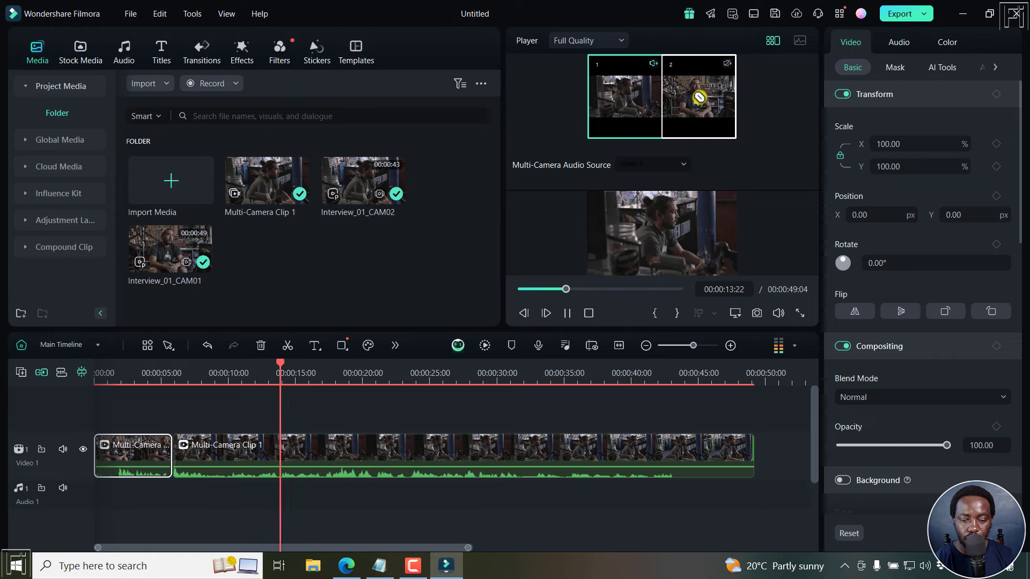
pyautogui.click(699, 97)
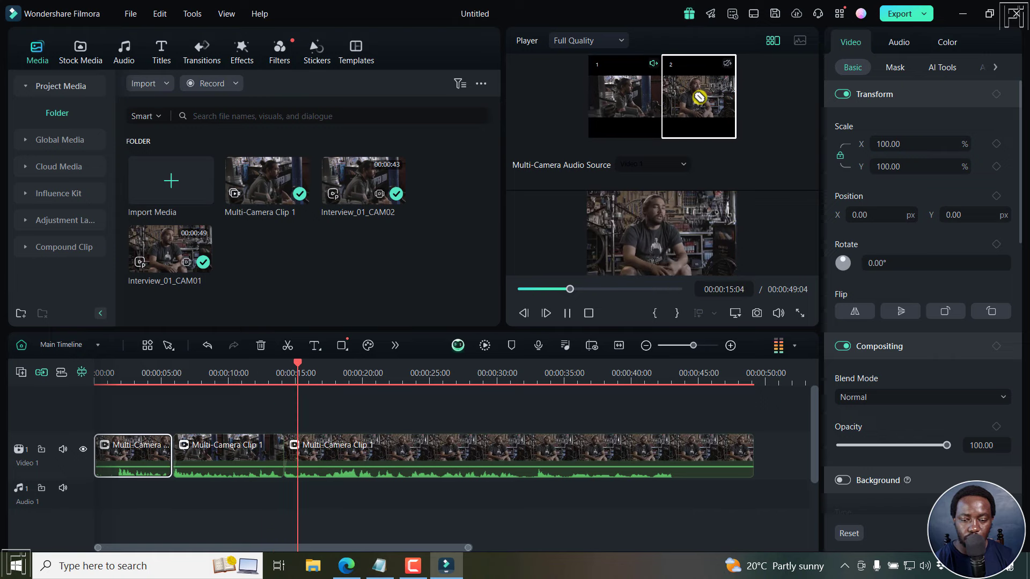
pyautogui.click(624, 95)
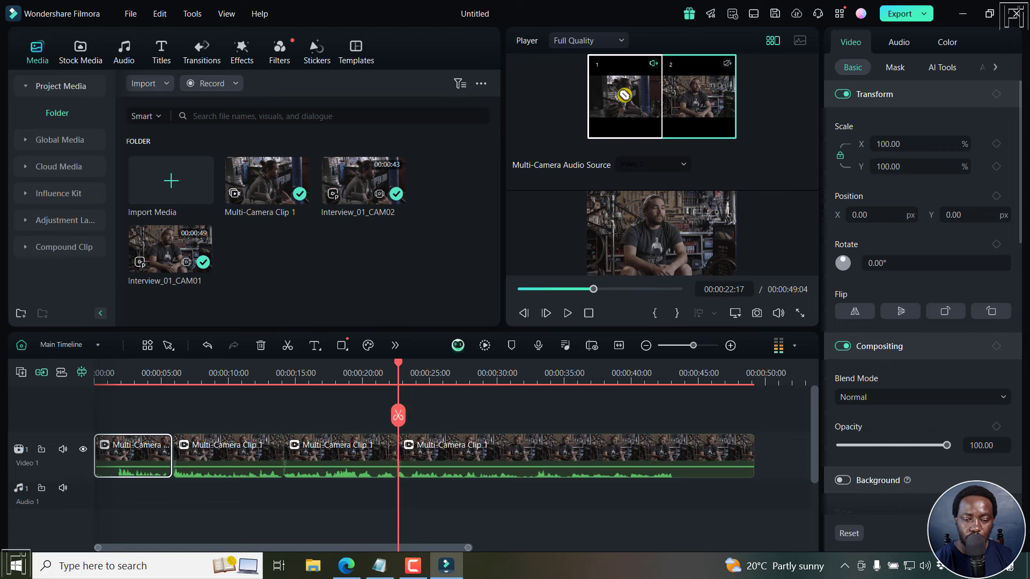
pyautogui.click(671, 92)
pyautogui.click(590, 312)
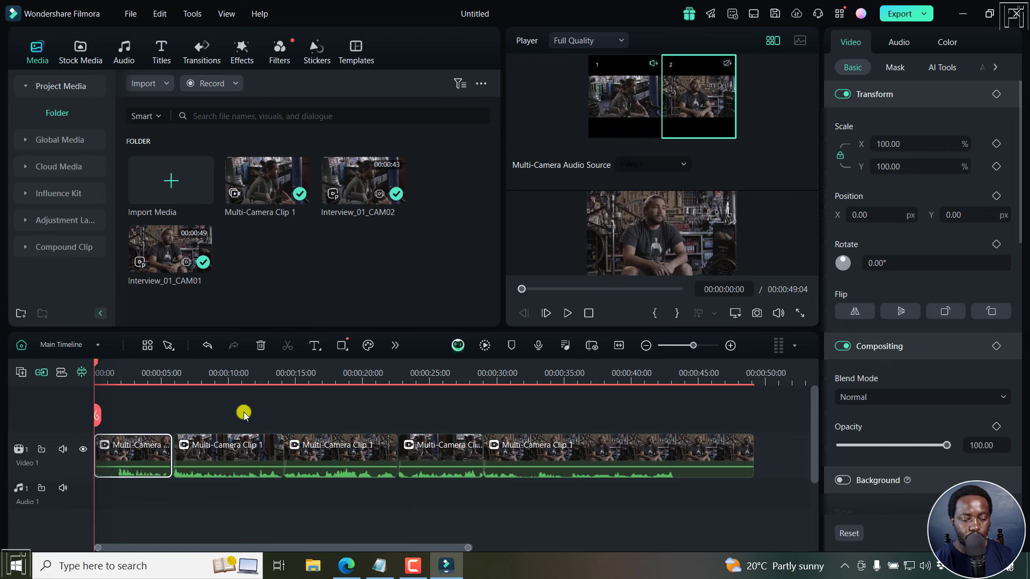
# Close the multi-camera view and play the timeline to review the switches between the camera angles.
pyautogui.click(774, 42)
pyautogui.press('space')
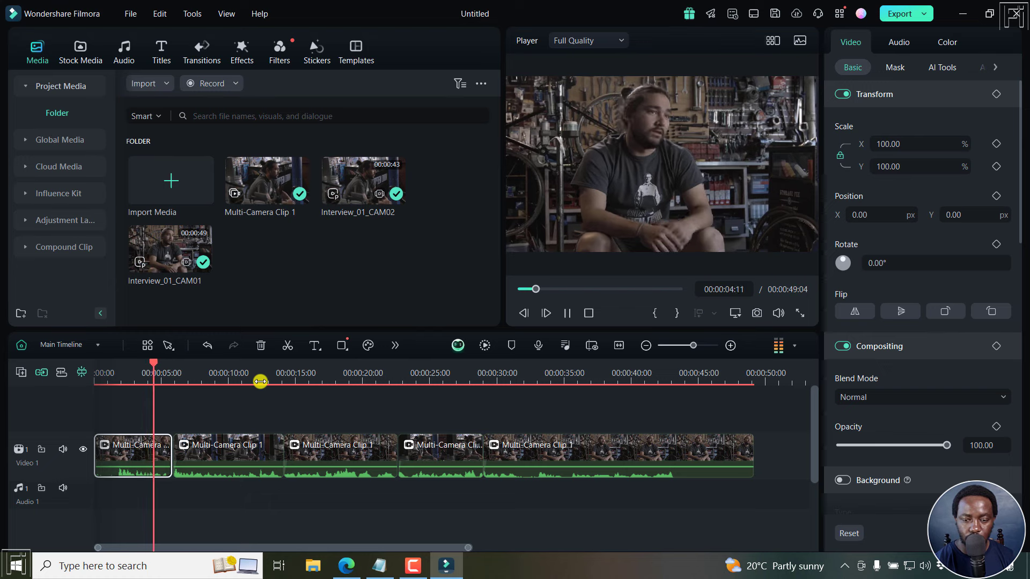
pyautogui.press('space')
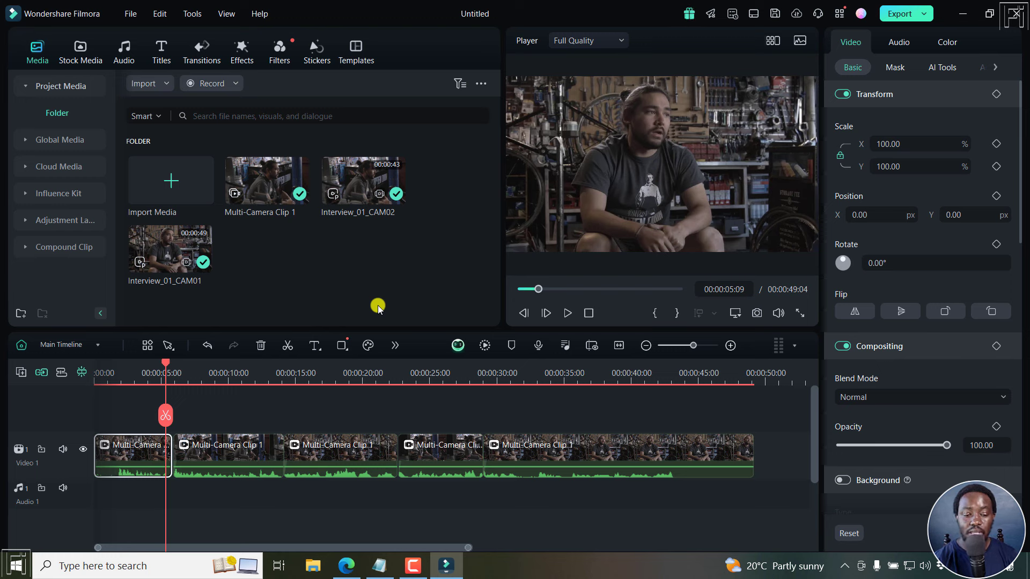
pyautogui.press('space')
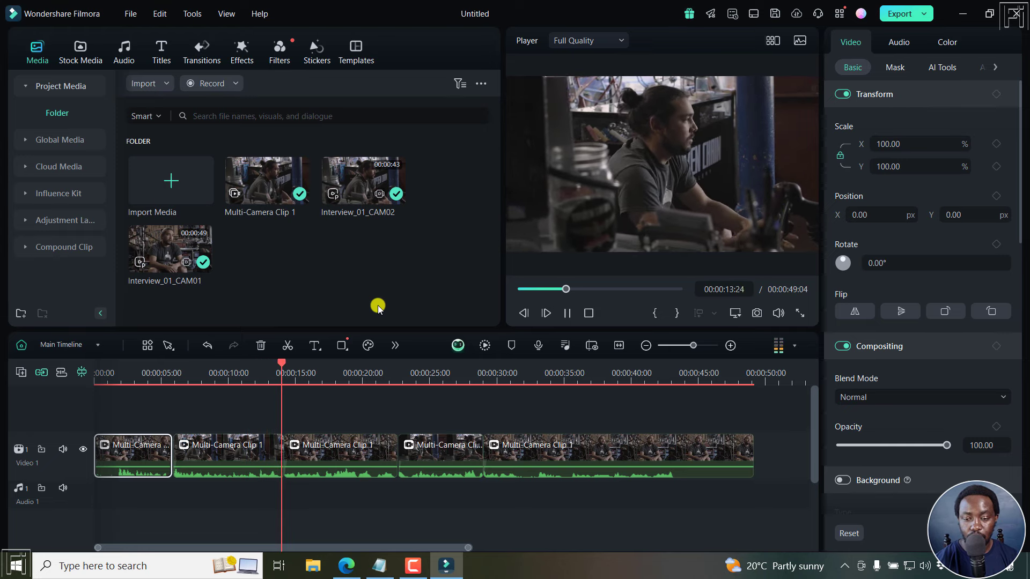
pyautogui.press('space')
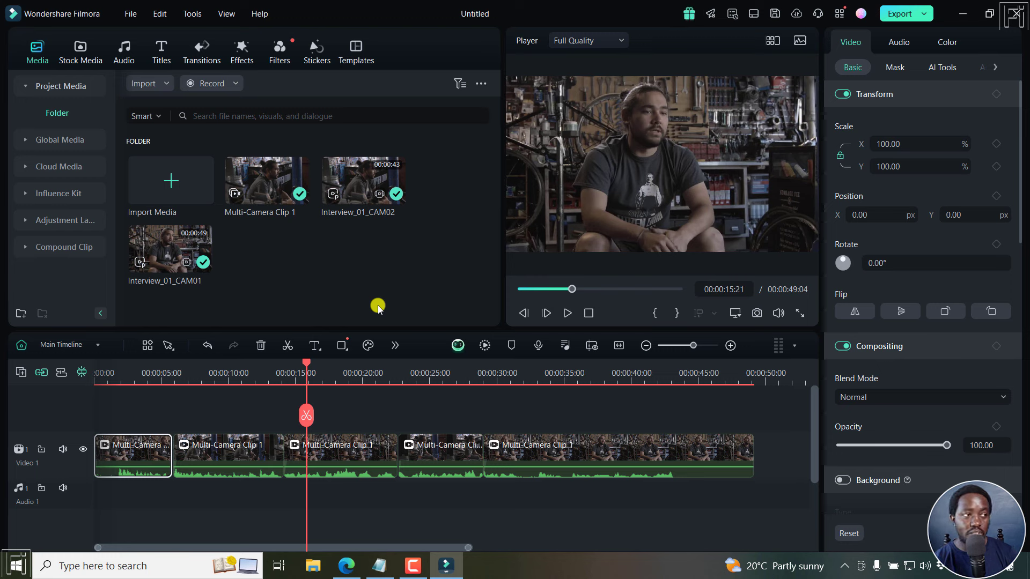
# Delete all the multi-camera clip segments from the timeline.
pyautogui.click(449, 503)
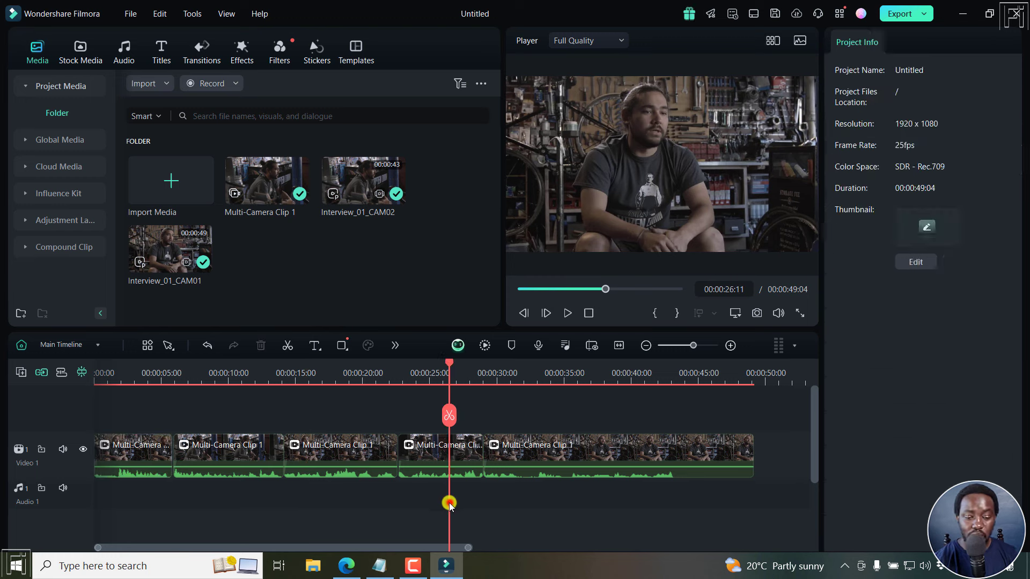
pyautogui.hotkey('ctrl', 'a')
pyautogui.press('Delete')
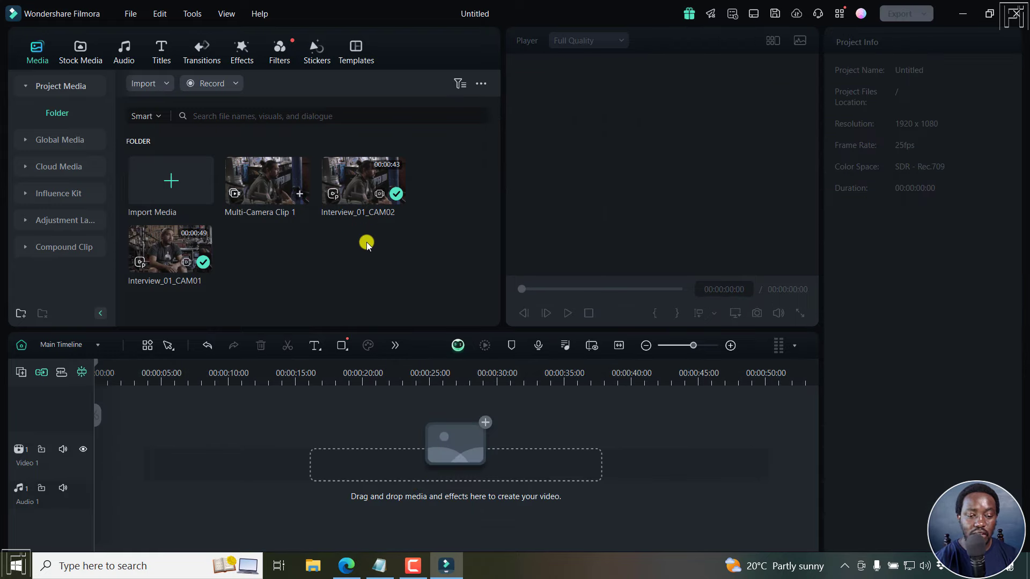
# Import the vertical PXL_20230309 video and place it at the start of Video 1, matching the project to 1080 x 1920 30fps.
pyautogui.click(167, 185)
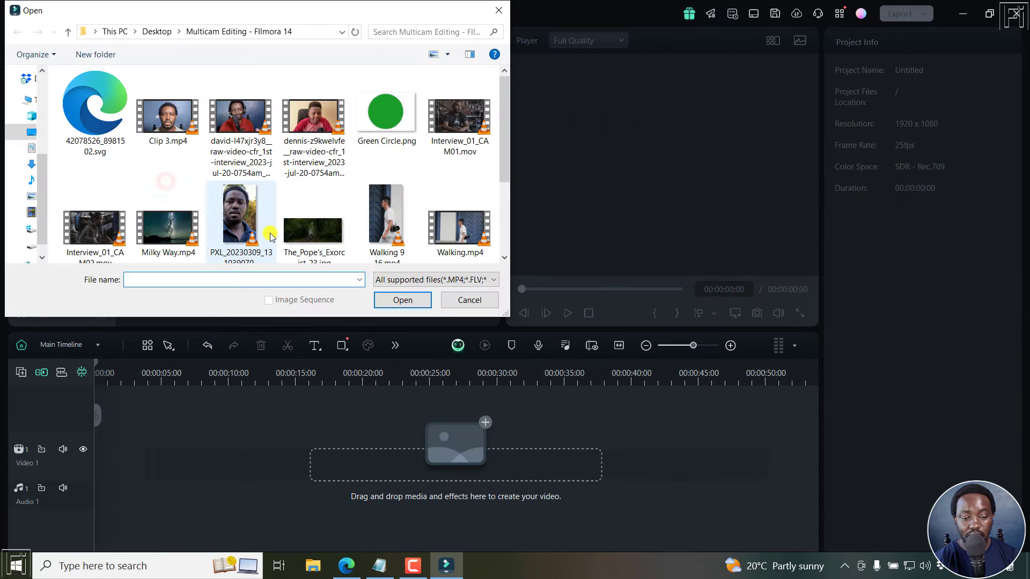
pyautogui.click(244, 235)
pyautogui.click(407, 300)
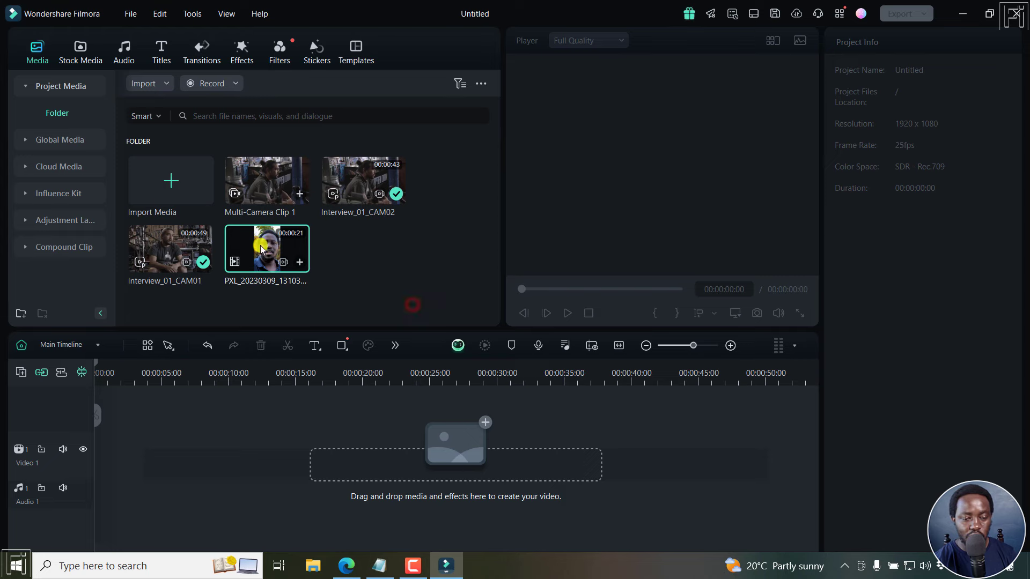
pyautogui.moveTo(261, 250); pyautogui.dragTo(115, 426)
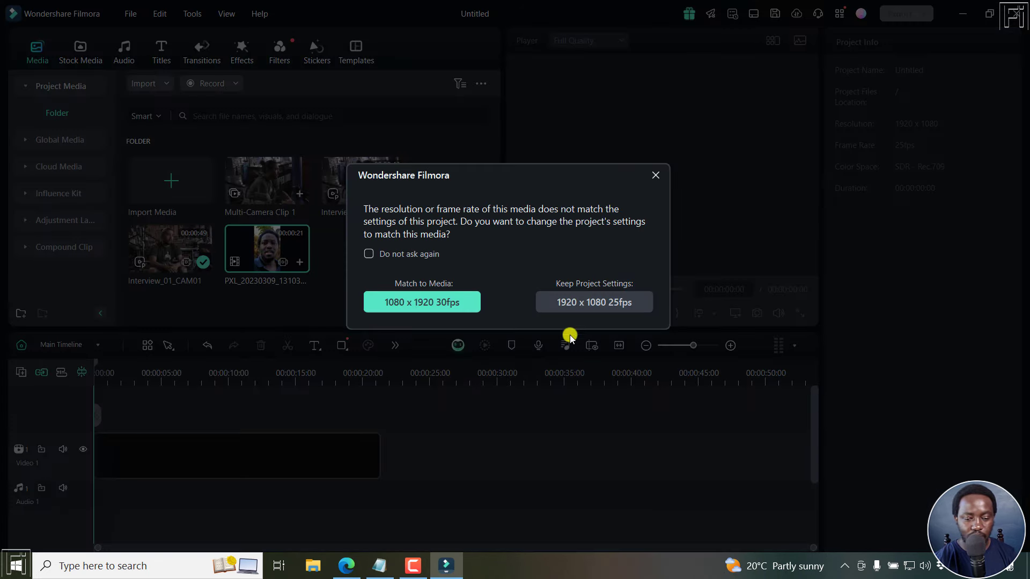
pyautogui.click(451, 303)
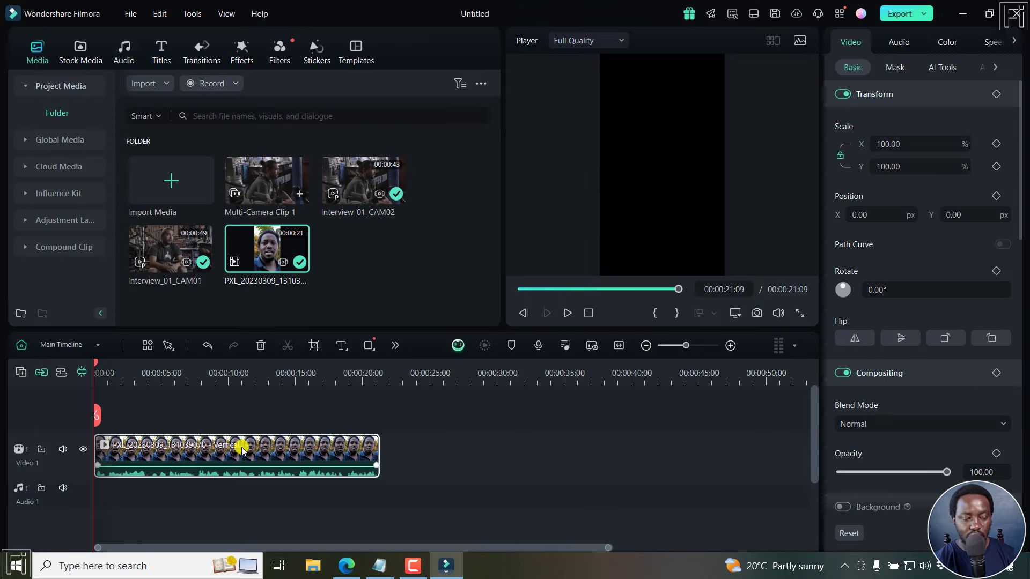
# Translate the clip's voice and captions from English (US) to German (Germany) with AI Translation, using Lip-sync and Auto-match, and accept the terms.
pyautogui.rightClick(173, 448)
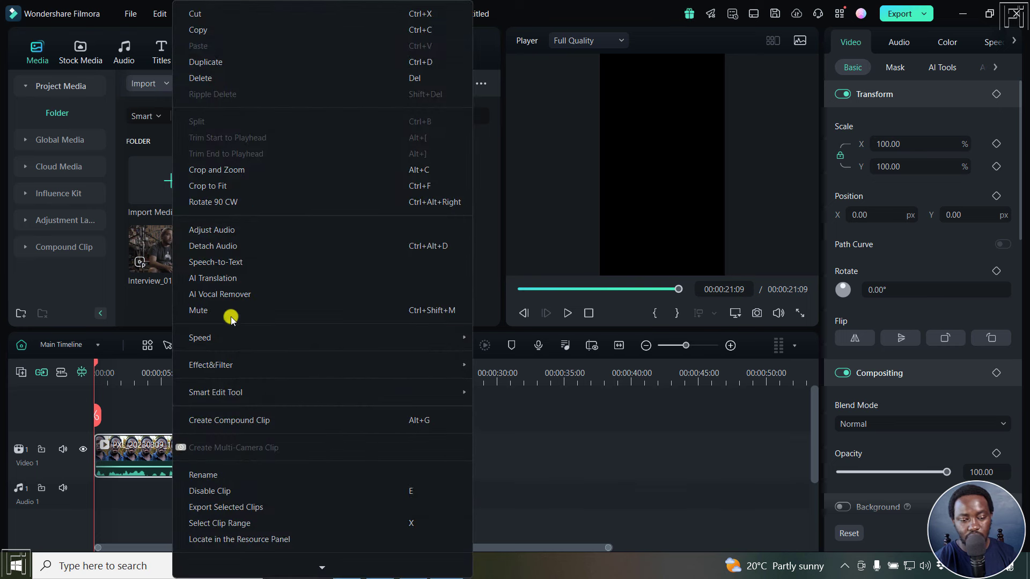
pyautogui.click(252, 278)
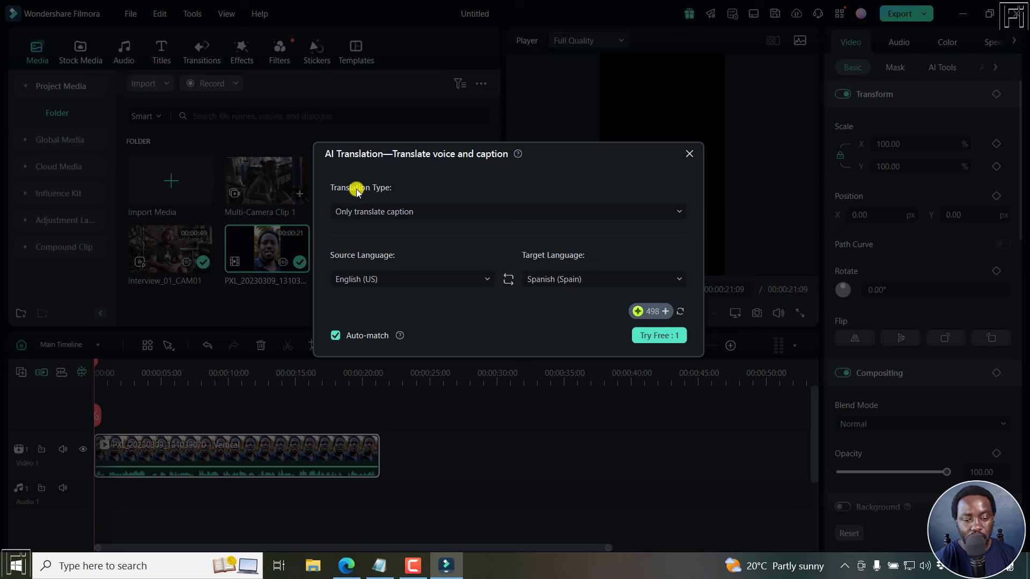
pyautogui.click(357, 213)
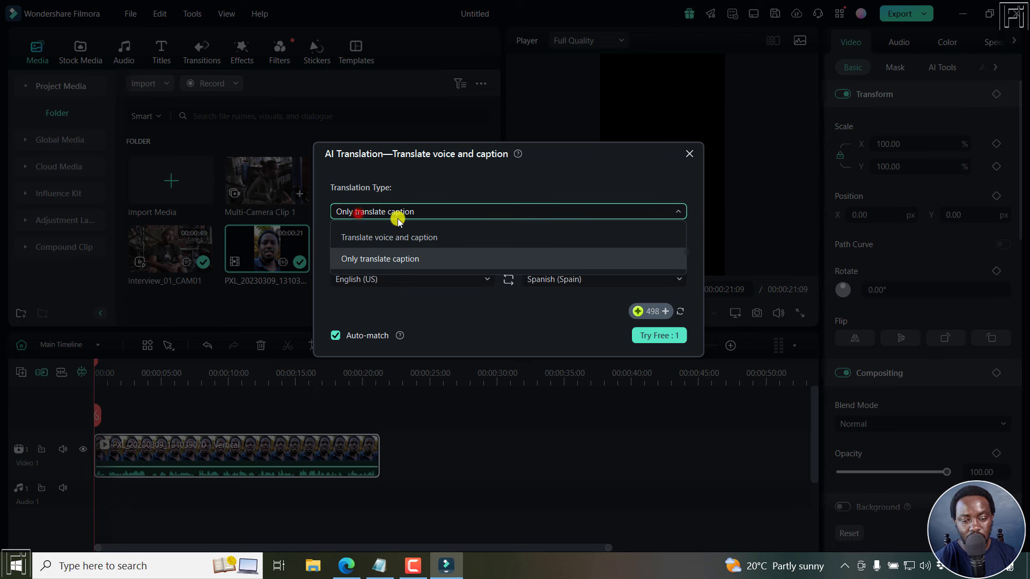
pyautogui.click(374, 240)
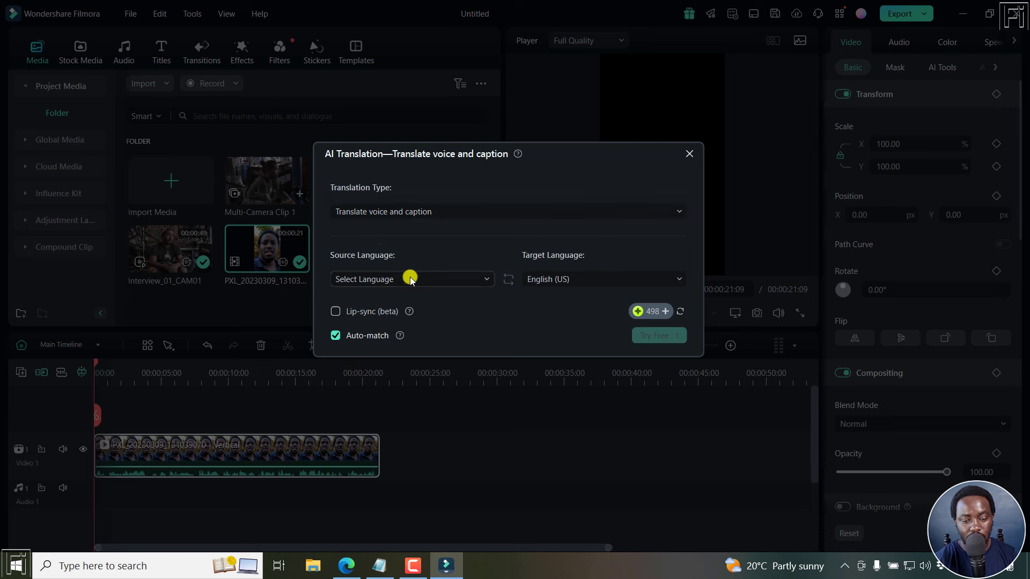
pyautogui.click(469, 279)
pyautogui.click(356, 294)
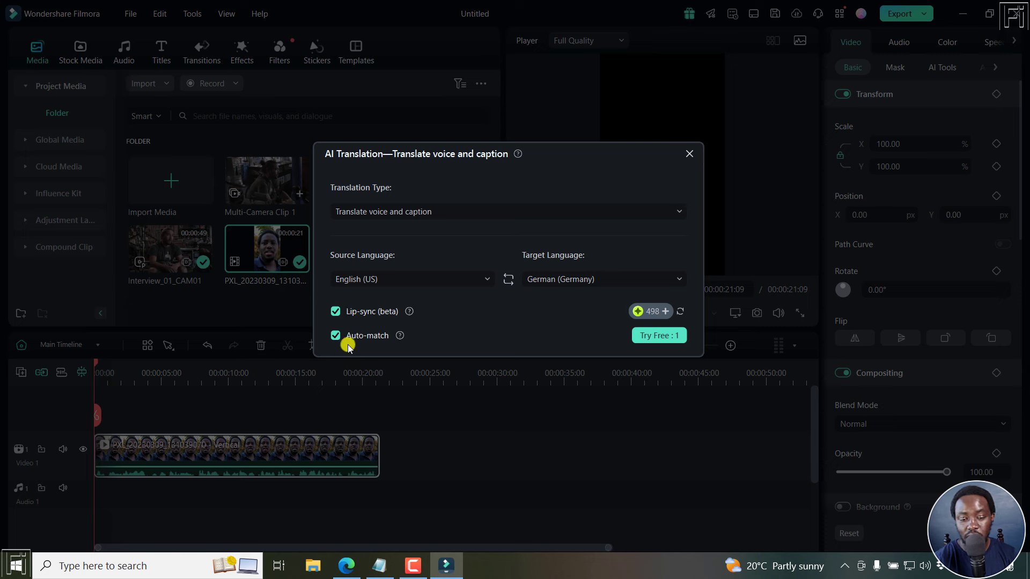
pyautogui.click(671, 338)
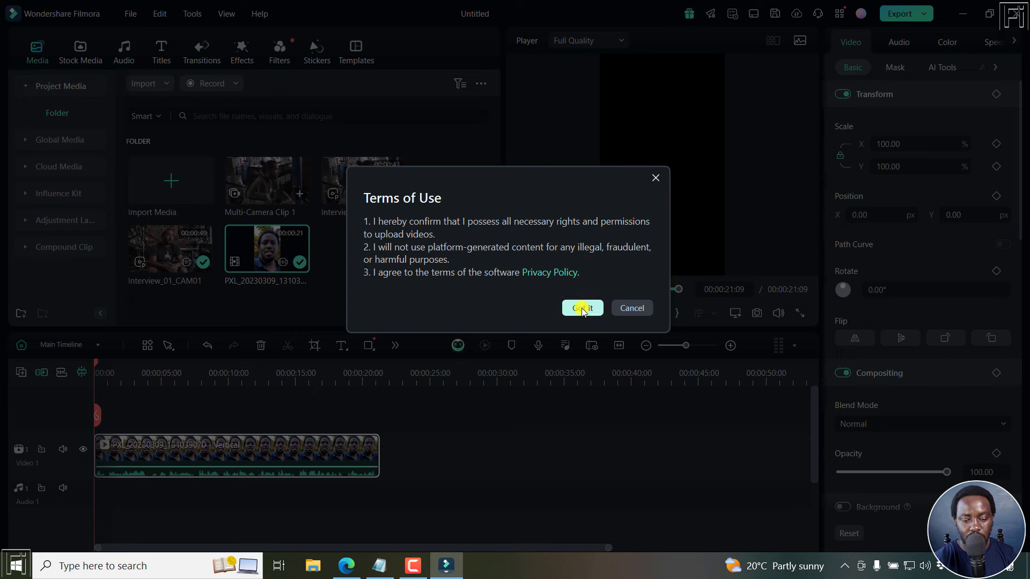
pyautogui.click(576, 309)
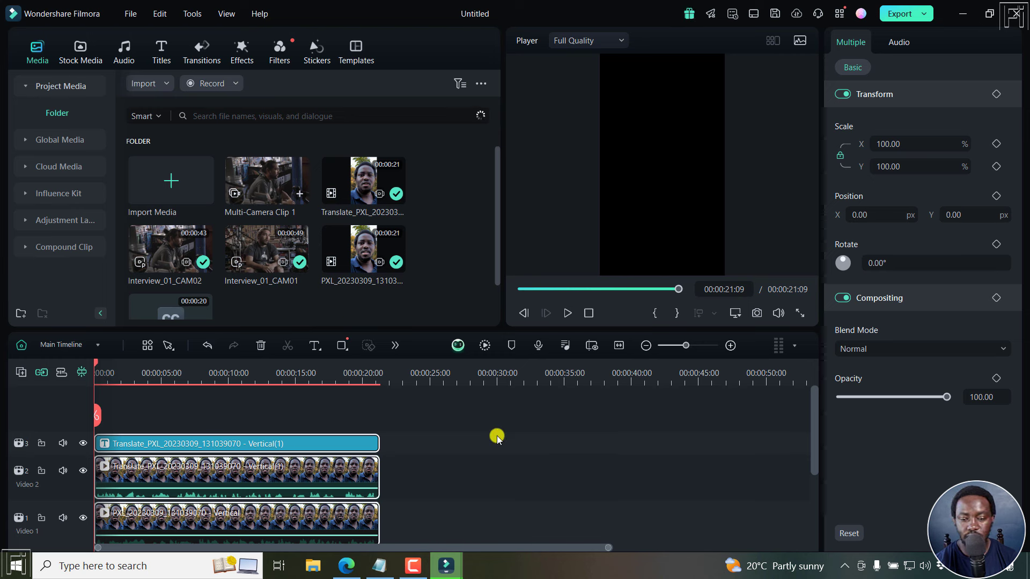
# Review the German translation of the video in playback and hide the Video 1 track holding the original clip.
pyautogui.press('space')
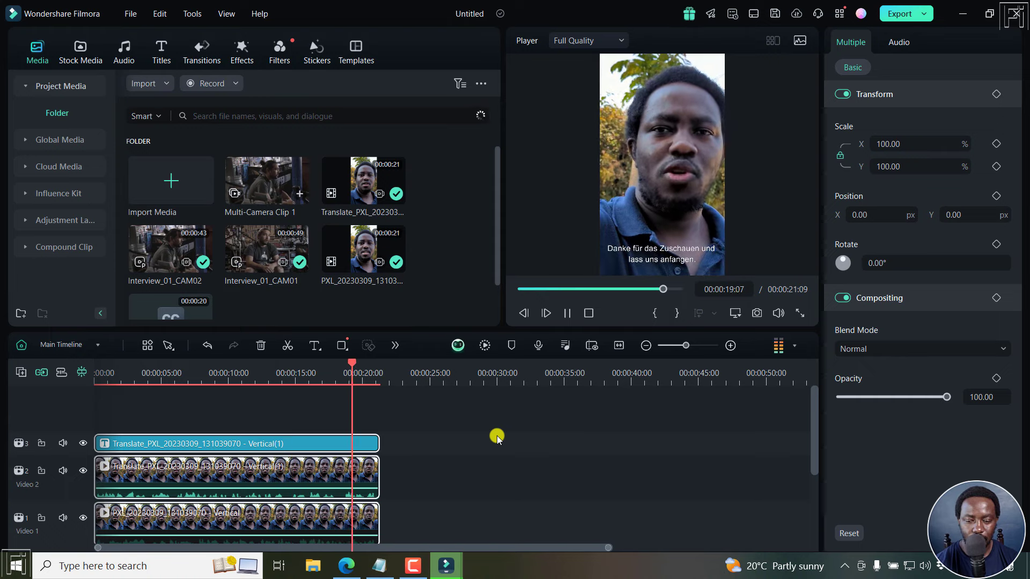
pyautogui.press('space')
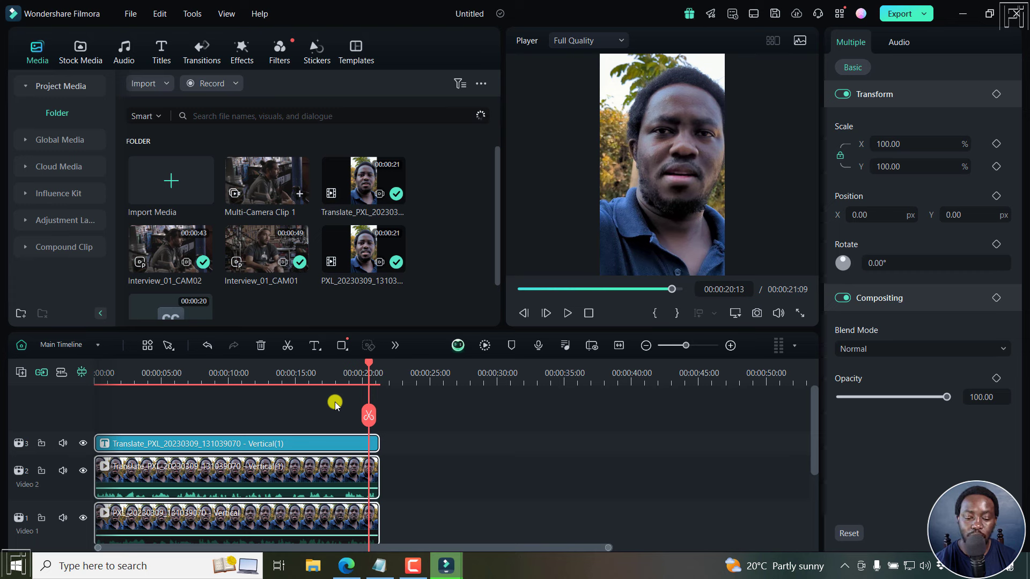
pyautogui.moveTo(816, 424); pyautogui.dragTo(816, 453)
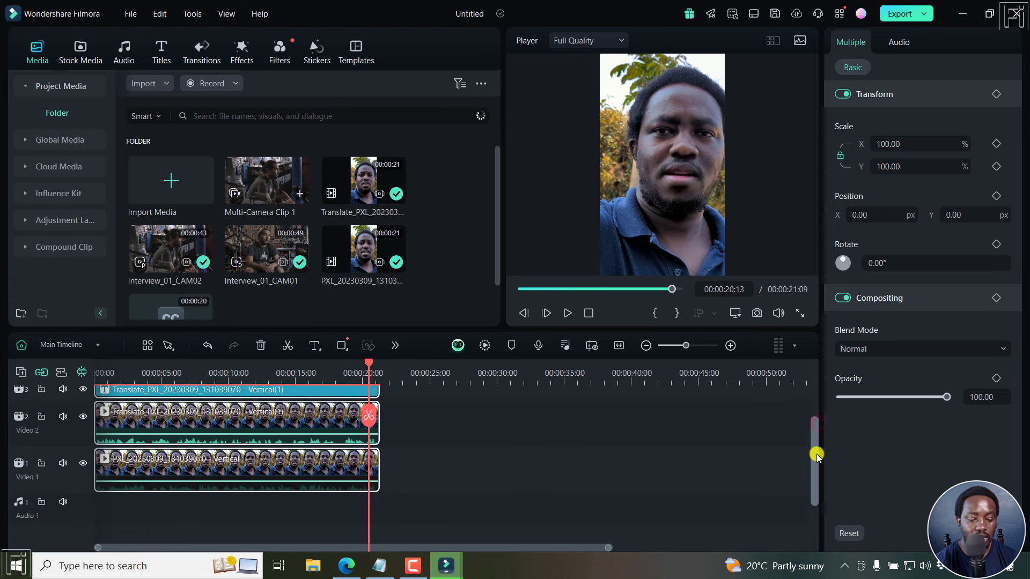
pyautogui.click(85, 464)
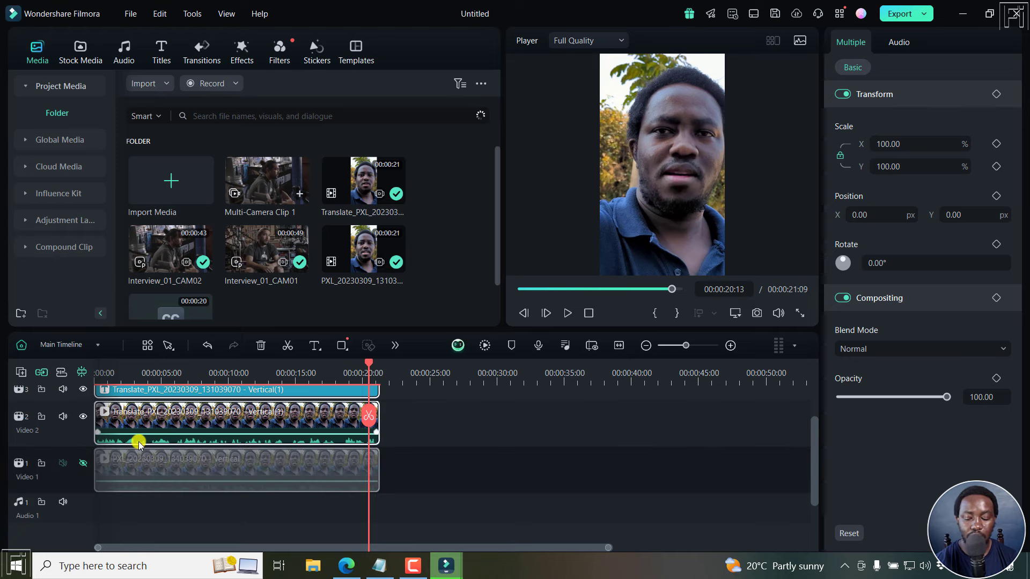
# Play the translated clip on Video 2 from the beginning to check its German voice, captions and lip-sync.
pyautogui.press('Home')
pyautogui.press('space')
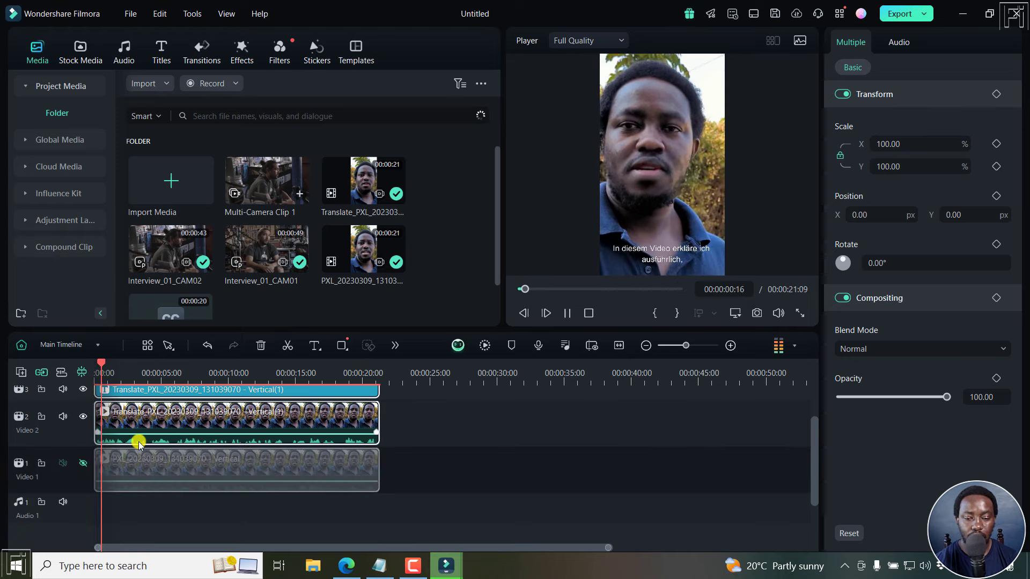
pyautogui.click(242, 422)
pyautogui.press('space')
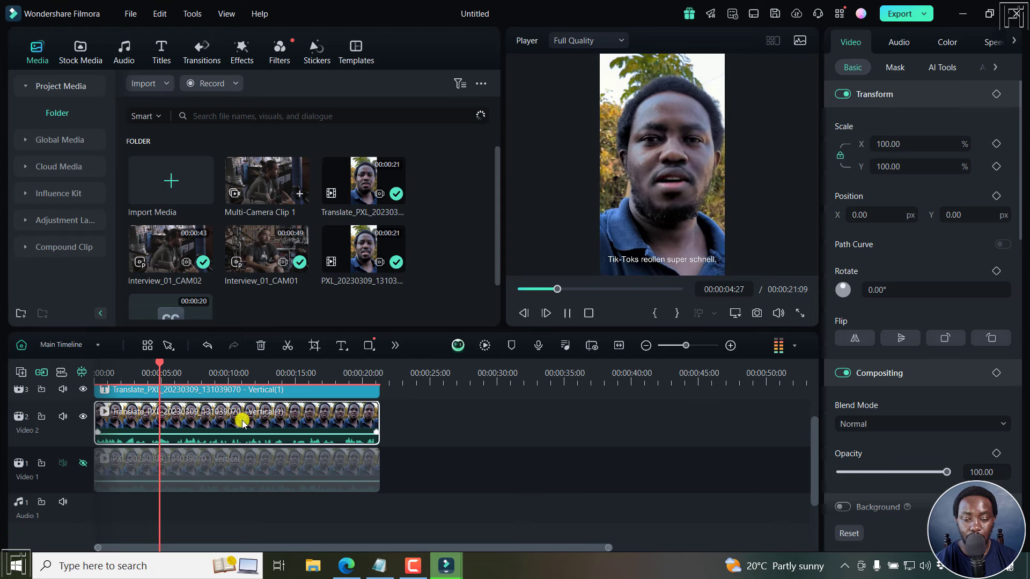
# Stop playback, show the Video 1 track again and, with the magnetic timeline off, delete the translated clip and its captions from the upper tracks.
pyautogui.press('space')
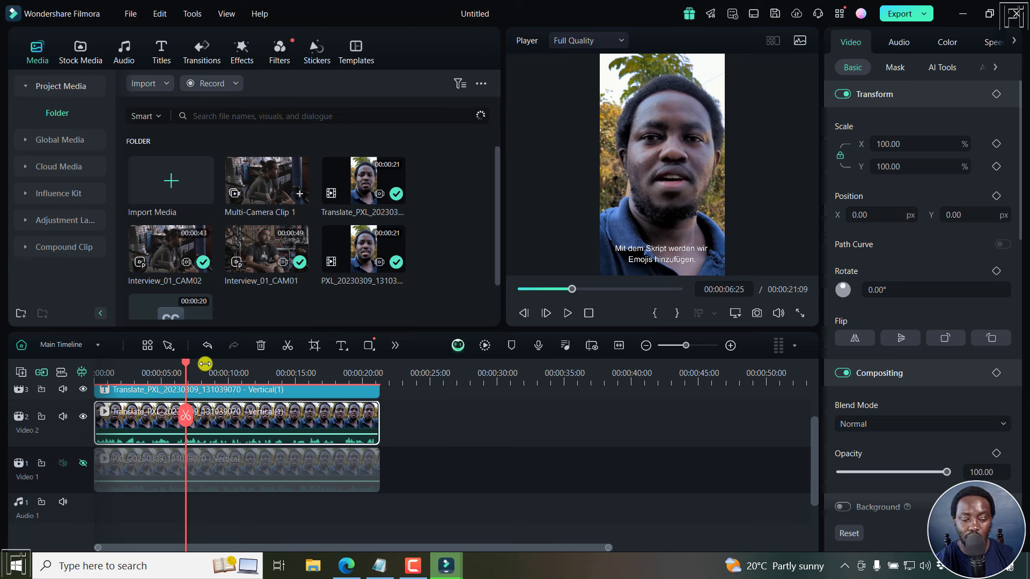
pyautogui.click(83, 457)
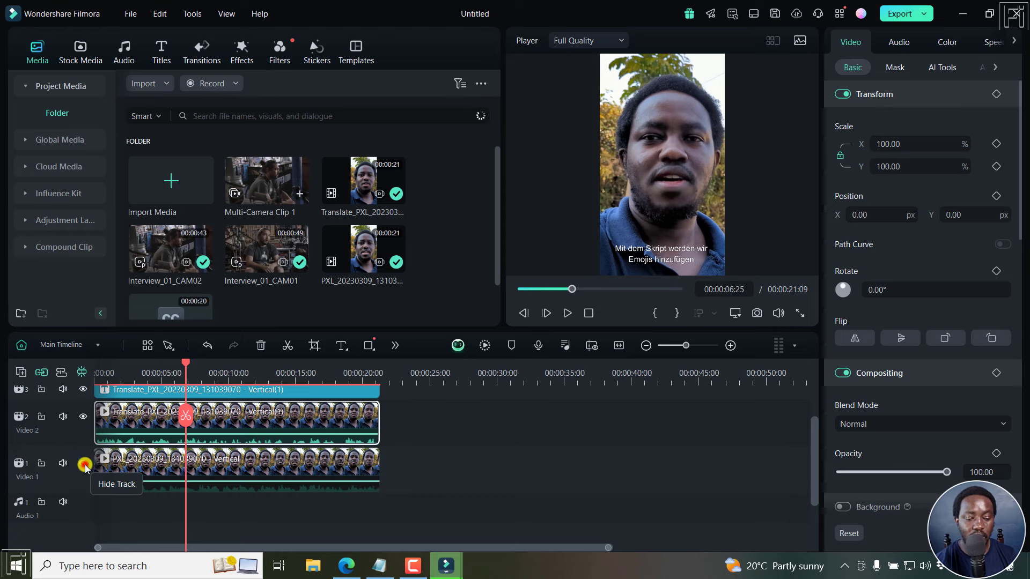
pyautogui.click(42, 373)
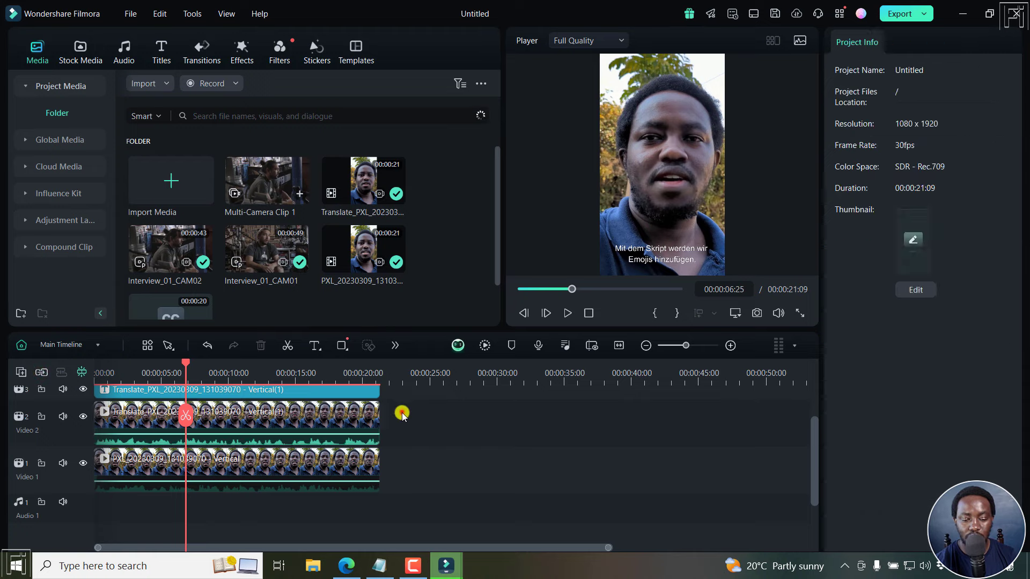
pyautogui.moveTo(402, 413); pyautogui.dragTo(329, 393)
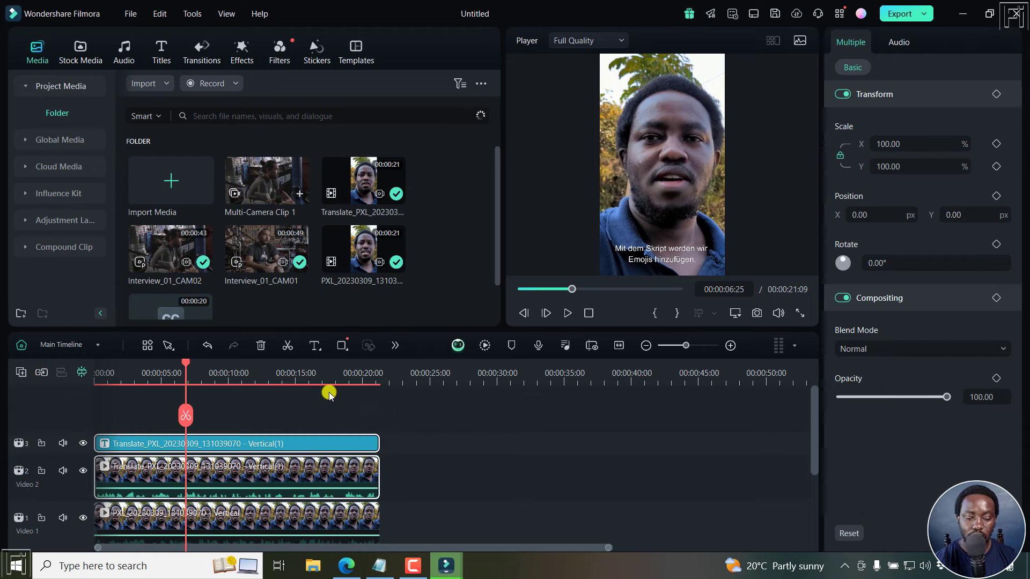
pyautogui.press('Delete')
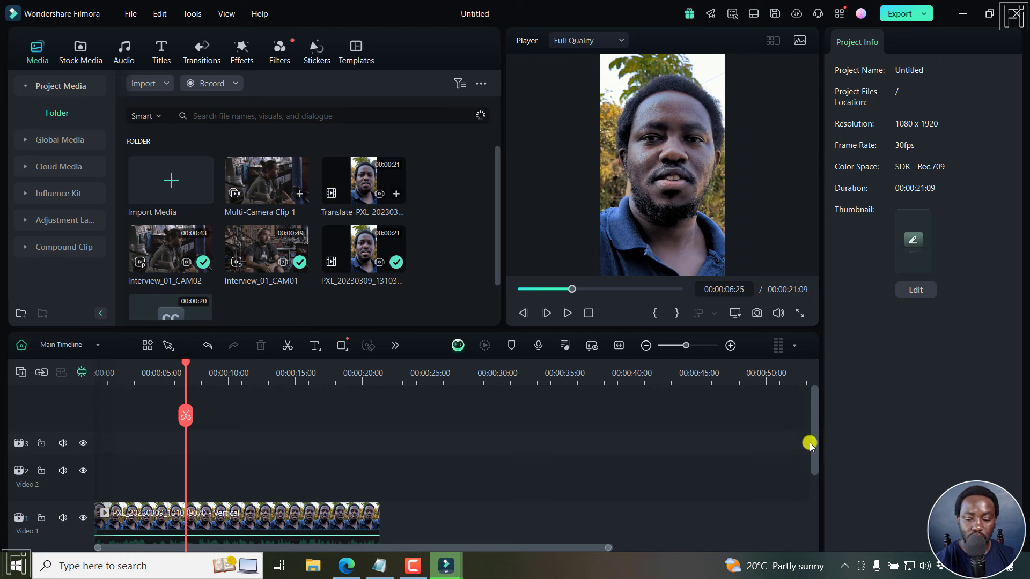
pyautogui.scroll(-2, 809, 444)
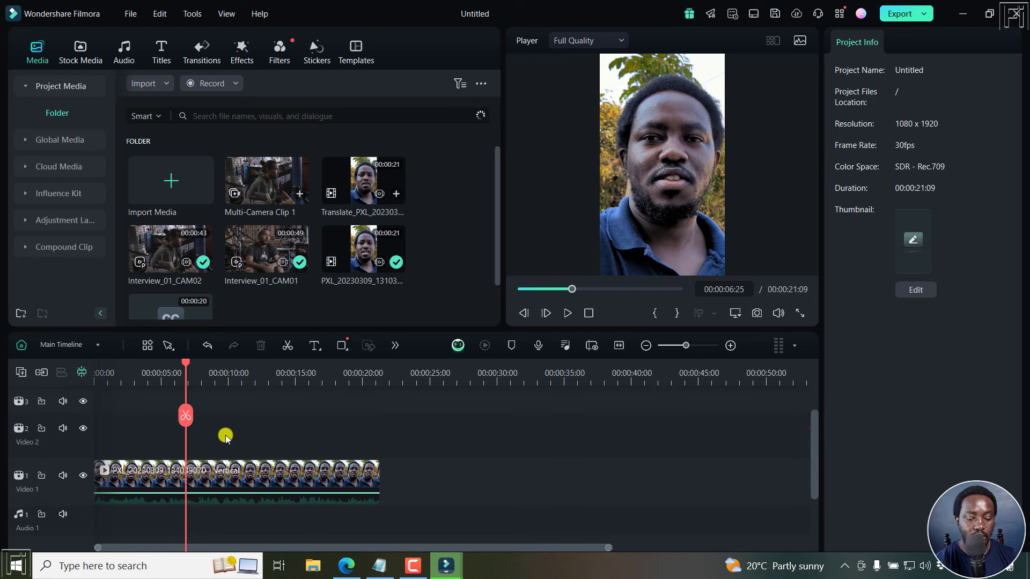
# Split the Video 1 clip at about 8 s and 13.5 s and delete the middle section, keeping the gap.
pyautogui.moveTo(187, 363); pyautogui.dragTo(242, 380)
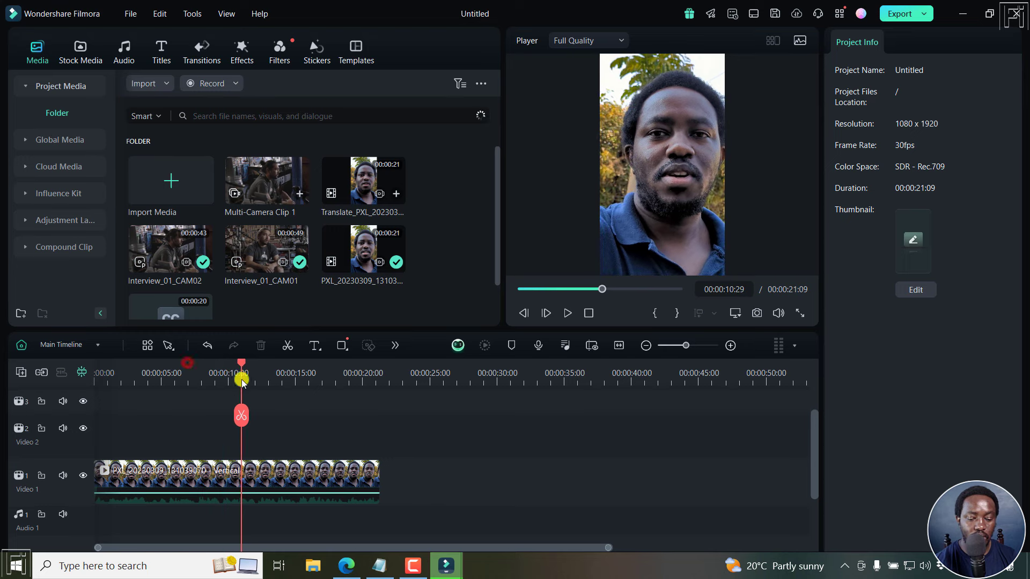
pyautogui.click(253, 469)
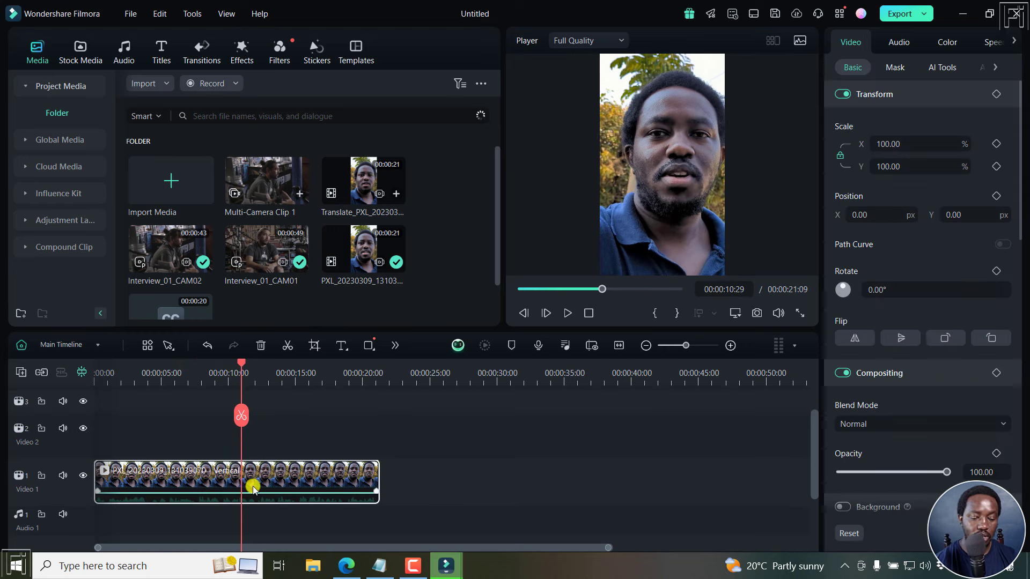
pyautogui.press('c')
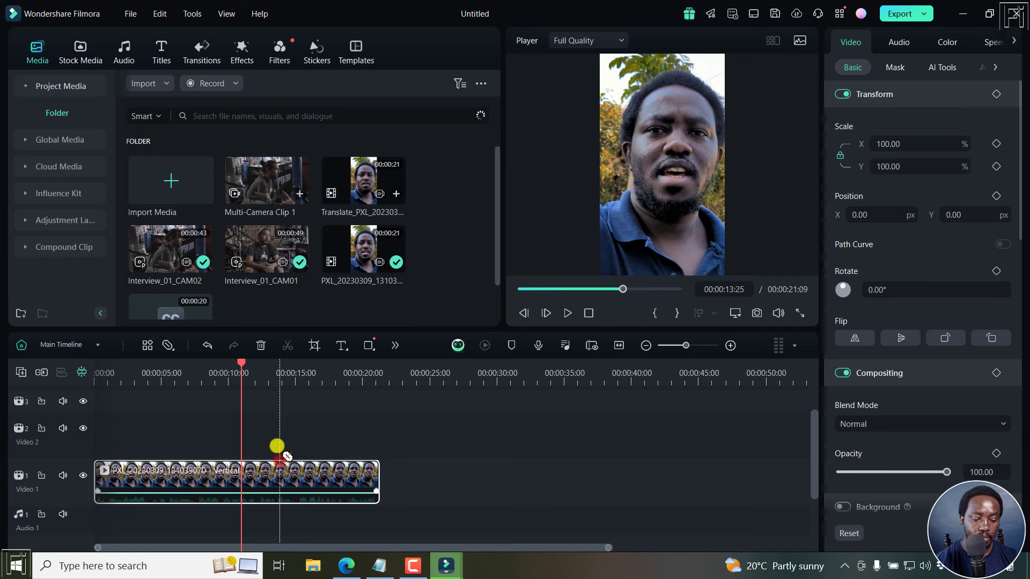
pyautogui.click(83, 476)
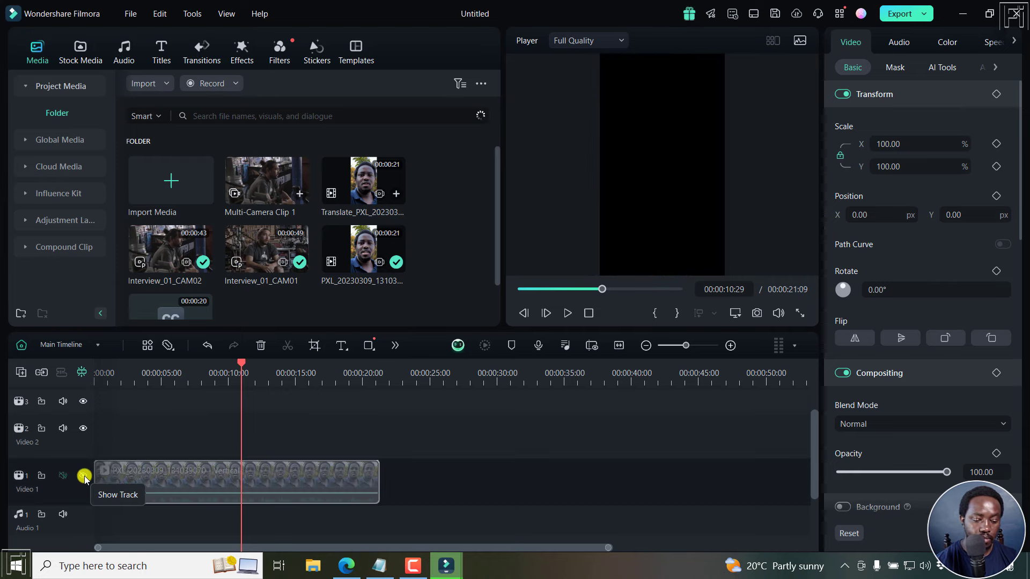
pyautogui.click(83, 476)
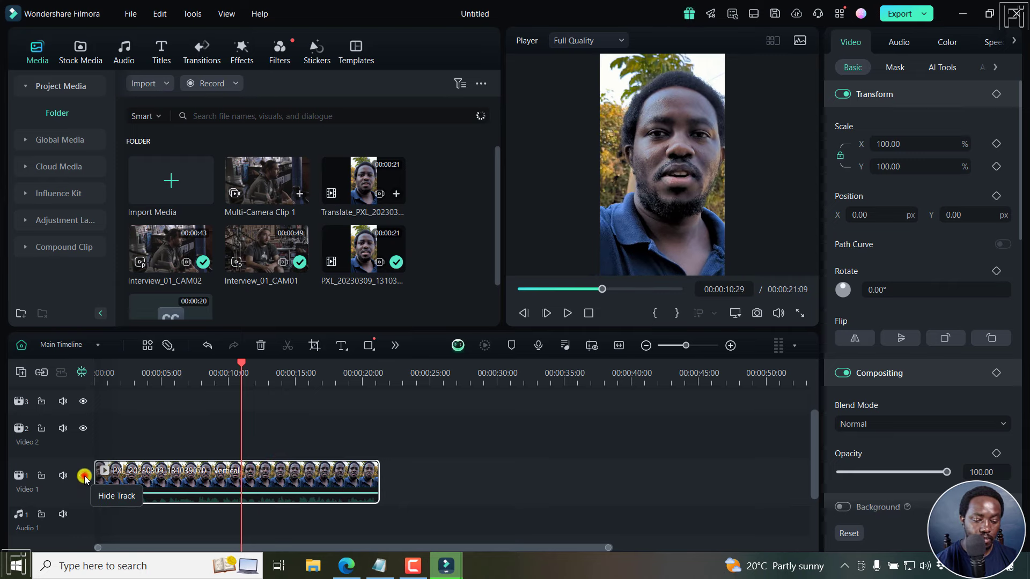
pyautogui.click(208, 467)
pyautogui.click(277, 466)
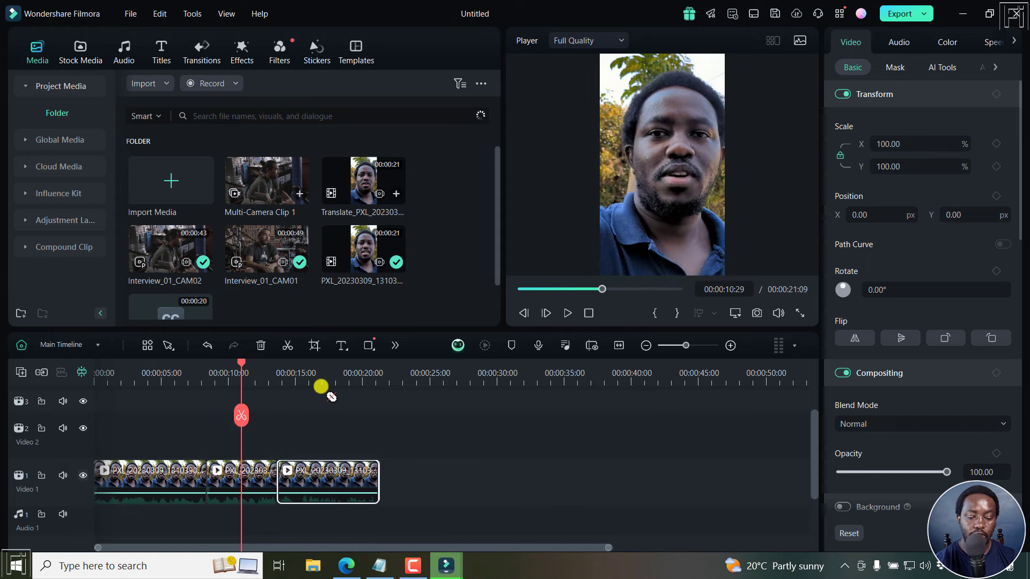
pyautogui.click(263, 477)
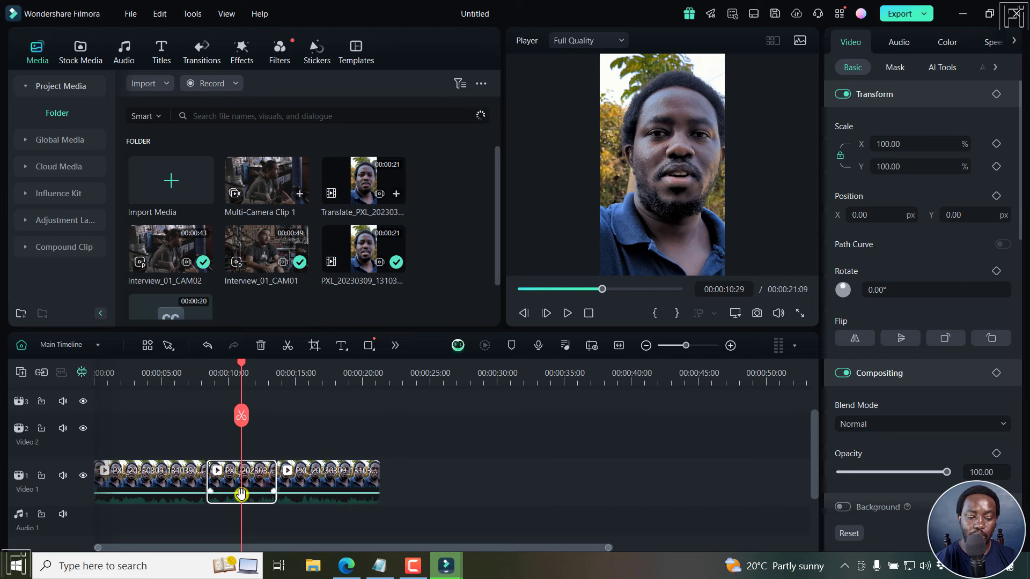
pyautogui.press('Delete')
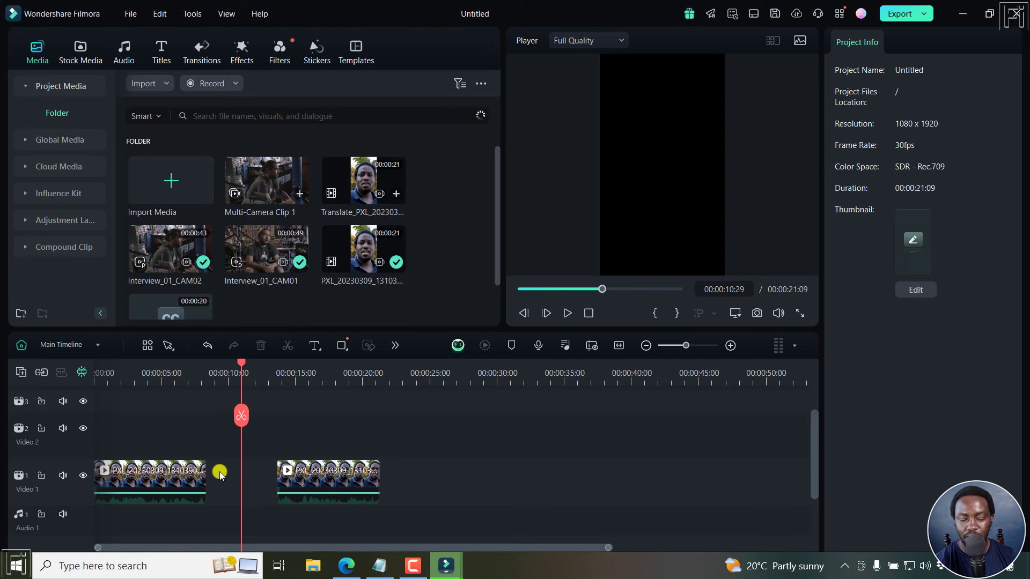
# Close the gap by turning on the magnetic timeline, then split the second clip at 00:00:10:29 and ripple-delete its first part.
pyautogui.click(41, 372)
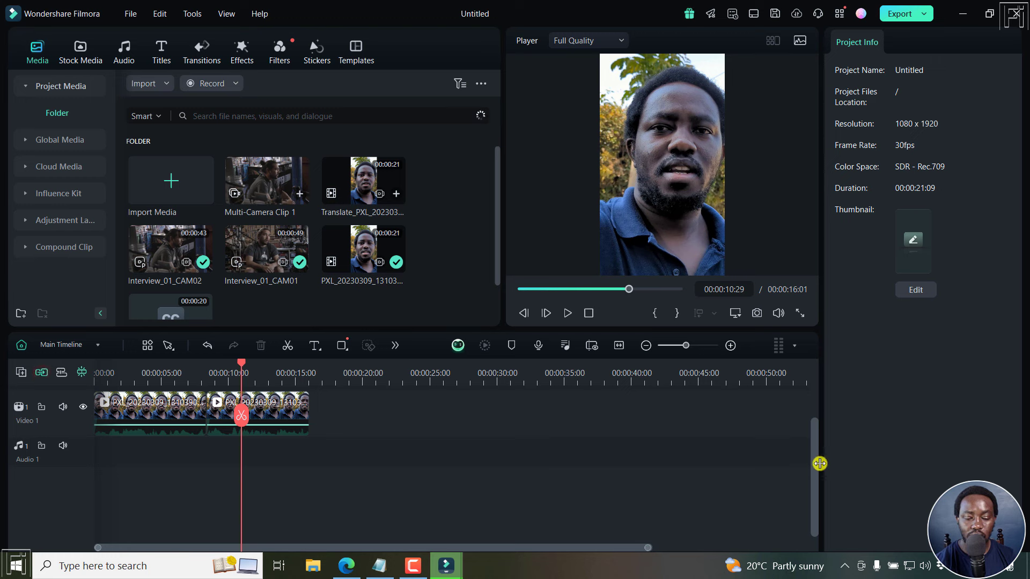
pyautogui.moveTo(815, 461); pyautogui.dragTo(808, 400)
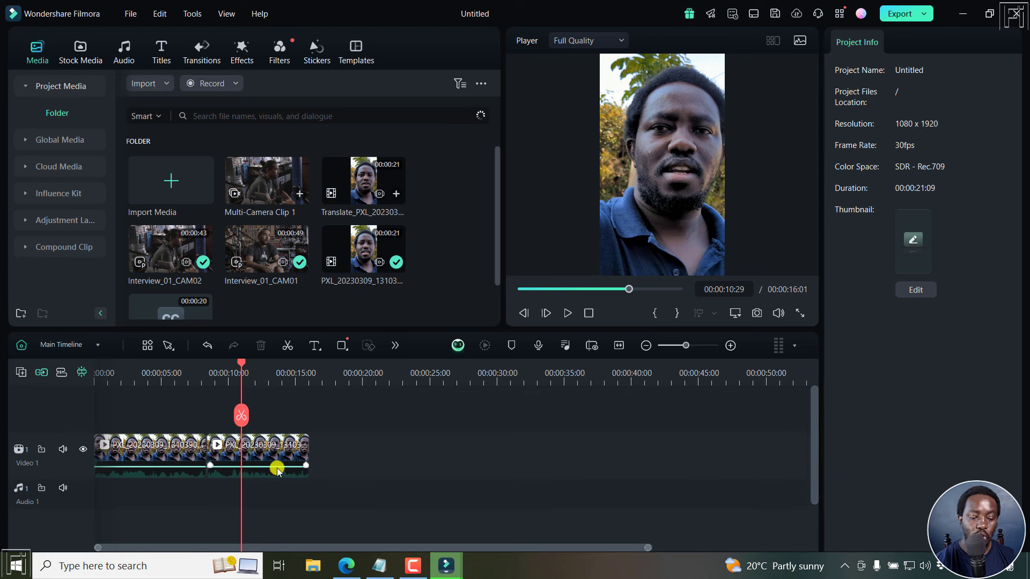
pyautogui.press('c')
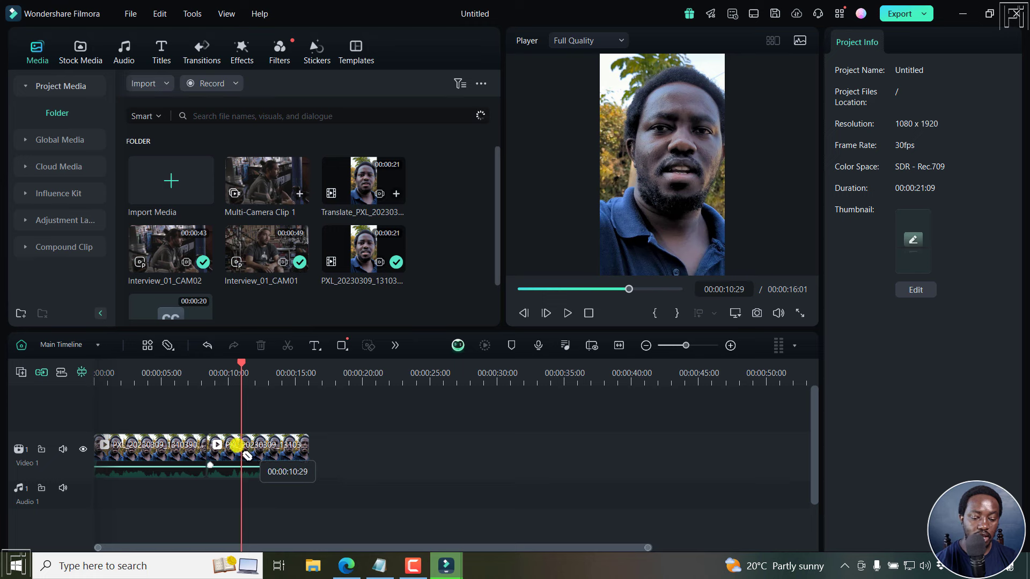
pyautogui.click(236, 442)
pyautogui.press('v')
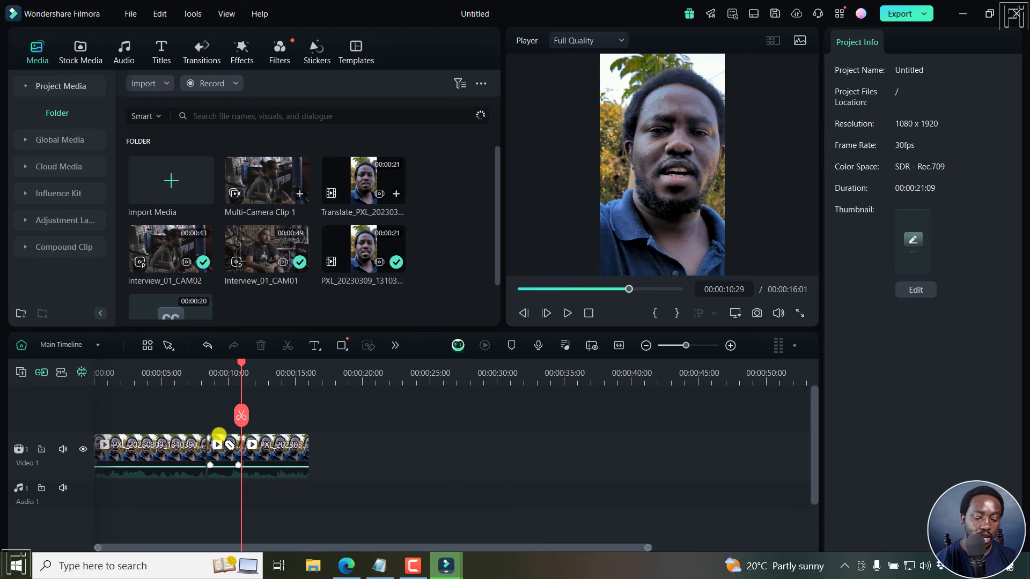
pyautogui.click(220, 437)
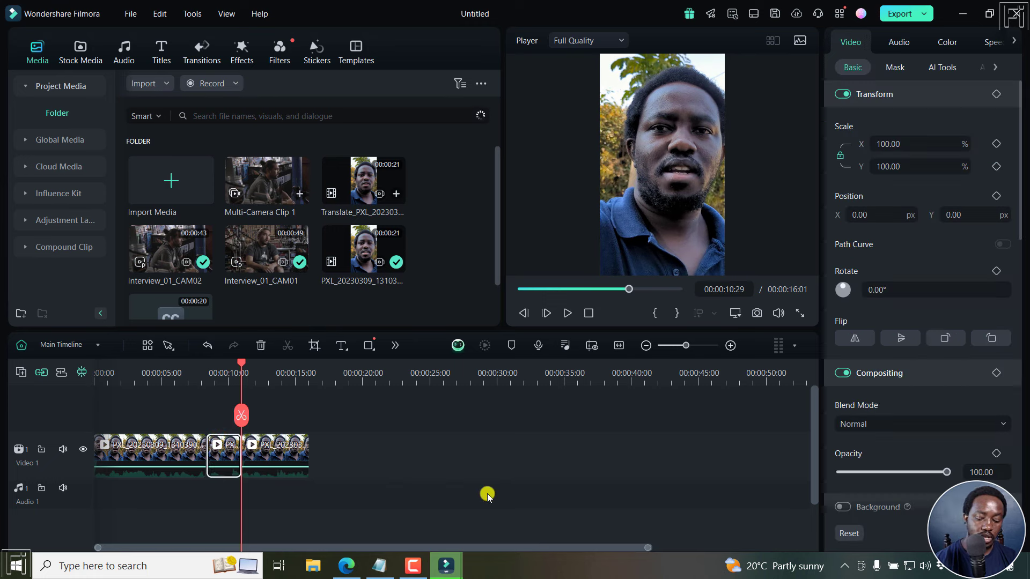
pyautogui.press('Delete')
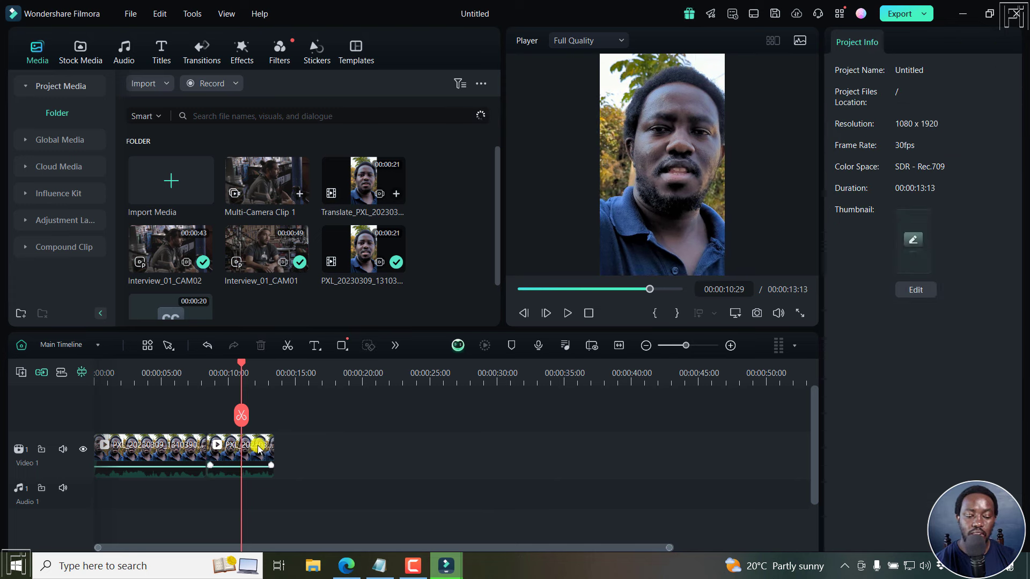
# Move the second clip to about 39 s with the magnetic timeline off, and re-enable it to snap the clip back.
pyautogui.moveTo(260, 441); pyautogui.dragTo(501, 437)
pyautogui.moveTo(243, 443); pyautogui.dragTo(659, 444)
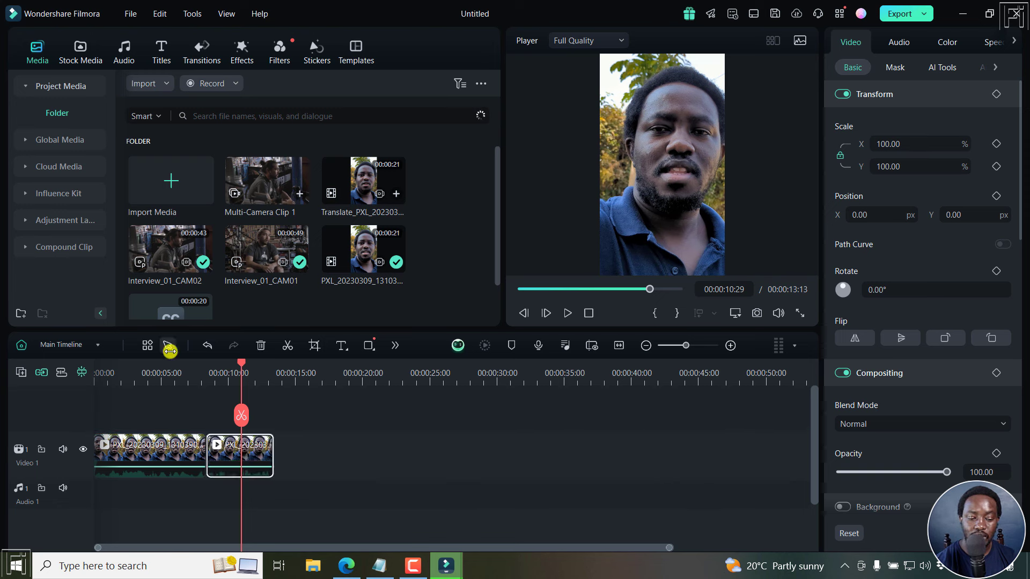
pyautogui.click(41, 372)
pyautogui.moveTo(241, 449); pyautogui.dragTo(657, 448)
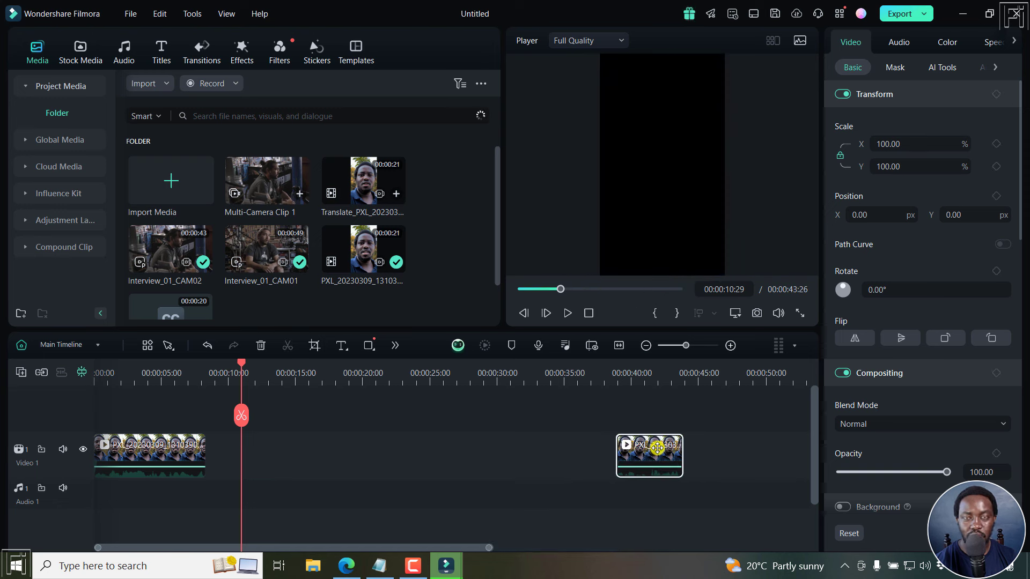
pyautogui.click(42, 372)
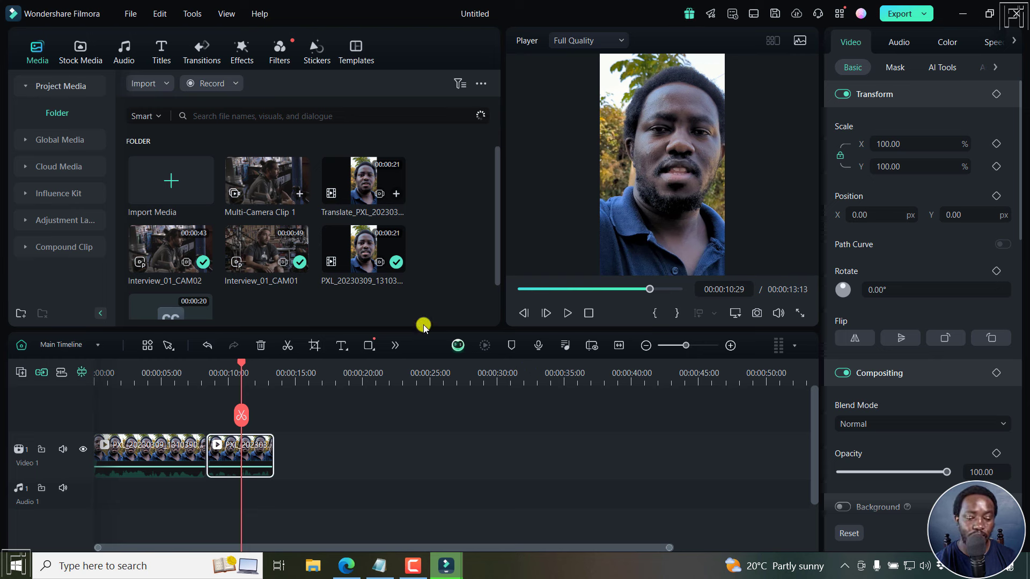
# Delete both remaining clips from the Video 1 track to empty the timeline.
pyautogui.click(299, 442)
pyautogui.moveTo(336, 456); pyautogui.dragTo(152, 444)
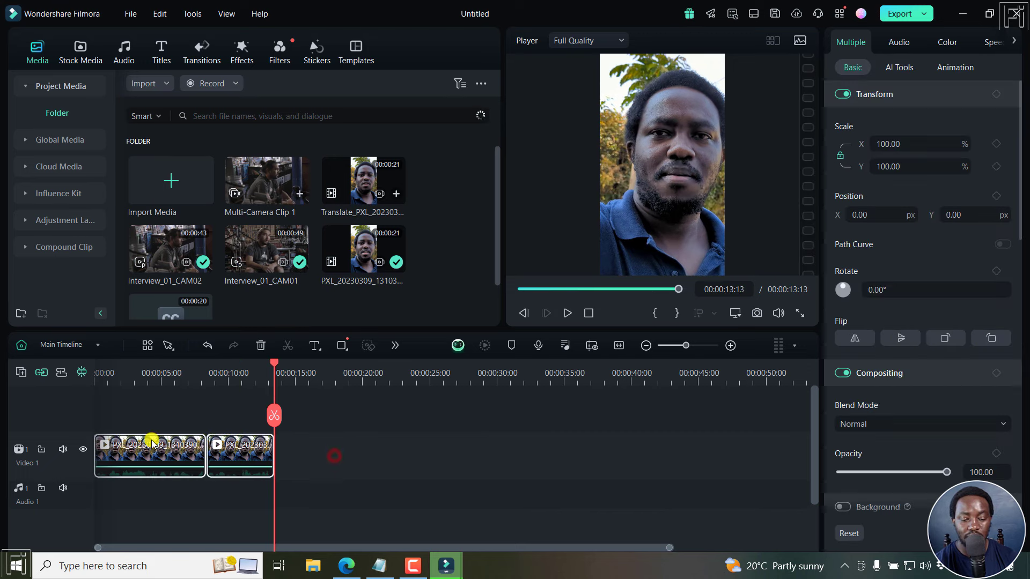
pyautogui.press('Delete')
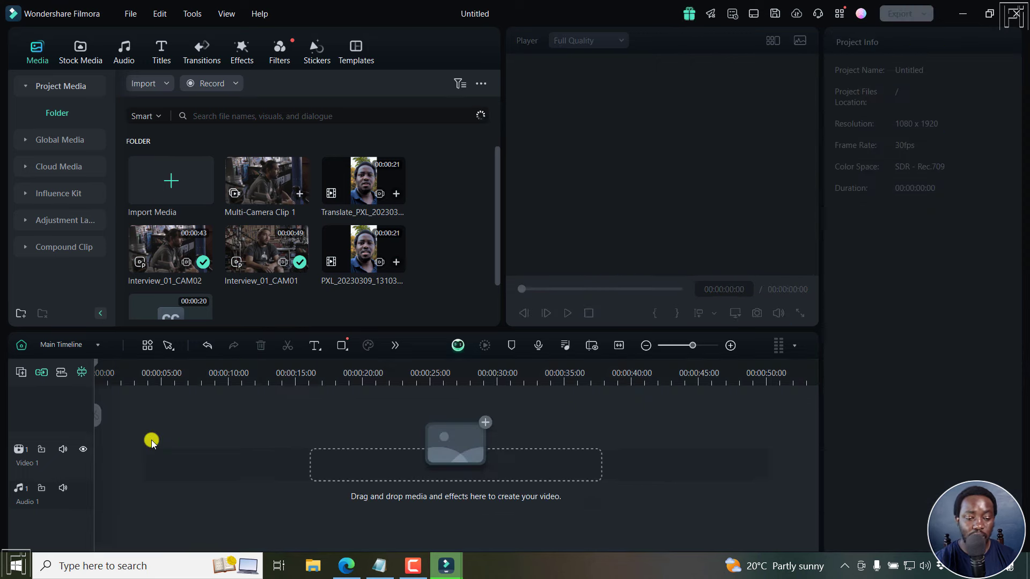
# Import Walls.mp4 and place it at the start of Video 1, matching the project settings to the clip.
pyautogui.click(188, 183)
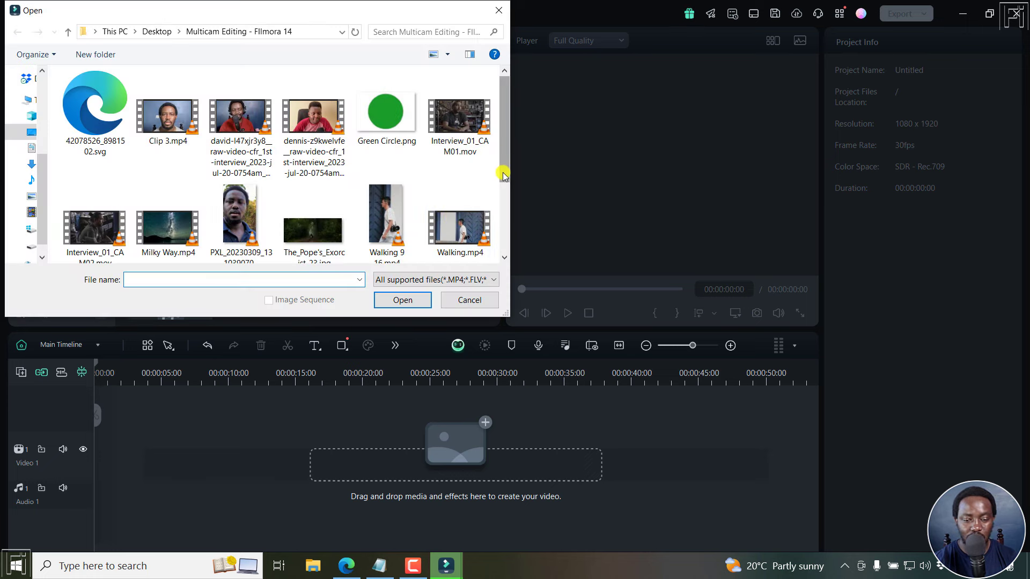
pyautogui.moveTo(503, 173); pyautogui.dragTo(500, 223)
pyautogui.click(102, 225)
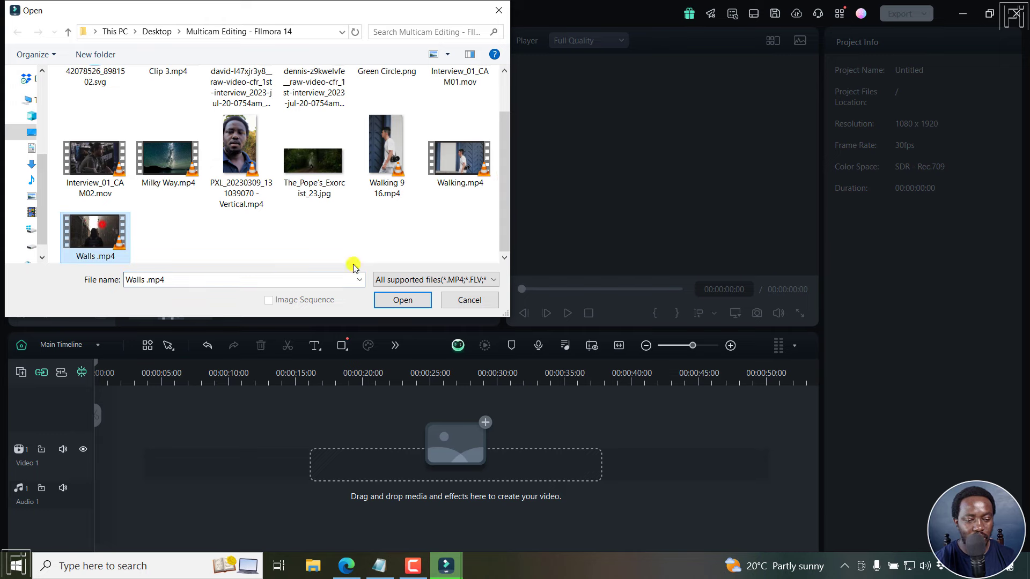
pyautogui.click(402, 299)
pyautogui.moveTo(362, 252); pyautogui.dragTo(80, 442)
pyautogui.click(416, 304)
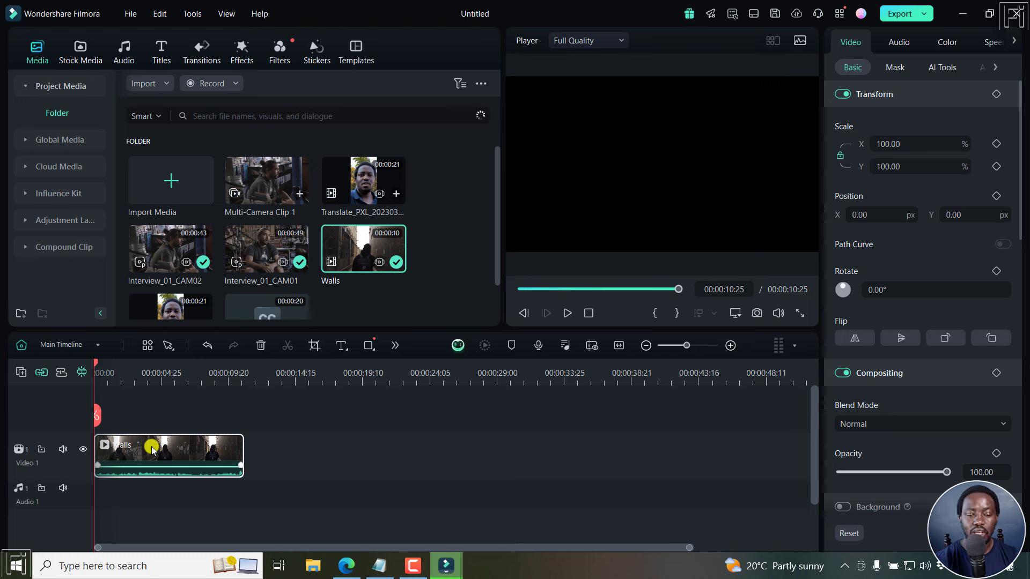
# Enable Planar Tracking for the Walls clip with the playhead near its start at 00:00:00:13, using the Auto tracker.
pyautogui.click(98, 484)
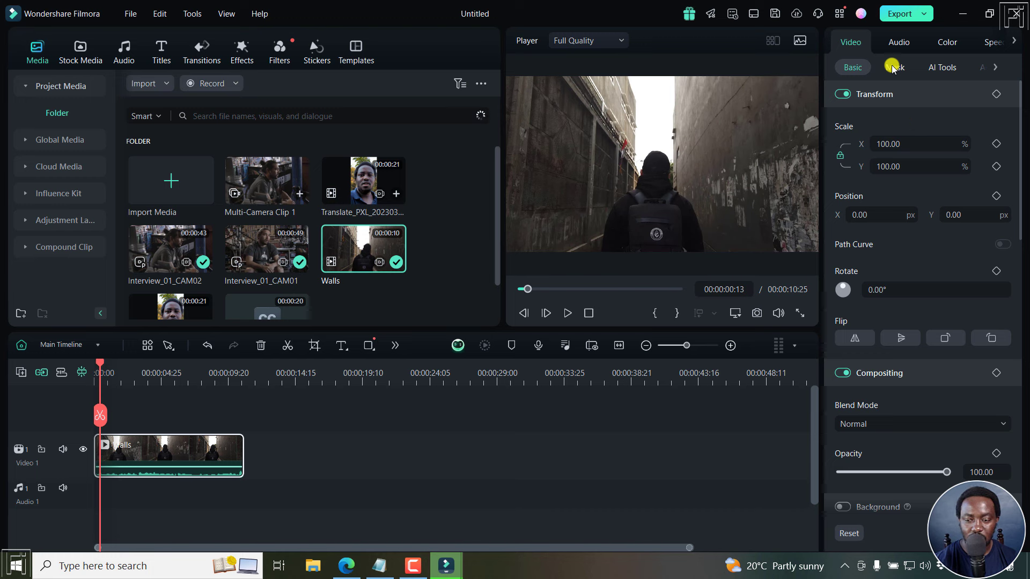
pyautogui.click(942, 67)
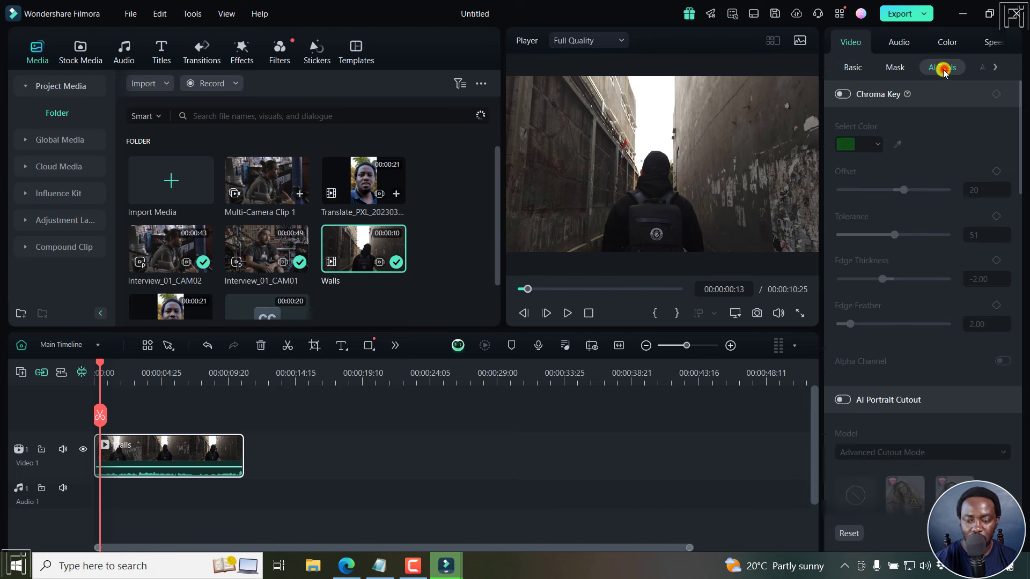
pyautogui.moveTo(1021, 118); pyautogui.dragTo(1021, 316)
pyautogui.click(841, 243)
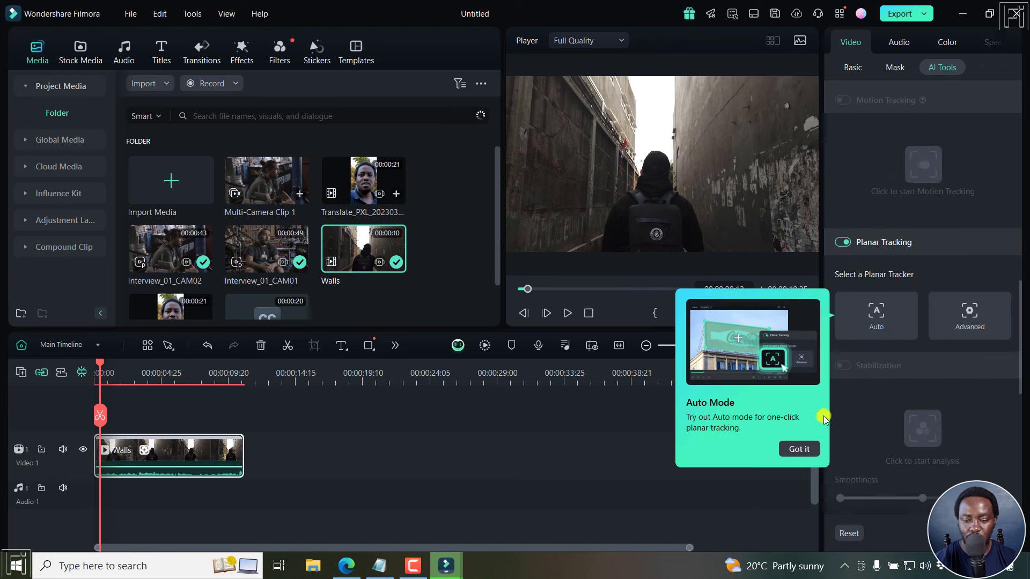
pyautogui.click(797, 449)
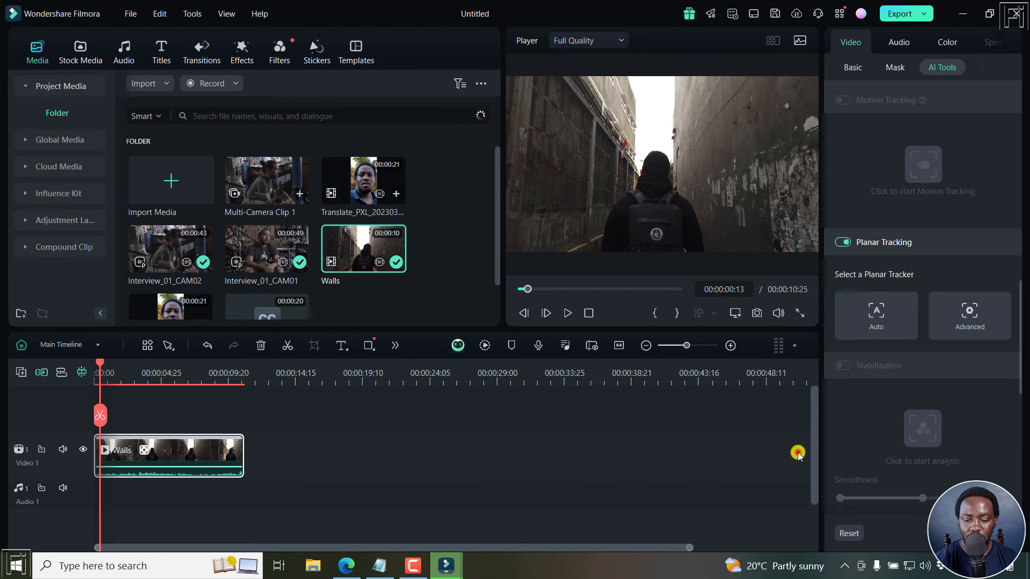
pyautogui.click(867, 322)
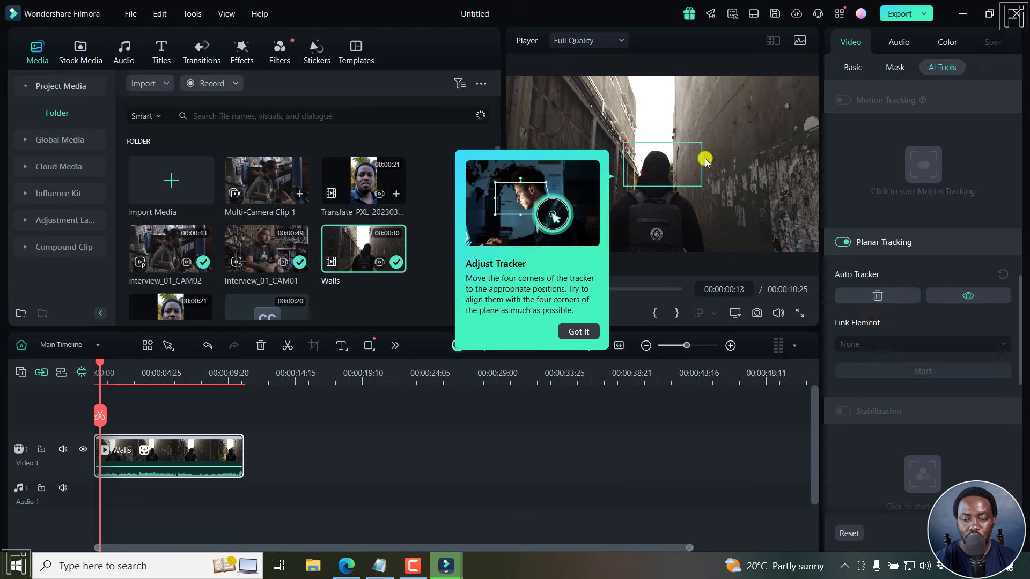
# Dismiss the tracker tips and move the planar tracker from the person's head onto the right-hand wall.
pyautogui.click(576, 334)
pyautogui.click(639, 150)
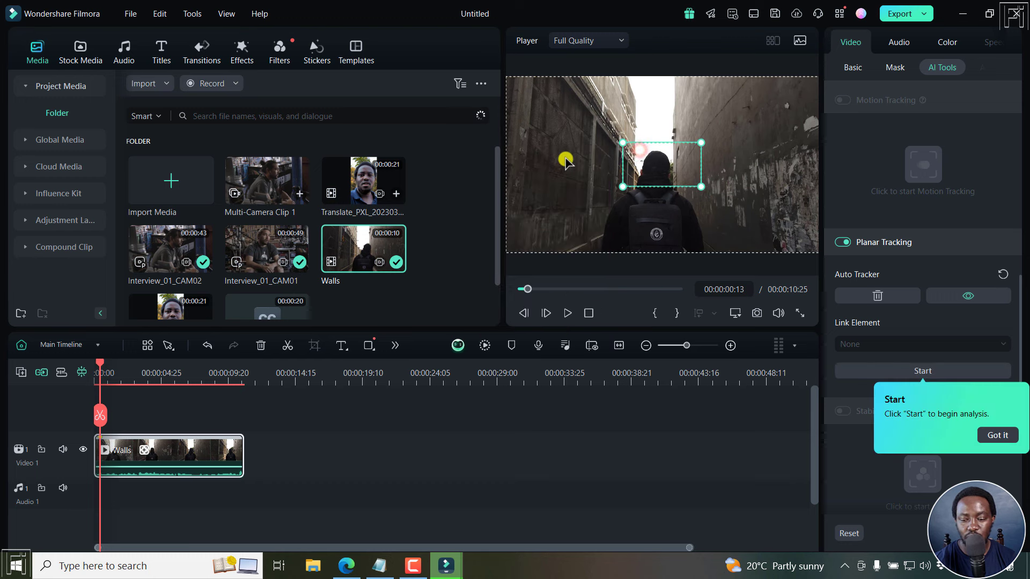
pyautogui.click(996, 435)
pyautogui.moveTo(705, 168); pyautogui.dragTo(735, 133)
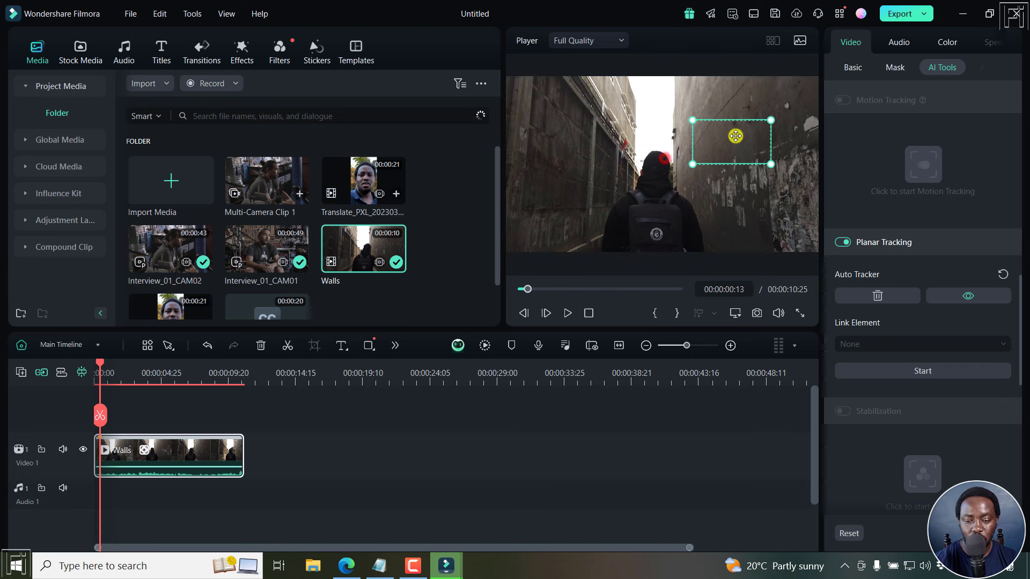
# Reshape the planar tracker by moving its four corners to follow the perspective of the right-hand wall.
pyautogui.moveTo(693, 165); pyautogui.dragTo(699, 185)
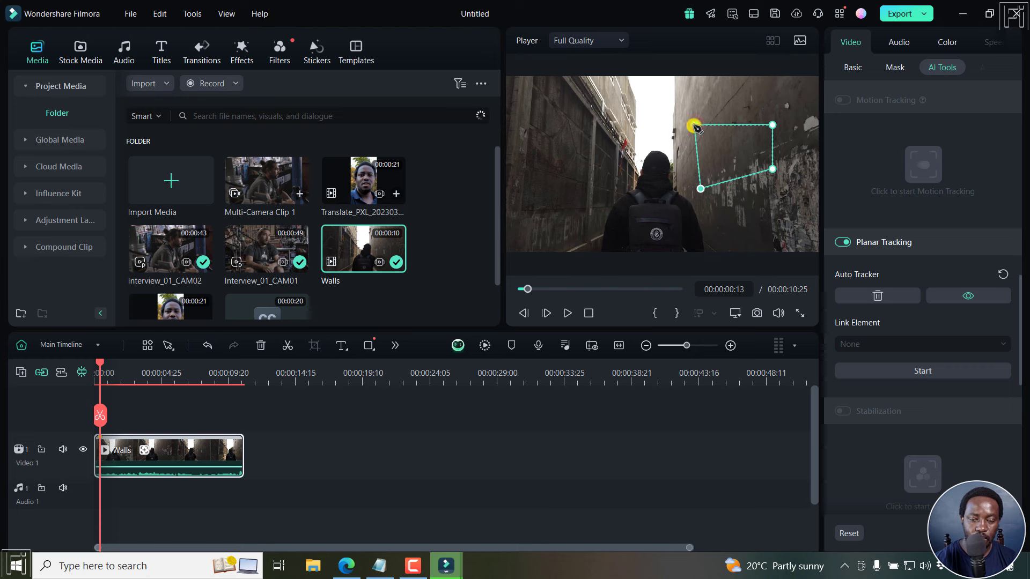
pyautogui.moveTo(695, 127); pyautogui.dragTo(700, 138)
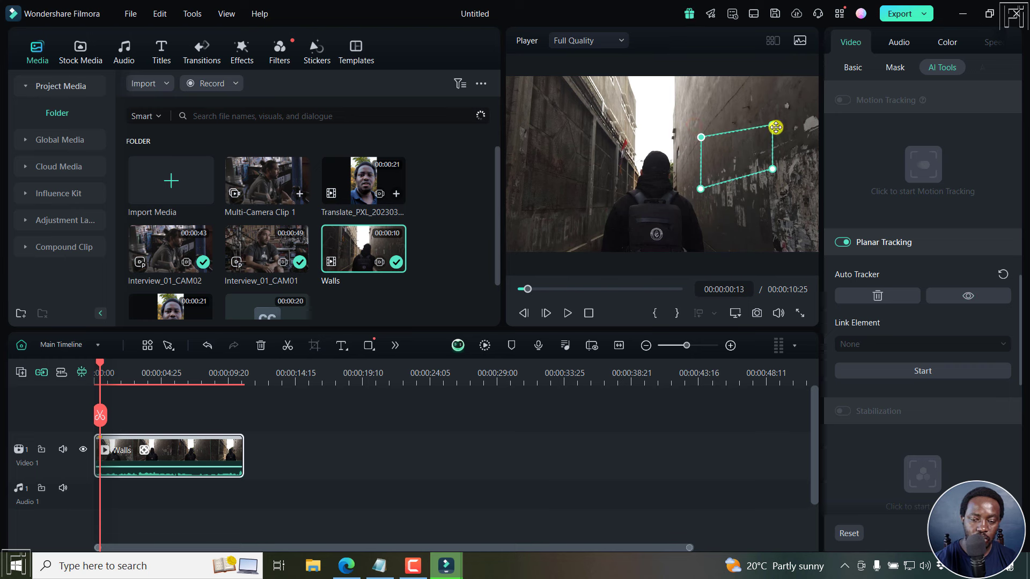
pyautogui.moveTo(776, 127); pyautogui.dragTo(760, 101)
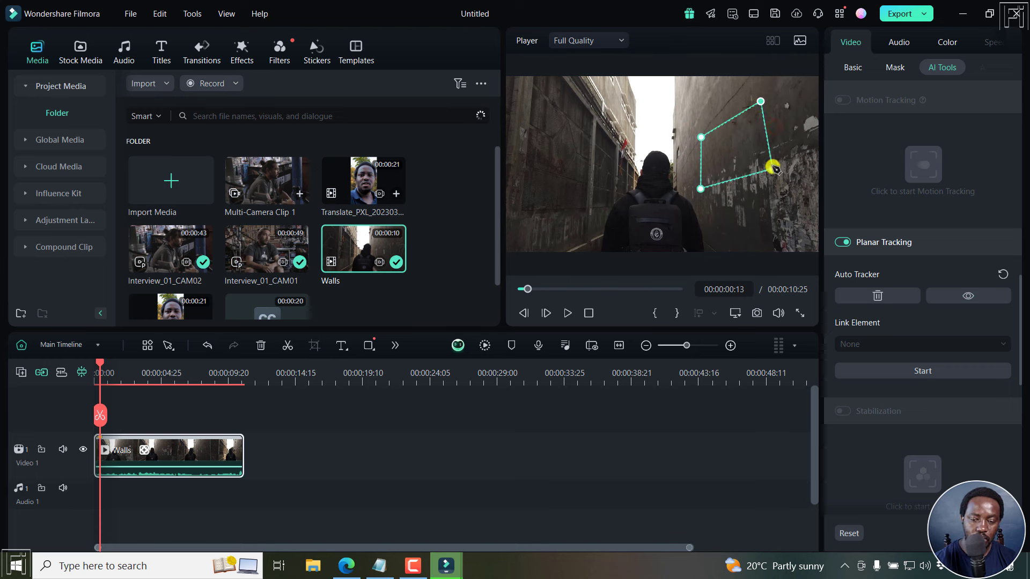
pyautogui.moveTo(773, 168)
pyautogui.mouseDown()
pyautogui.moveTo(747, 168)
pyautogui.moveTo(768, 160)
pyautogui.mouseUp()
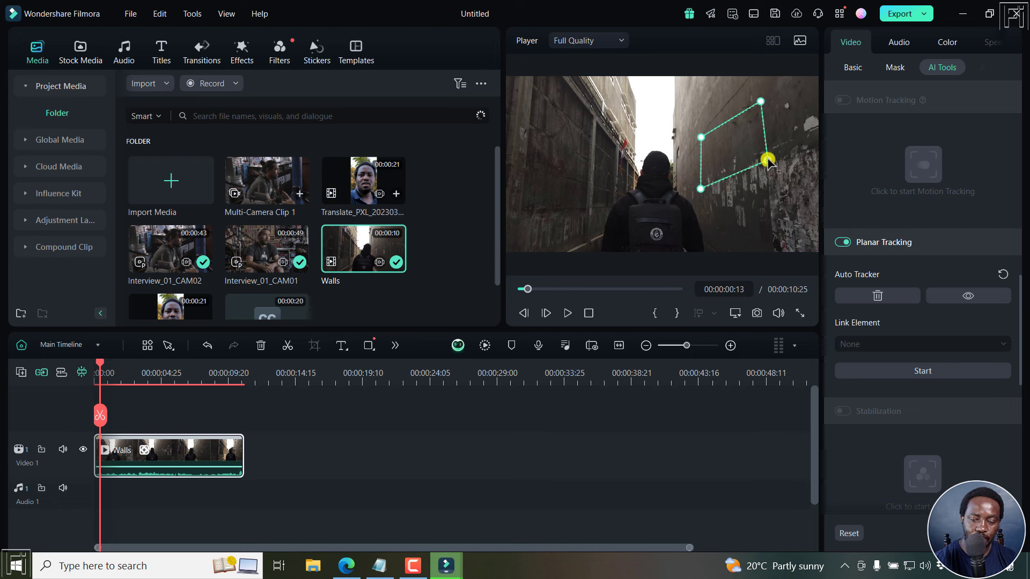
pyautogui.moveTo(762, 102); pyautogui.dragTo(748, 85)
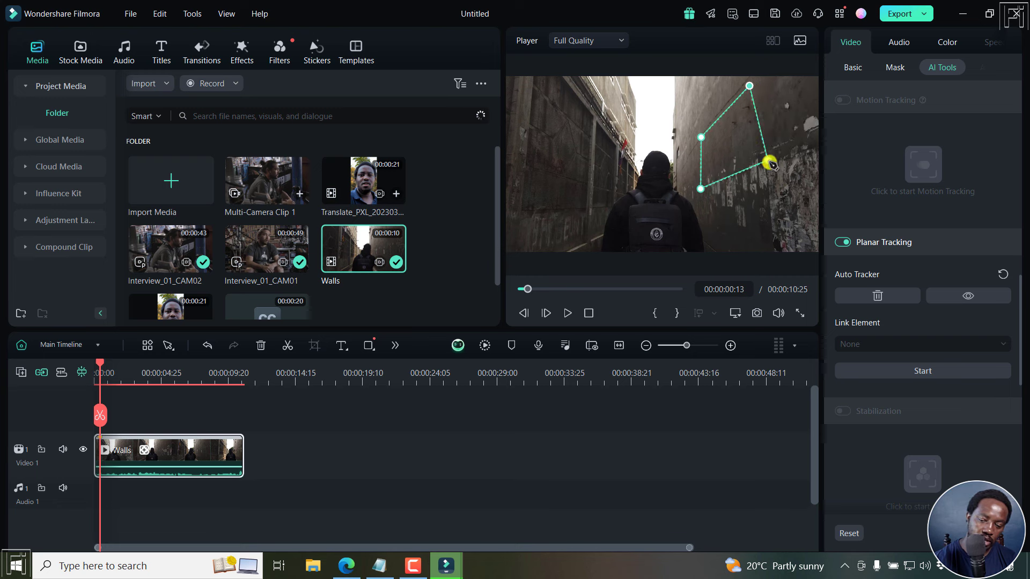
pyautogui.moveTo(769, 163); pyautogui.dragTo(761, 141)
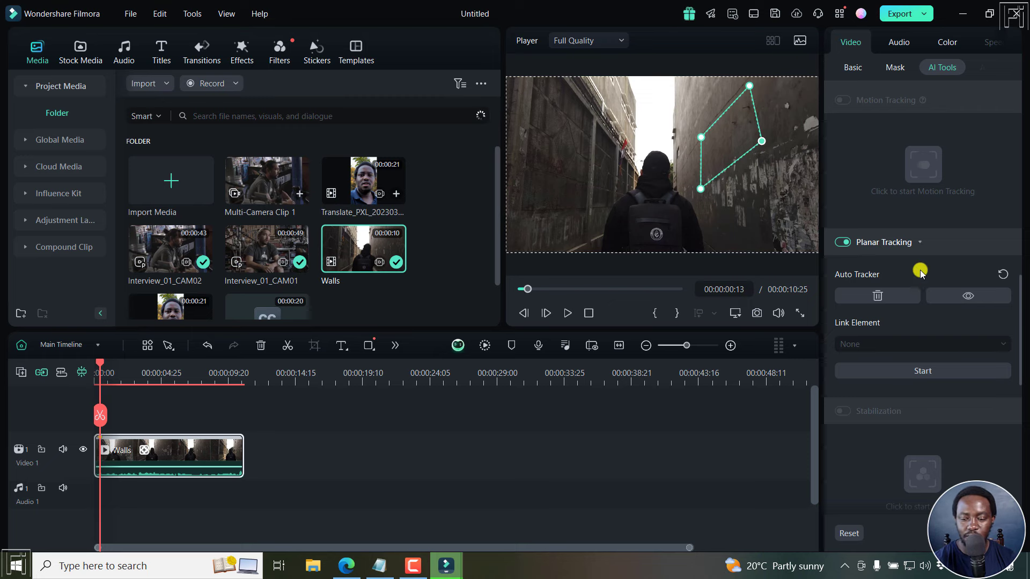
# Try running planar tracking on the Walls clip, cancelling the analysis partway through.
pyautogui.click(914, 372)
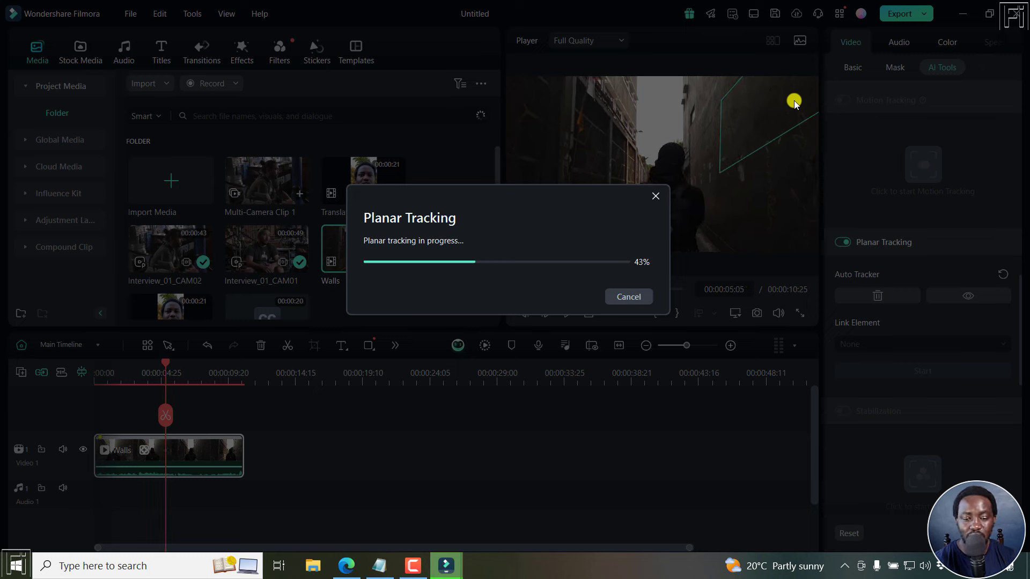
pyautogui.click(632, 296)
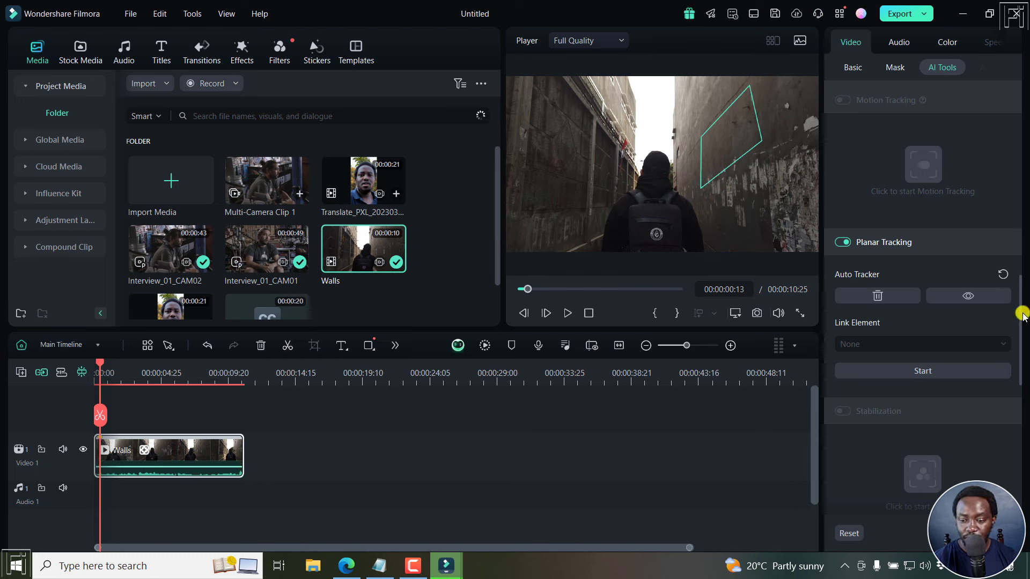
# Enable AI Video Enhancer for the Walls clip and generate the enhanced version.
pyautogui.moveTo(1020, 313); pyautogui.dragTo(1027, 398)
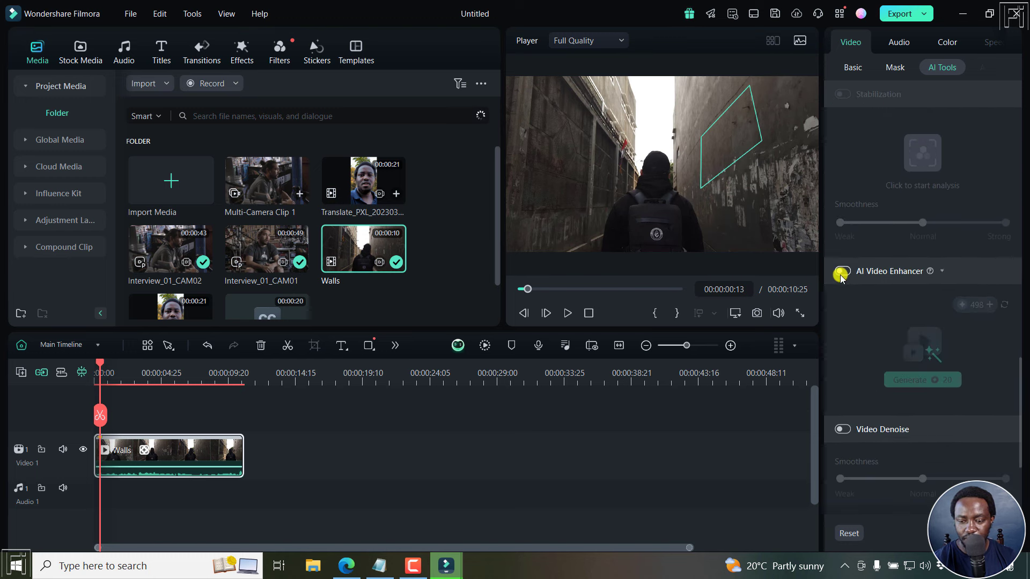
pyautogui.moveTo(932, 274)
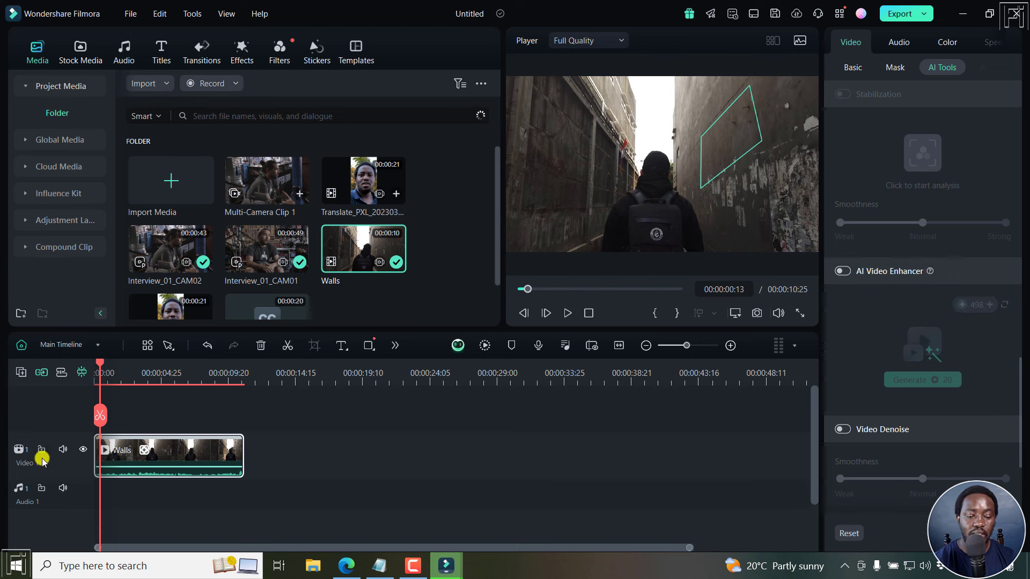
pyautogui.click(845, 271)
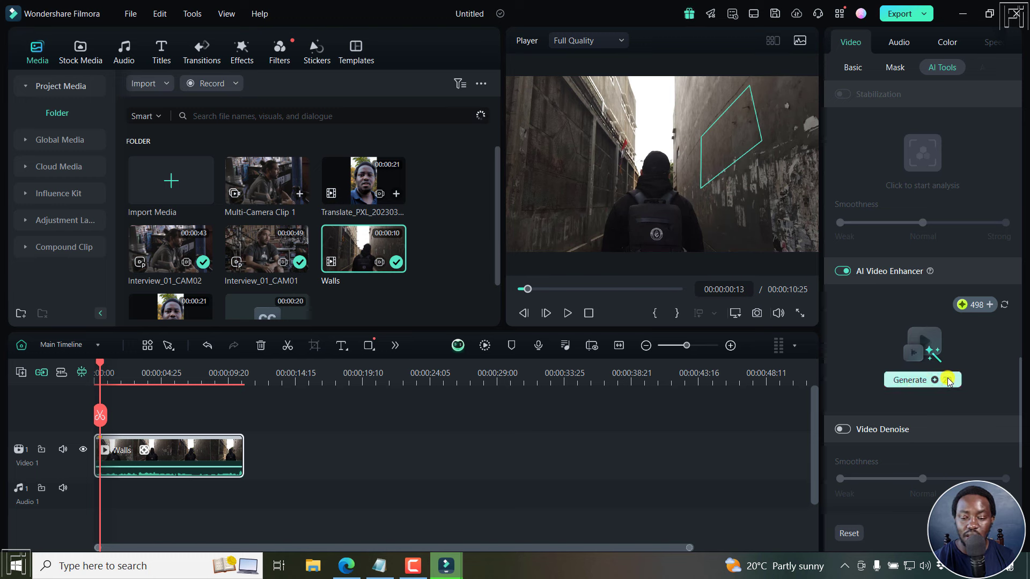
pyautogui.click(905, 379)
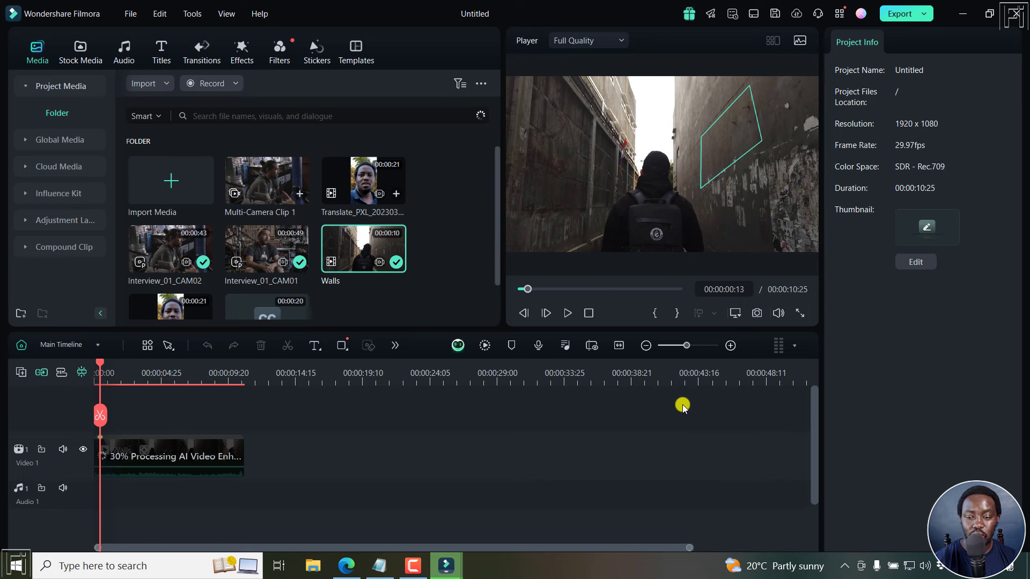
# Check the enhancement progress on the Walls clip, and review the Project Tasks and AI Creations Tasks lists.
pyautogui.click(151, 458)
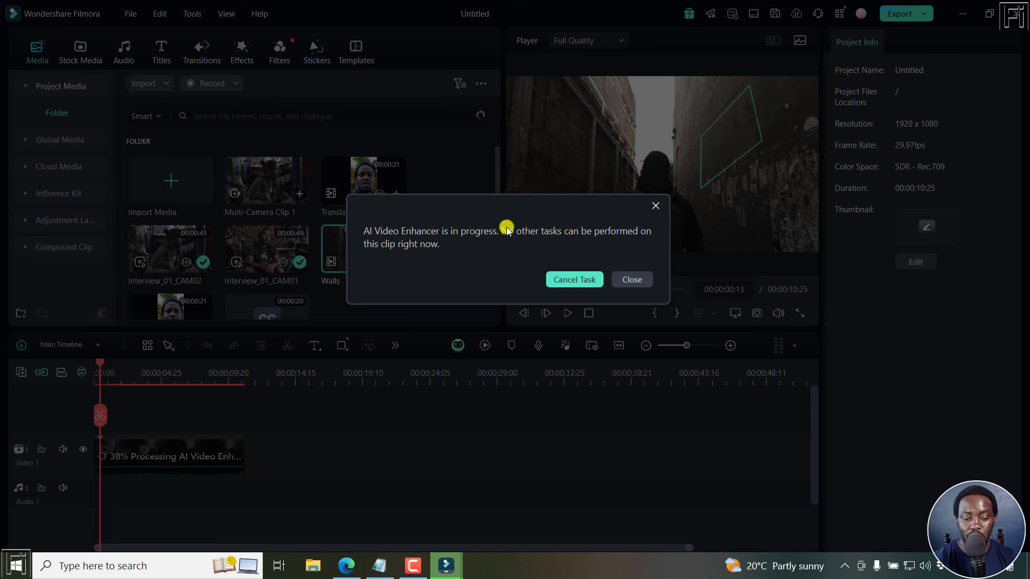
pyautogui.click(634, 280)
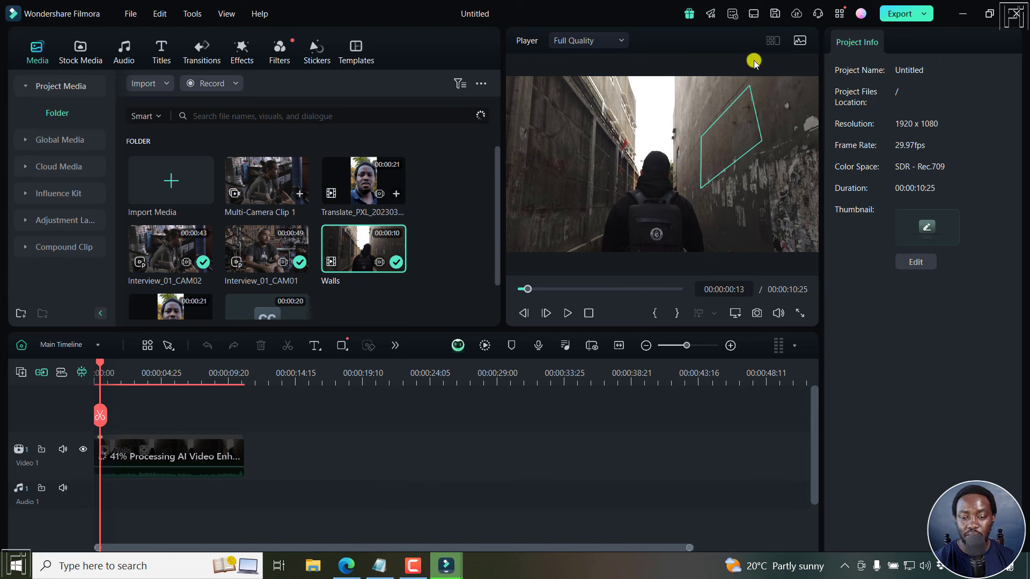
pyautogui.click(732, 14)
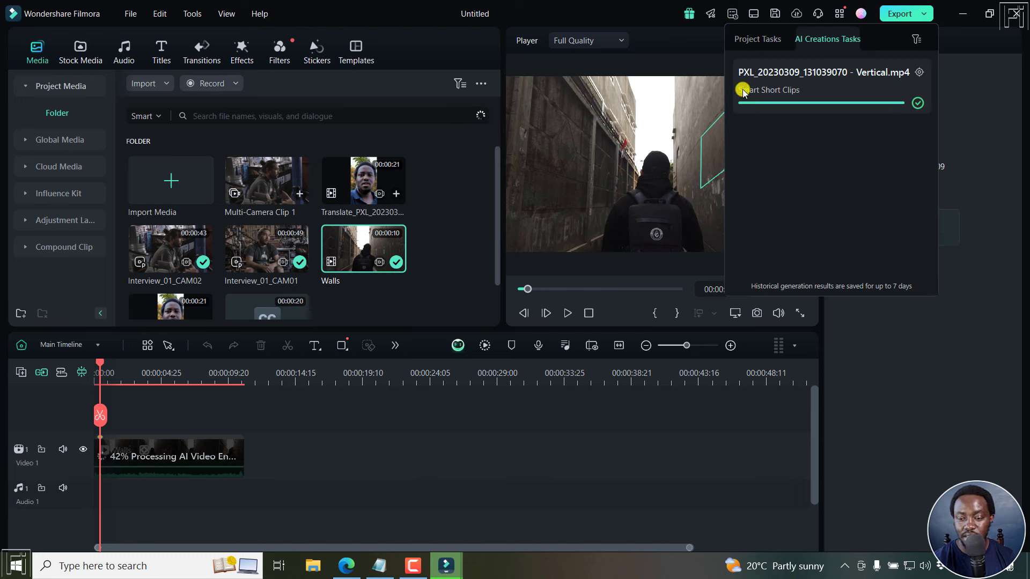
pyautogui.click(756, 38)
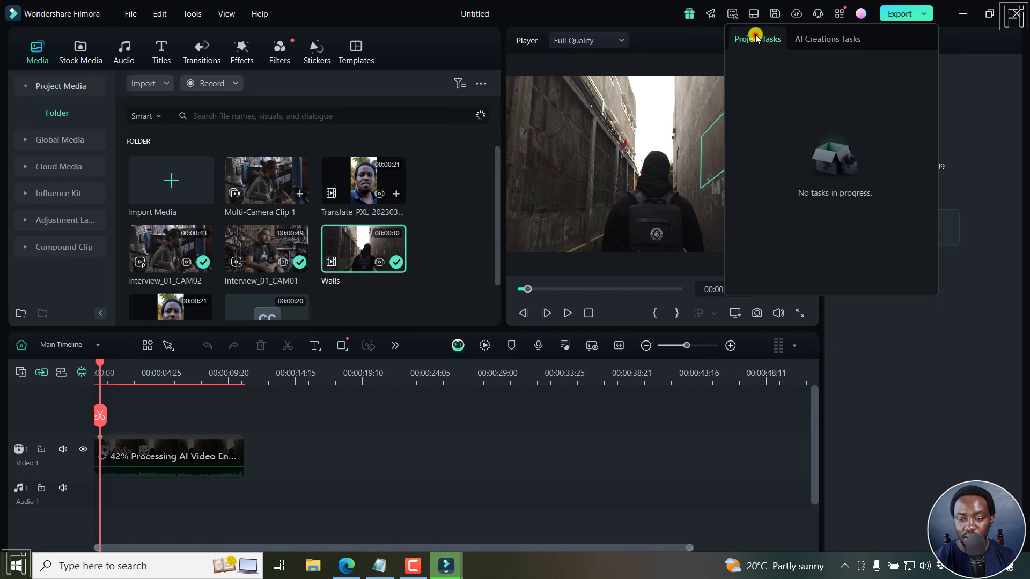
pyautogui.click(816, 37)
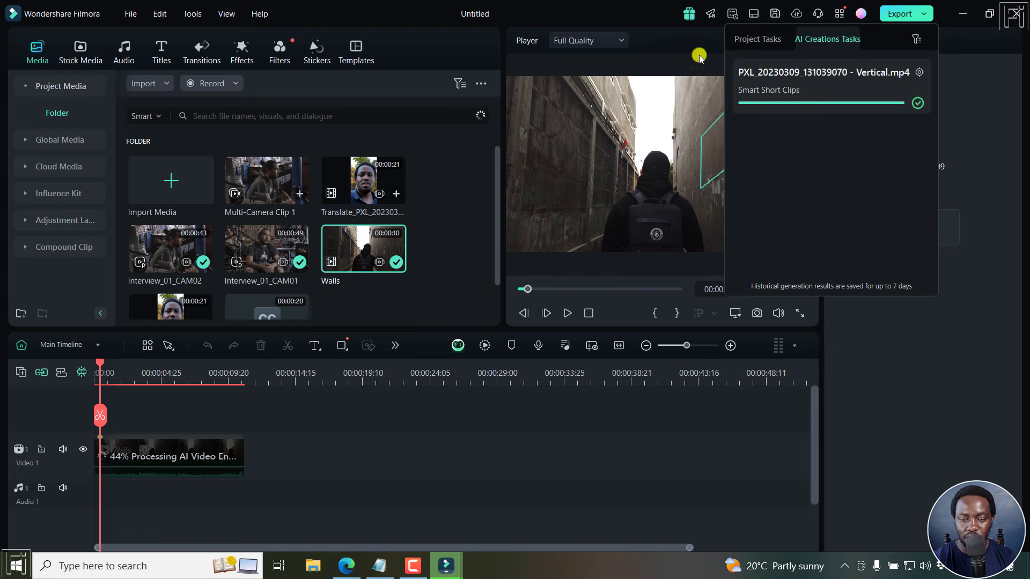
pyautogui.click(647, 14)
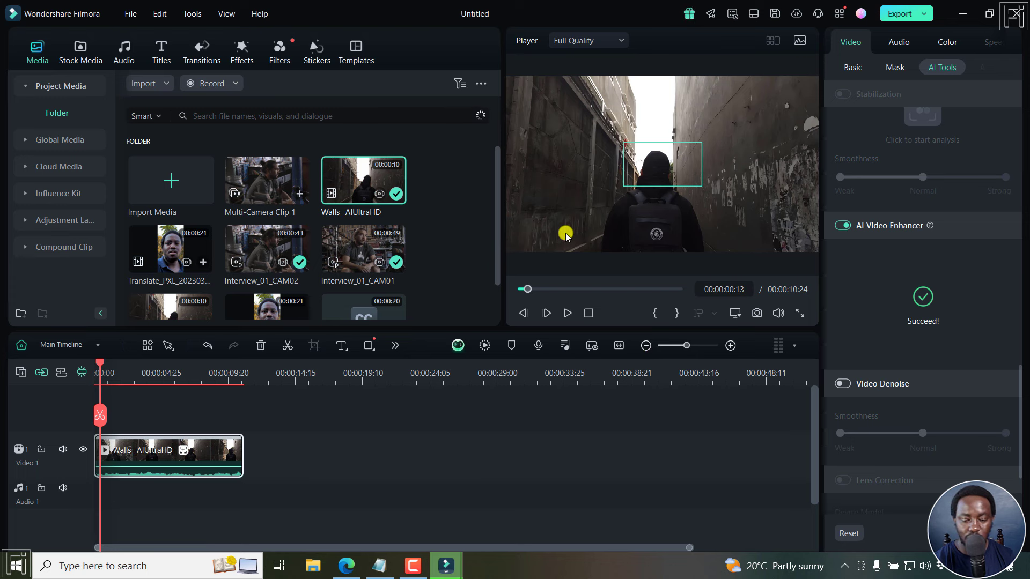
# Play back the enhanced Walls _AIUltraHD clip in short stretches to examine its image quality.
pyautogui.press('space')
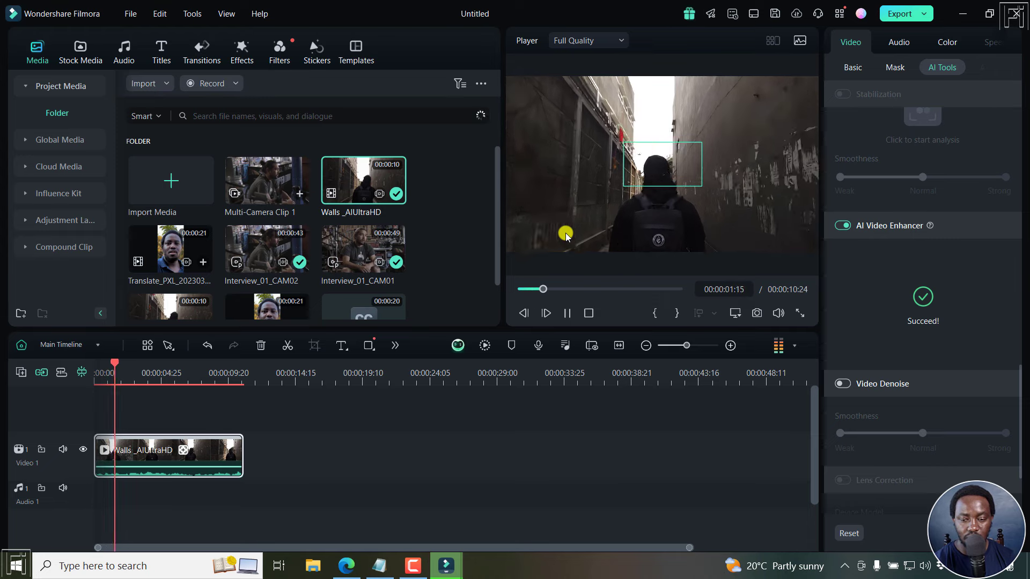
pyautogui.press('space')
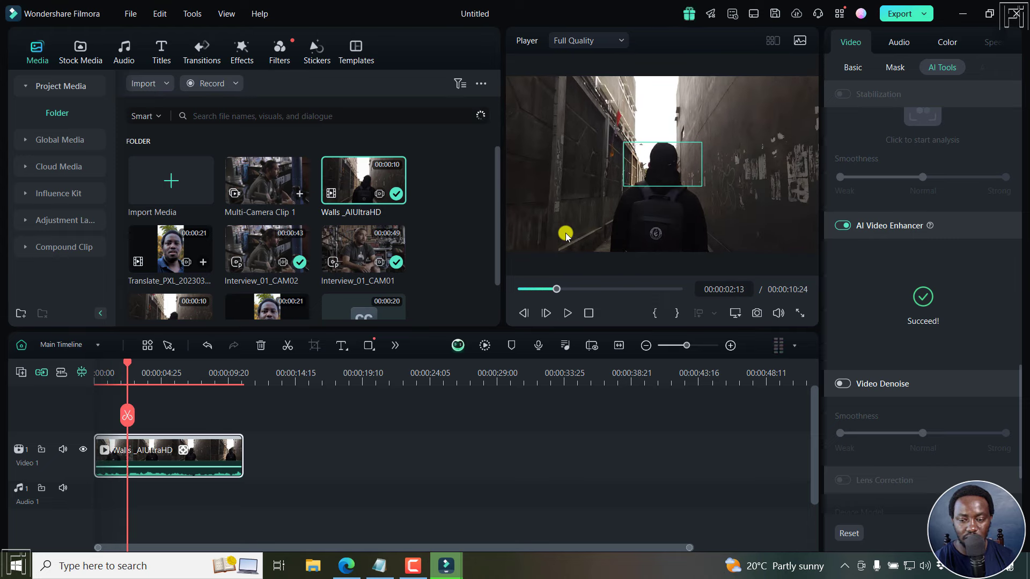
pyautogui.press('space')
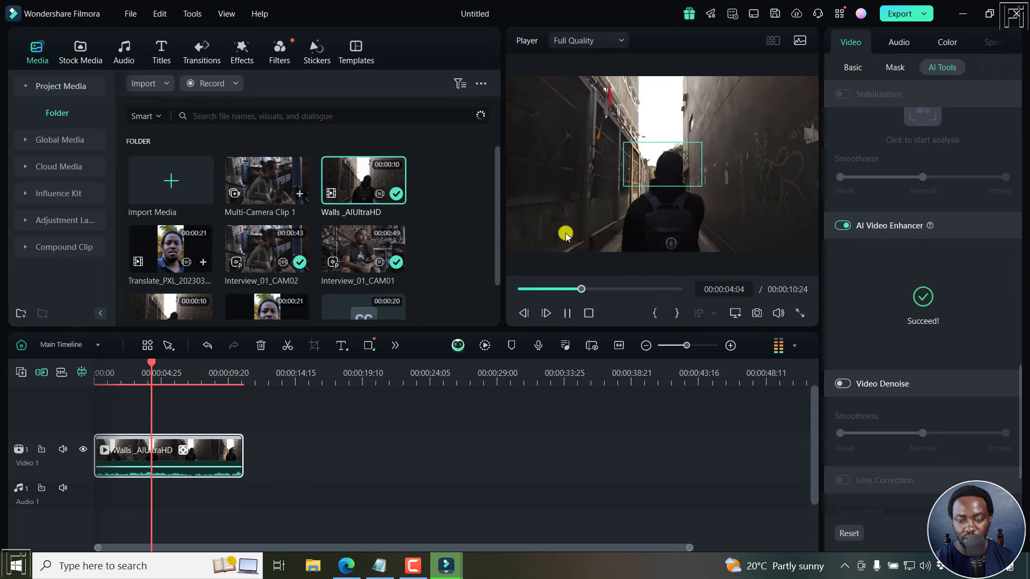
pyautogui.press('space')
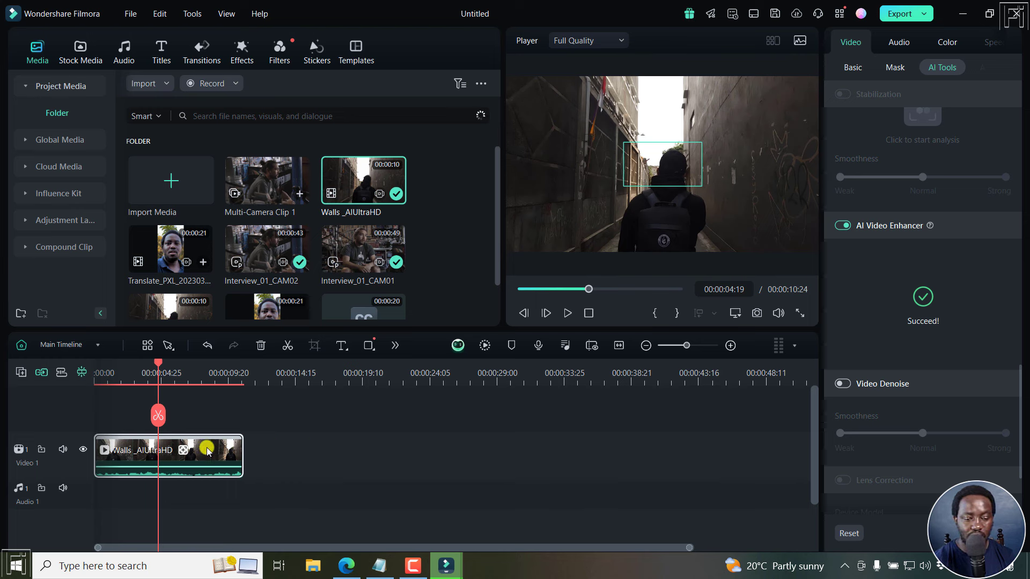
# Replace the enhanced Walls clip on Video 1 with the translated vertical clip, matching the project settings to 1080 x 1920 30fps.
pyautogui.press('Delete')
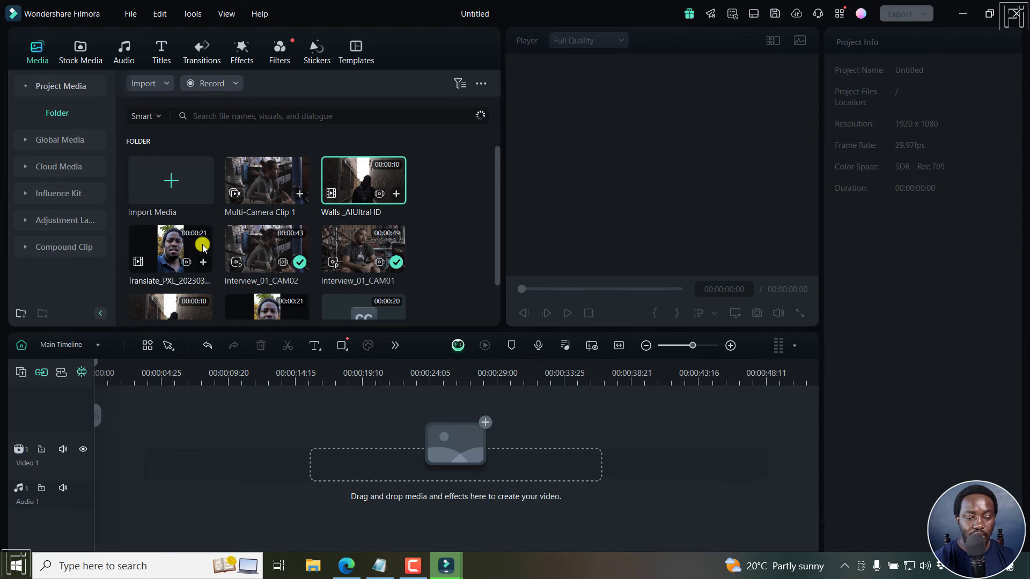
pyautogui.moveTo(187, 256); pyautogui.dragTo(141, 444)
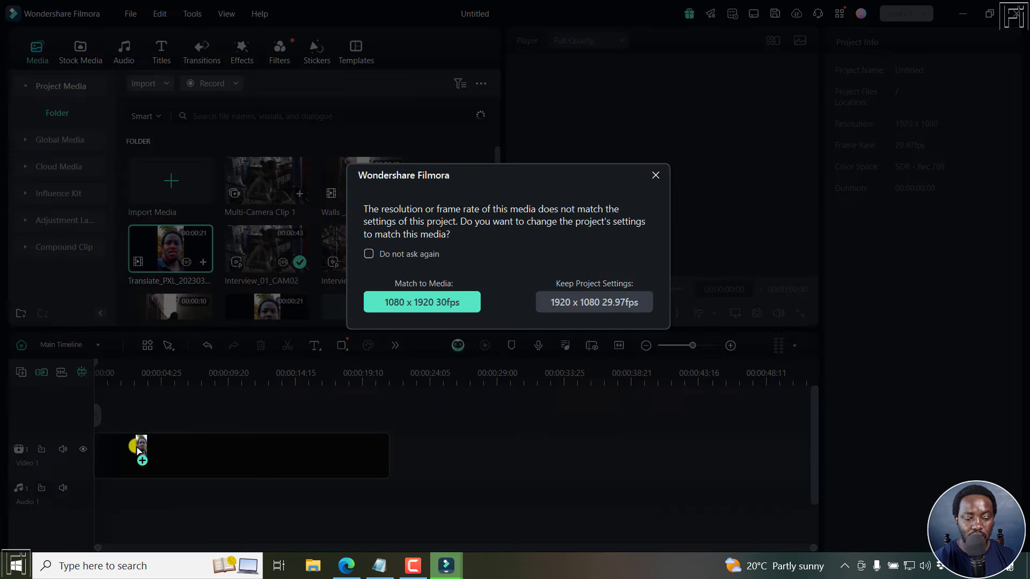
pyautogui.click(436, 300)
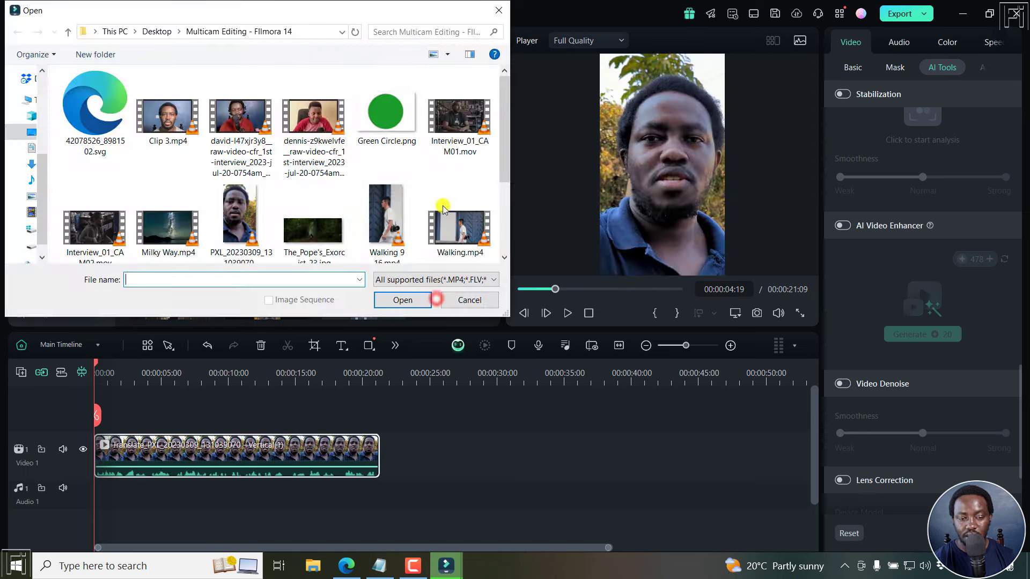
pyautogui.click(471, 299)
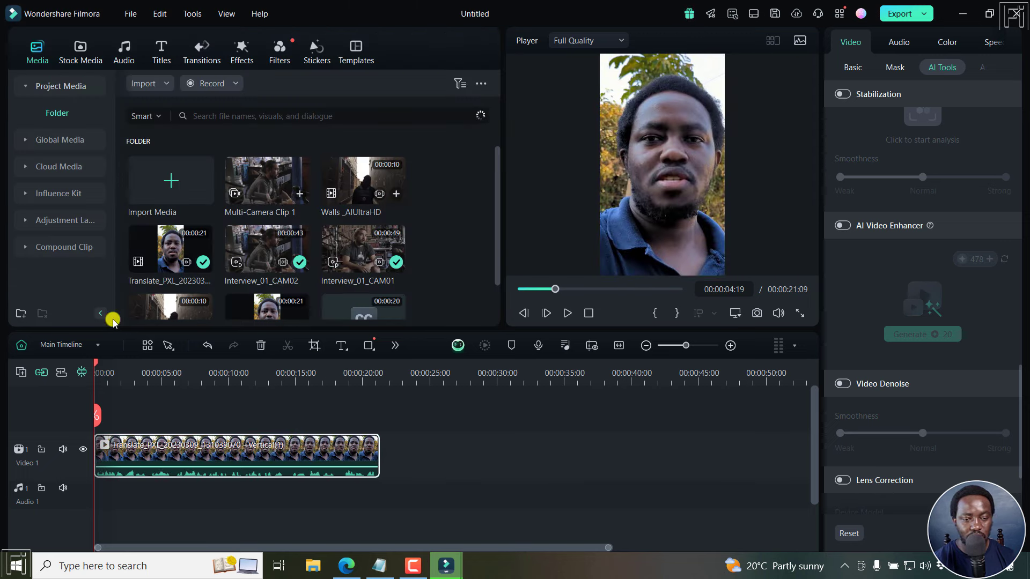
# Apply the AI Particle Blur effect from the Face Mosaic body effects to the translated clip on Video 1.
pyautogui.click(246, 58)
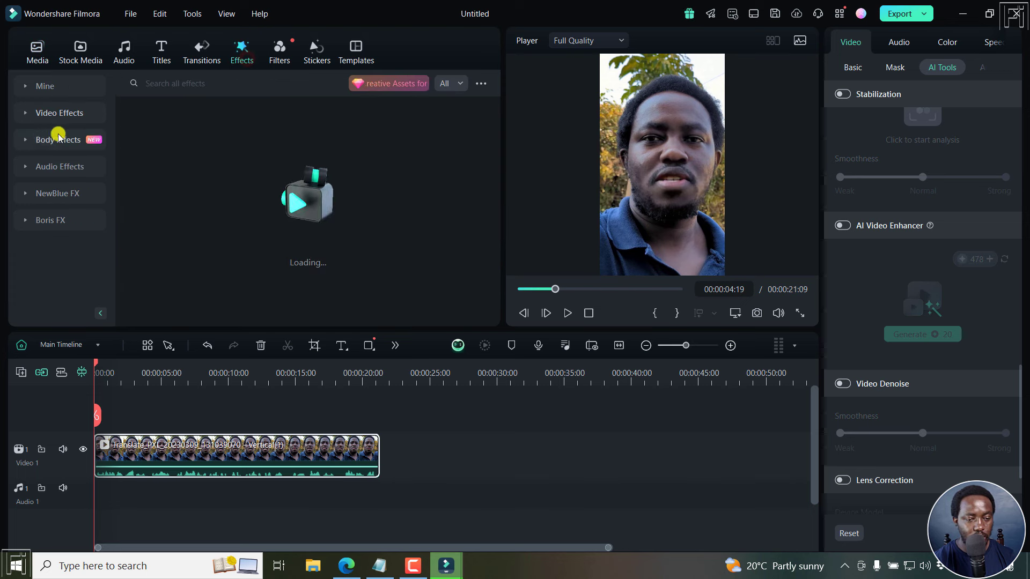
pyautogui.click(41, 138)
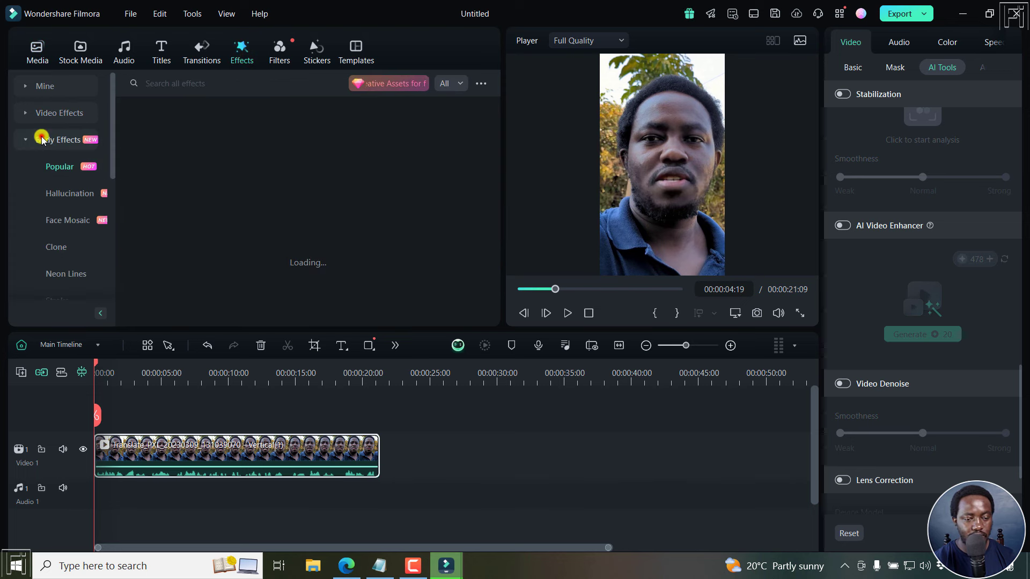
pyautogui.click(60, 222)
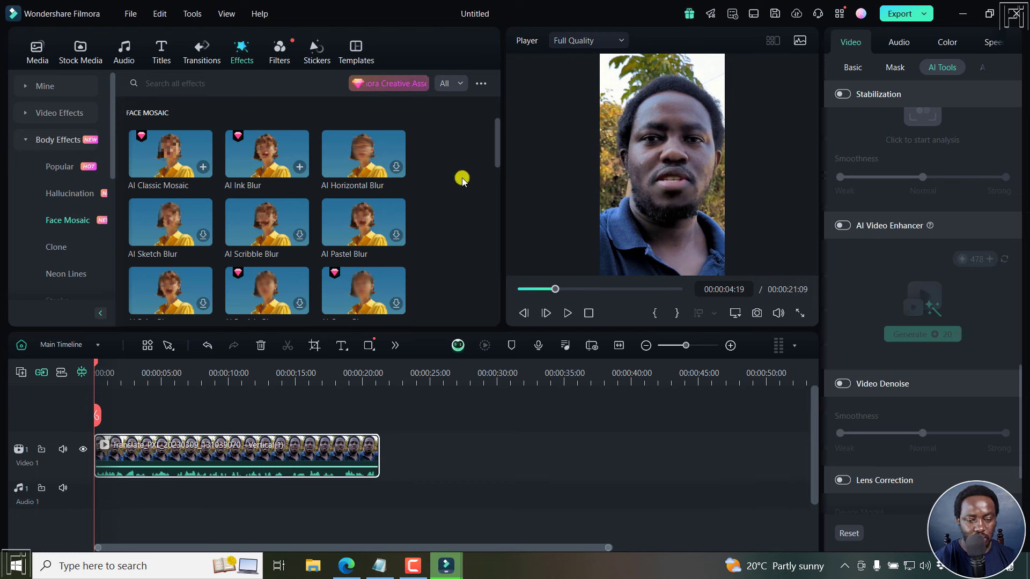
pyautogui.moveTo(492, 156); pyautogui.dragTo(495, 175)
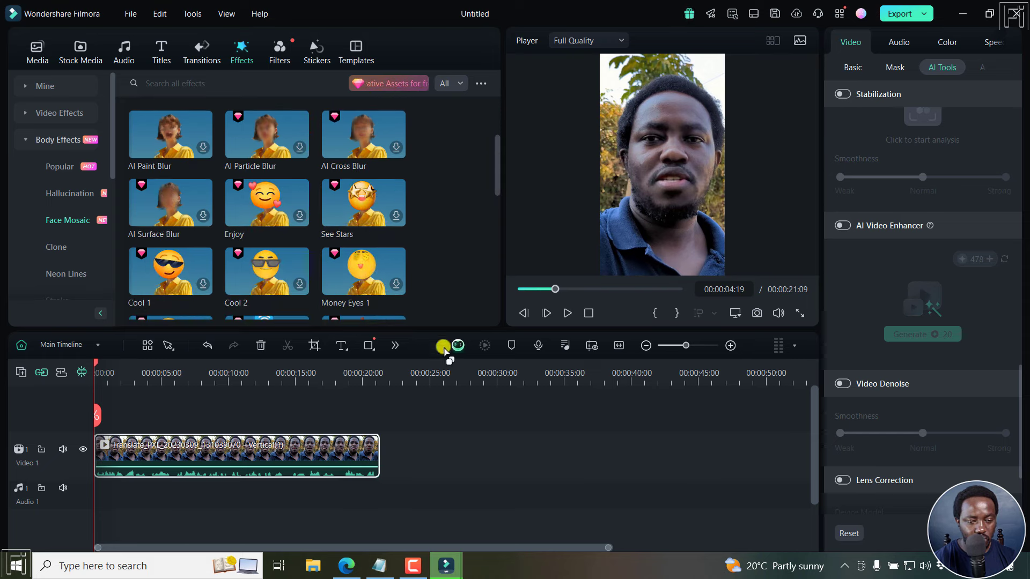
pyautogui.moveTo(268, 134); pyautogui.dragTo(145, 450)
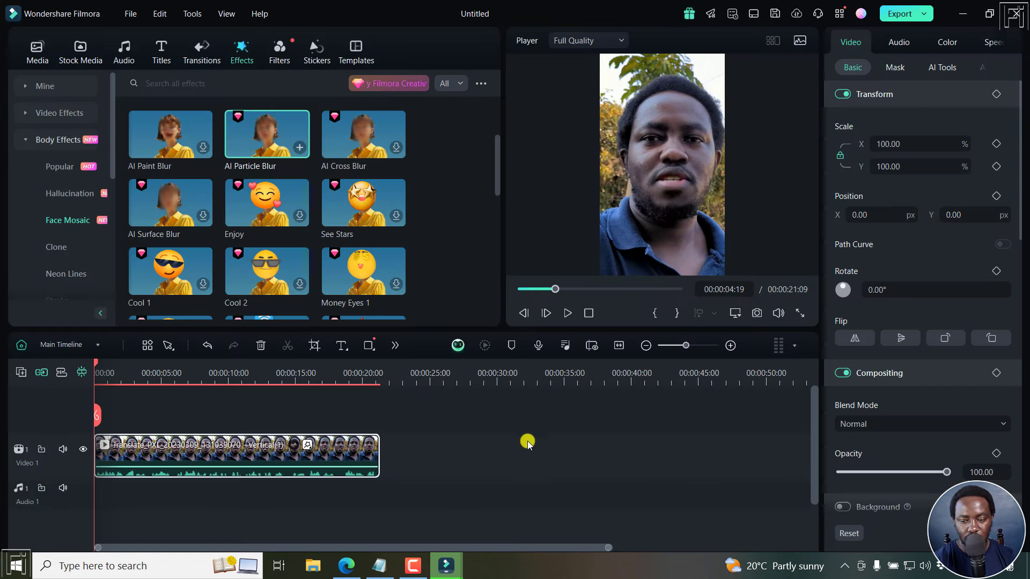
# Open the clip's AI Particle Blur settings and set both Strength and Feather to 100.
pyautogui.click(152, 452)
pyautogui.click(945, 69)
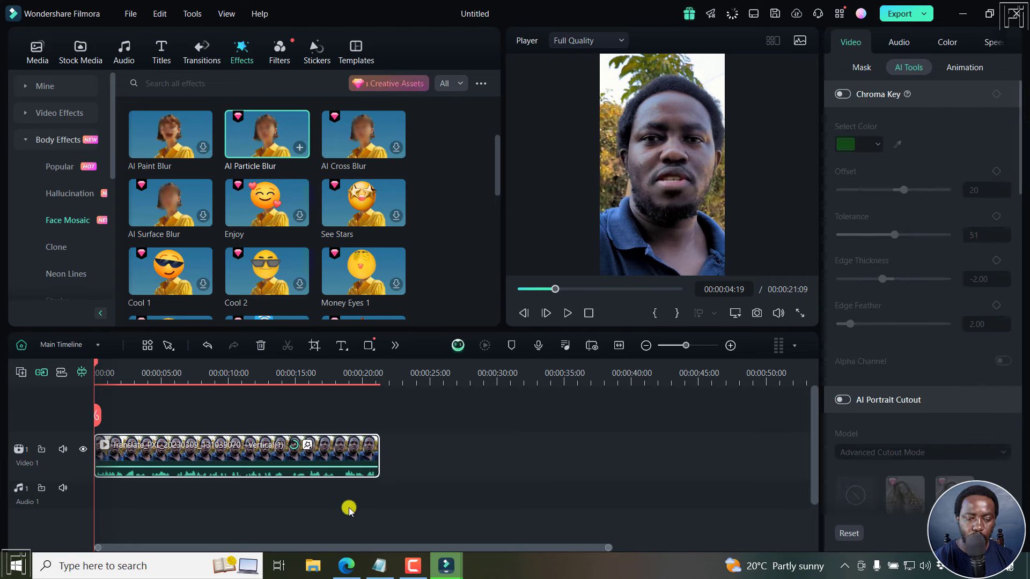
pyautogui.click(307, 446)
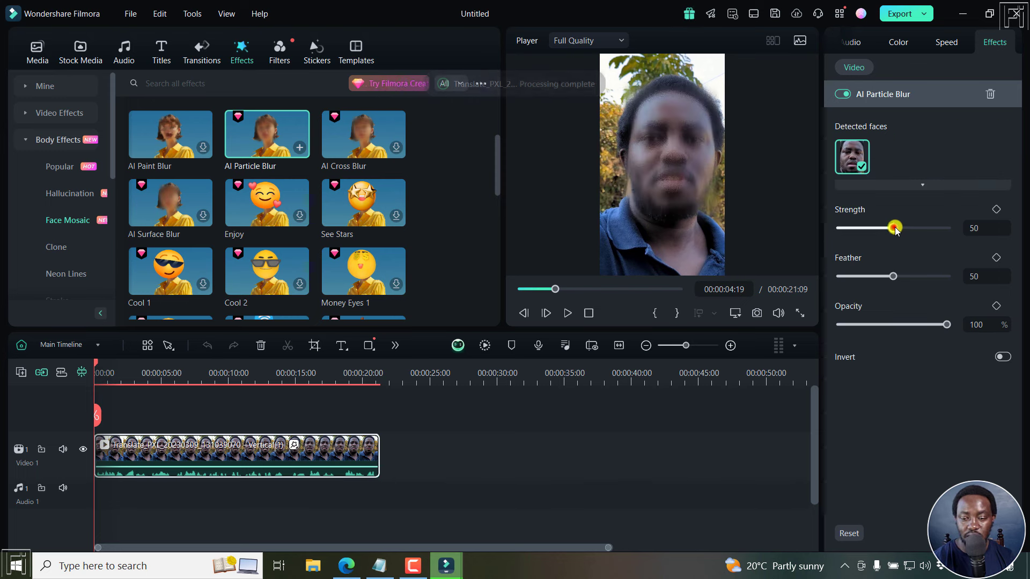
pyautogui.moveTo(893, 228); pyautogui.dragTo(954, 232)
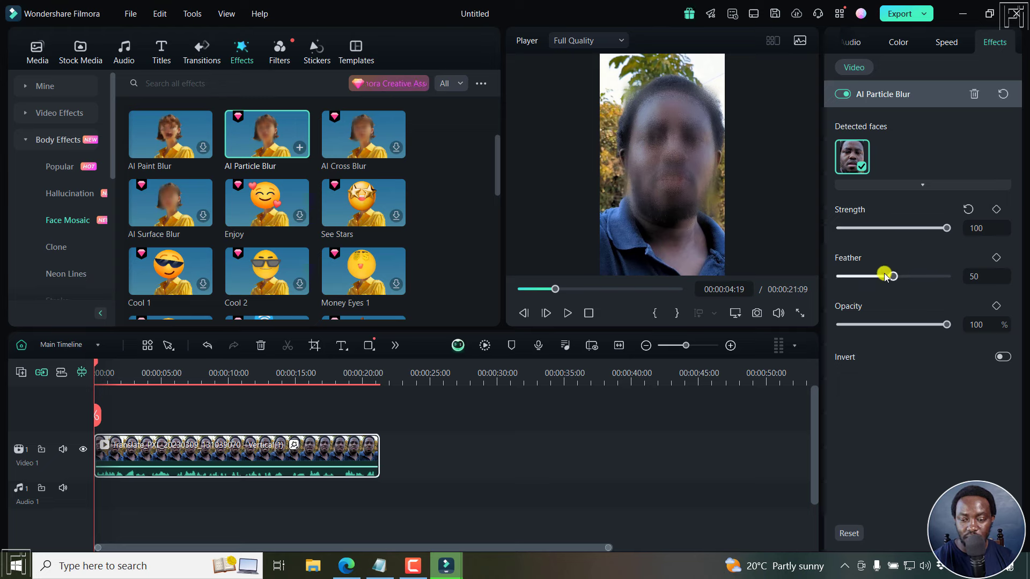
pyautogui.moveTo(897, 277); pyautogui.dragTo(970, 285)
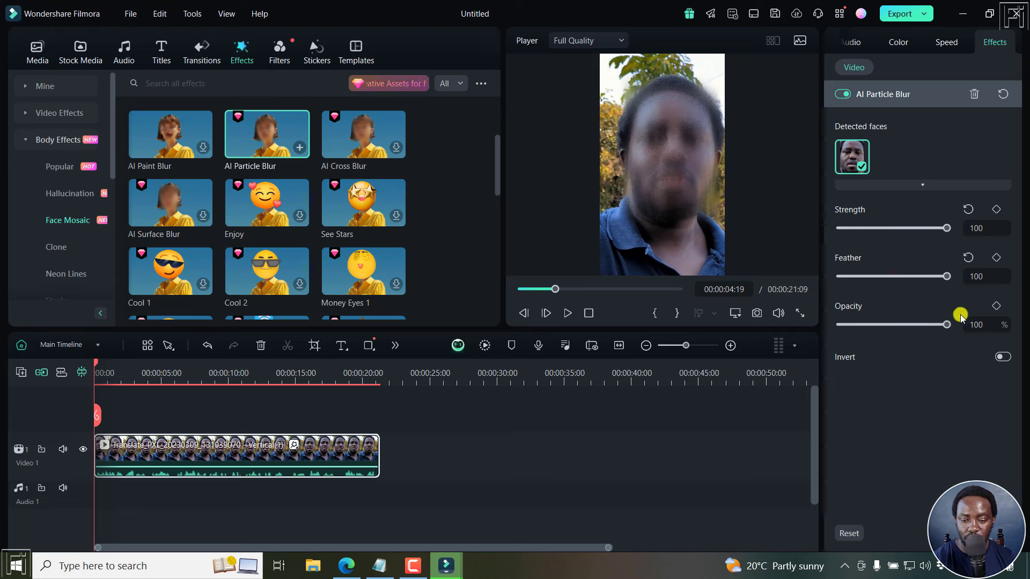
# Compare the AI Particle Blur with Invert on and off at 100% Opacity.
pyautogui.moveTo(945, 329)
pyautogui.mouseDown()
pyautogui.moveTo(892, 325)
pyautogui.moveTo(949, 325)
pyautogui.mouseUp()
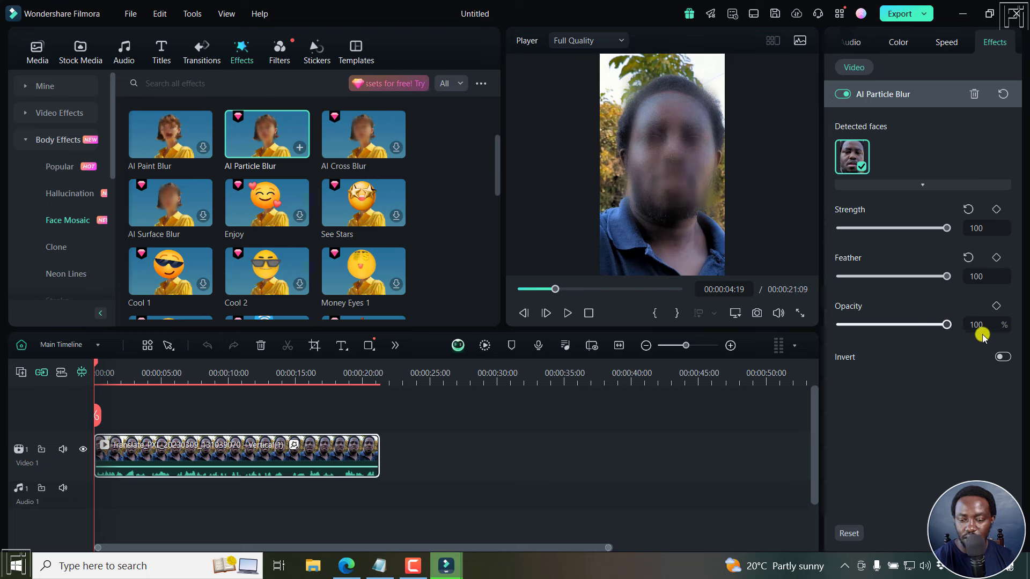
pyautogui.click(1004, 356)
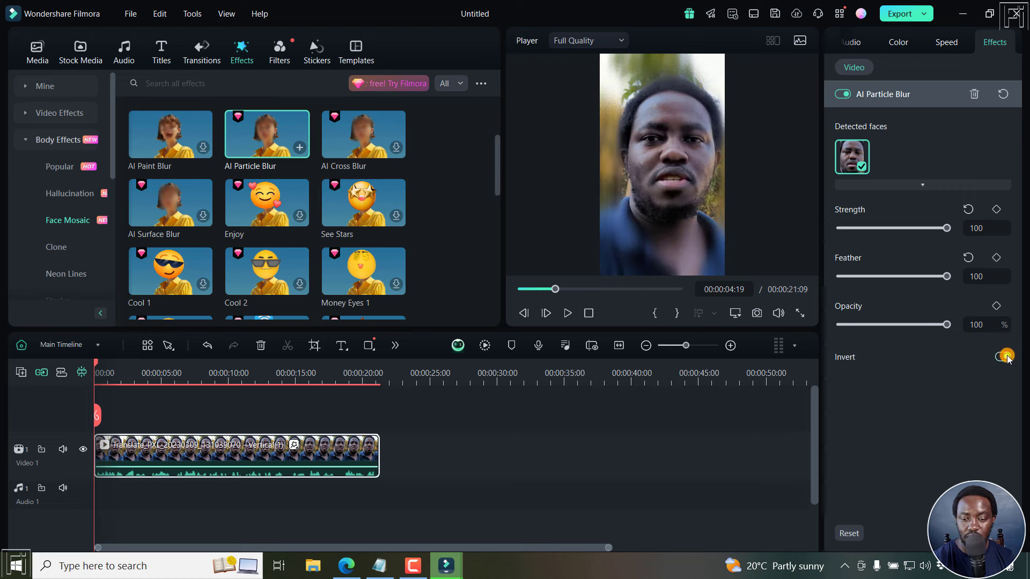
pyautogui.click(1004, 357)
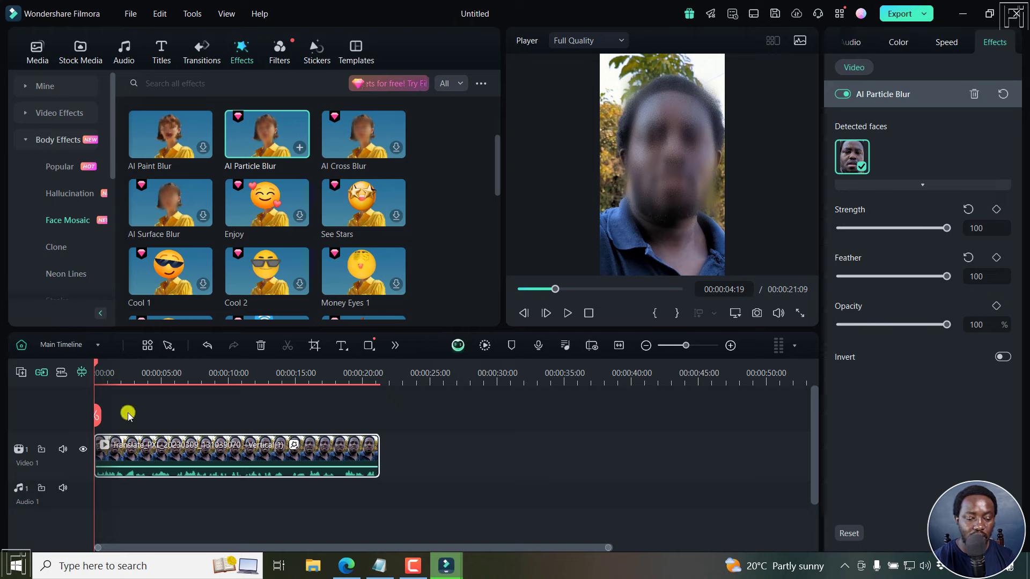
# Scrub the blurred clip to about 17 seconds and browse the remaining Face Mosaic effects.
pyautogui.moveTo(120, 372); pyautogui.dragTo(327, 384)
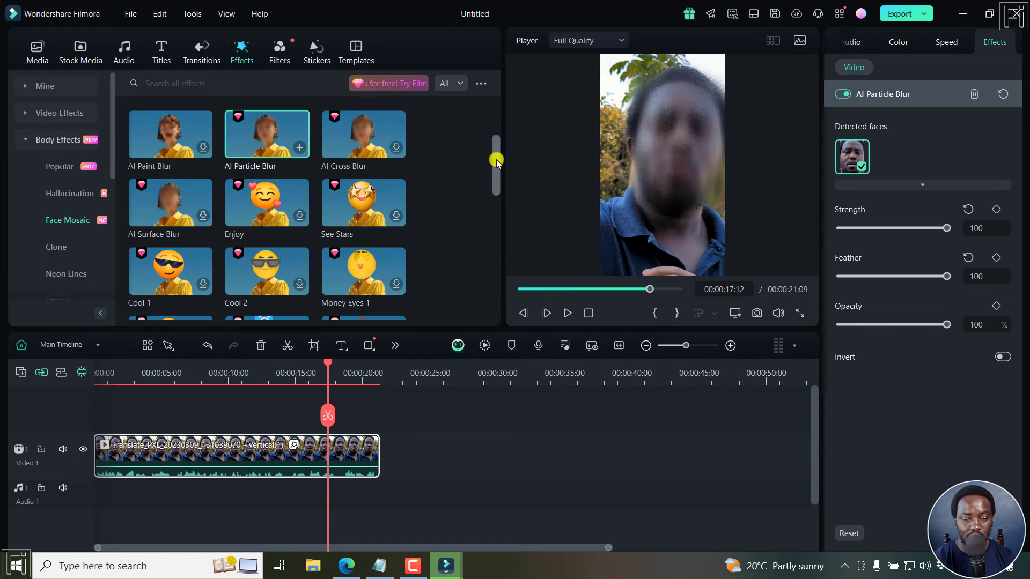
pyautogui.moveTo(499, 155); pyautogui.dragTo(496, 249)
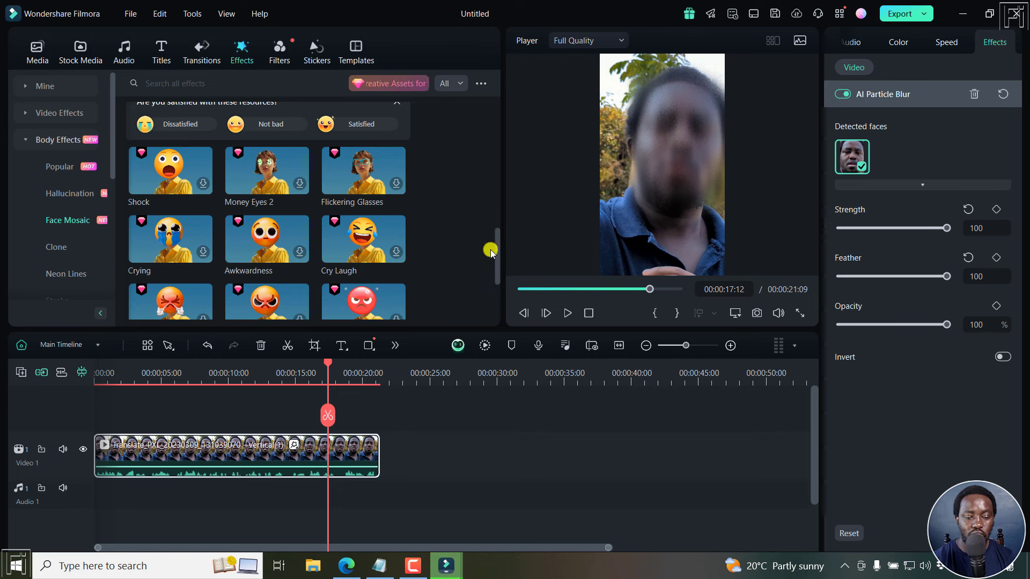
pyautogui.scroll(-5, 497, 257)
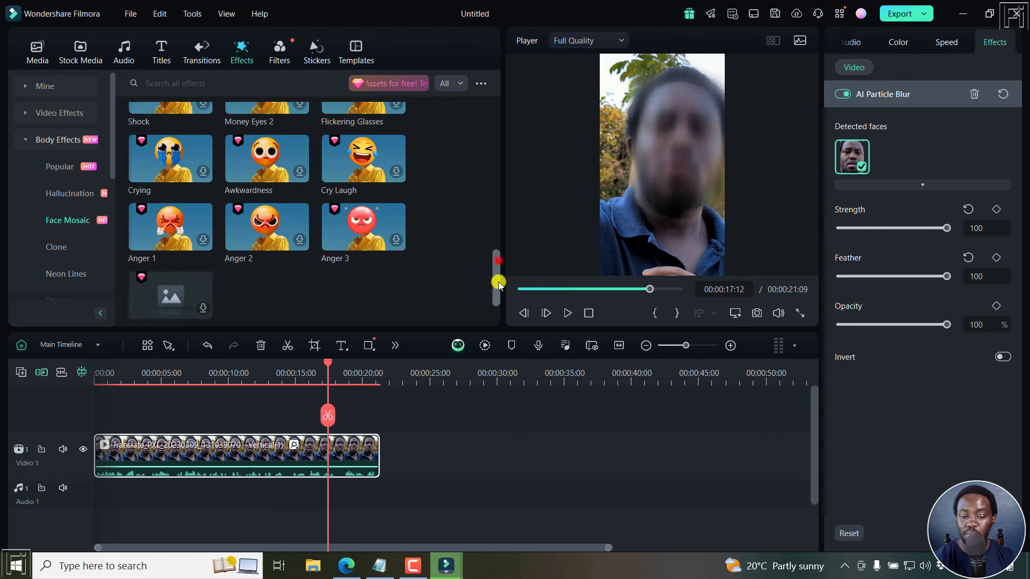
pyautogui.moveTo(498, 147); pyautogui.dragTo(501, 93)
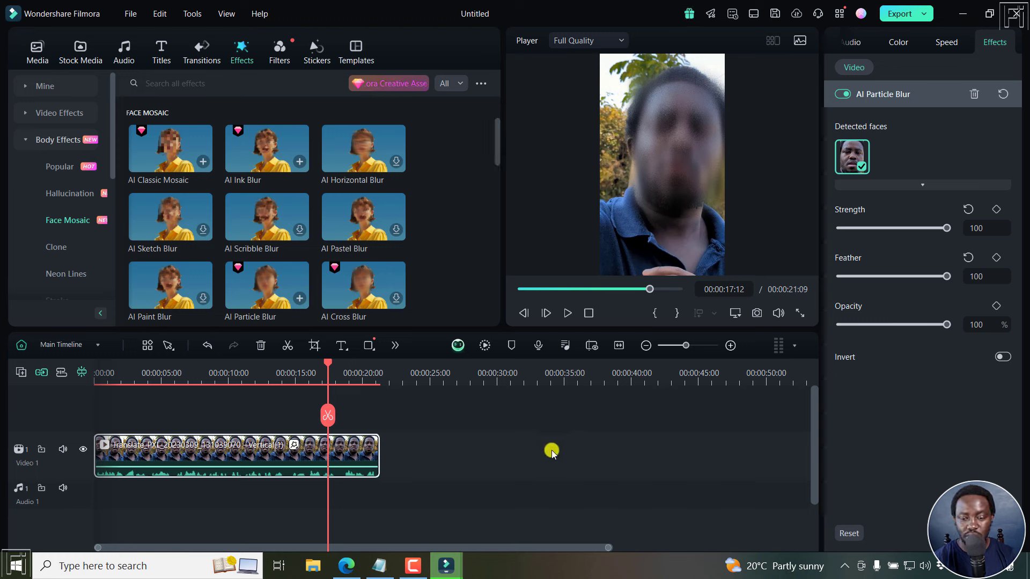
# Disable the AI Particle Blur effect on the translated clip on Video 1.
pyautogui.click(238, 453)
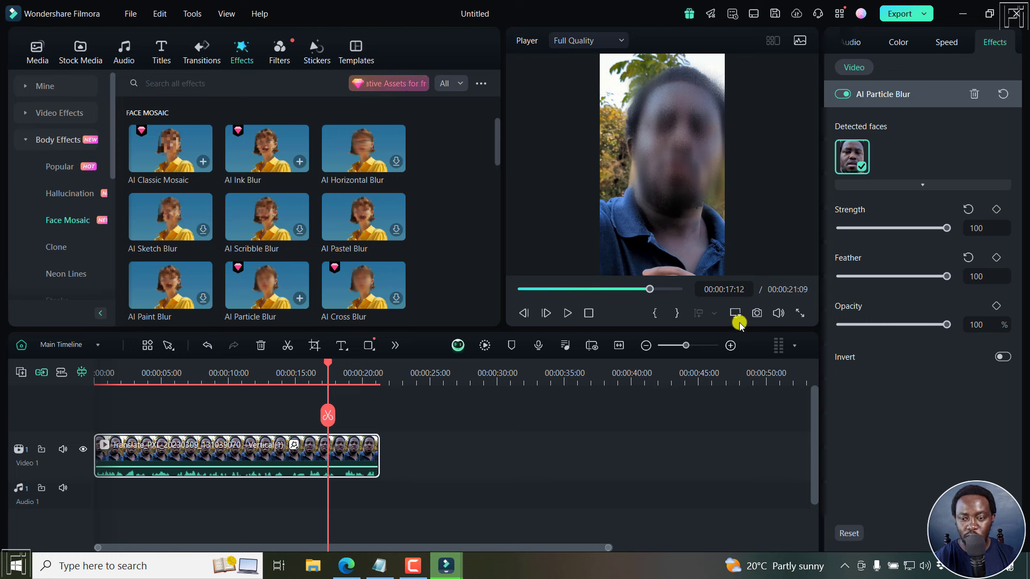
pyautogui.click(861, 165)
pyautogui.click(844, 95)
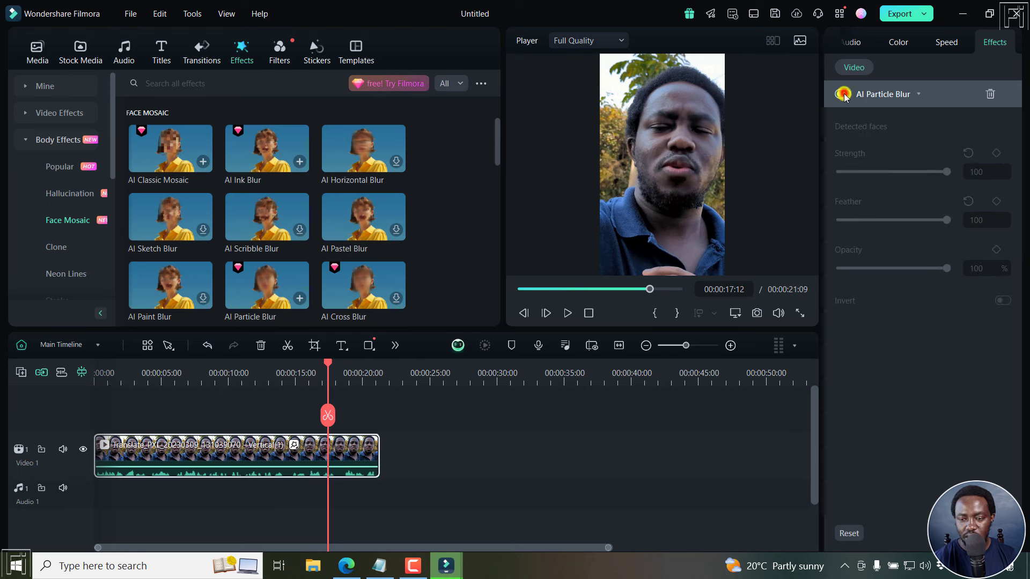
# Enable AI Voice Enhancer in the translated clip's audio settings and play the clip from the start for about four seconds.
pyautogui.click(854, 43)
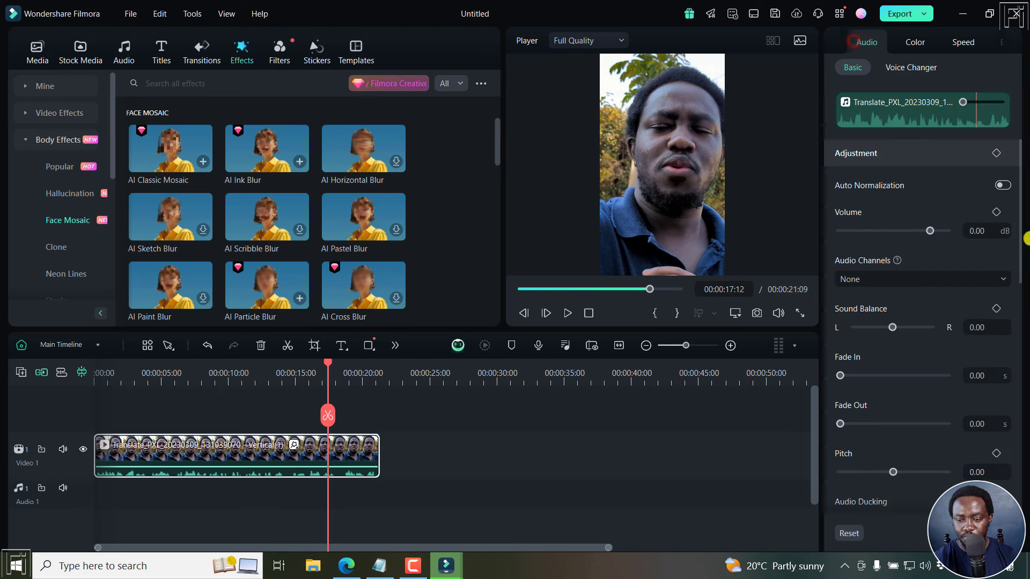
pyautogui.moveTo(1019, 185); pyautogui.dragTo(1011, 338)
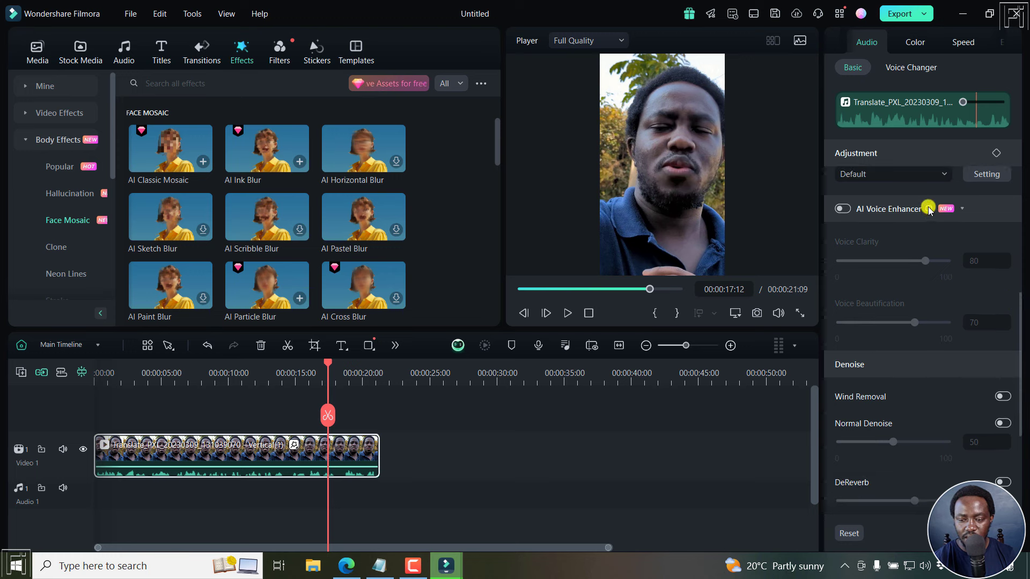
pyautogui.moveTo(928, 208)
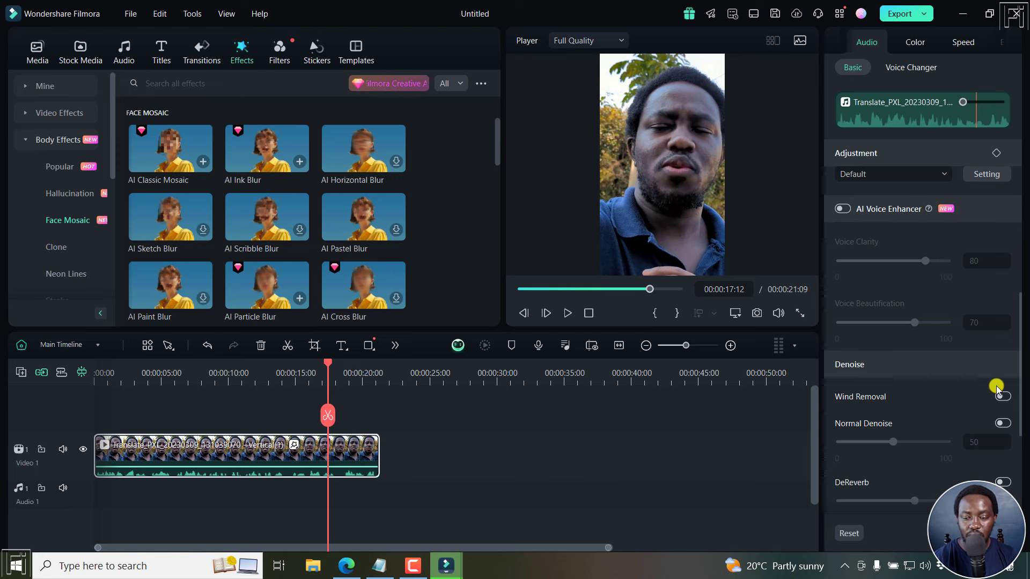
pyautogui.click(841, 209)
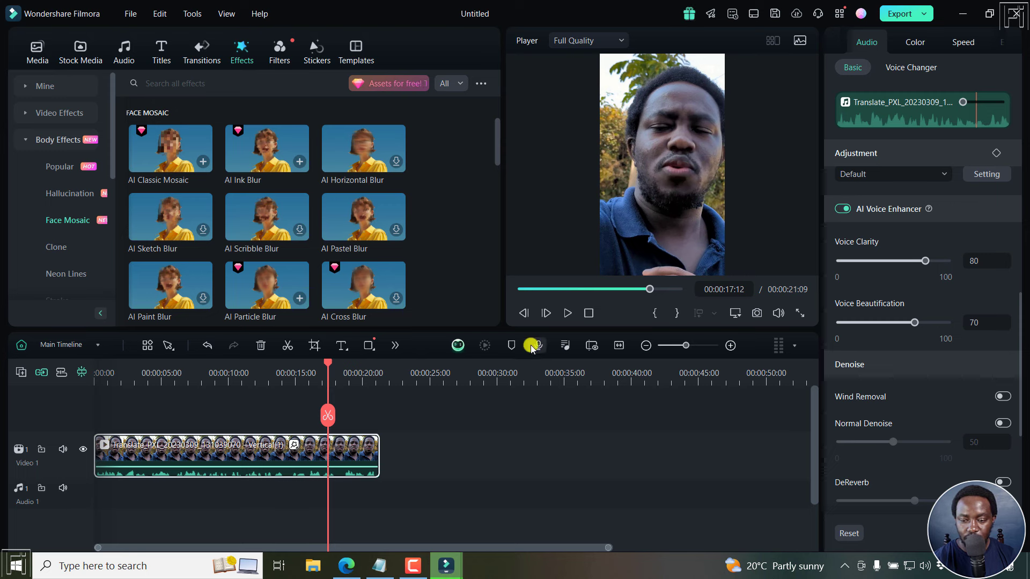
pyautogui.press('Home')
pyautogui.press('space')
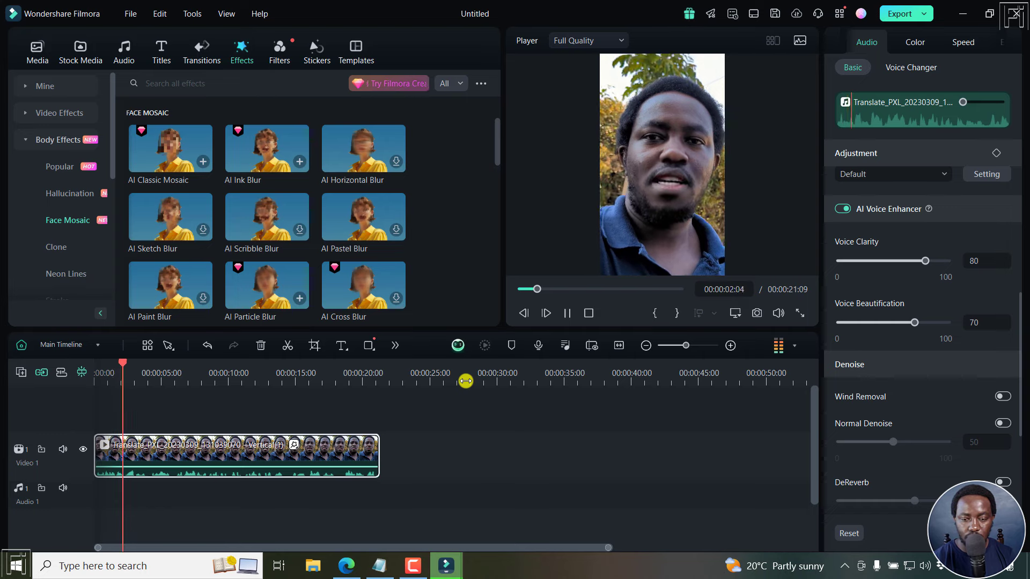
pyautogui.press('space')
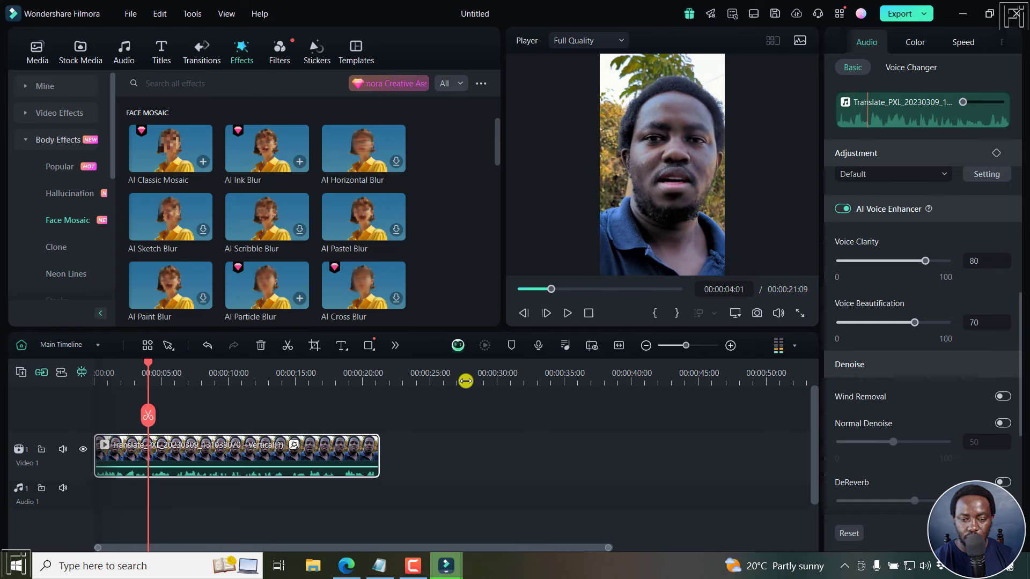
# Replace the translated clip on Video 1 with the original vertical PXL clip from the project media.
pyautogui.click(37, 52)
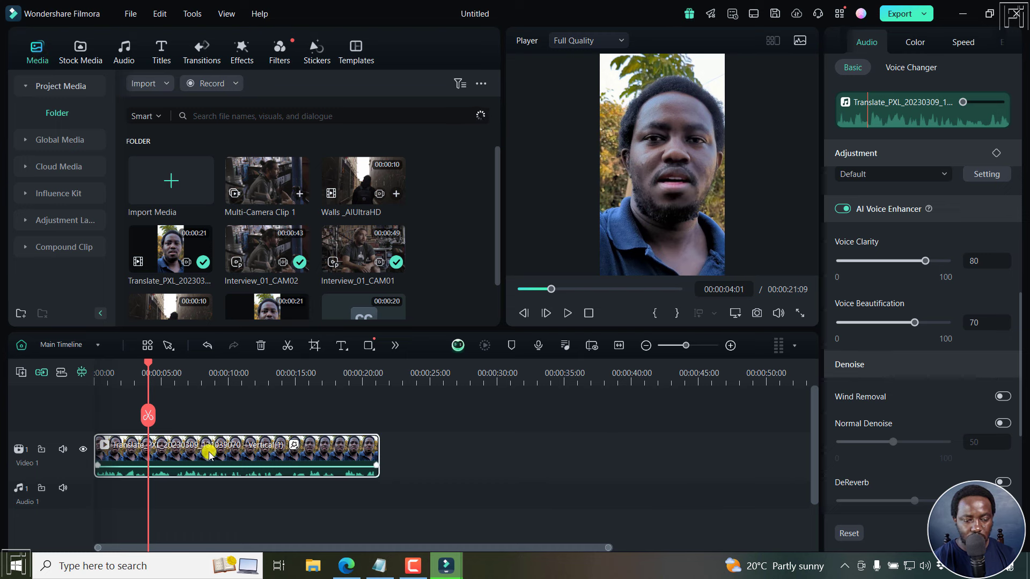
pyautogui.press('Delete')
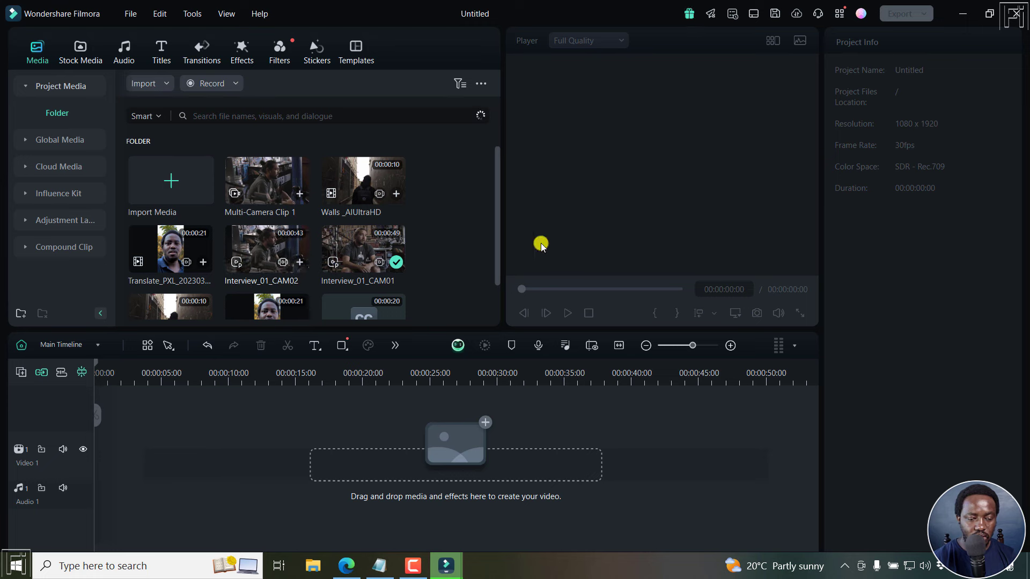
pyautogui.moveTo(495, 202); pyautogui.dragTo(493, 279)
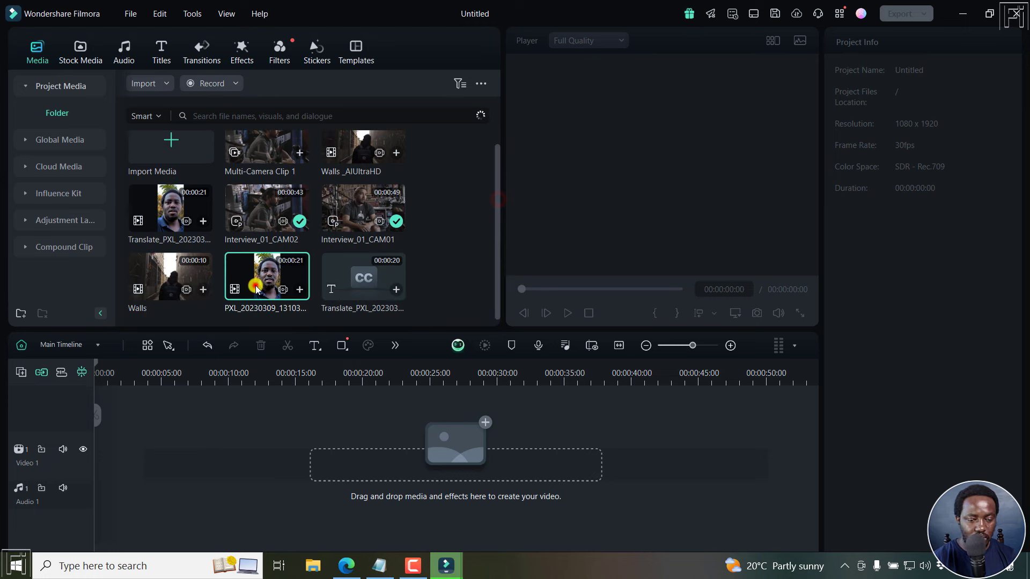
pyautogui.moveTo(259, 283); pyautogui.dragTo(86, 441)
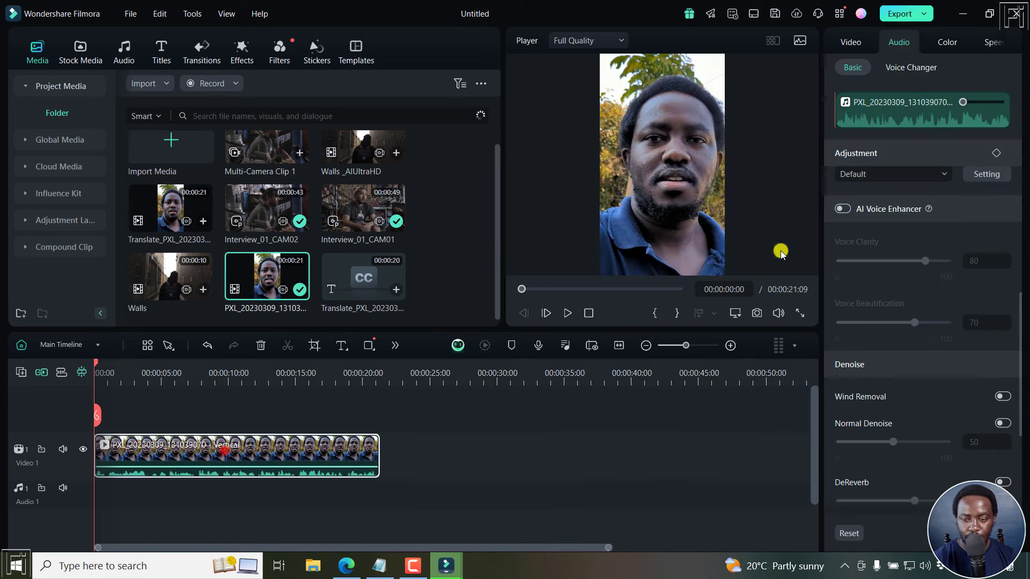
# Enable AI Voice Enhancer on the original vertical clip, comparing its audio with the enhancer off and on during playback.
pyautogui.click(840, 209)
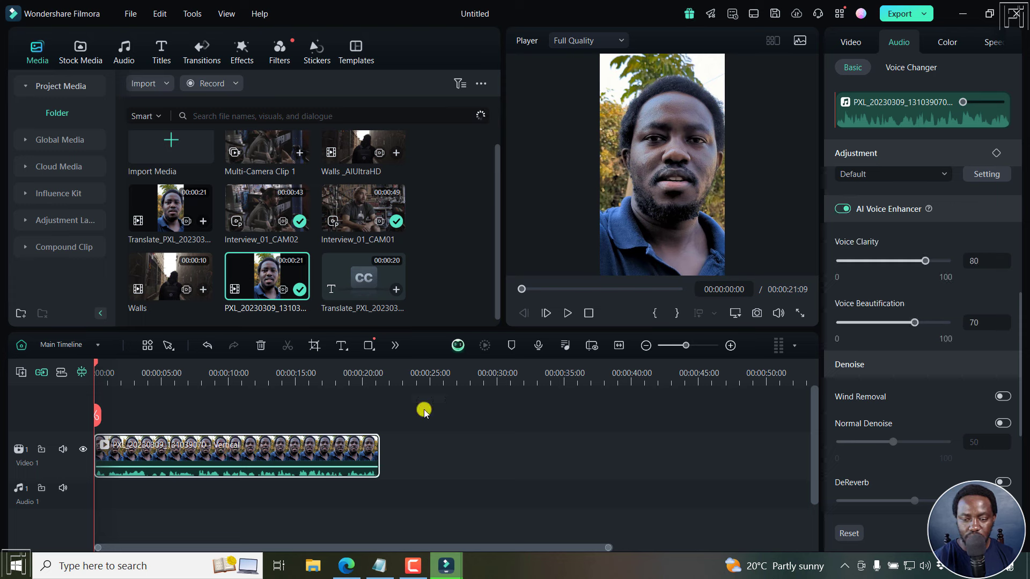
pyautogui.press('space')
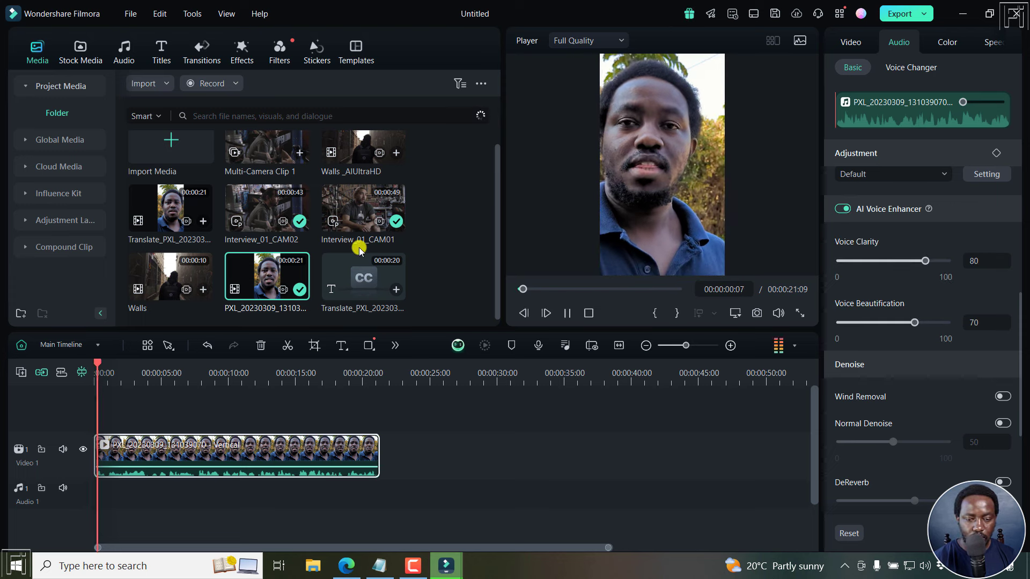
pyautogui.click(840, 208)
pyautogui.press('space')
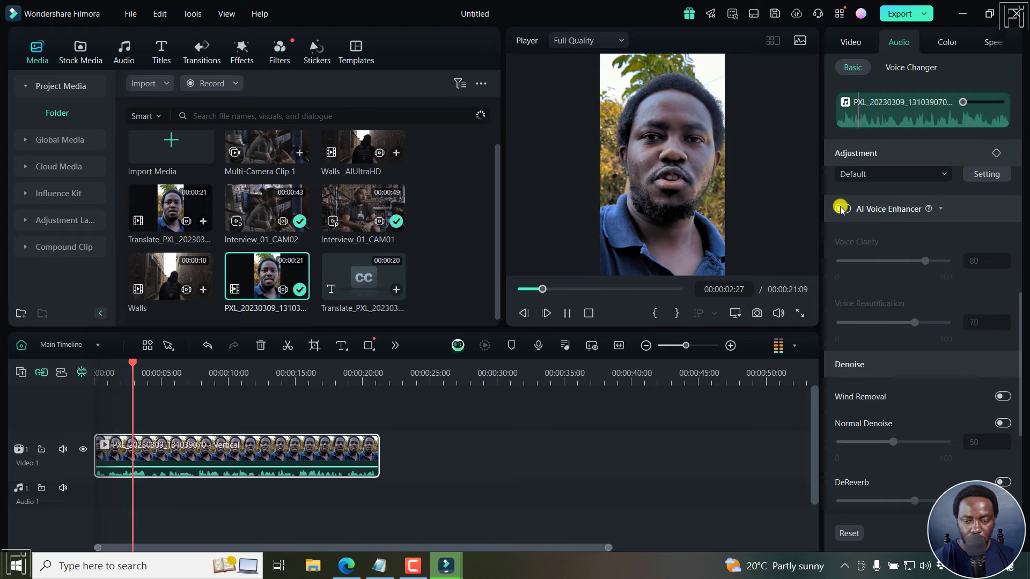
pyautogui.click(840, 209)
pyautogui.press('space')
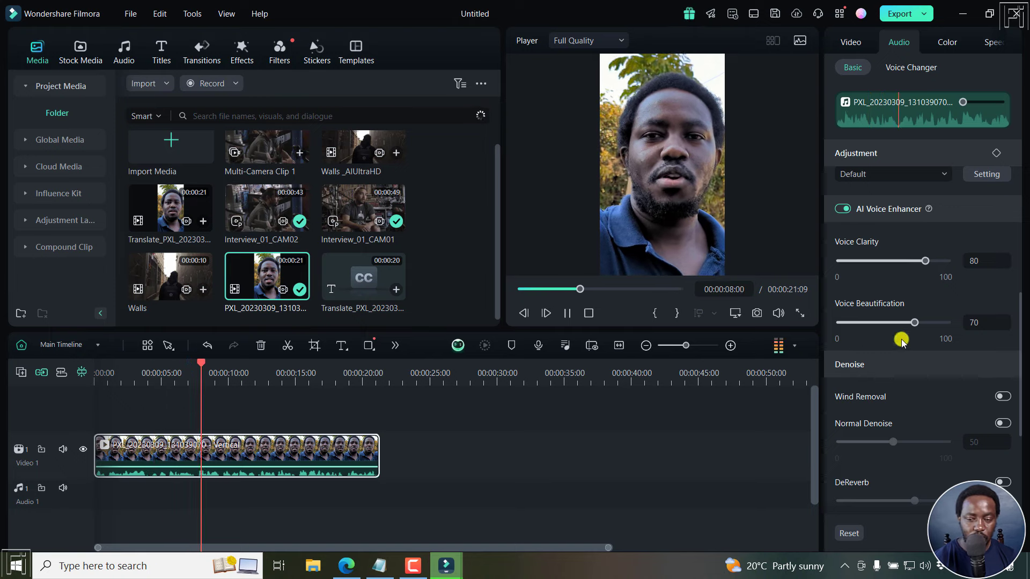
pyautogui.press('space')
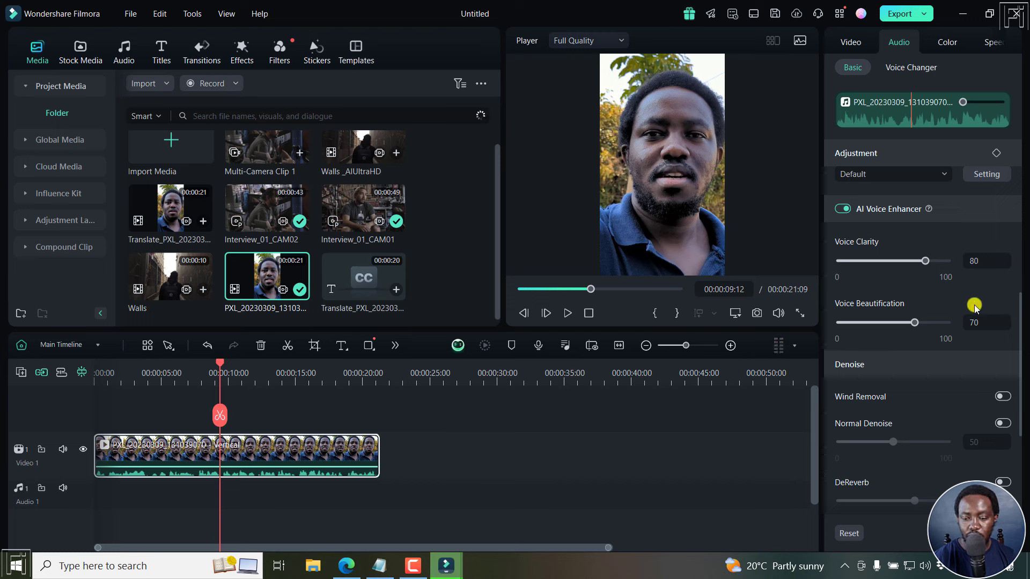
# Set the AI Voice Enhancer's Voice Clarity to 100 and play back a short stretch to check the voice.
pyautogui.moveTo(926, 262); pyautogui.dragTo(950, 261)
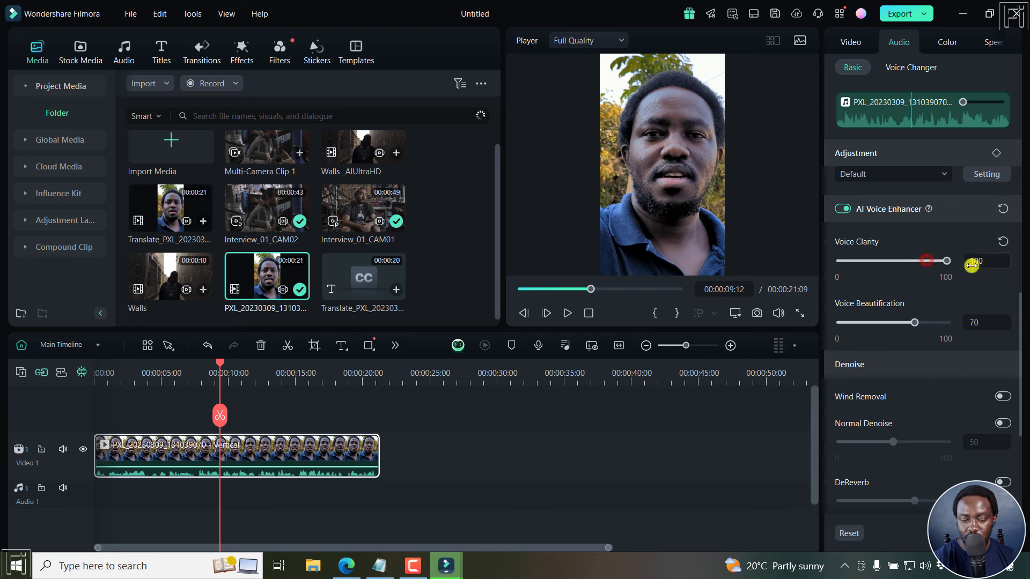
pyautogui.press('space')
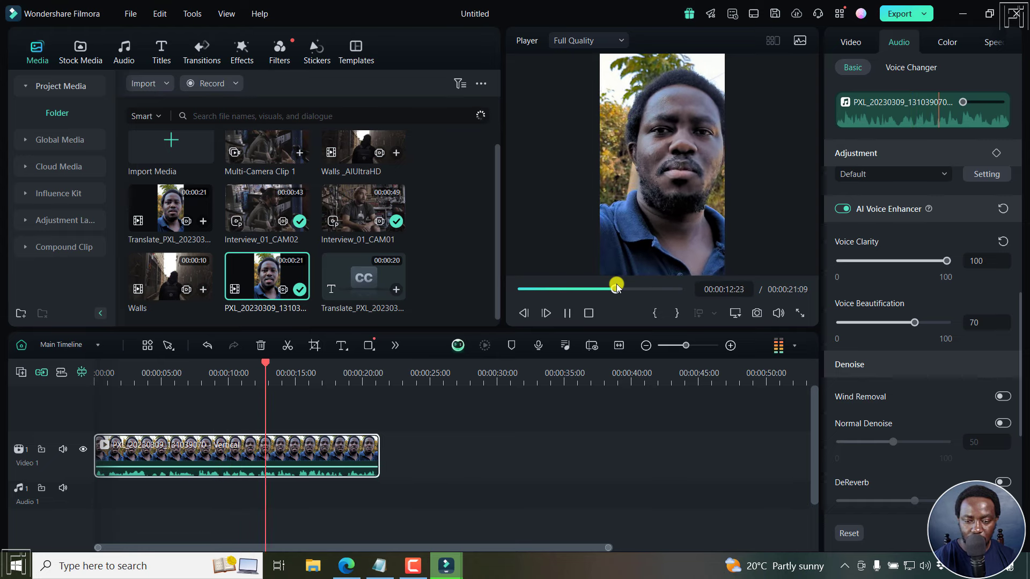
pyautogui.press('space')
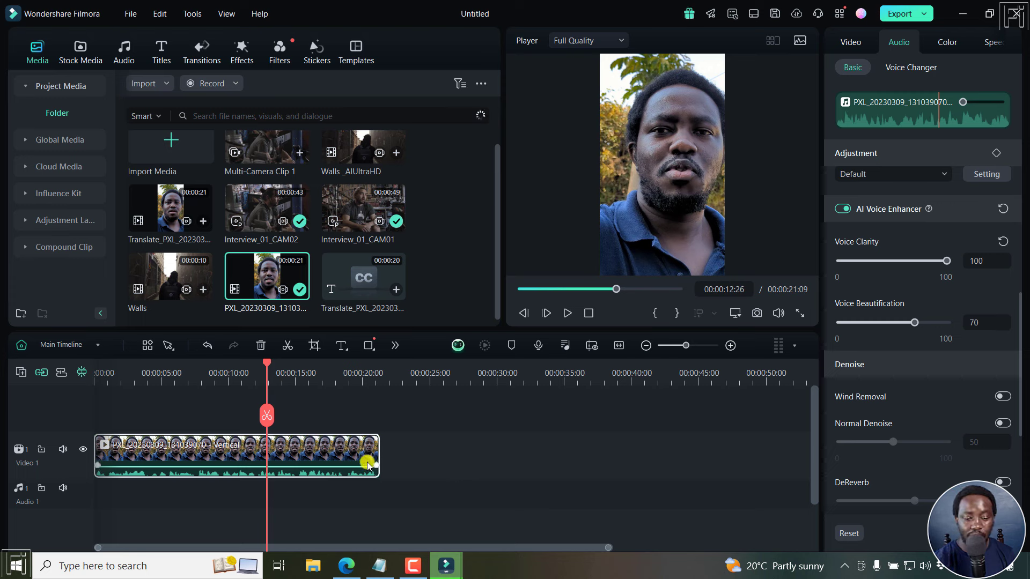
# Delete the original vertical clip from Video 1 and choose Milky Way.mp4 as the media file to import.
pyautogui.moveTo(427, 482); pyautogui.dragTo(318, 451)
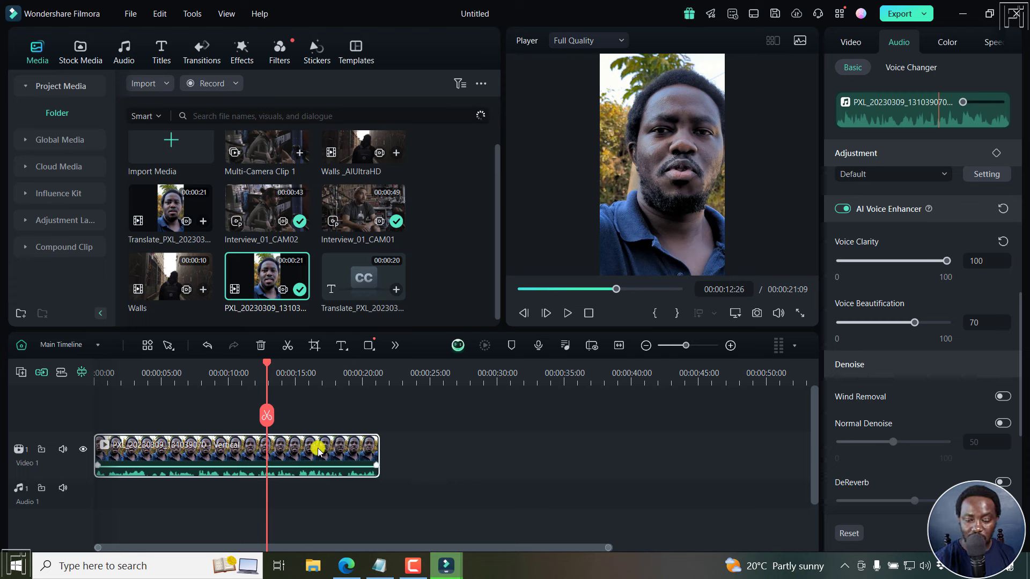
pyautogui.press('Delete')
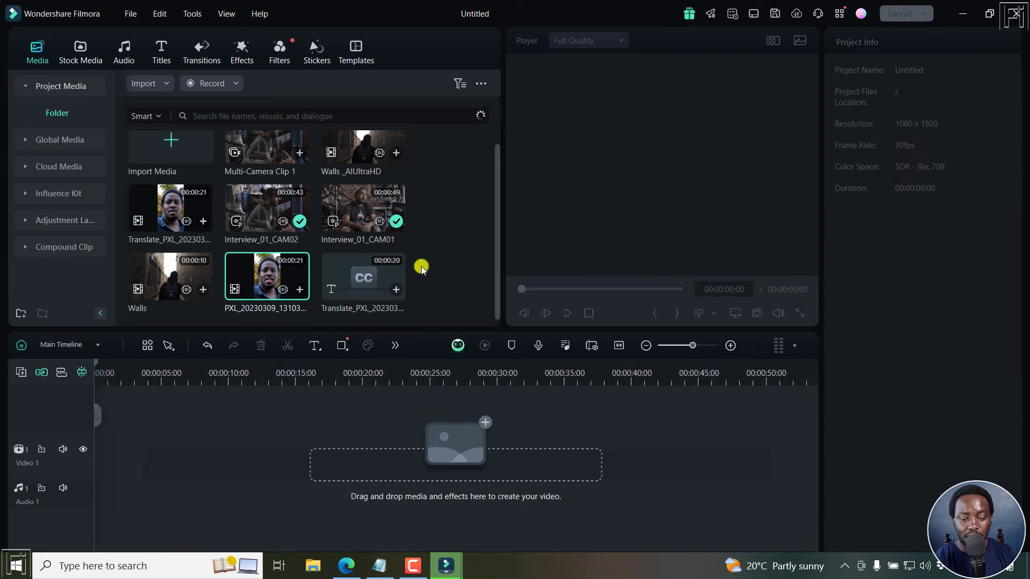
pyautogui.click(179, 153)
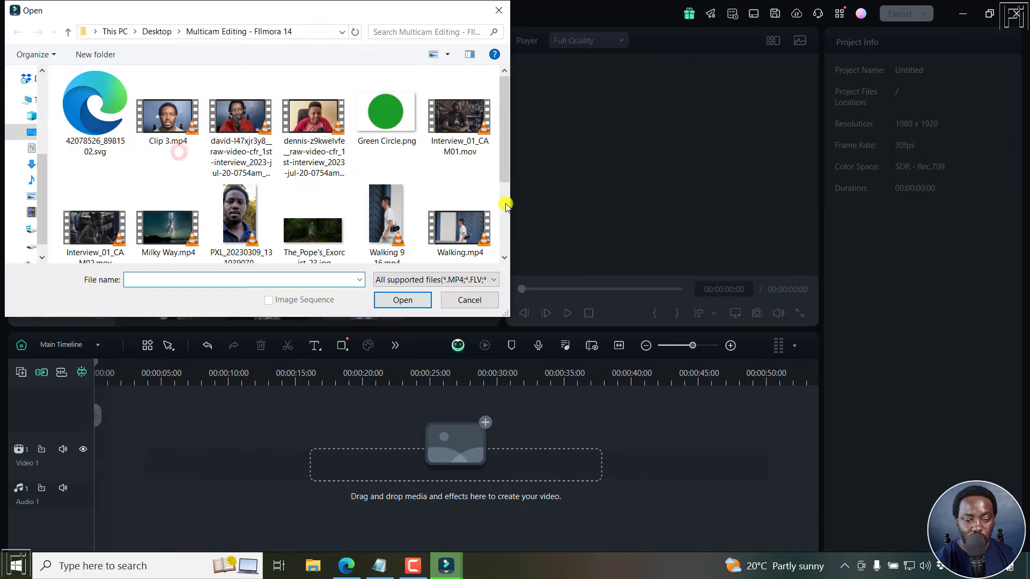
pyautogui.click(166, 225)
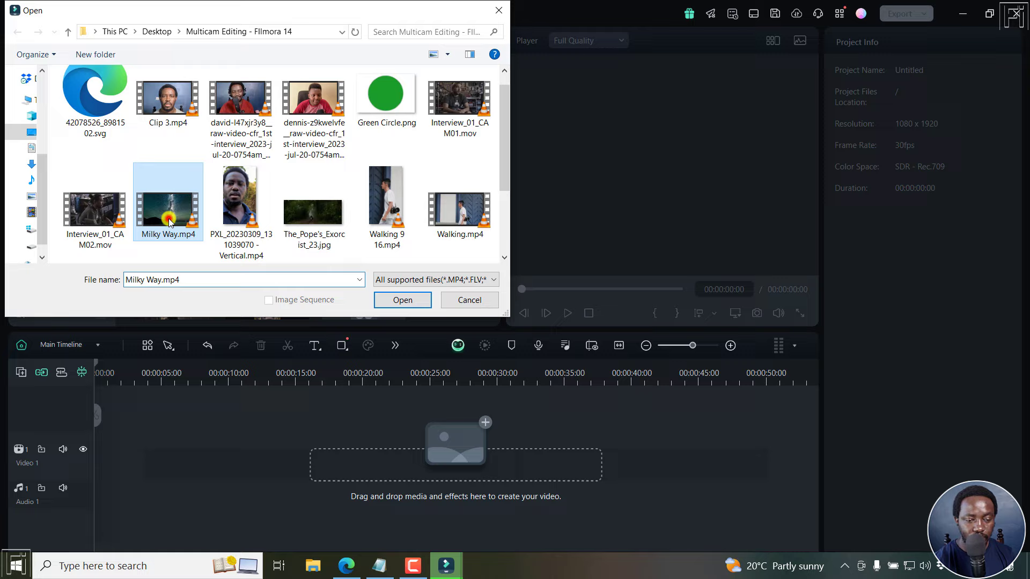
# Import Milky Way.mp4 and place it at the start of the Video 1 track, matching the project settings to the clip.
pyautogui.click(404, 300)
pyautogui.moveTo(270, 299); pyautogui.dragTo(89, 439)
pyautogui.click(421, 301)
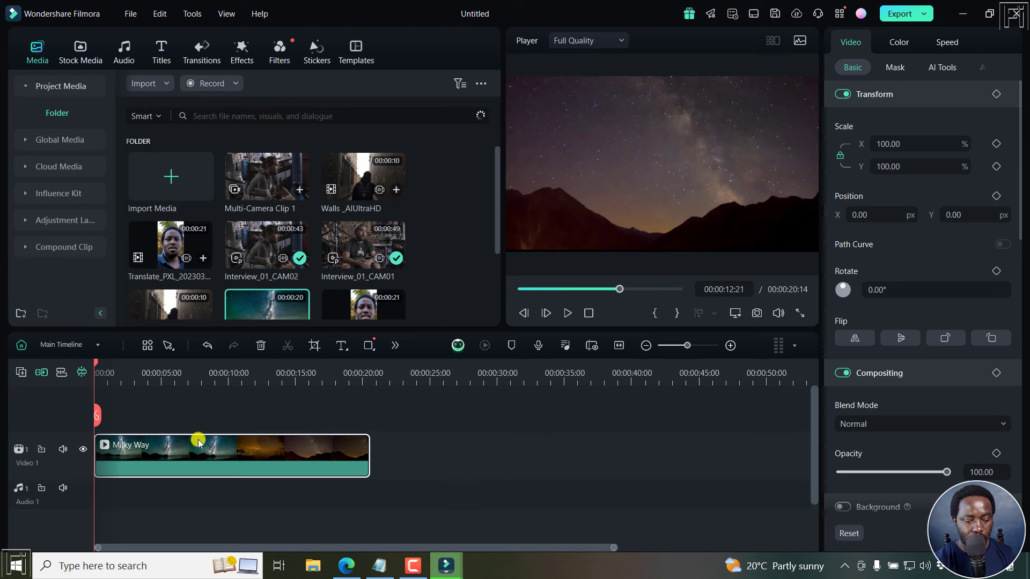
# Generate background music for the Milky Way clip with Smart BGM Generation.
pyautogui.click(395, 346)
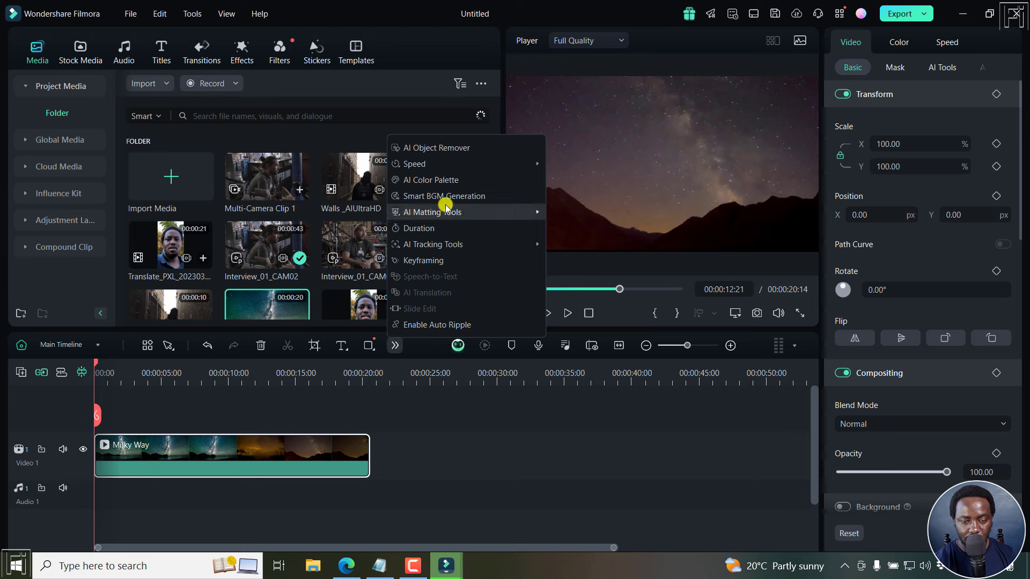
pyautogui.click(470, 196)
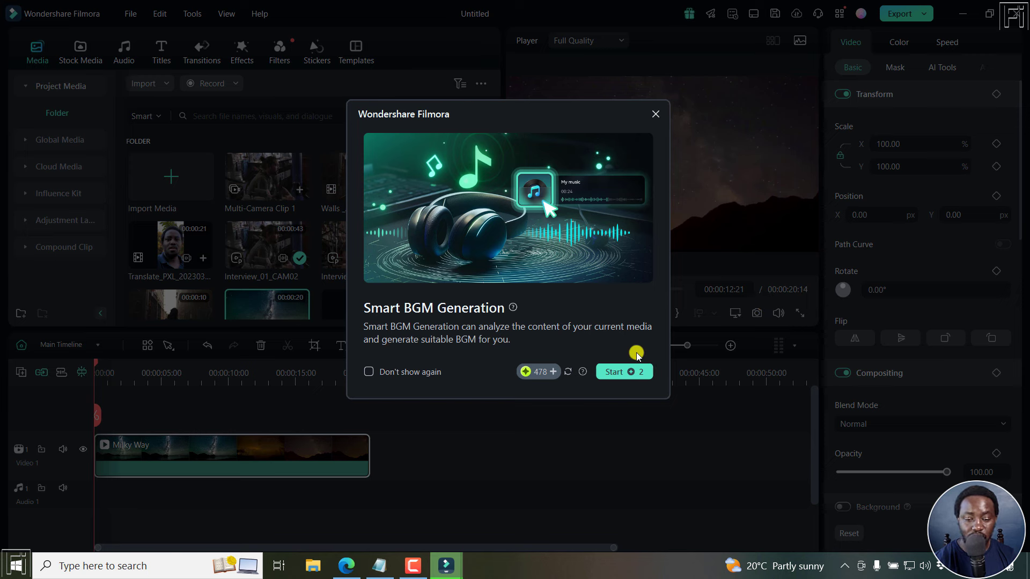
pyautogui.click(619, 371)
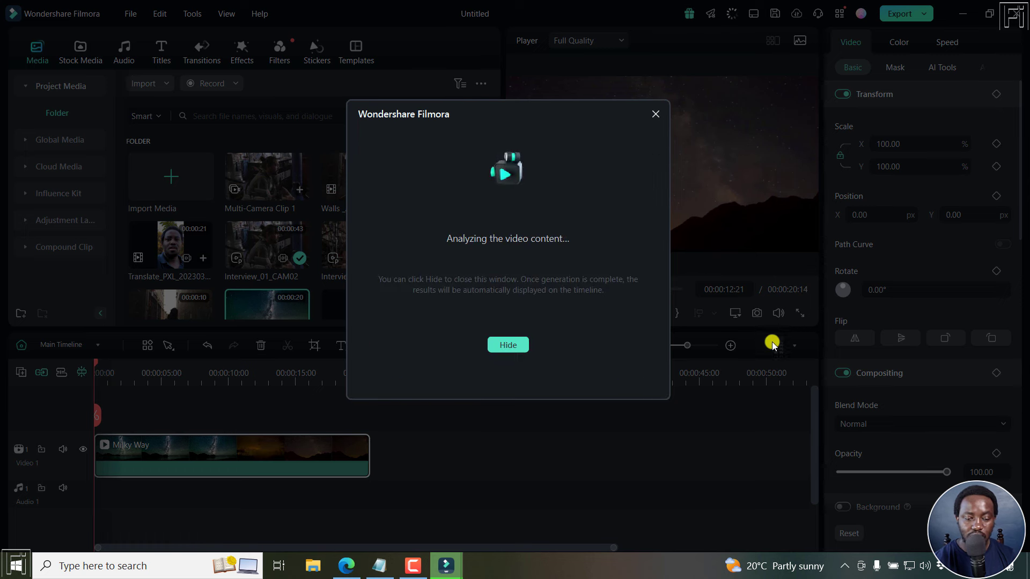
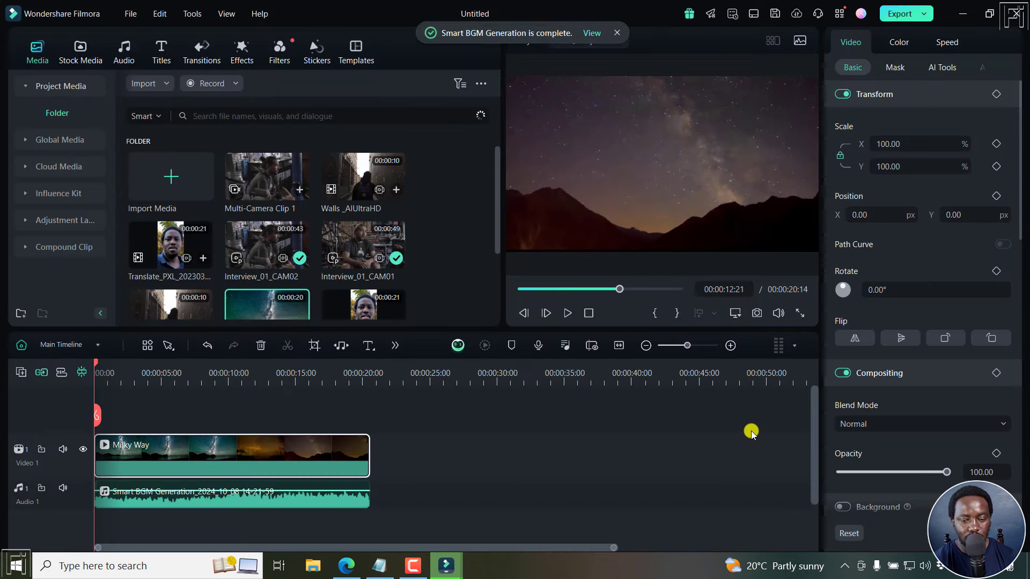
# Play the Milky Way clip from the start of the timeline to check the generated background music.
pyautogui.press('space')
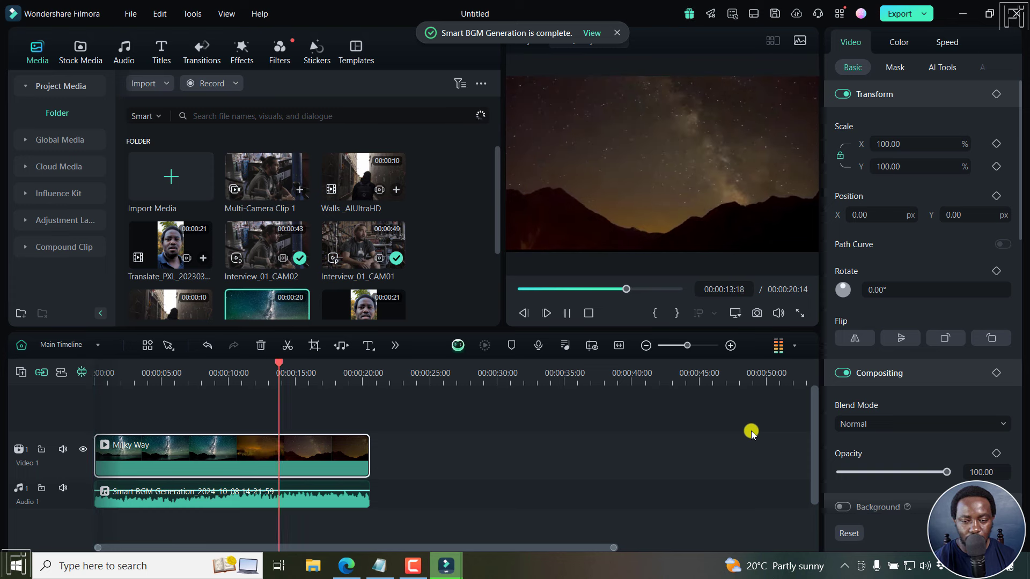
pyautogui.press('space')
pyautogui.press('Home')
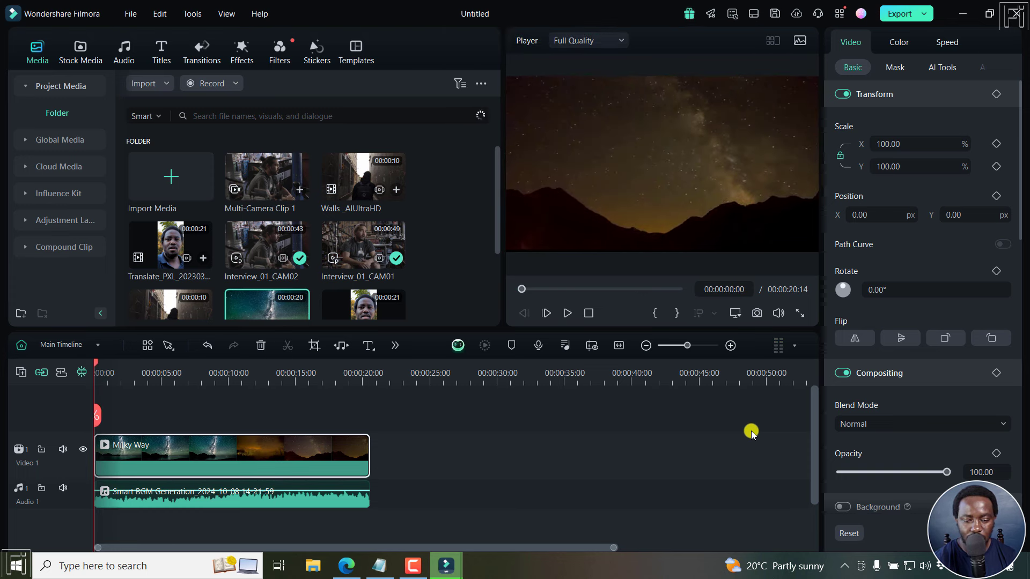
pyautogui.press('space')
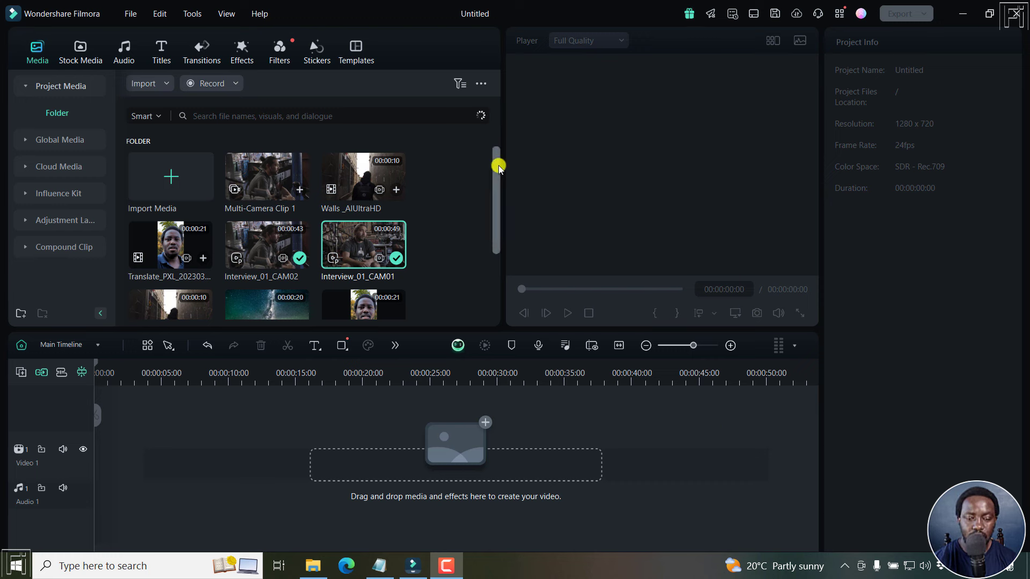
# Review the Smart Scene Cut options for the Interview_01_CAM01 clip and close them without starting the analysis.
pyautogui.moveTo(496, 166); pyautogui.dragTo(495, 191)
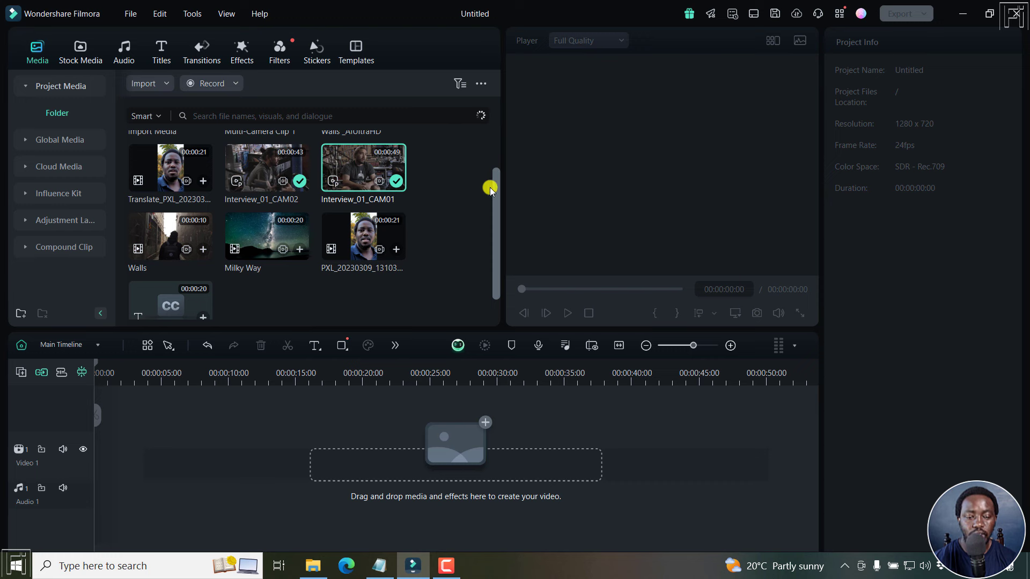
pyautogui.rightClick(353, 168)
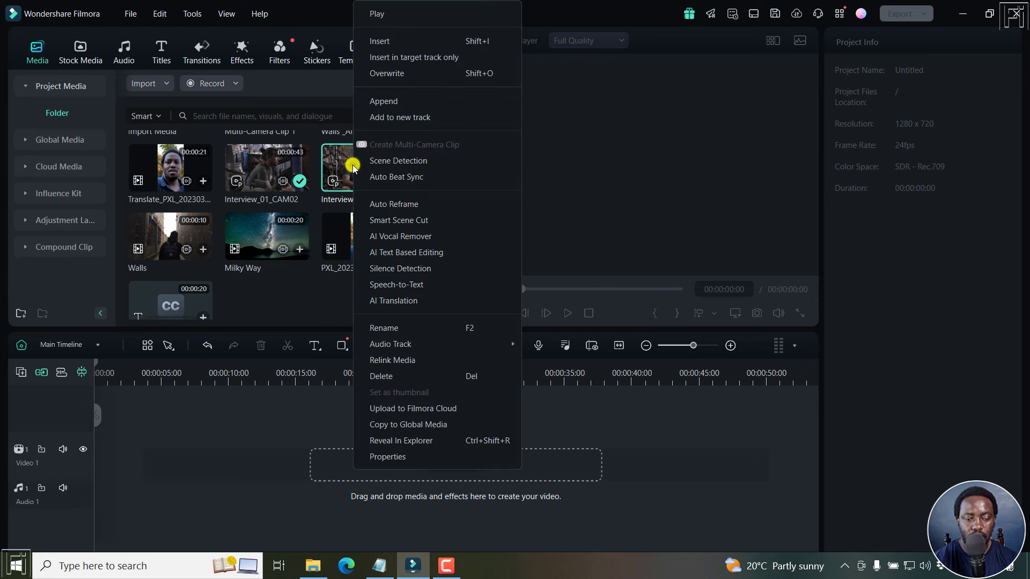
pyautogui.click(398, 220)
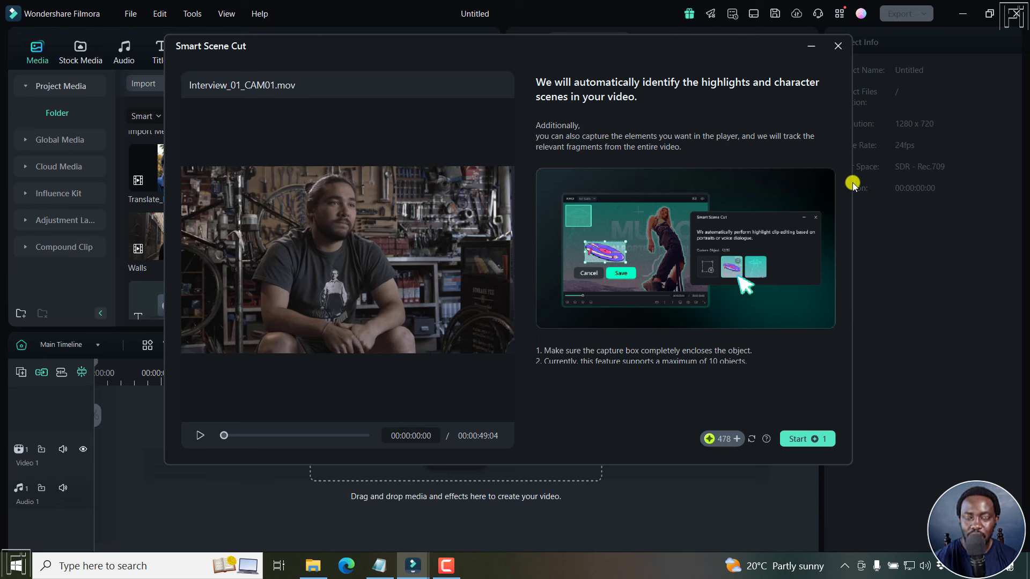
pyautogui.click(839, 46)
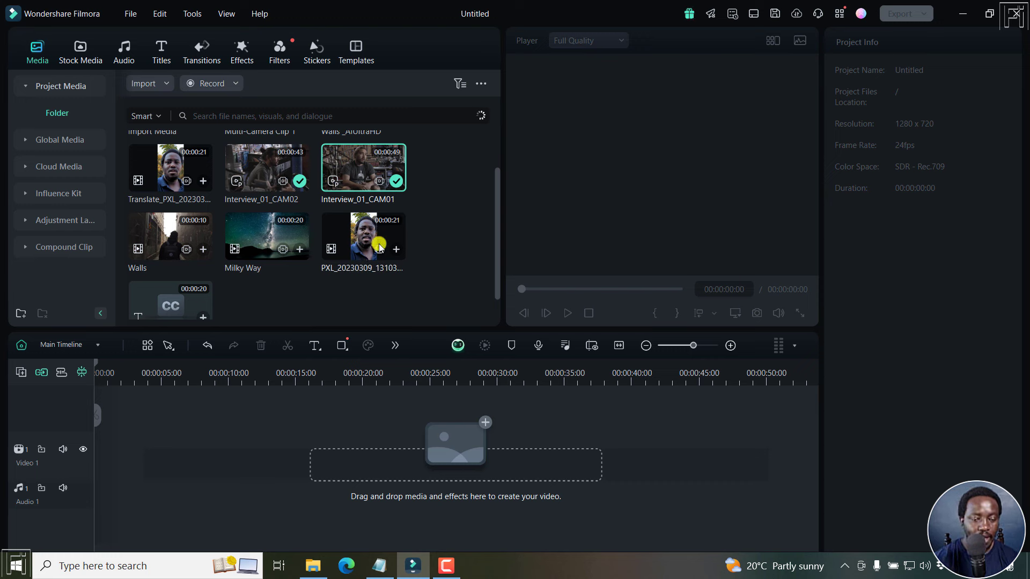
# Place the Milky Way clip on the Video 1 track with the Walls clip after it, matching the project to 1920 x 1080 29.97fps.
pyautogui.moveTo(266, 236); pyautogui.dragTo(129, 423)
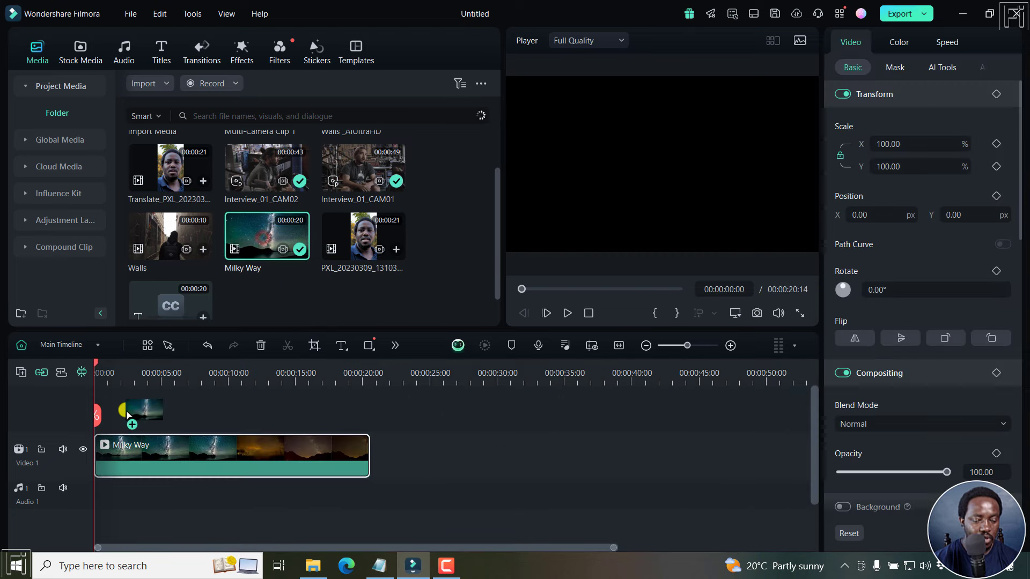
pyautogui.moveTo(171, 236); pyautogui.dragTo(384, 467)
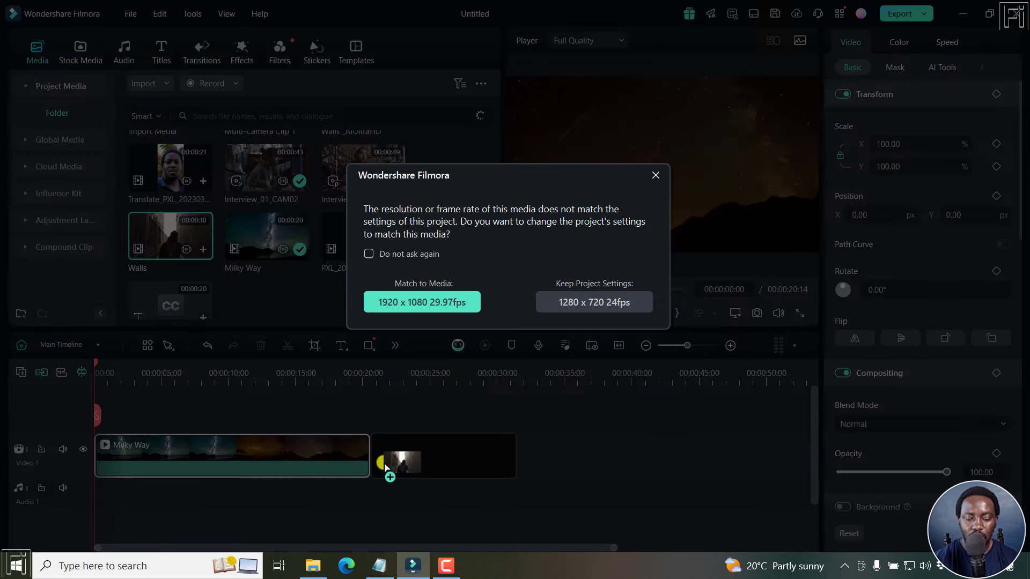
pyautogui.click(412, 305)
pyautogui.click(361, 370)
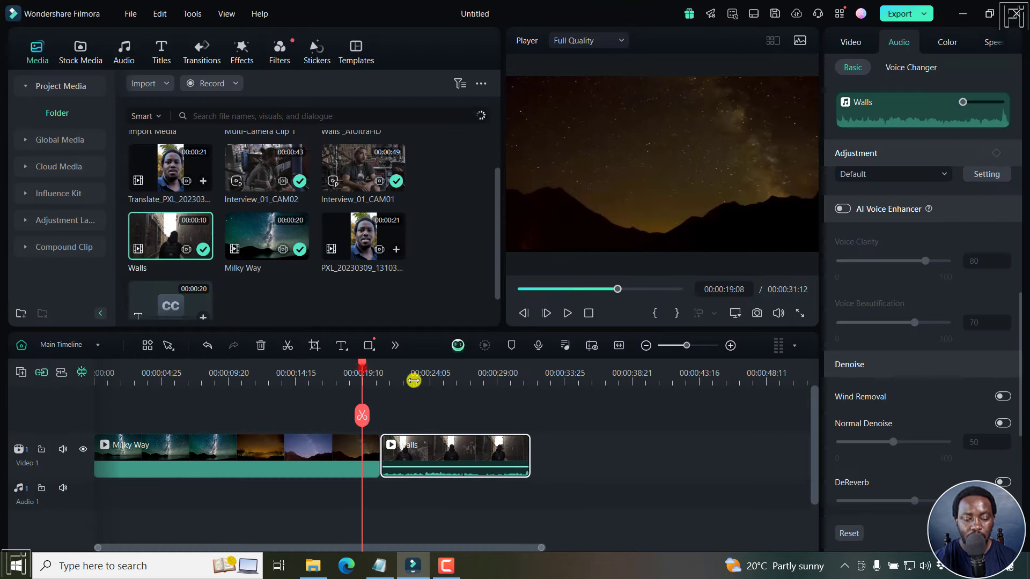
# Send Filmora Copilot the command "Add a warp transition" with both the Milky Way and Walls clips selected.
pyautogui.click(457, 345)
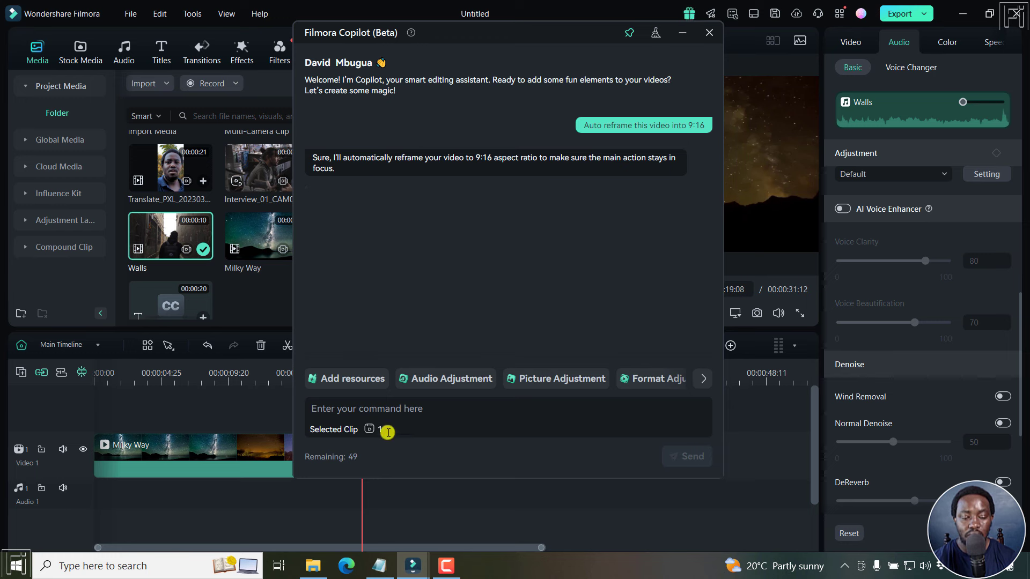
pyautogui.moveTo(496, 21); pyautogui.dragTo(652, 21)
pyautogui.click(318, 413)
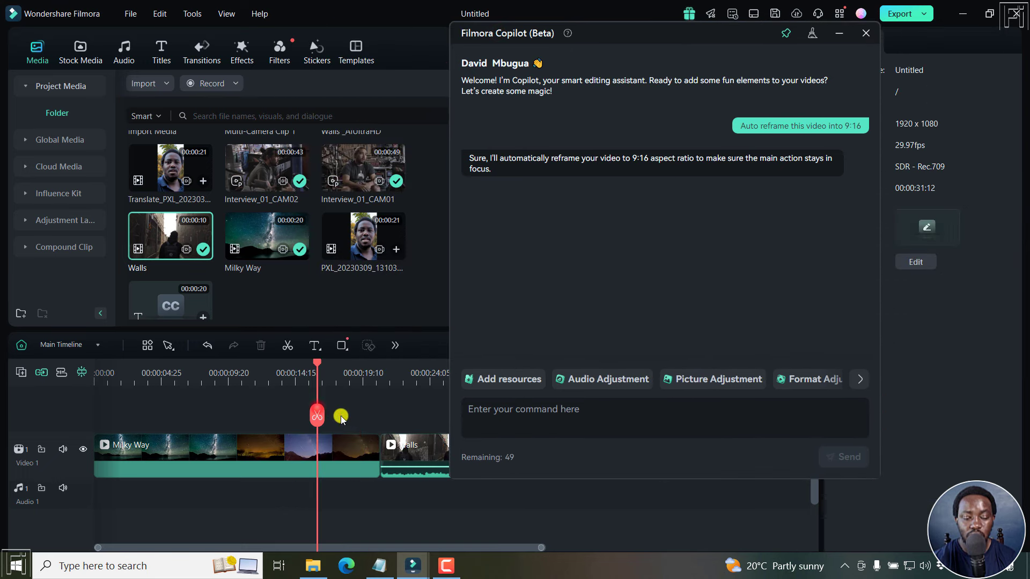
pyautogui.moveTo(341, 419); pyautogui.dragTo(418, 452)
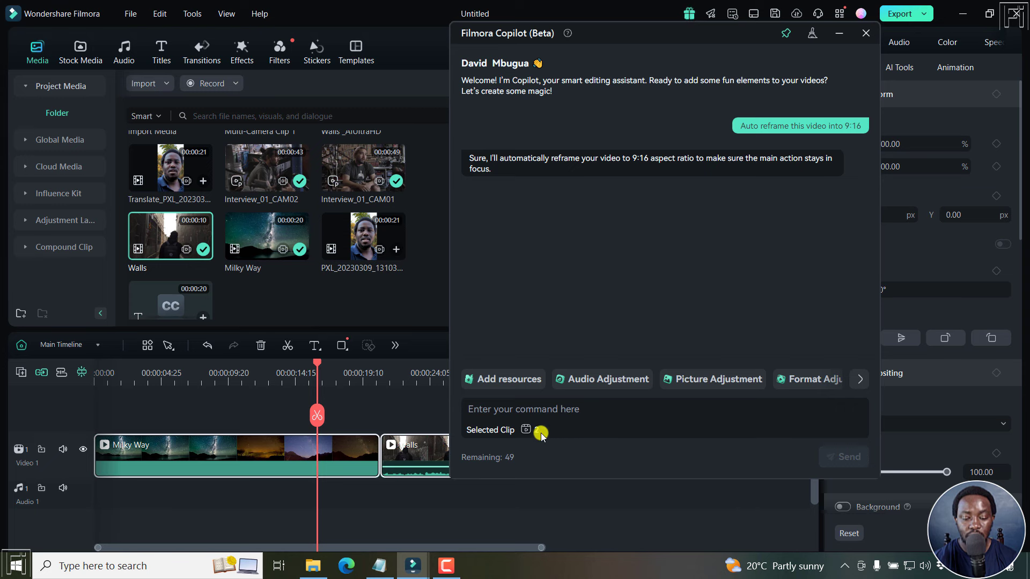
pyautogui.moveTo(707, 35); pyautogui.dragTo(537, 50)
pyautogui.click(318, 427)
pyautogui.write('Add a zi')
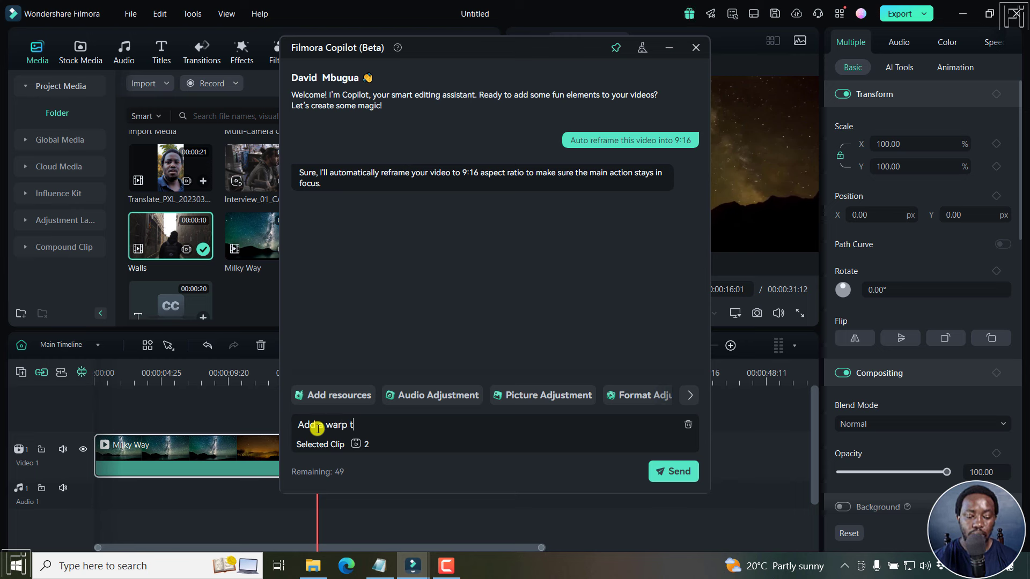
pyautogui.write('on')
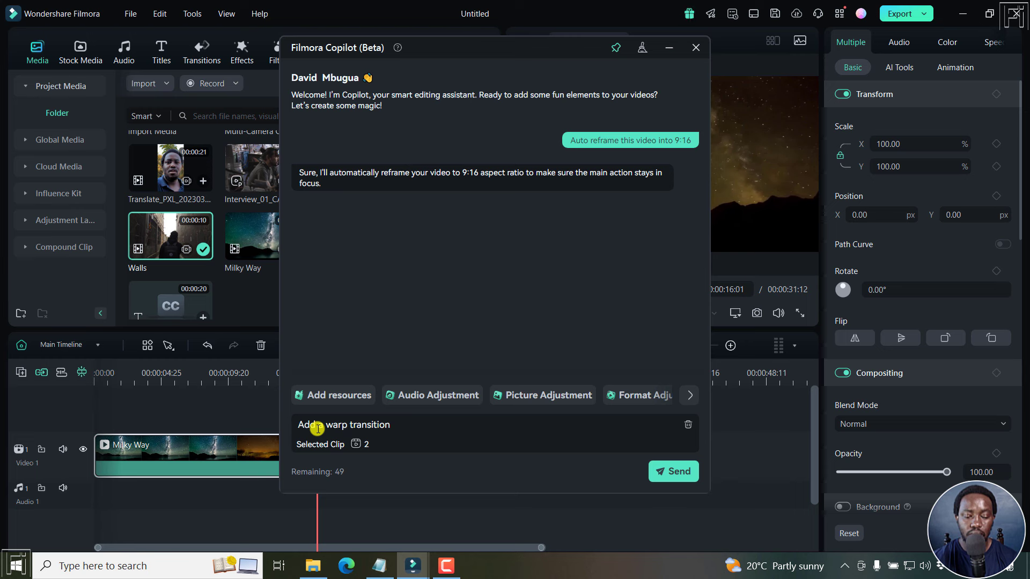
pyautogui.click(673, 473)
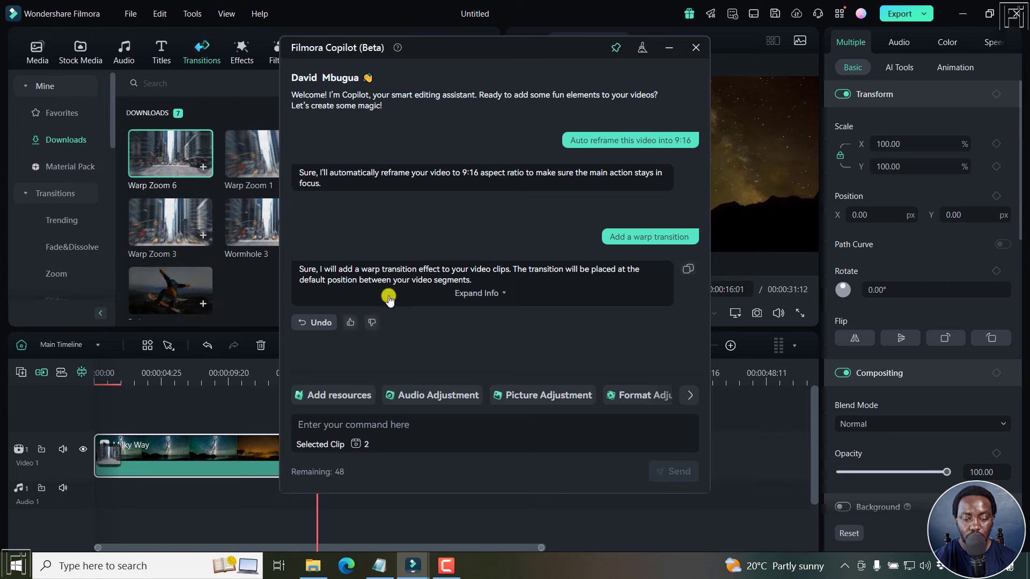
# Check the warp transitions at the start of Milky Way, between the clips and at the end of Walls in the preview.
pyautogui.moveTo(503, 47); pyautogui.dragTo(787, 60)
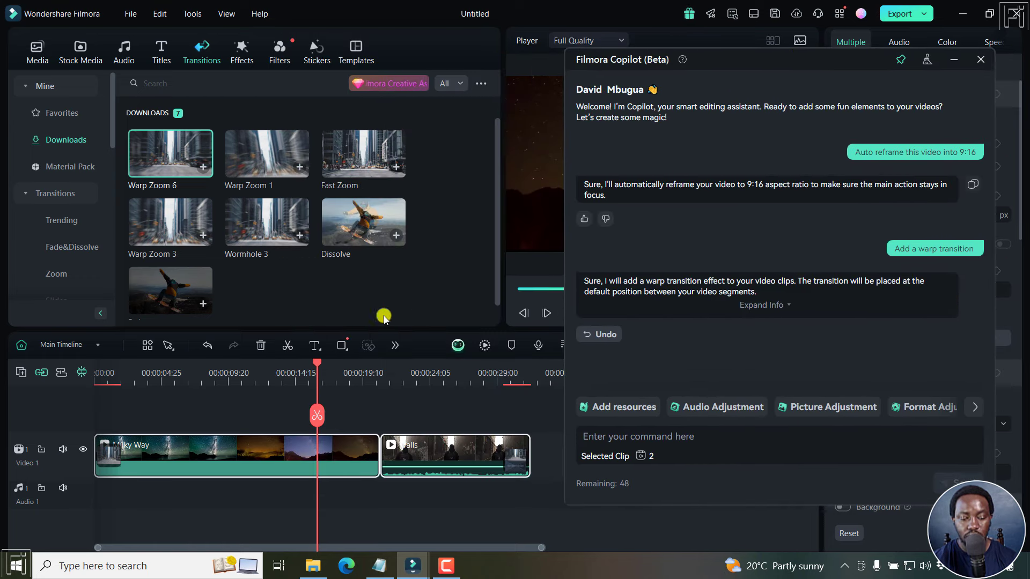
pyautogui.click(97, 375)
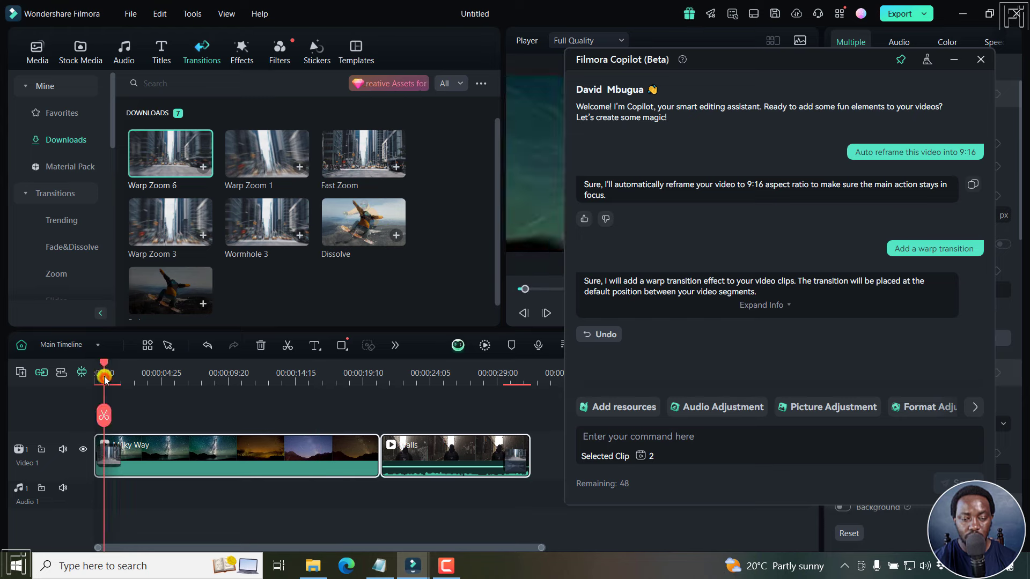
pyautogui.moveTo(90, 375); pyautogui.dragTo(384, 392)
pyautogui.moveTo(842, 57); pyautogui.dragTo(113, 97)
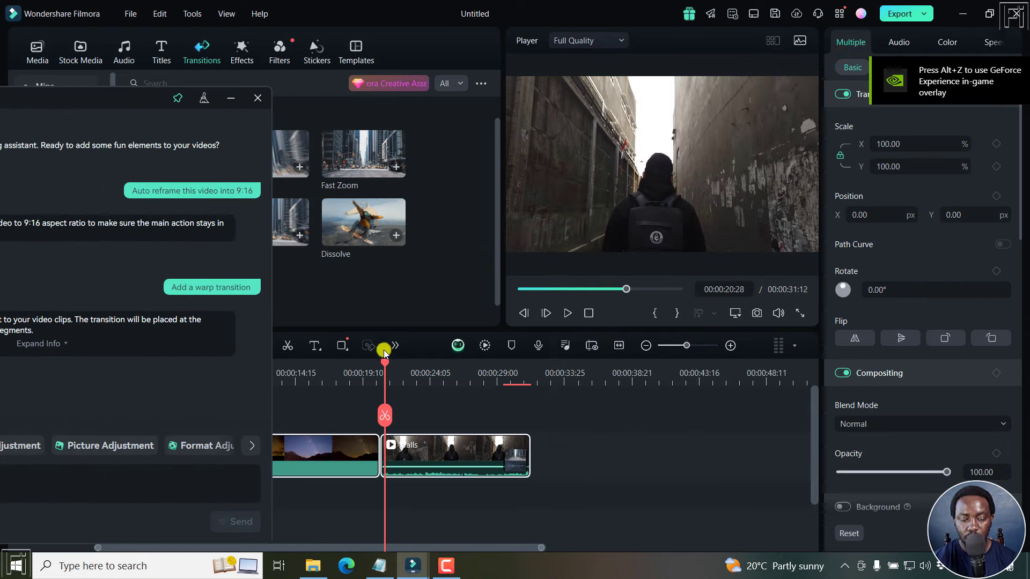
pyautogui.moveTo(382, 367); pyautogui.dragTo(503, 364)
pyautogui.press('space')
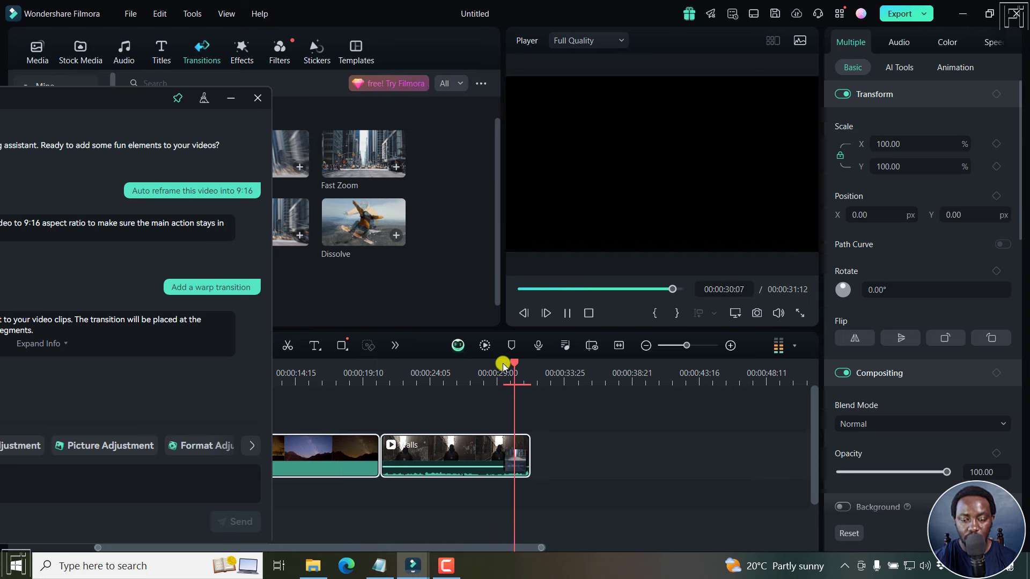
pyautogui.press('space')
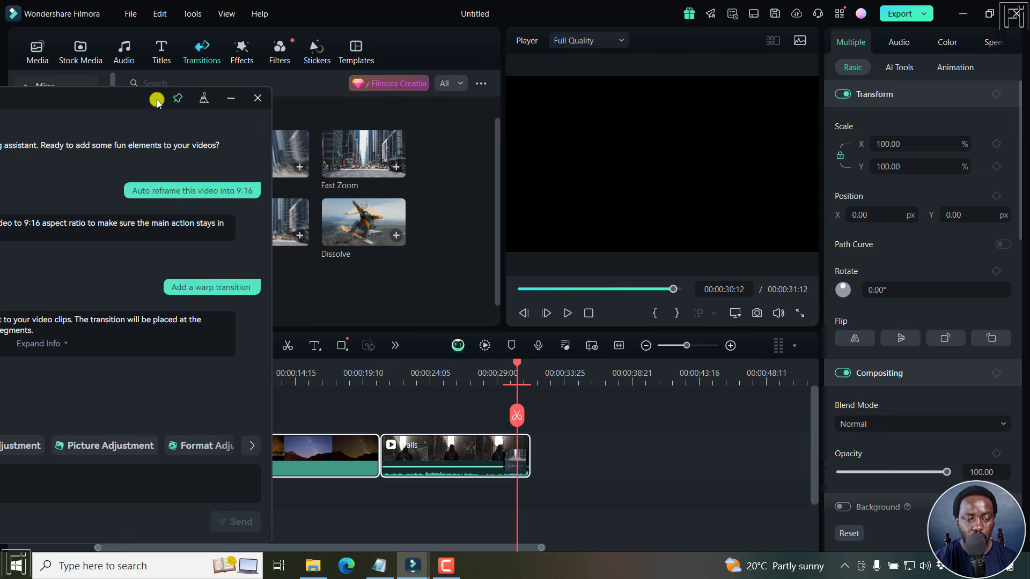
# Examine Copilot's expanded details for the warp transition, including the alternative transitions, and browse its command categories.
pyautogui.moveTo(160, 102); pyautogui.dragTo(445, 76)
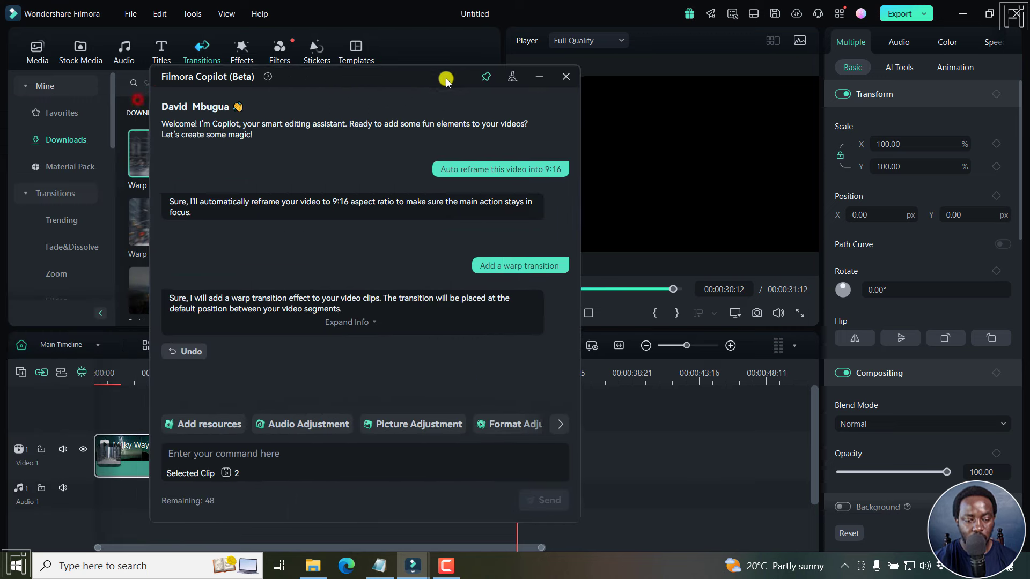
pyautogui.click(375, 322)
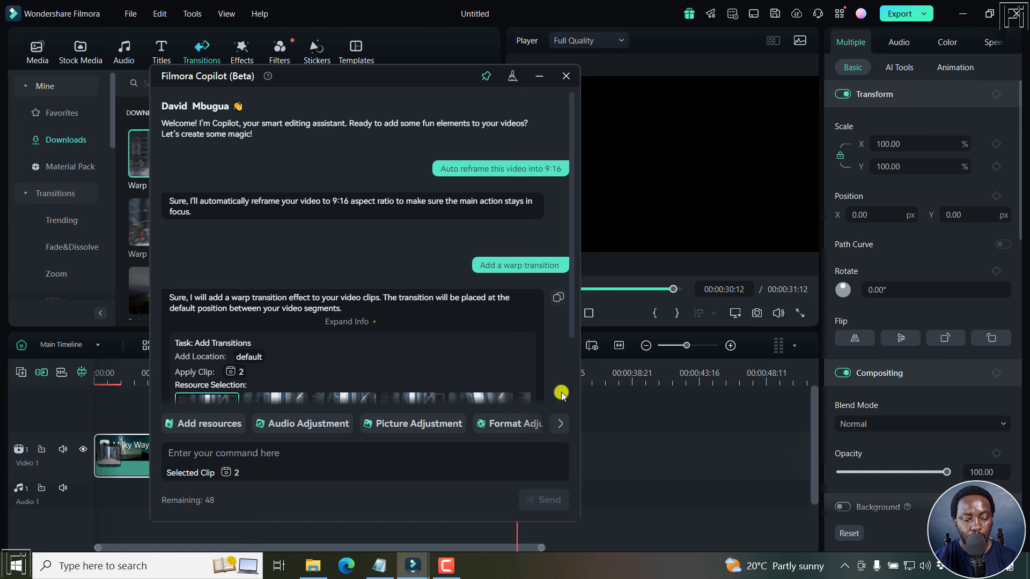
pyautogui.moveTo(573, 306); pyautogui.dragTo(572, 384)
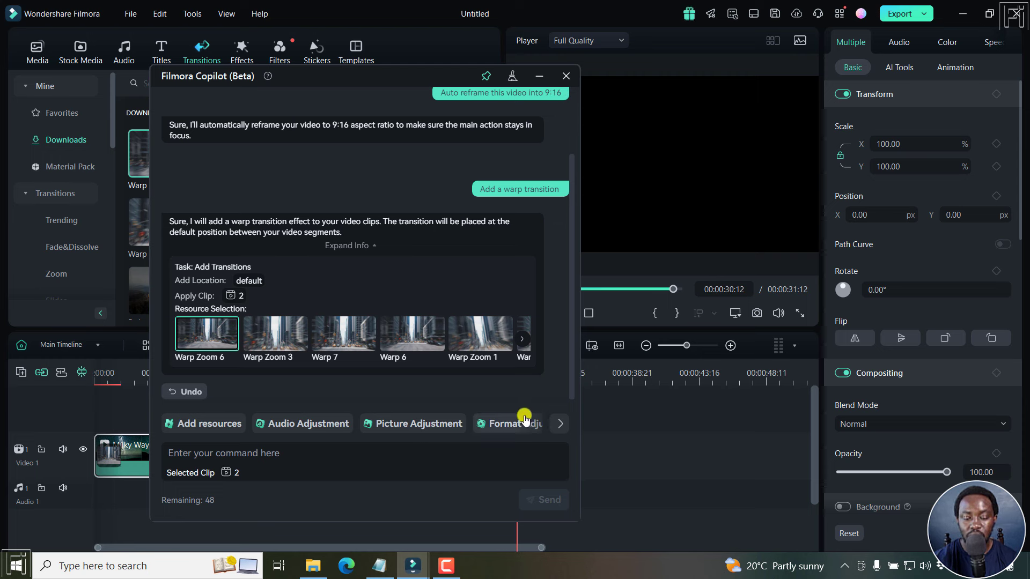
pyautogui.click(556, 425)
pyautogui.click(555, 424)
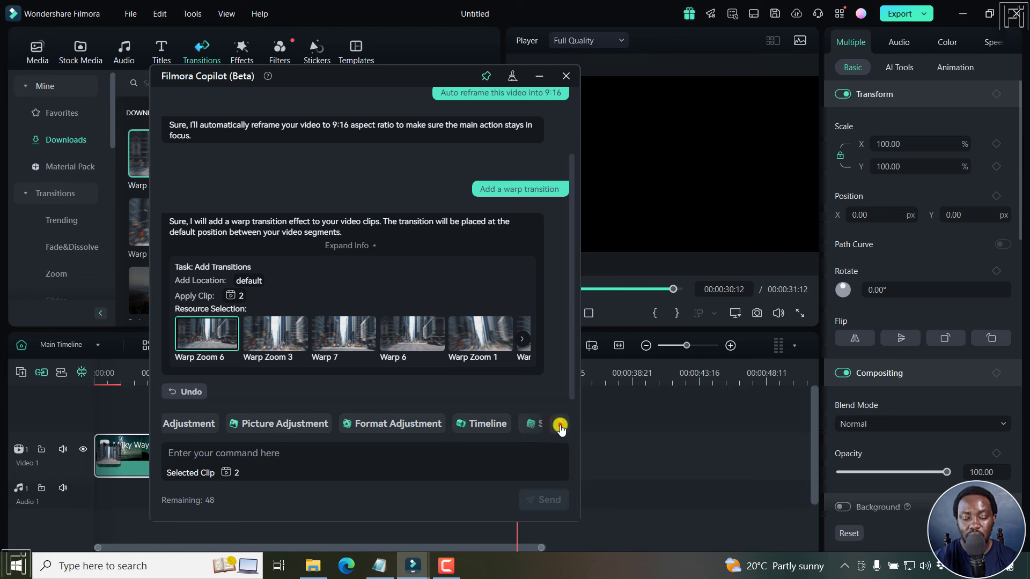
pyautogui.click(559, 425)
pyautogui.click(559, 425)
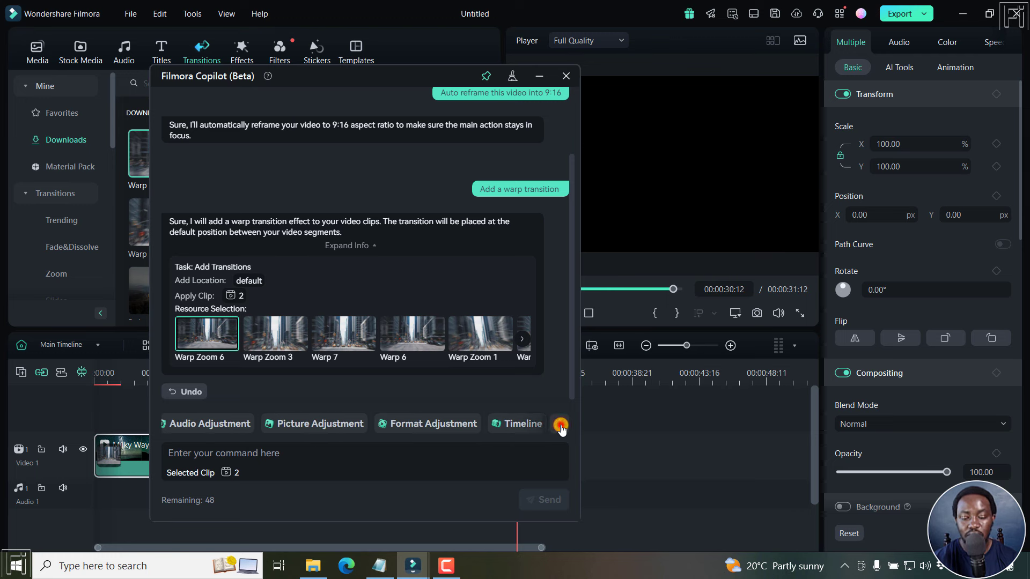
# Close Copilot and delete both the Milky Way and Walls clips from the timeline.
pyautogui.click(566, 78)
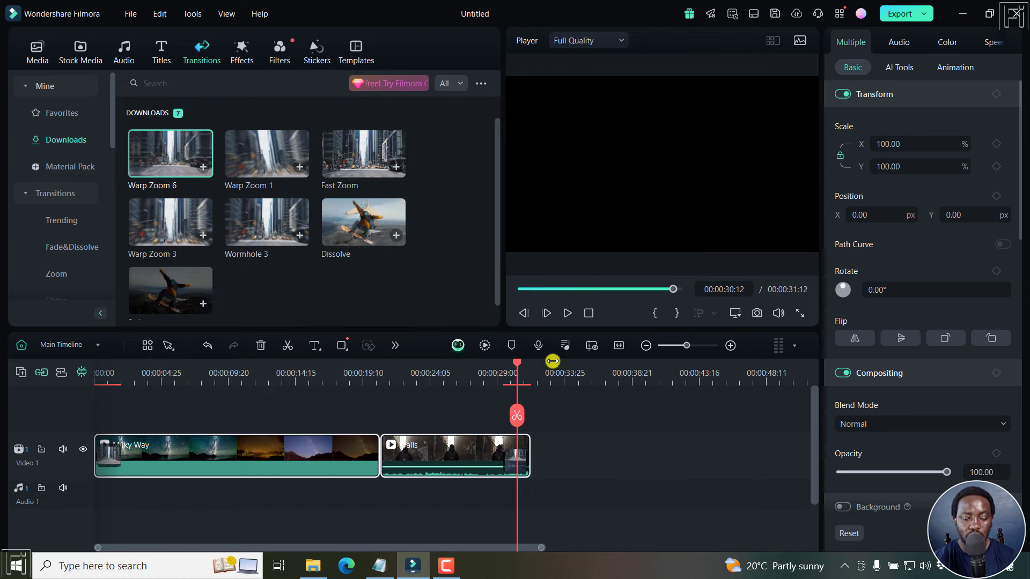
pyautogui.moveTo(566, 456); pyautogui.dragTo(260, 430)
pyautogui.press('Delete')
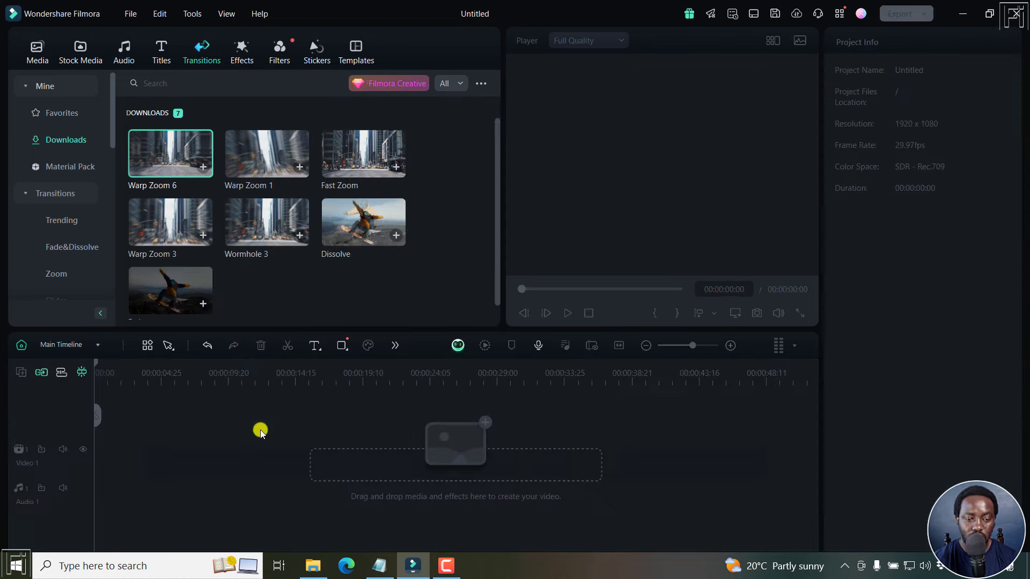
# Import the raw first-interview video recording and place it at the start of Video 1, matching the project to 1920 x 1080 24fps.
pyautogui.click(37, 54)
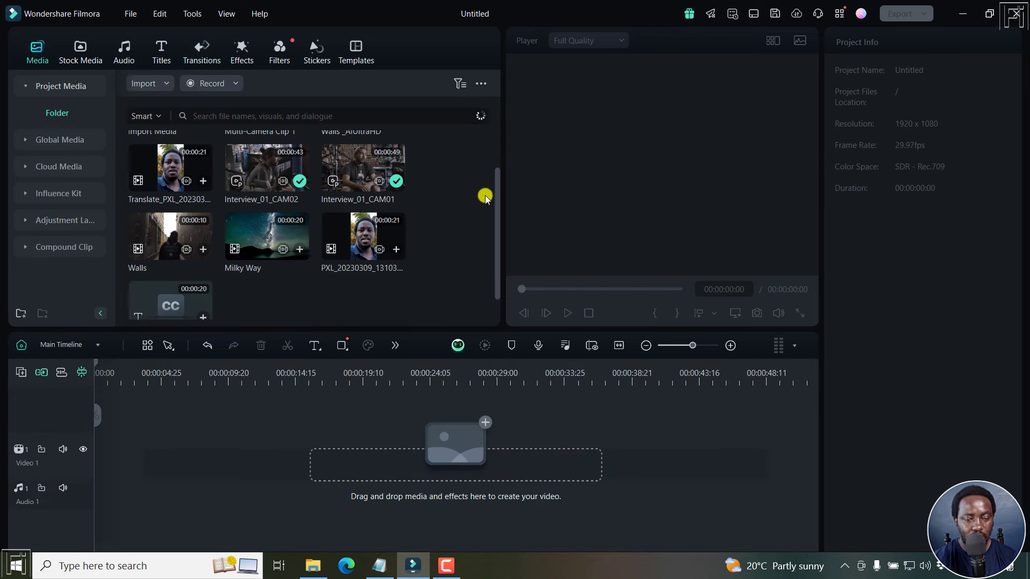
pyautogui.moveTo(494, 181); pyautogui.dragTo(490, 101)
pyautogui.click(166, 173)
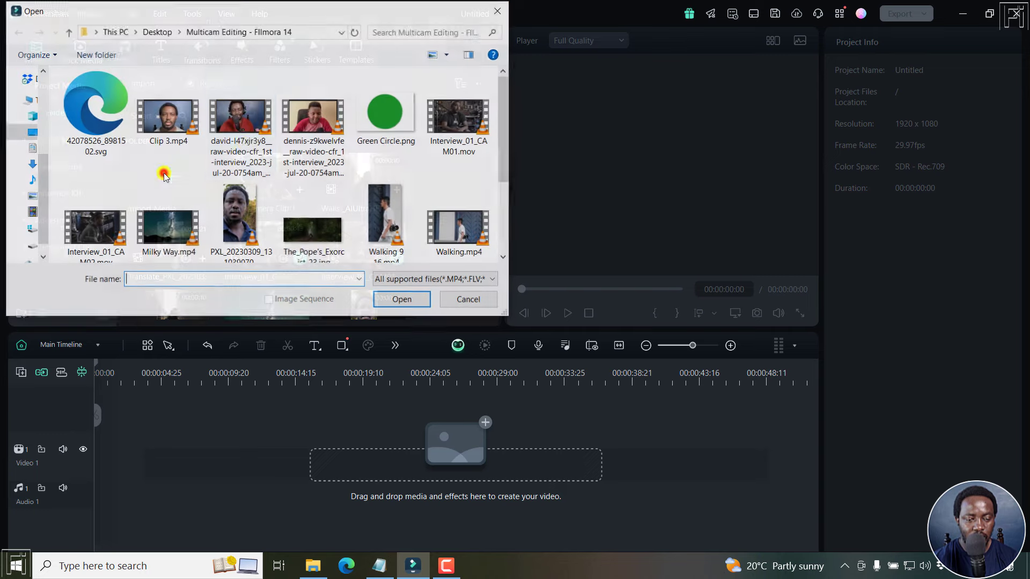
pyautogui.click(231, 116)
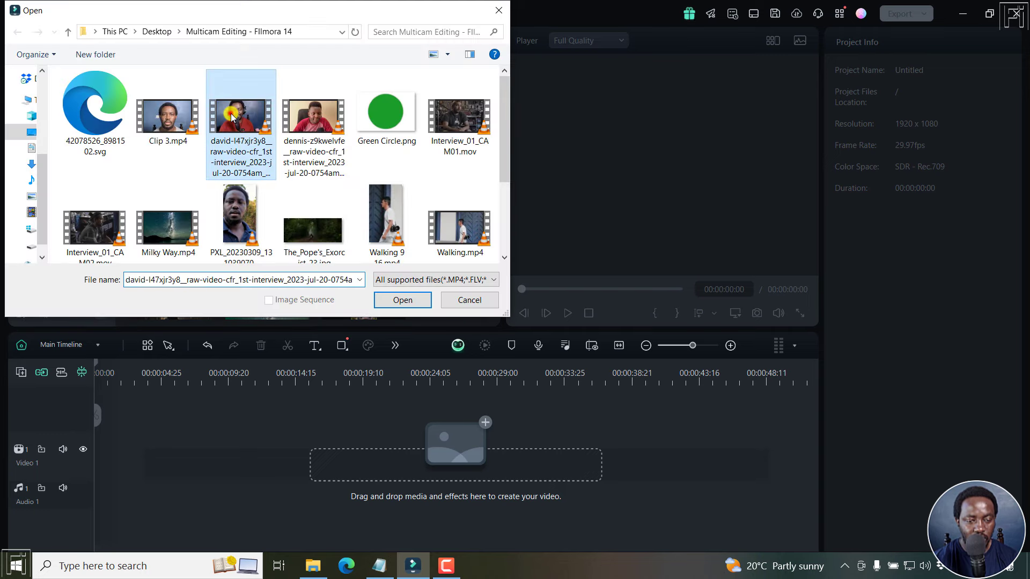
pyautogui.click(401, 300)
pyautogui.moveTo(490, 194); pyautogui.dragTo(485, 315)
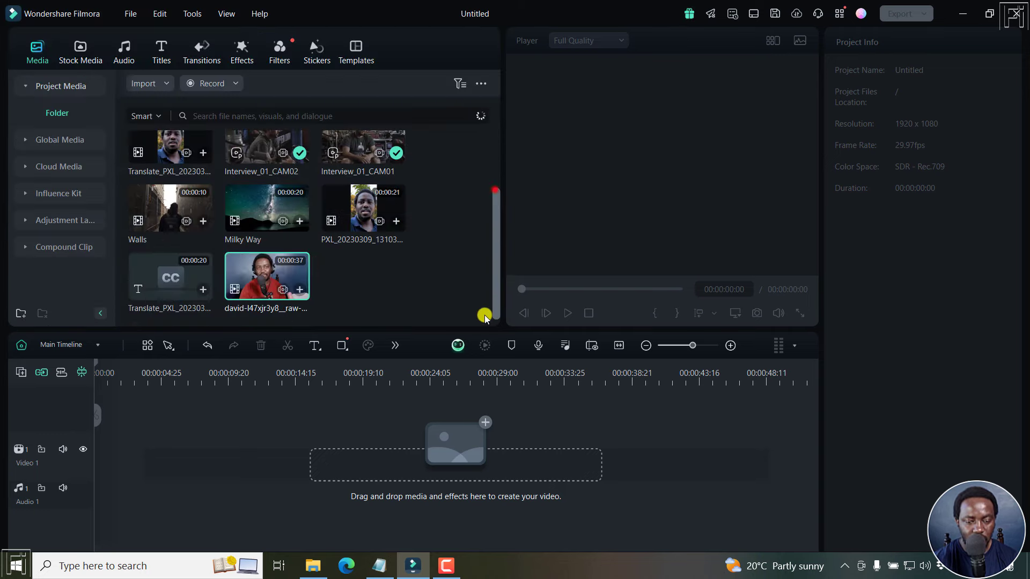
pyautogui.moveTo(257, 281); pyautogui.dragTo(92, 477)
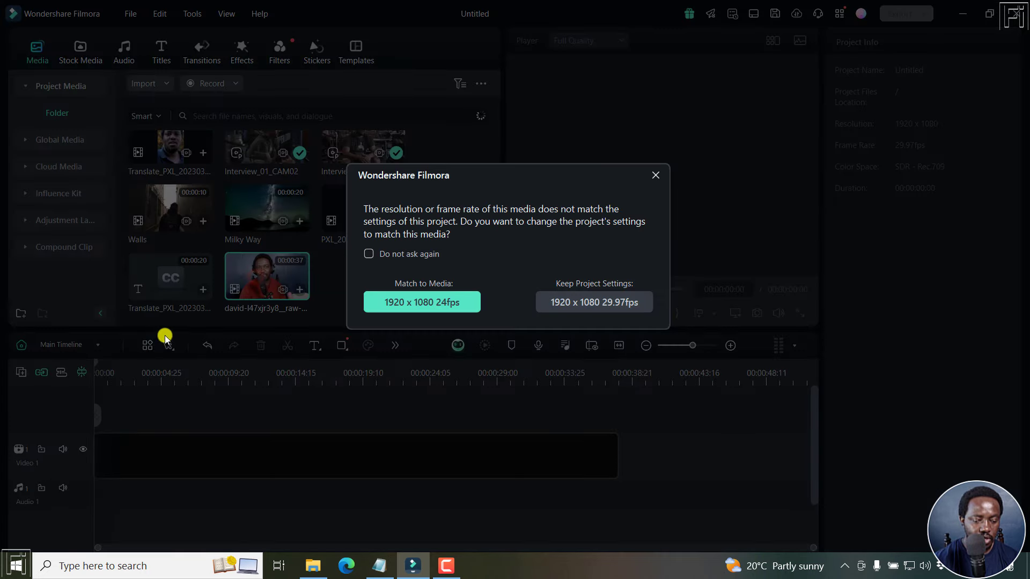
pyautogui.click(402, 295)
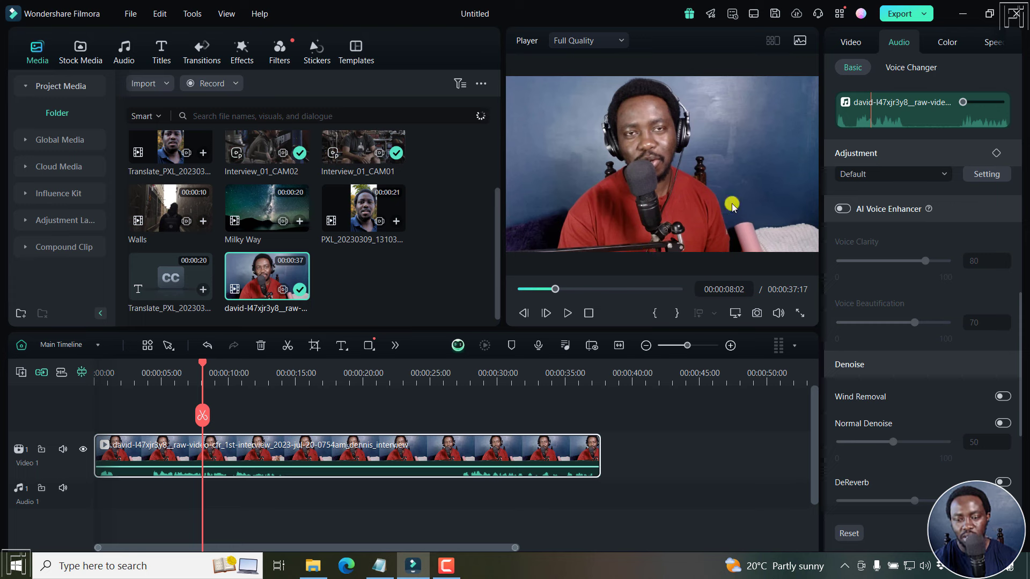
# Turn on Video Denoise in the AI video tools for the interview clip, with smoothness at Normal.
pyautogui.click(846, 44)
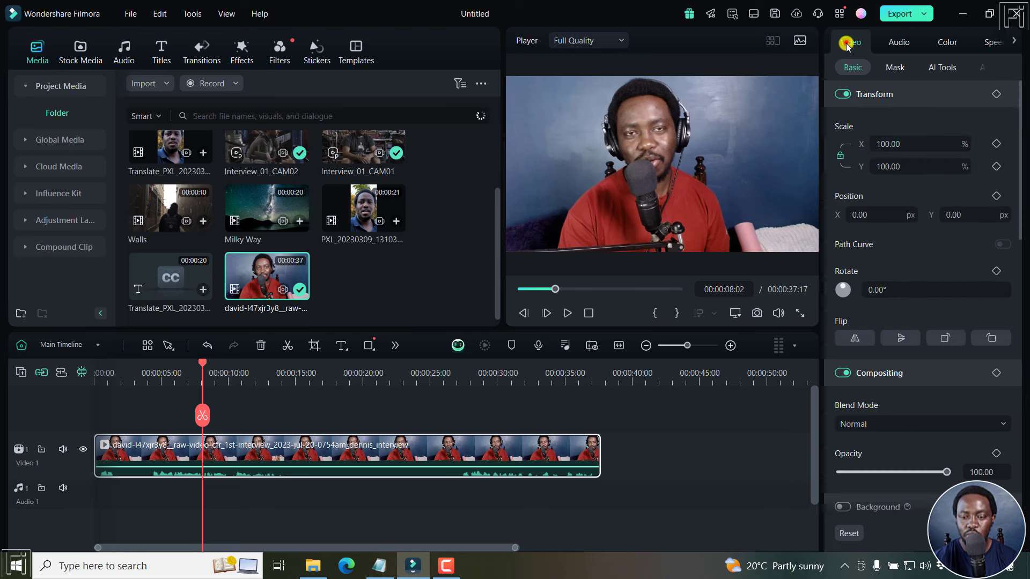
pyautogui.moveTo(1018, 170); pyautogui.dragTo(1022, 345)
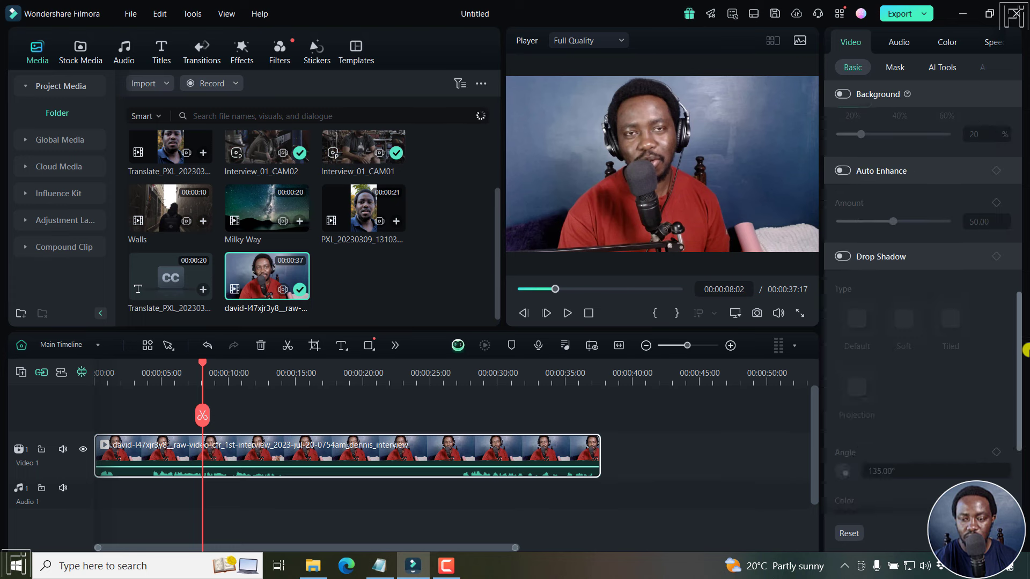
pyautogui.click(943, 70)
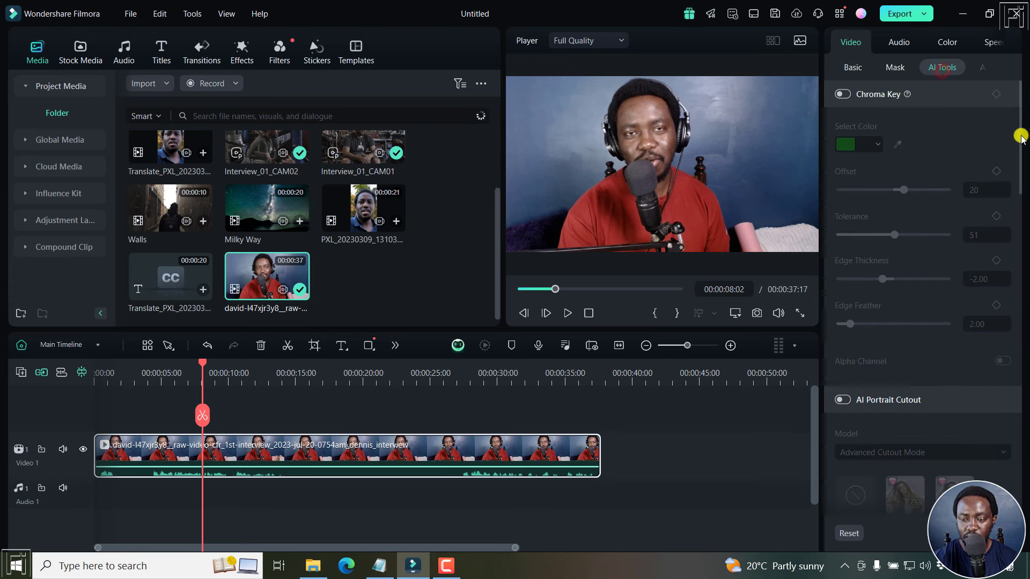
pyautogui.moveTo(1020, 137); pyautogui.dragTo(1023, 452)
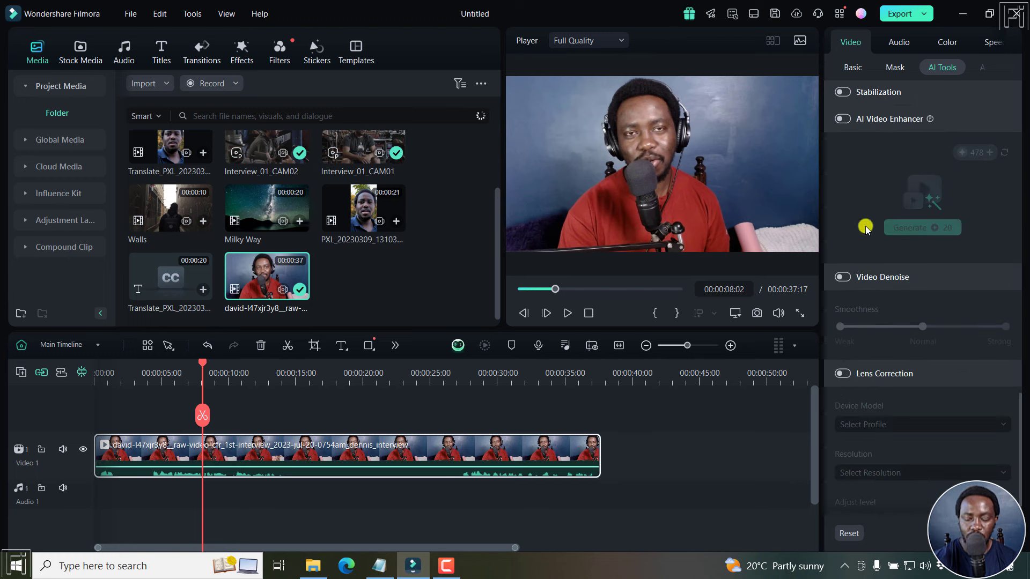
pyautogui.click(842, 277)
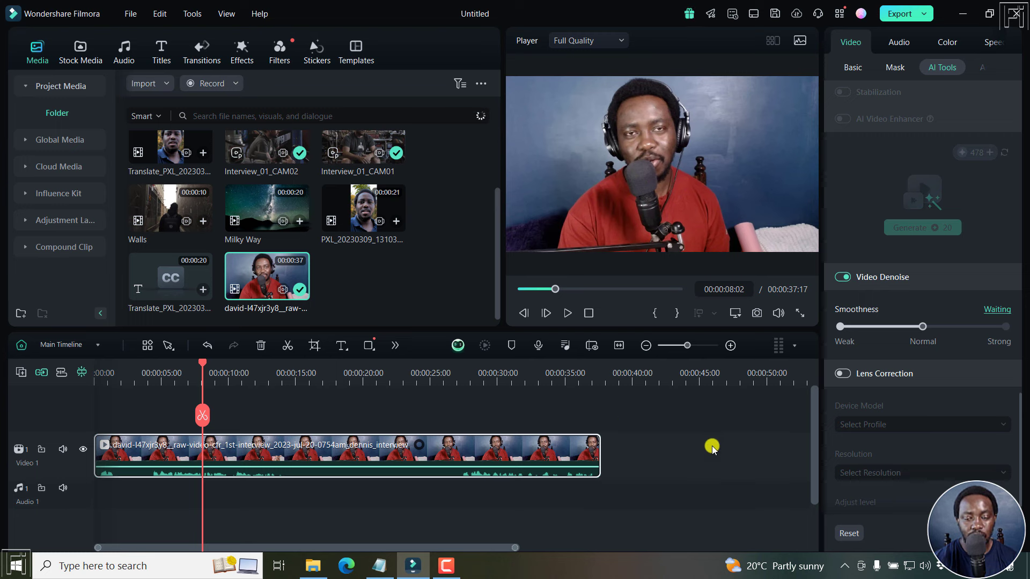
# Check the Video Denoise job among the project tasks and look through the AI Creations tasks.
pyautogui.click(997, 310)
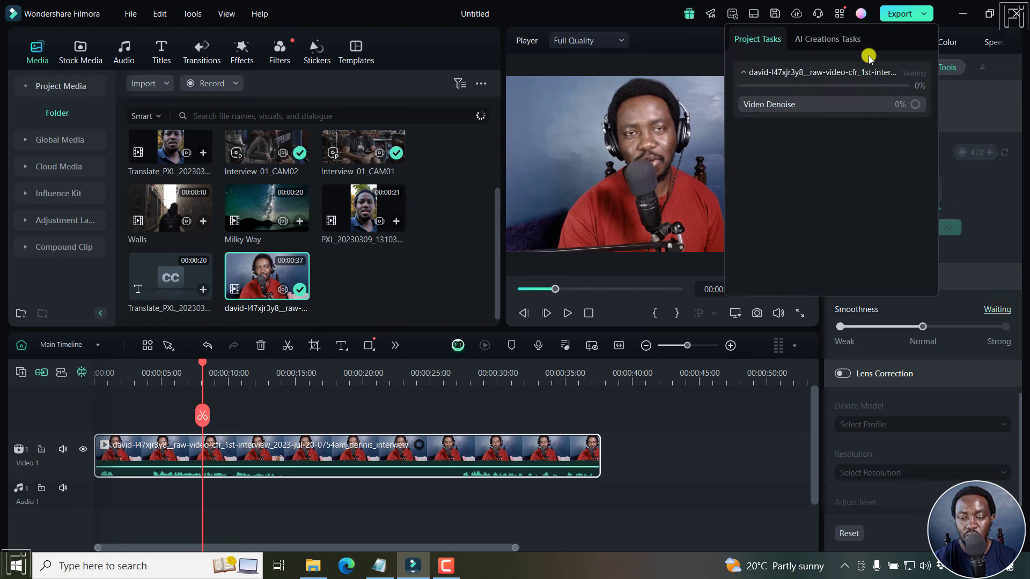
pyautogui.click(817, 42)
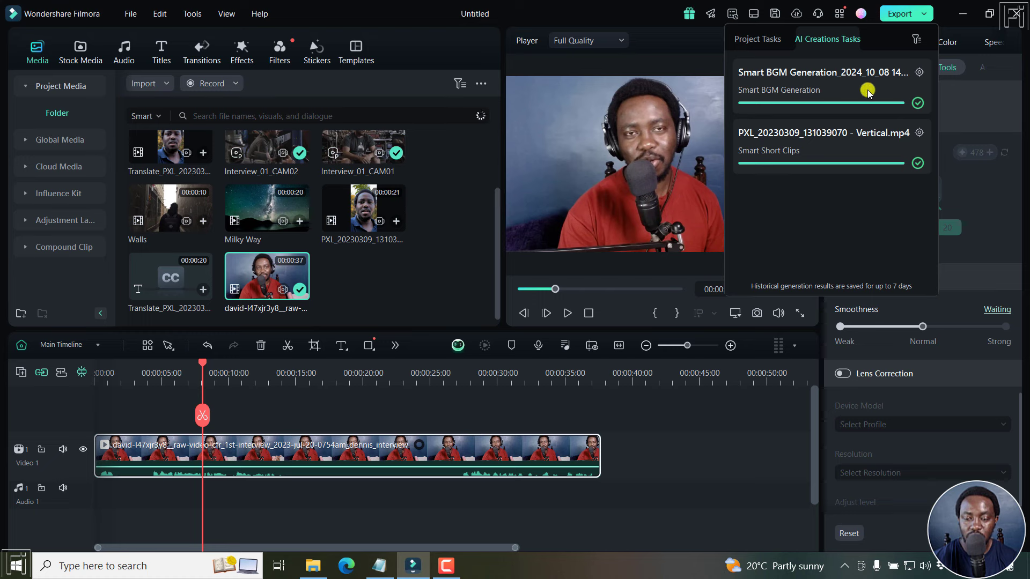
pyautogui.click(758, 41)
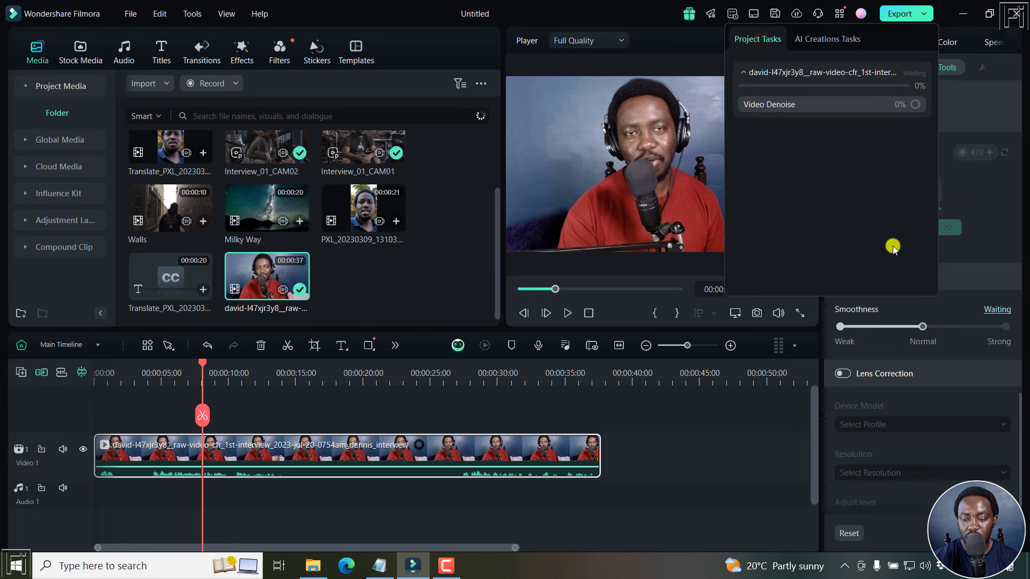
# Close the task list, turn off Video Denoise for the interview clip and deselect it.
pyautogui.click(1001, 270)
pyautogui.click(842, 319)
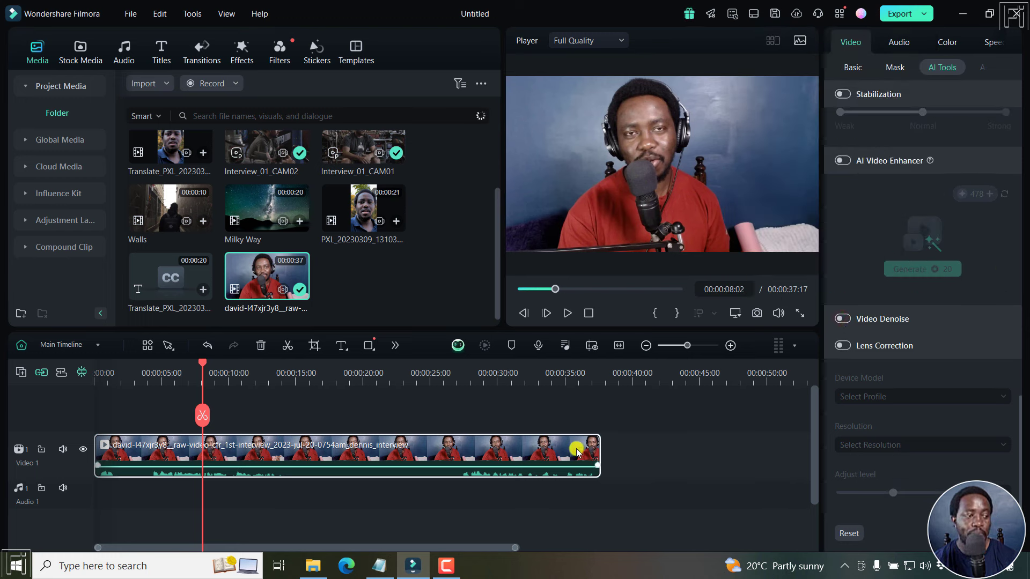
pyautogui.click(704, 437)
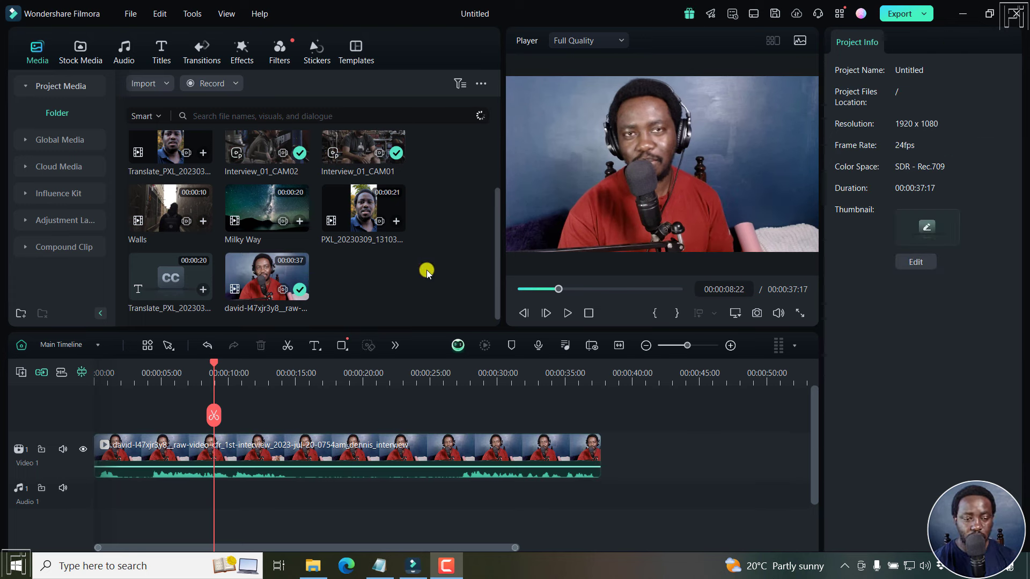
# Import the vector image 42078526_8981502.svg into the project media.
pyautogui.moveTo(497, 215); pyautogui.dragTo(496, 135)
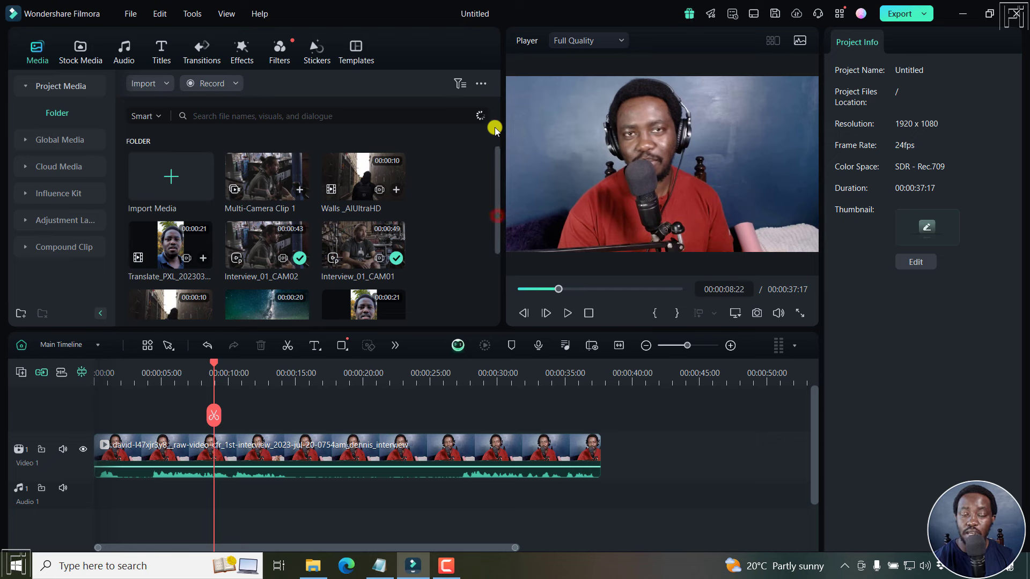
pyautogui.click(163, 187)
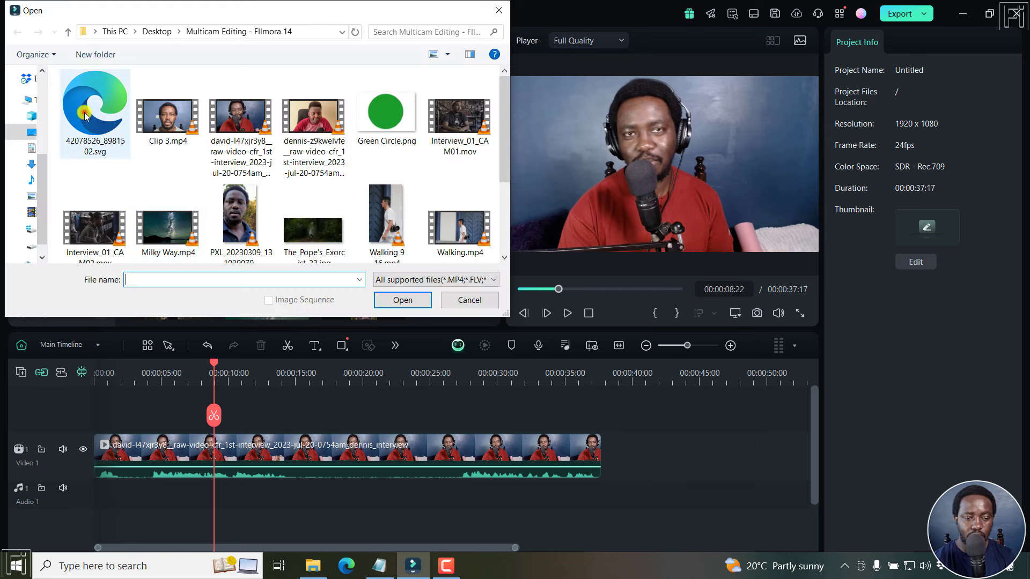
pyautogui.click(85, 114)
pyautogui.click(402, 300)
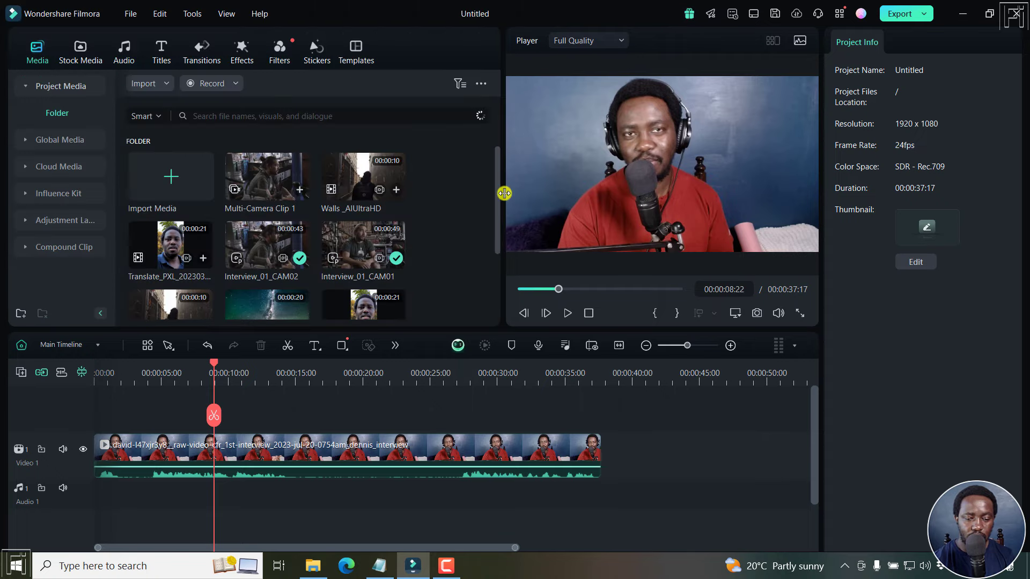
# Place the SVG image on Video 2 above the interview clip at 00:00:08:22 and enlarge it to fill the frame.
pyautogui.moveTo(497, 185); pyautogui.dragTo(492, 258)
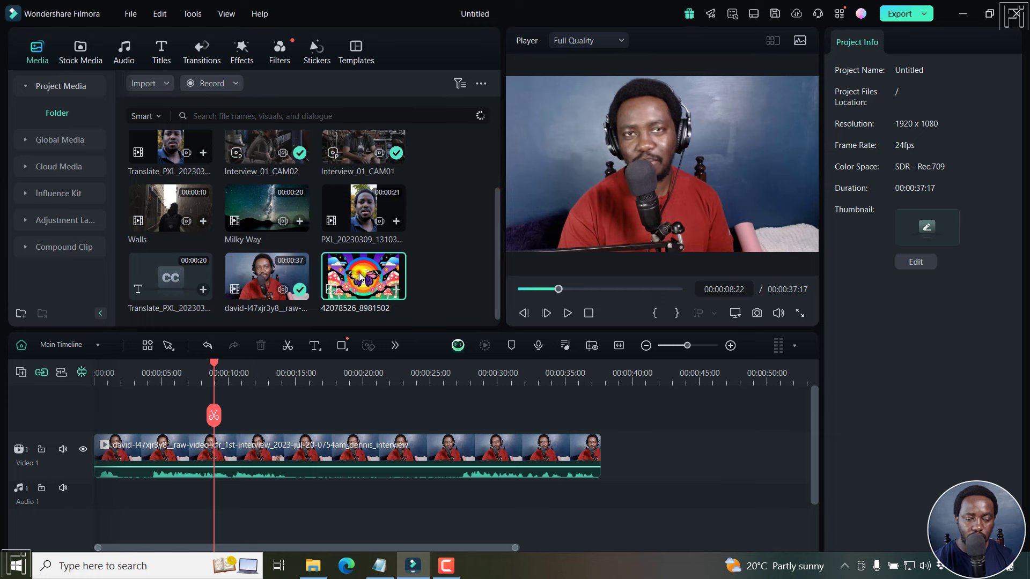
pyautogui.moveTo(360, 275); pyautogui.dragTo(226, 403)
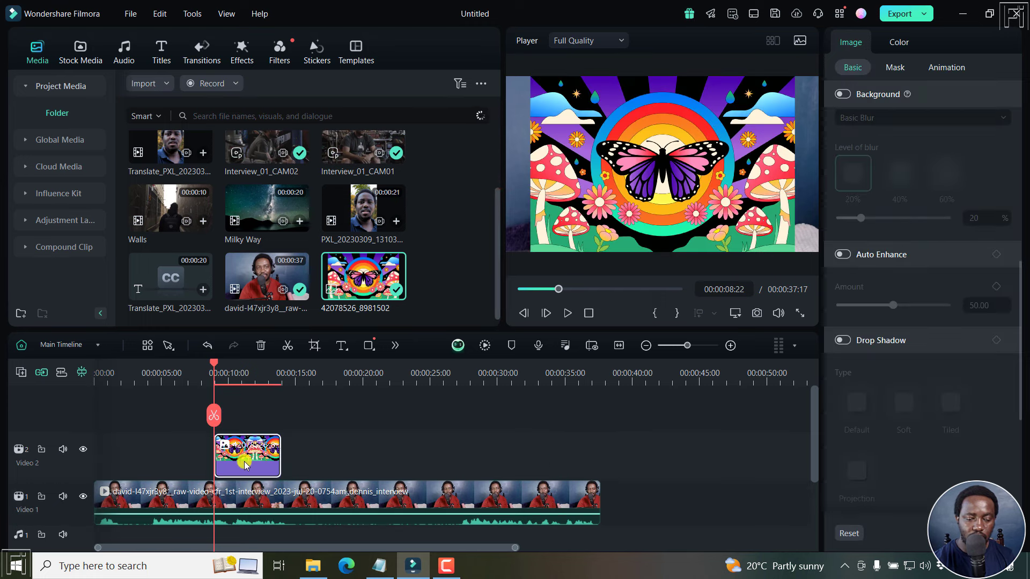
pyautogui.click(580, 164)
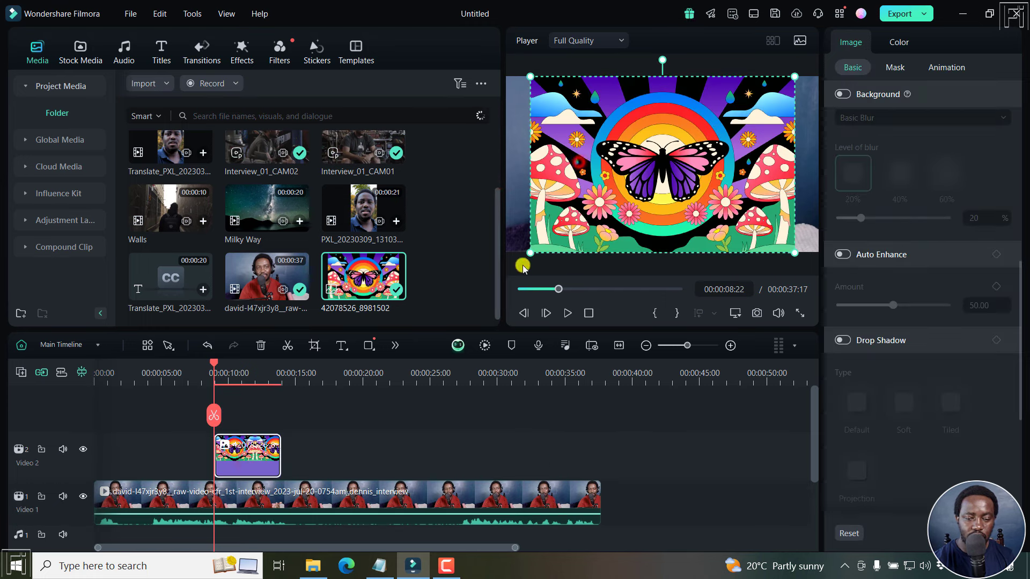
pyautogui.moveTo(532, 247); pyautogui.dragTo(437, 335)
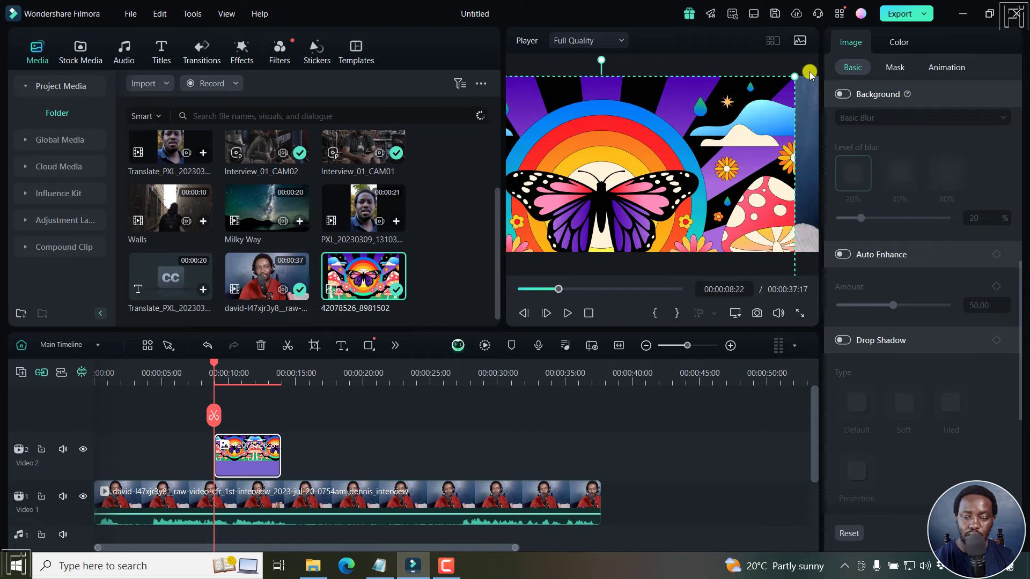
pyautogui.moveTo(796, 77); pyautogui.dragTo(850, 39)
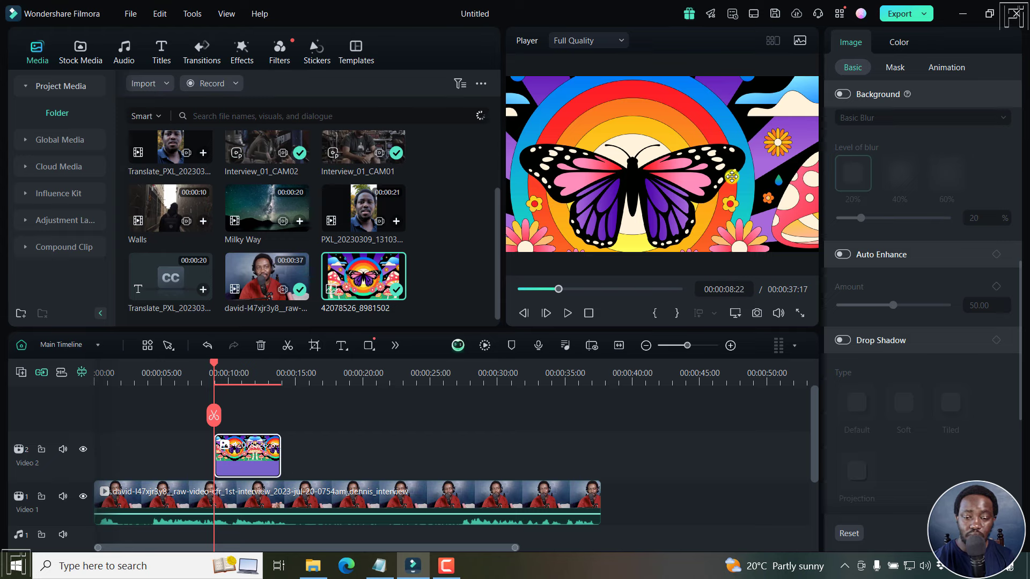
# Delete the SVG image and the interview clip from the timeline.
pyautogui.click(240, 377)
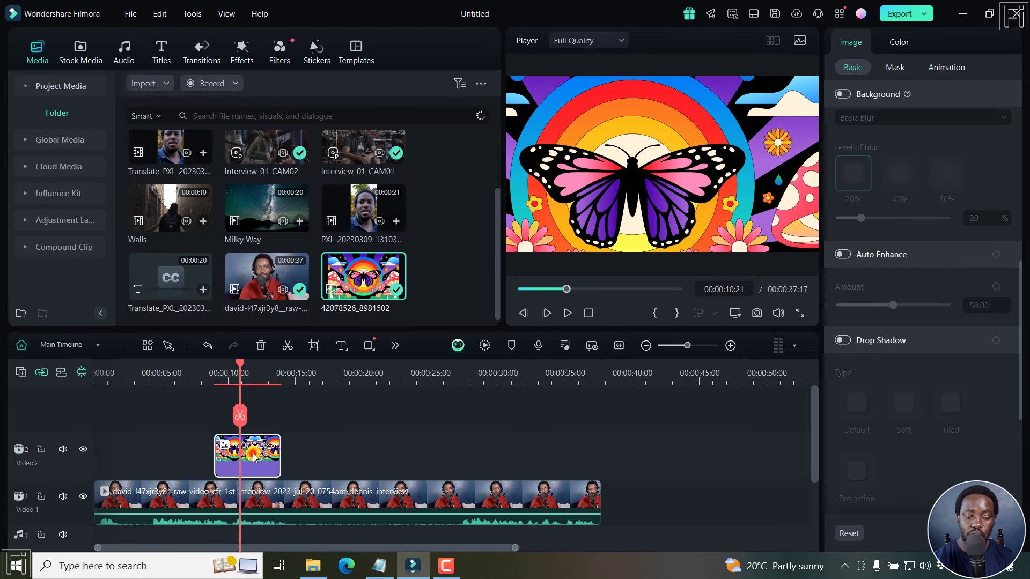
pyautogui.press('Delete')
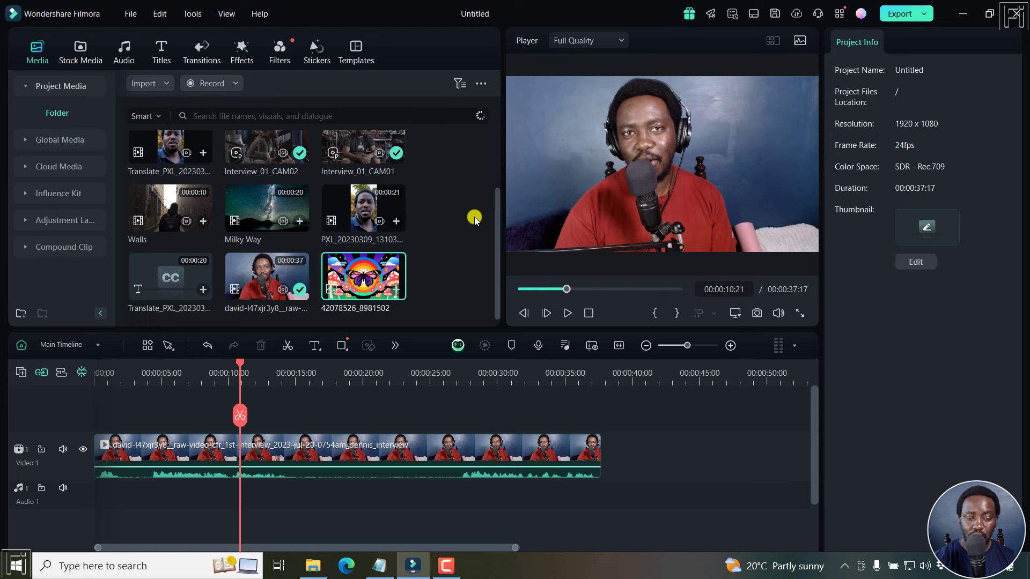
pyautogui.doubleClick(265, 150)
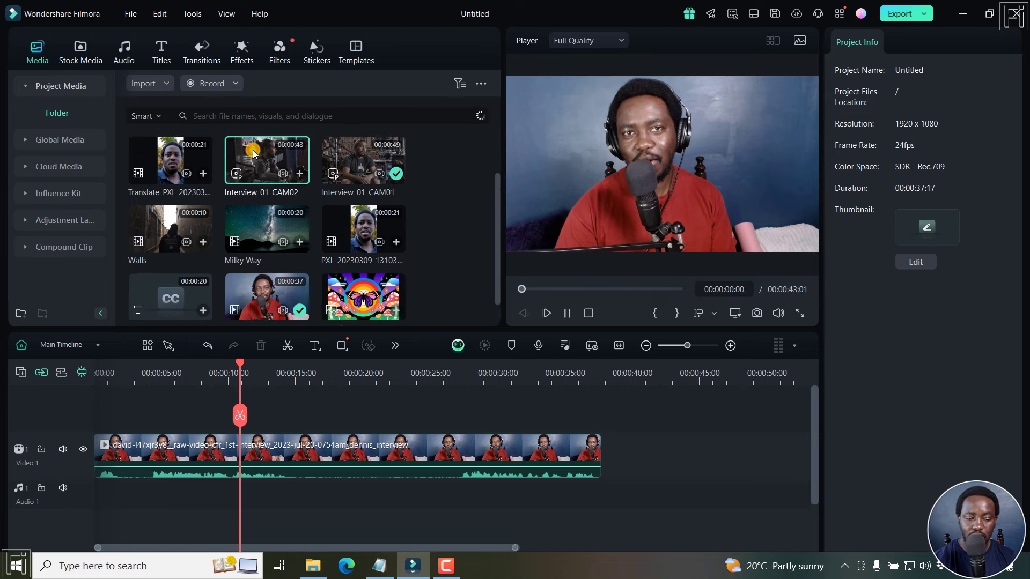
pyautogui.click(354, 466)
pyautogui.press('Delete')
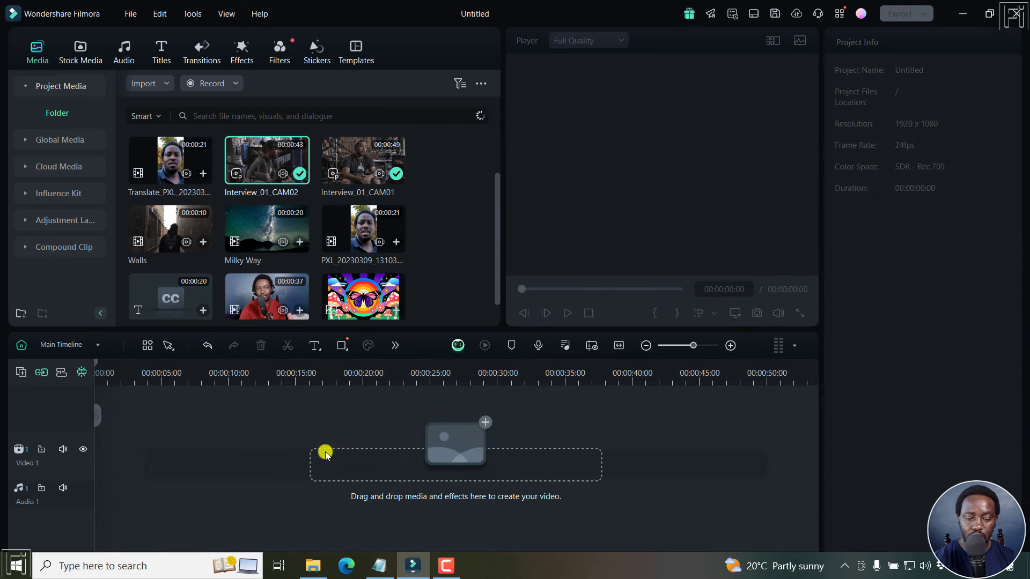
# Add Interview_01_CAM02 and Interview_01_CAM01 with the project matched to 1280 x 720 24fps, stacking CAM02 on Video 2 above CAM01.
pyautogui.moveTo(442, 168); pyautogui.dragTo(195, 440)
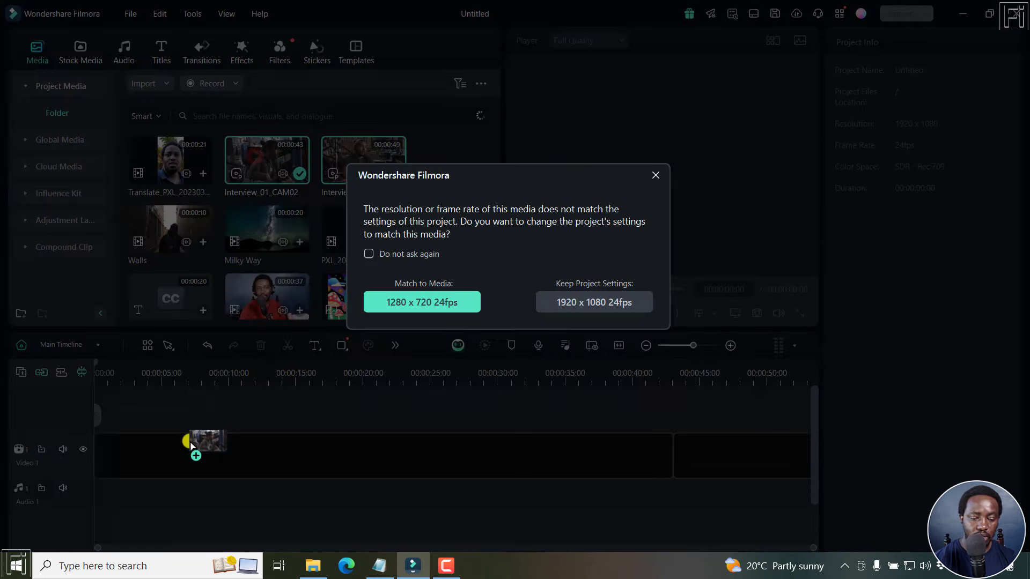
pyautogui.click(422, 301)
pyautogui.click(331, 406)
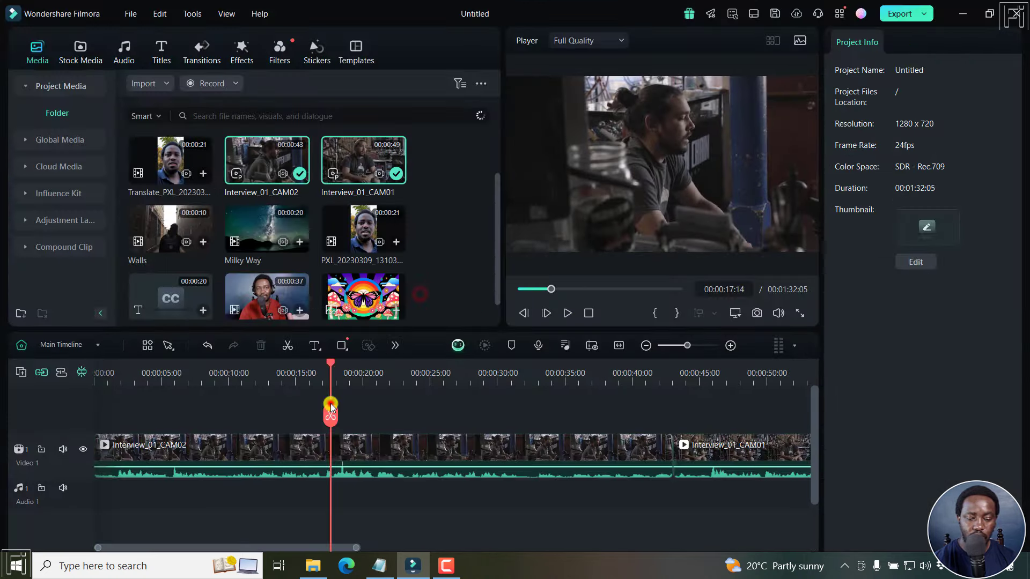
pyautogui.moveTo(333, 449); pyautogui.dragTo(311, 414)
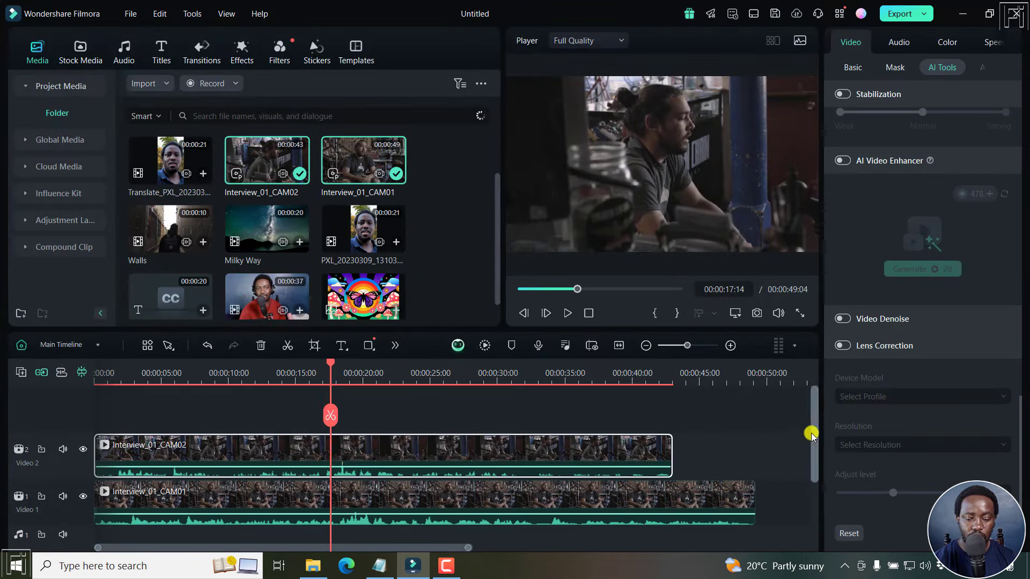
# Open the Audio Mixer for both interview clips, pan Video 1 to -100 and Video 2 to 91.08, and preview the sound briefly.
pyautogui.moveTo(243, 393); pyautogui.dragTo(266, 521)
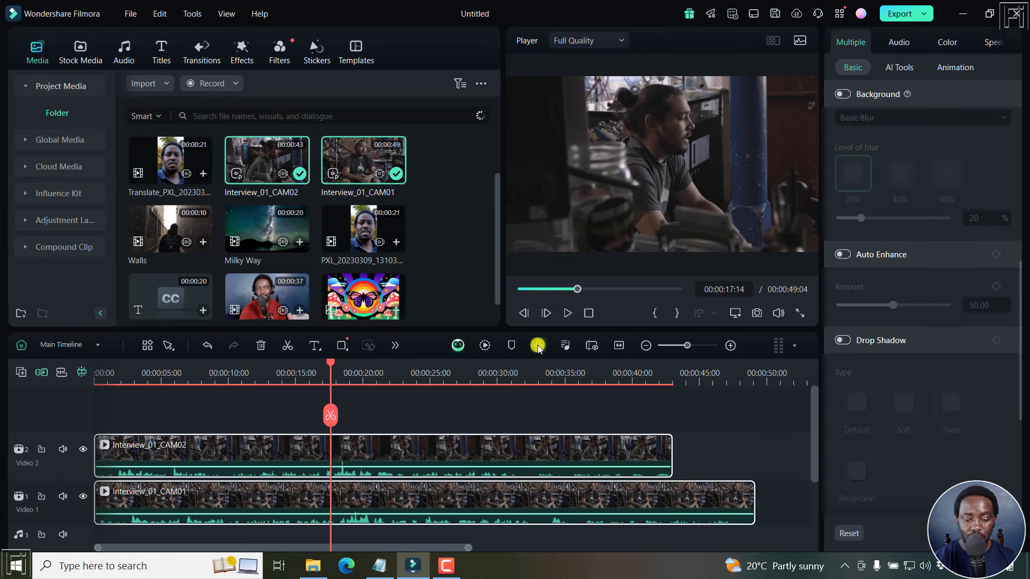
pyautogui.click(565, 346)
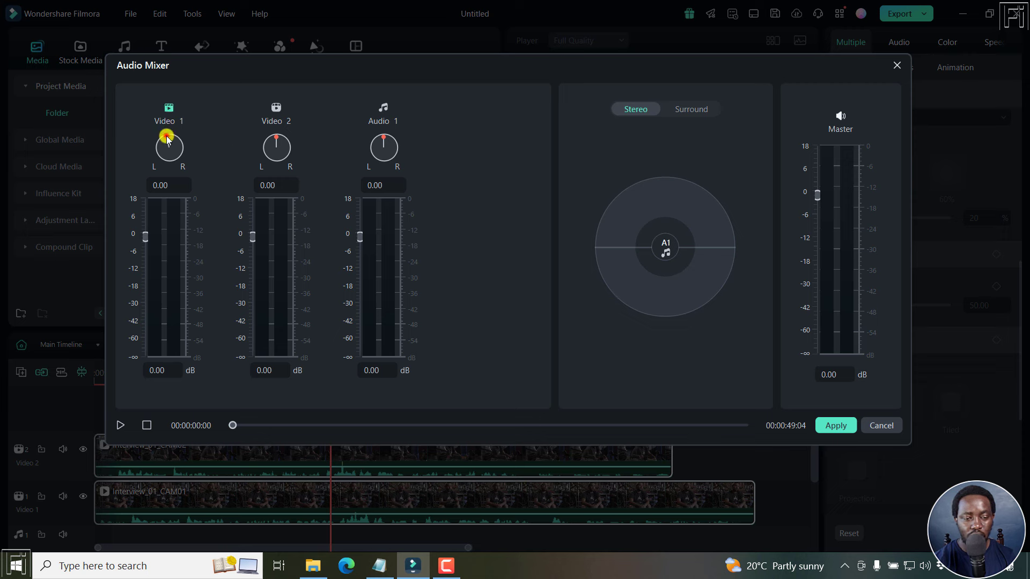
pyautogui.moveTo(167, 138); pyautogui.dragTo(159, 158)
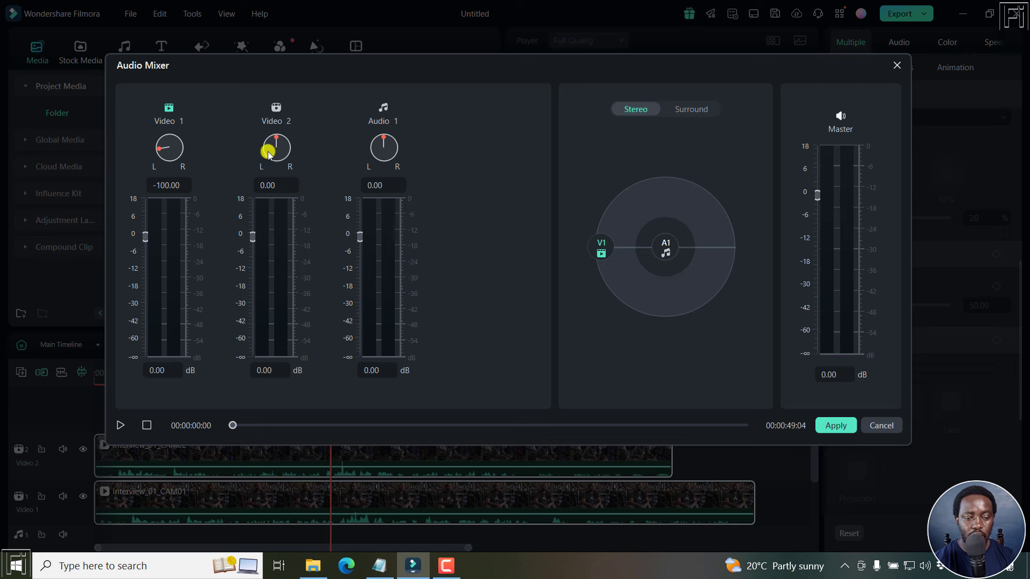
pyautogui.moveTo(268, 154)
pyautogui.mouseDown()
pyautogui.moveTo(269, 131)
pyautogui.moveTo(312, 123)
pyautogui.moveTo(348, 151)
pyautogui.mouseUp()
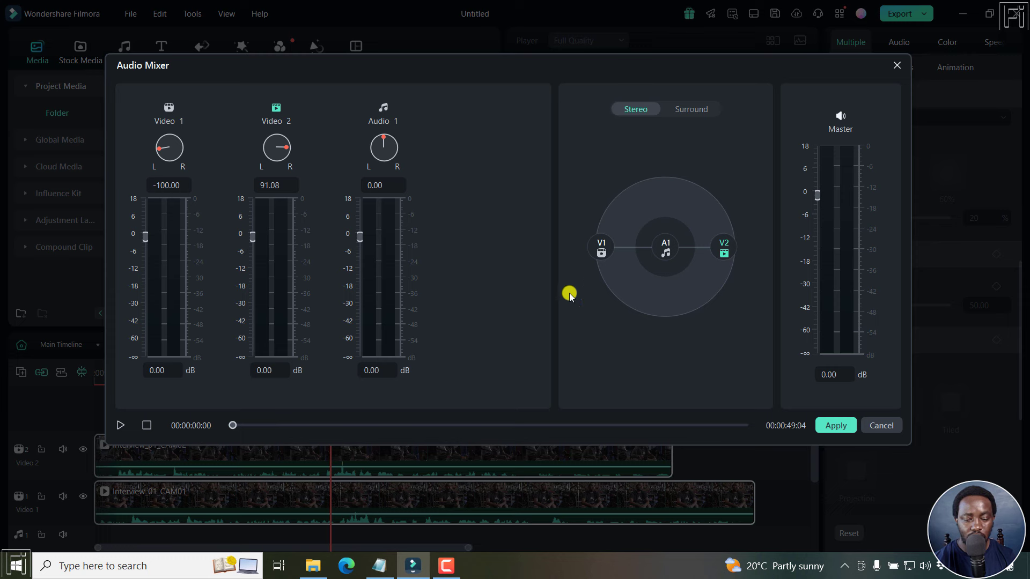
pyautogui.click(119, 425)
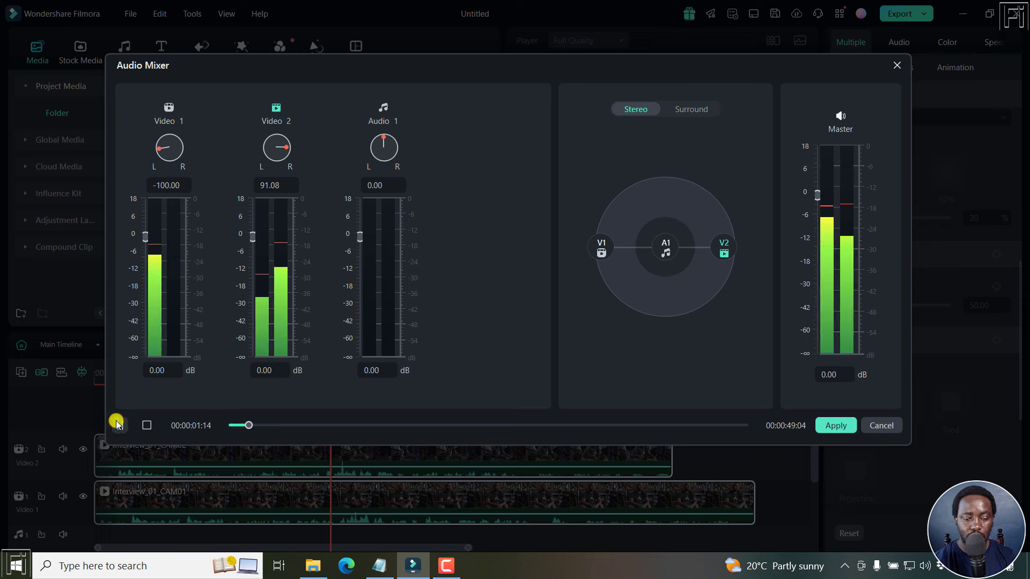
pyautogui.click(119, 425)
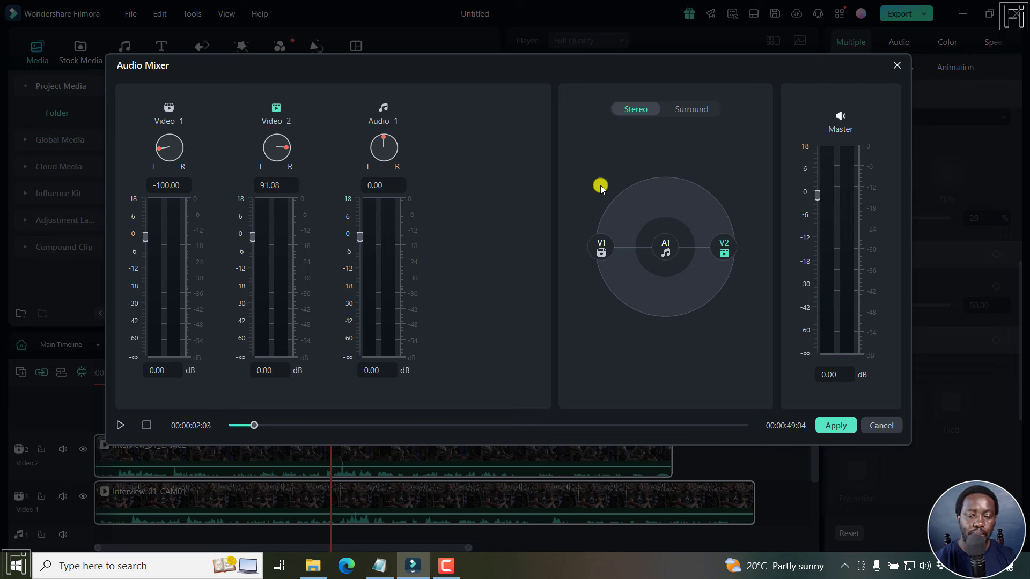
# Shift the Video 1, Video 2 and Audio 1 markers across the stereo field and bring all three close to its centre.
pyautogui.moveTo(670, 254); pyautogui.dragTo(743, 250)
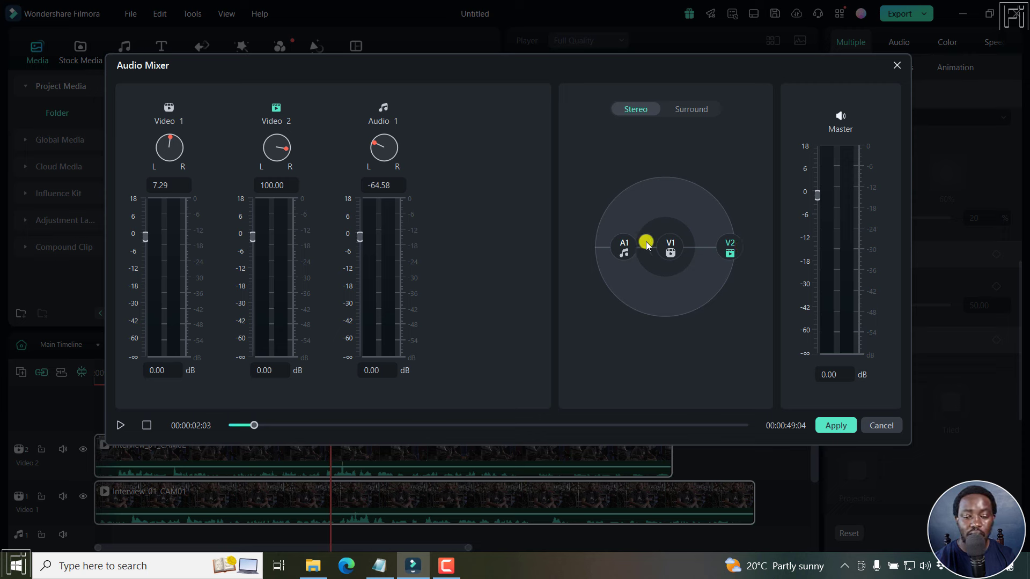
pyautogui.moveTo(624, 244); pyautogui.dragTo(760, 254)
pyautogui.moveTo(672, 244)
pyautogui.mouseDown()
pyautogui.moveTo(765, 246)
pyautogui.moveTo(663, 247)
pyautogui.mouseUp()
pyautogui.moveTo(729, 249); pyautogui.dragTo(665, 252)
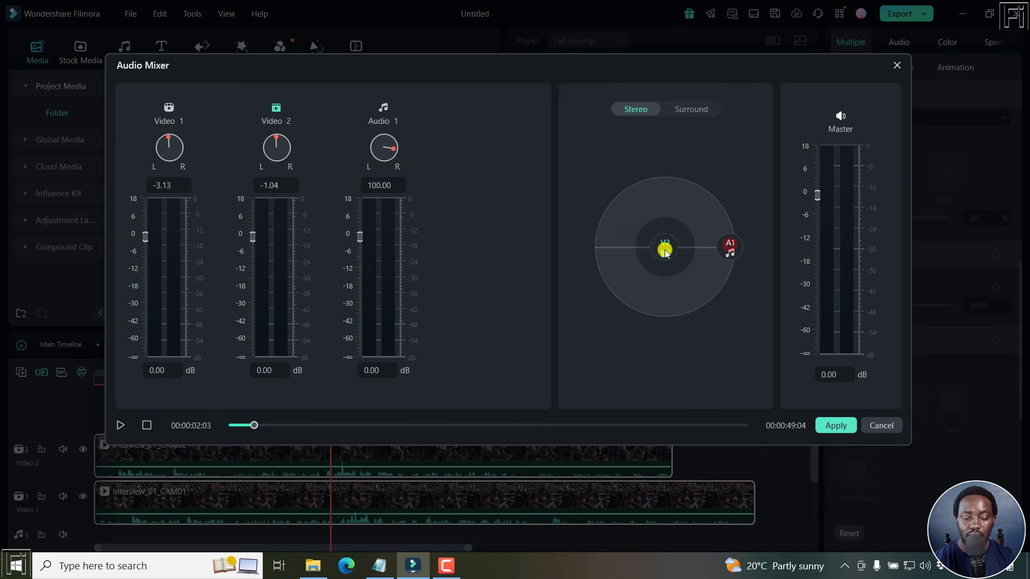
pyautogui.moveTo(730, 247); pyautogui.dragTo(661, 248)
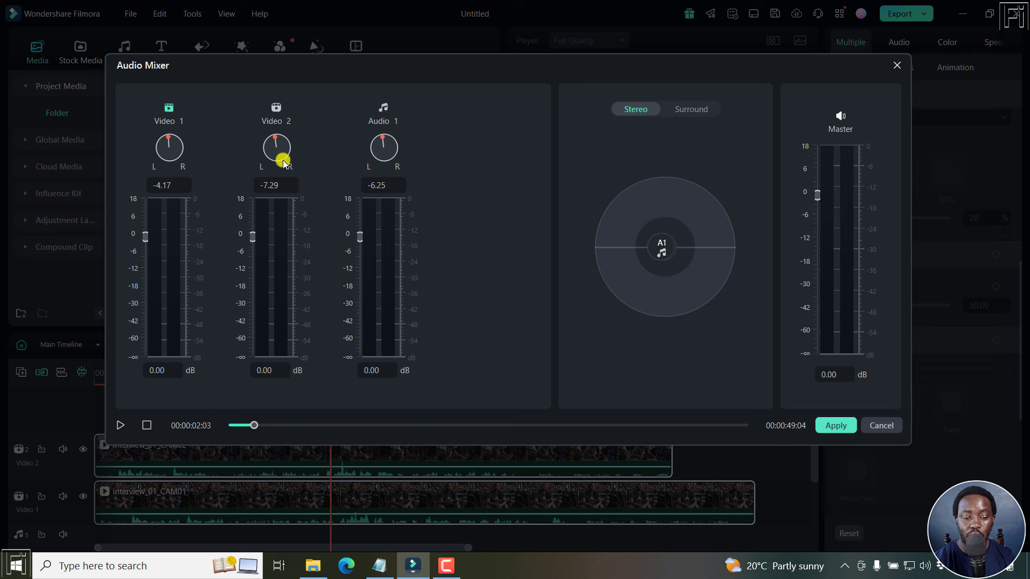
# Reset the pan of Video 2, Video 1 and Audio 1 to 0.00 and close the Audio Mixer without applying.
pyautogui.click(281, 184)
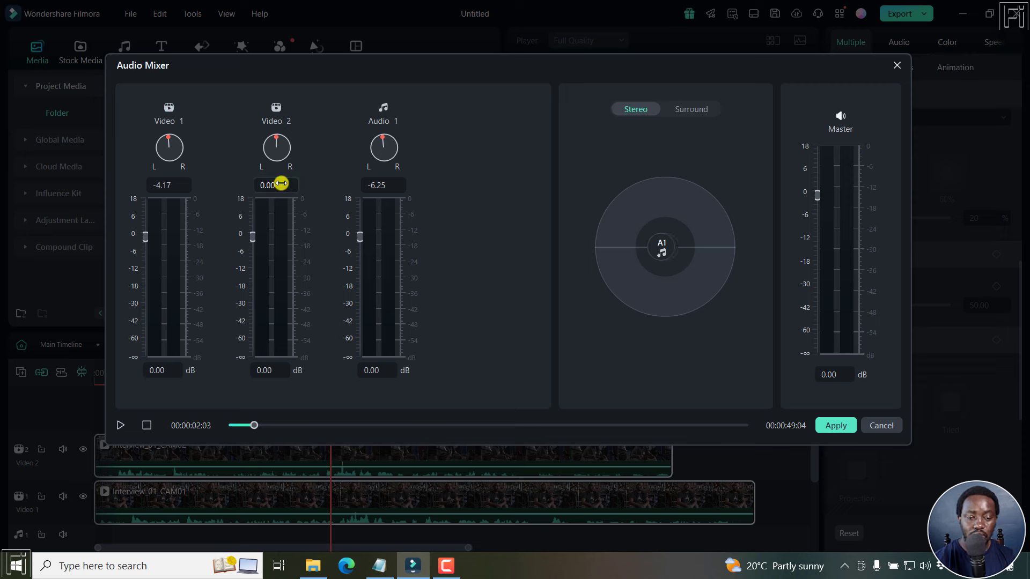
pyautogui.click(182, 185)
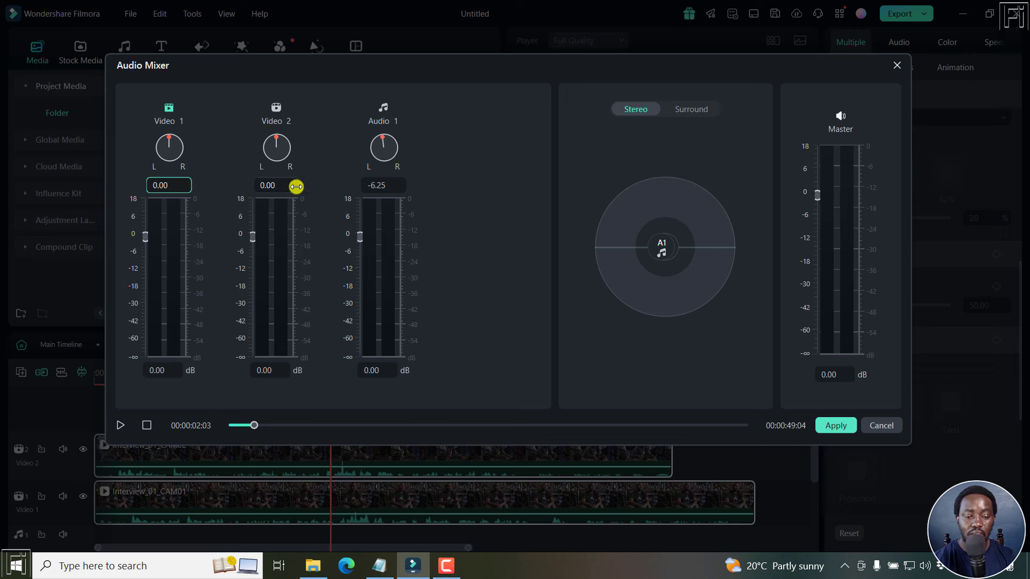
pyautogui.click(394, 189)
pyautogui.write('0')
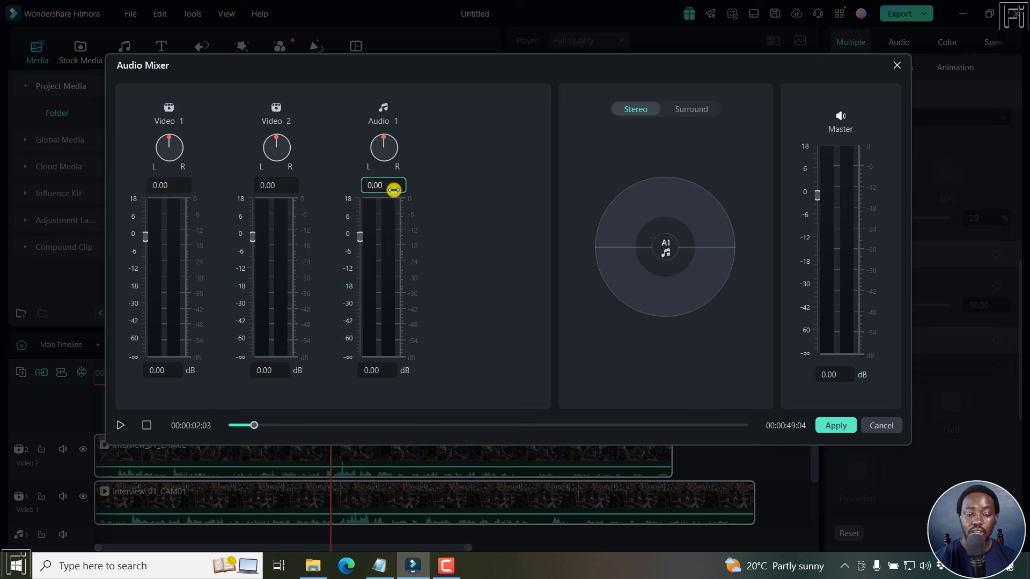
pyautogui.click(496, 195)
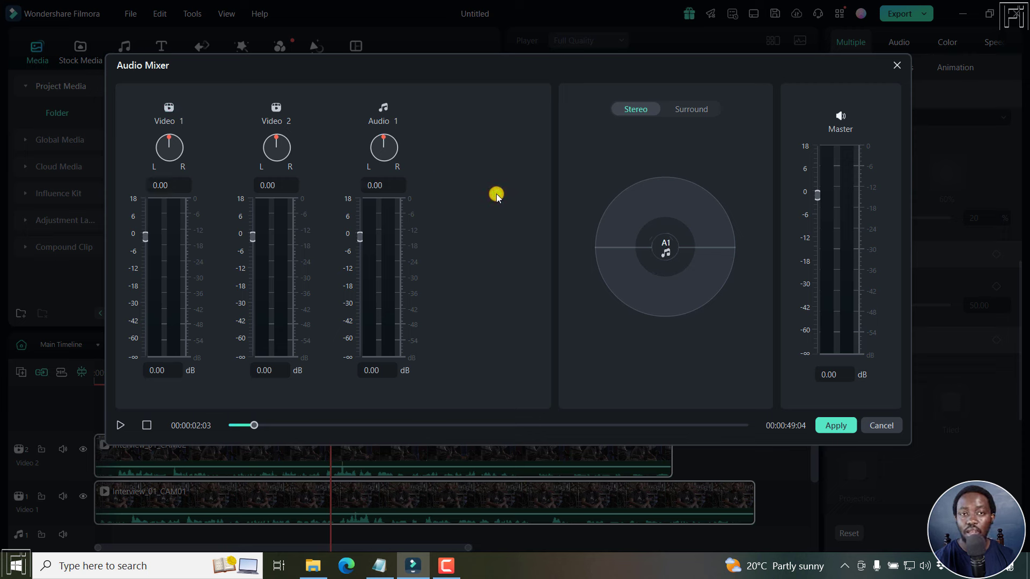
pyautogui.click(898, 65)
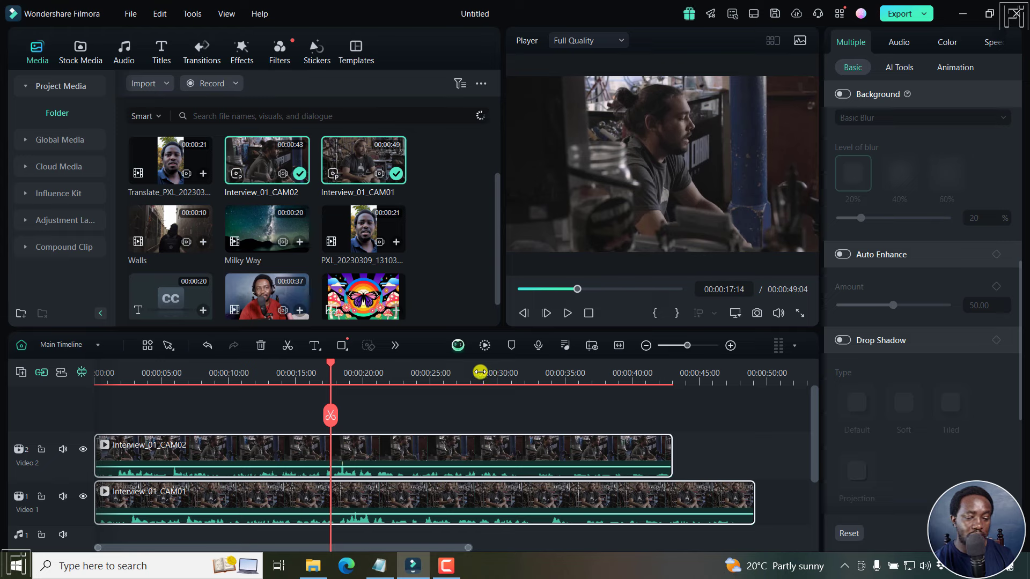
# Delete both interview clips from the timeline and place only Interview_01_CAM01 back on Video 1 at the start.
pyautogui.click(144, 369)
pyautogui.click(191, 448)
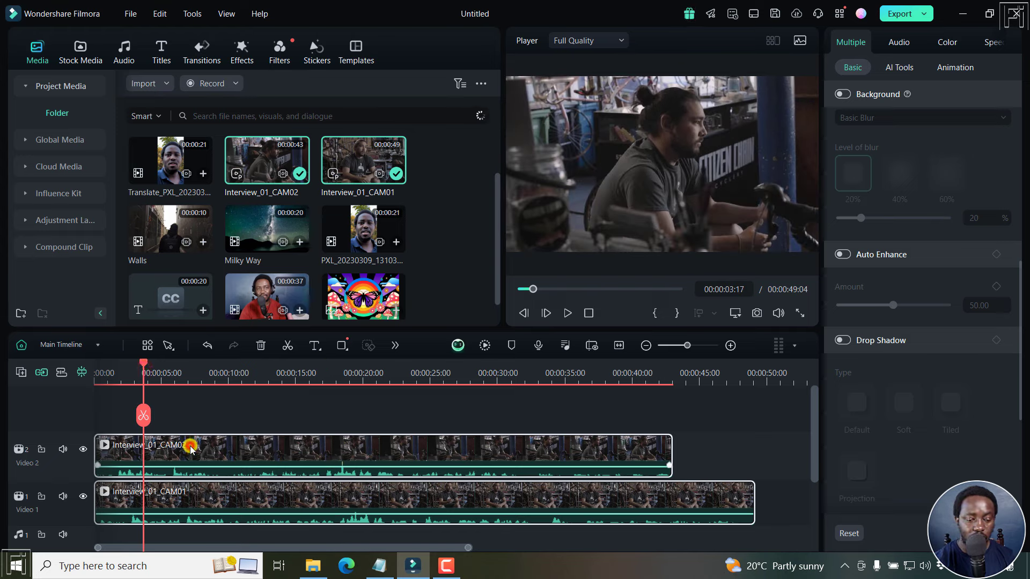
pyautogui.press('Delete')
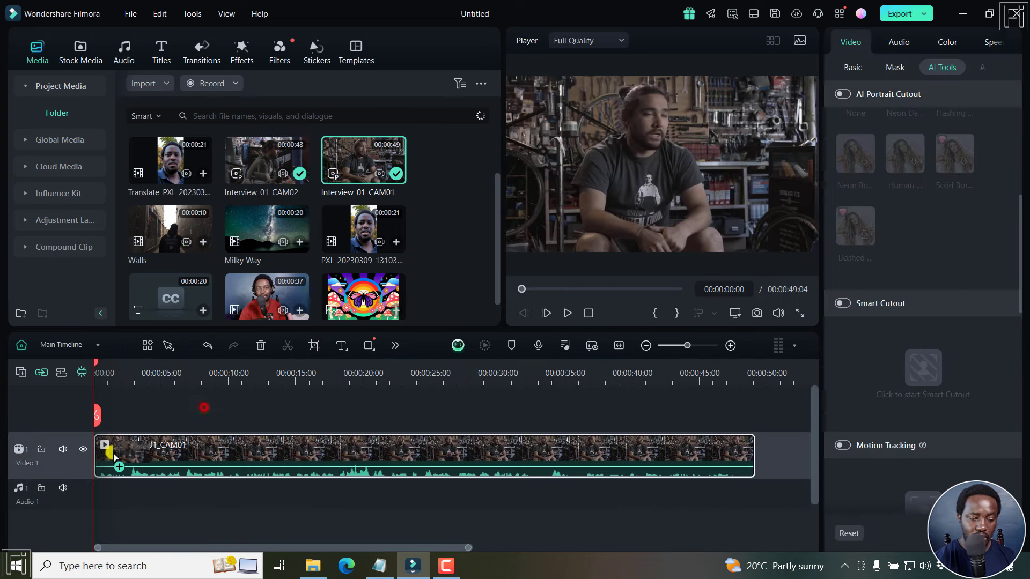
# Split Interview_01_CAM01 at 00:00:03:09 and delete the part after the cut.
pyautogui.click(139, 369)
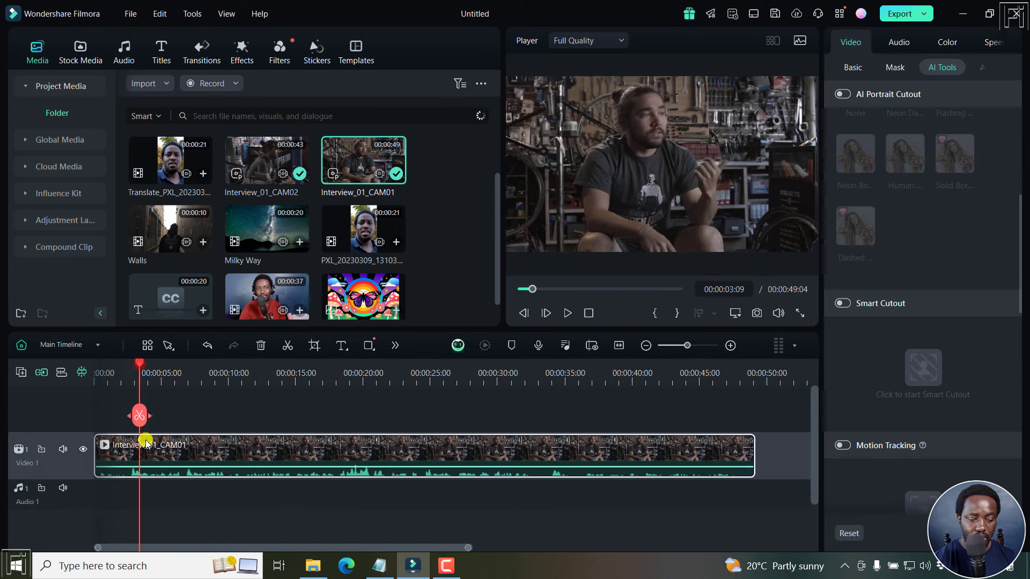
pyautogui.click(146, 450)
pyautogui.hotkey('ctrl', 'b')
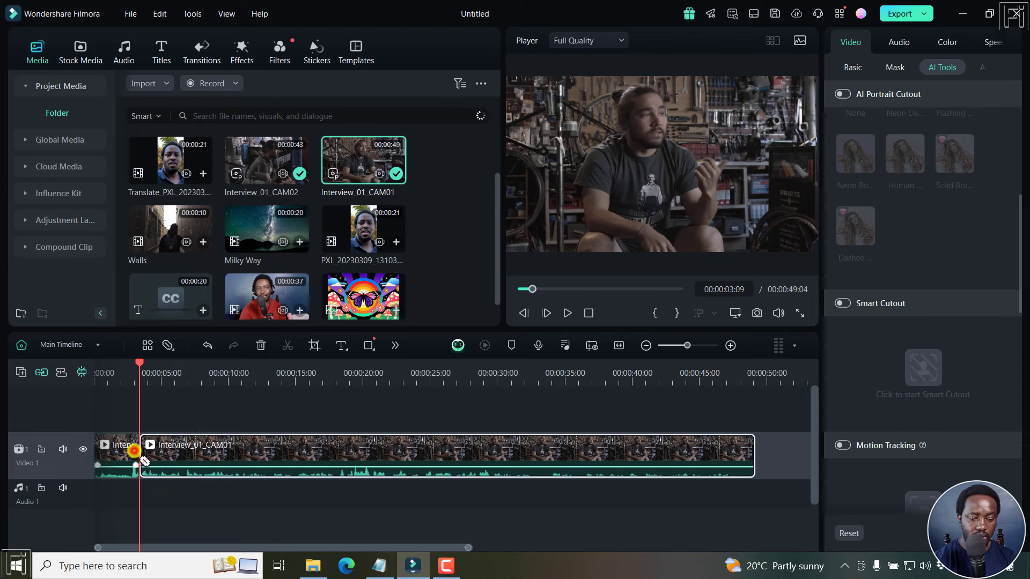
pyautogui.click(194, 454)
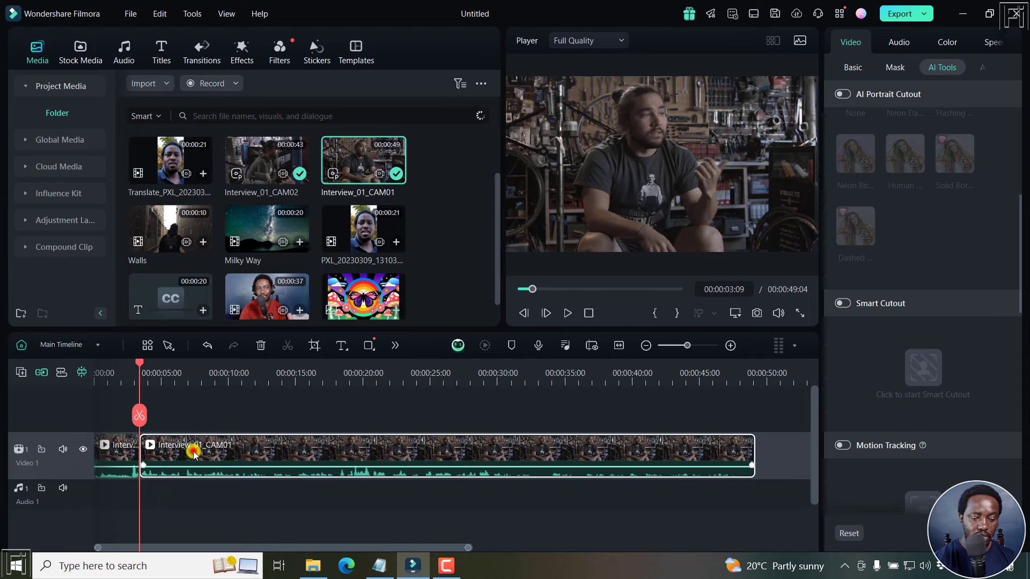
pyautogui.press('Delete')
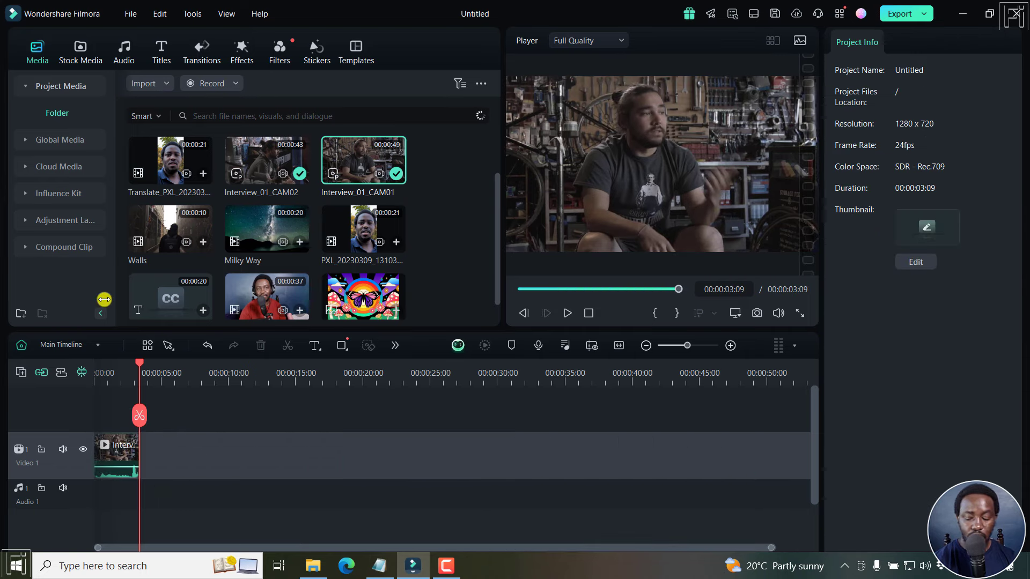
# Enable AI Portrait Cutout on the shortened Interview_01_CAM01 clip and play the result from the start.
pyautogui.press('Home')
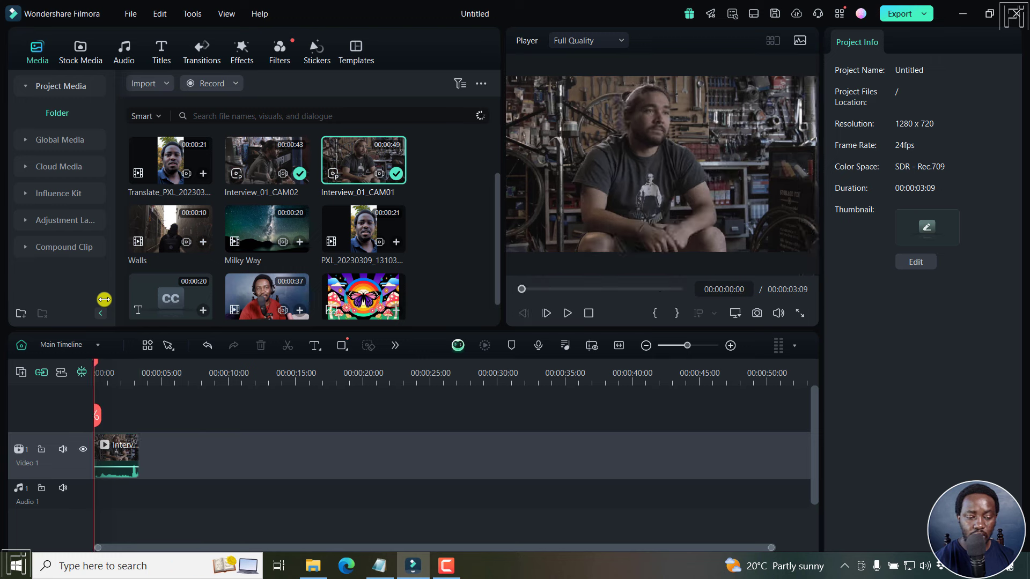
pyautogui.click(112, 448)
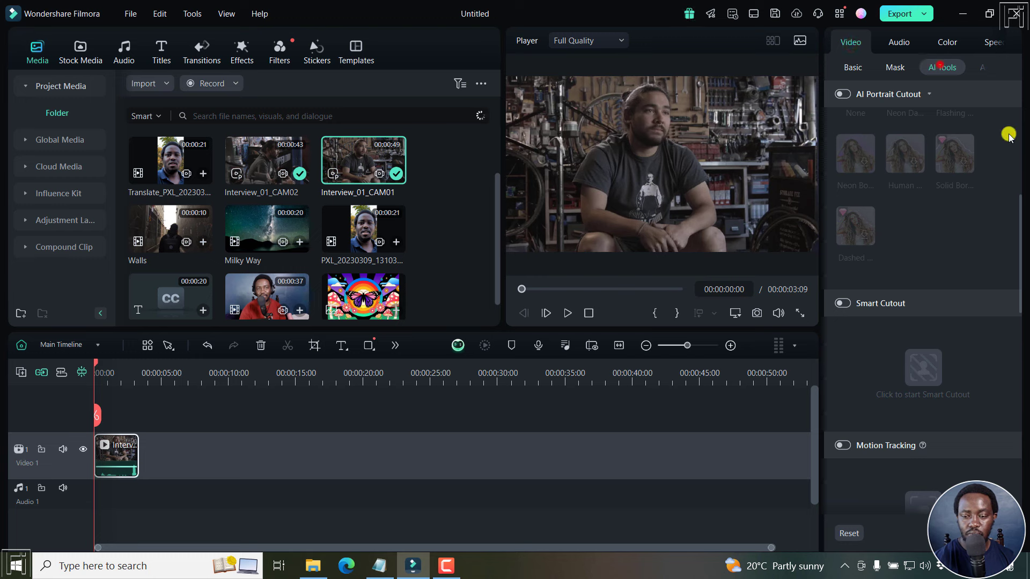
pyautogui.moveTo(1020, 220); pyautogui.dragTo(1025, 161)
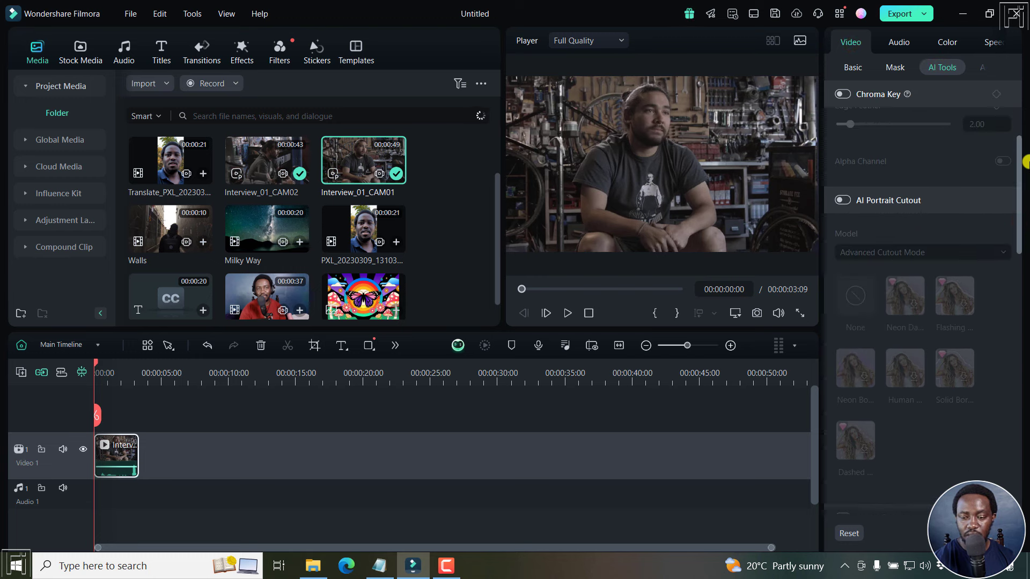
pyautogui.click(840, 200)
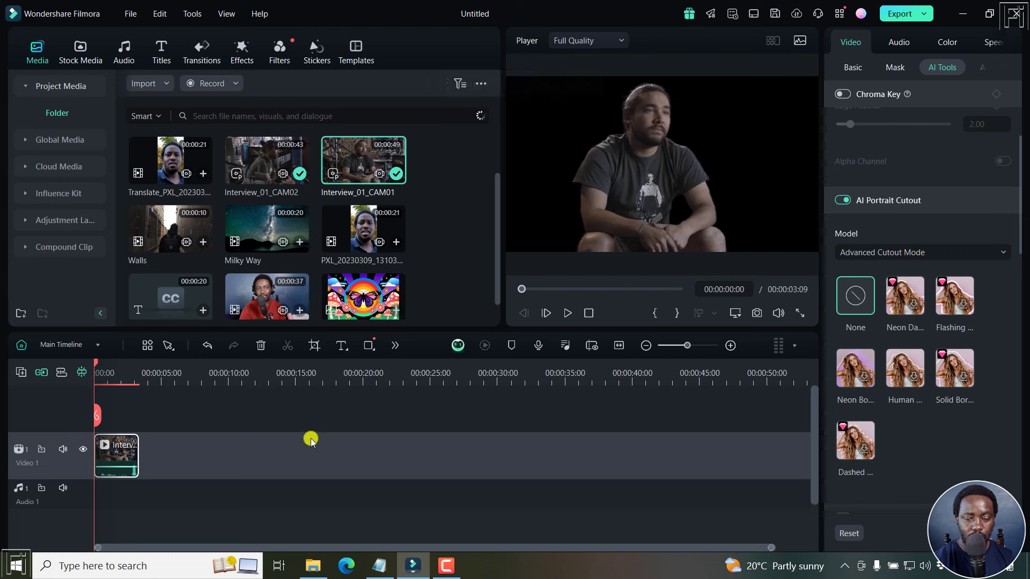
pyautogui.press('space')
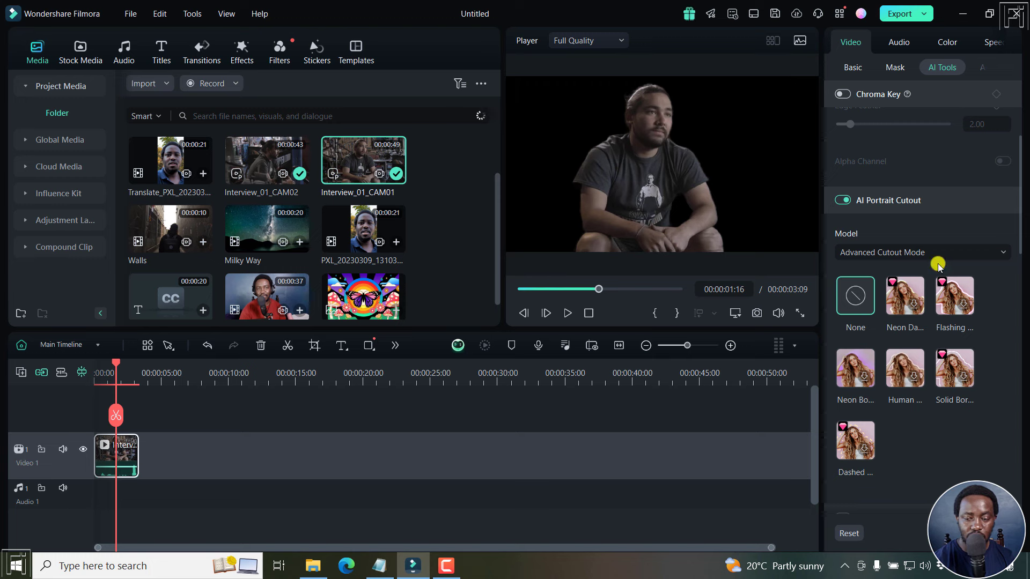
# Keep Advanced Cutout Mode as the model, apply the Flashing outline style to the portrait cutout, and play back the animated outline.
pyautogui.click(951, 250)
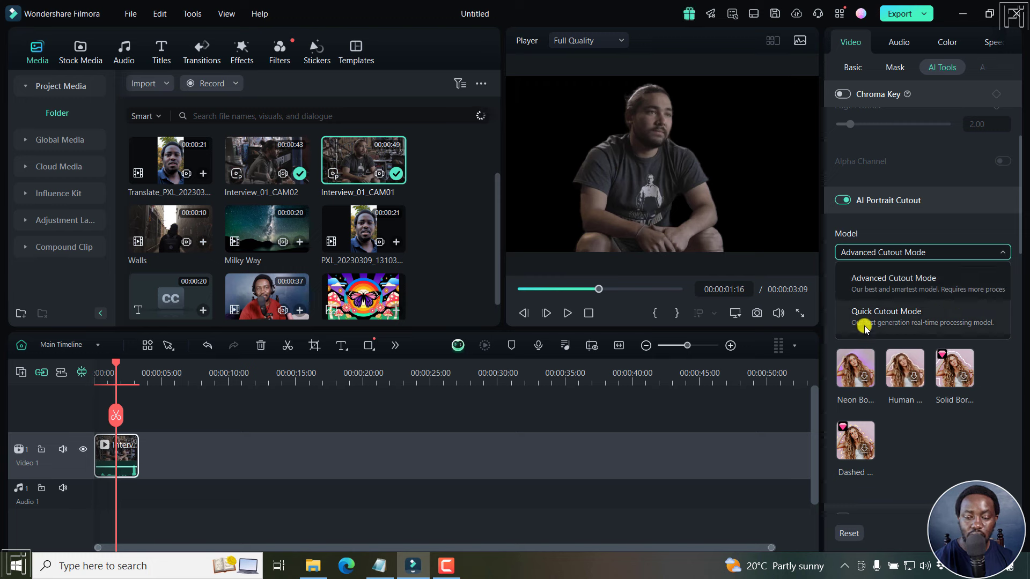
pyautogui.click(993, 221)
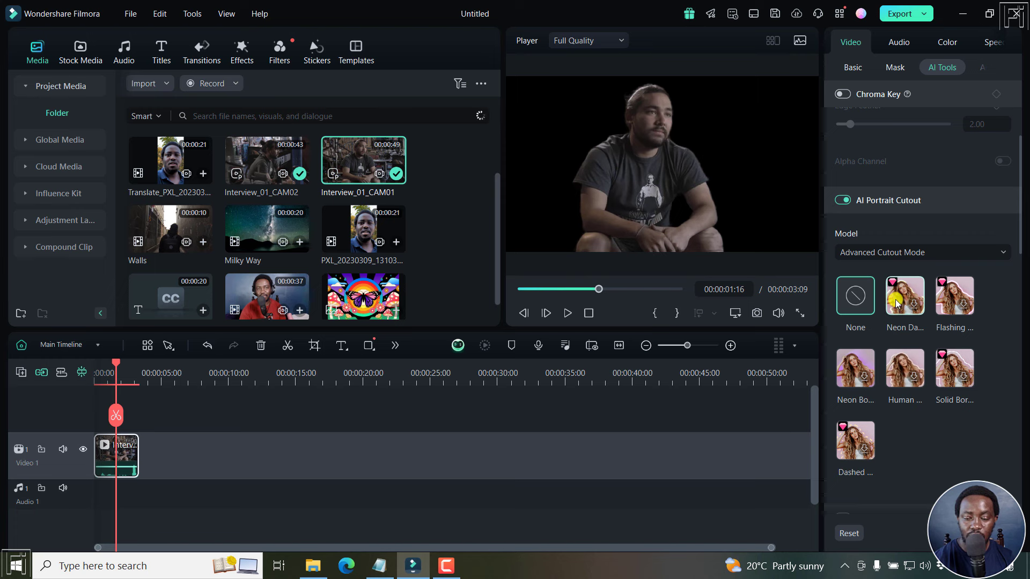
pyautogui.click(944, 301)
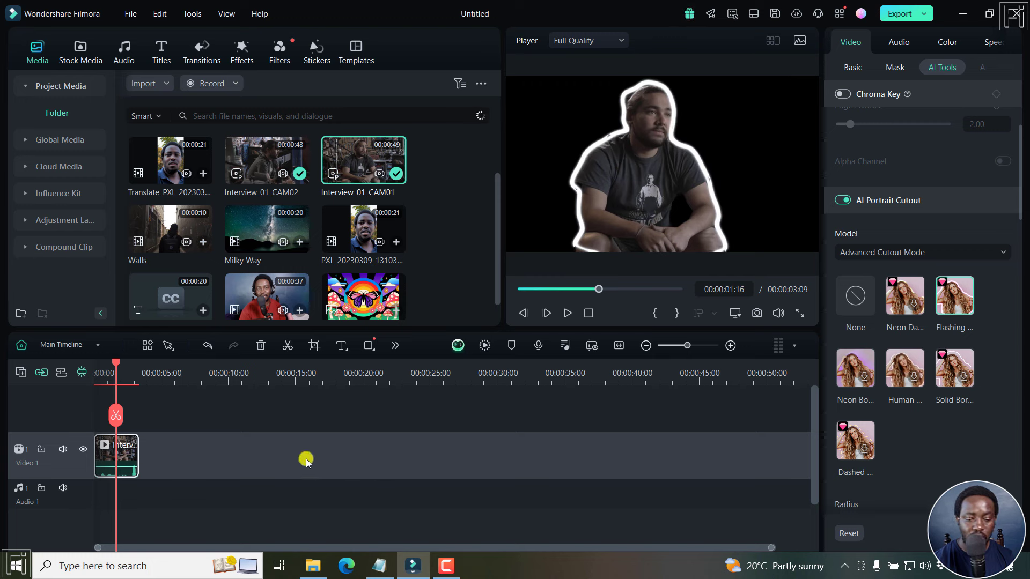
pyautogui.press('Home')
pyautogui.press('space')
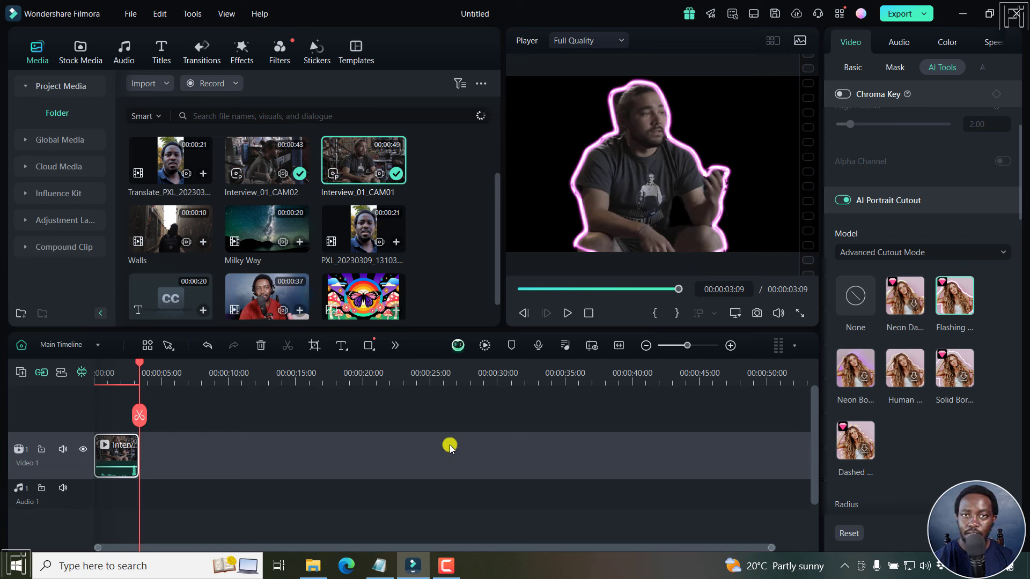
pyautogui.click(108, 363)
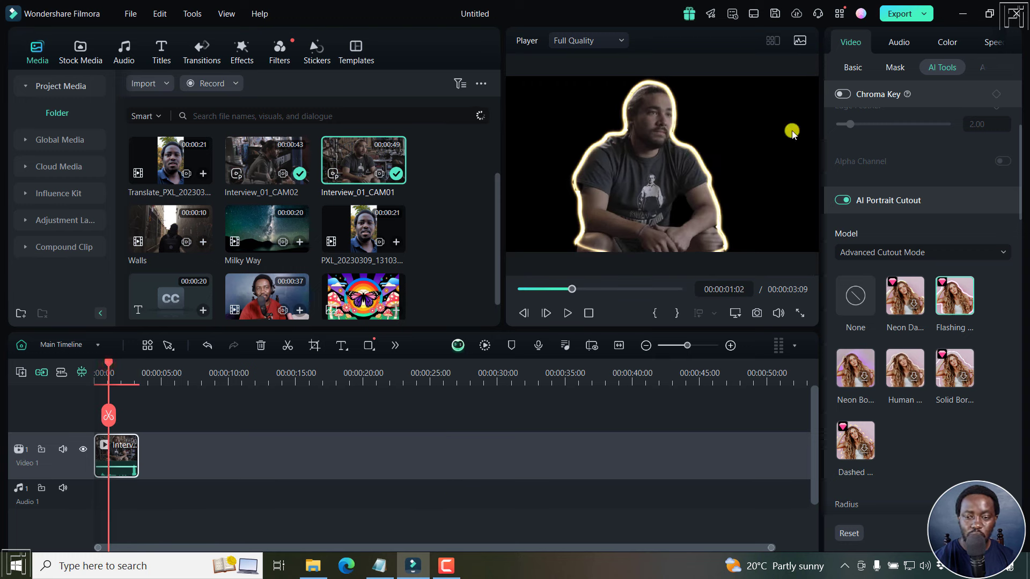
# Open the local export settings, check the Advanced Compression option, and switch GPU accelerated video encoding on and back off.
pyautogui.click(906, 14)
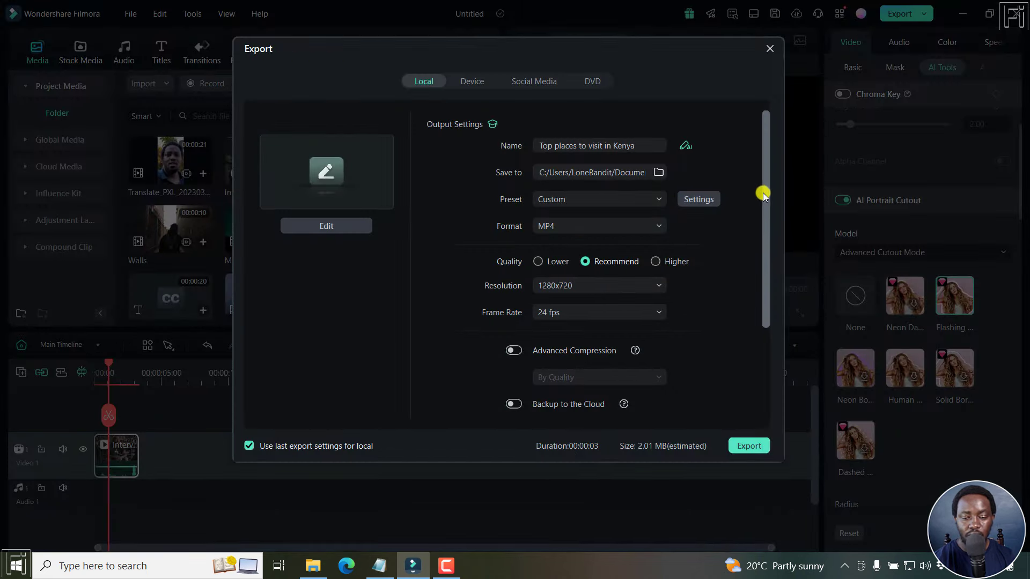
pyautogui.moveTo(636, 351)
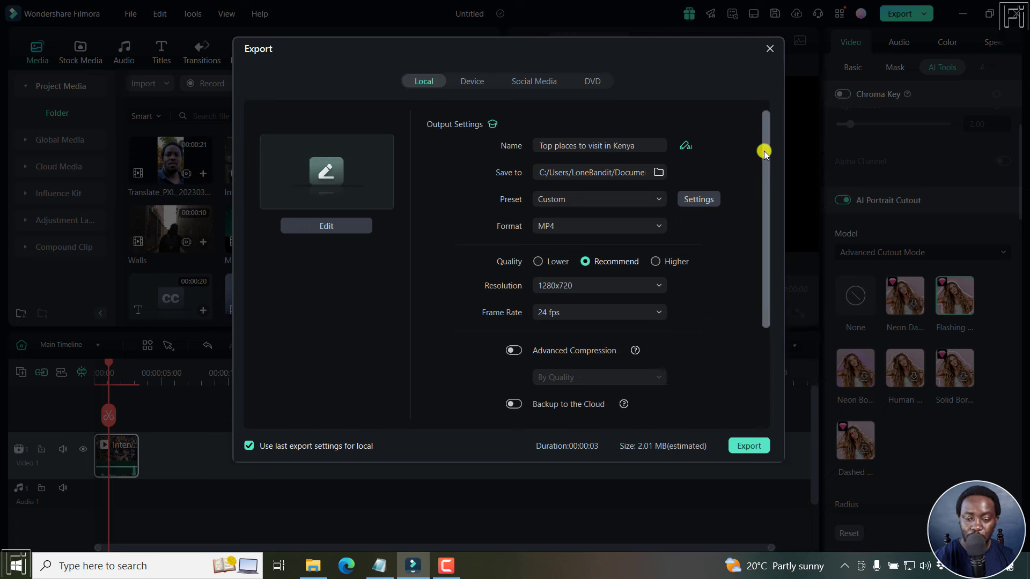
pyautogui.moveTo(764, 152); pyautogui.dragTo(764, 276)
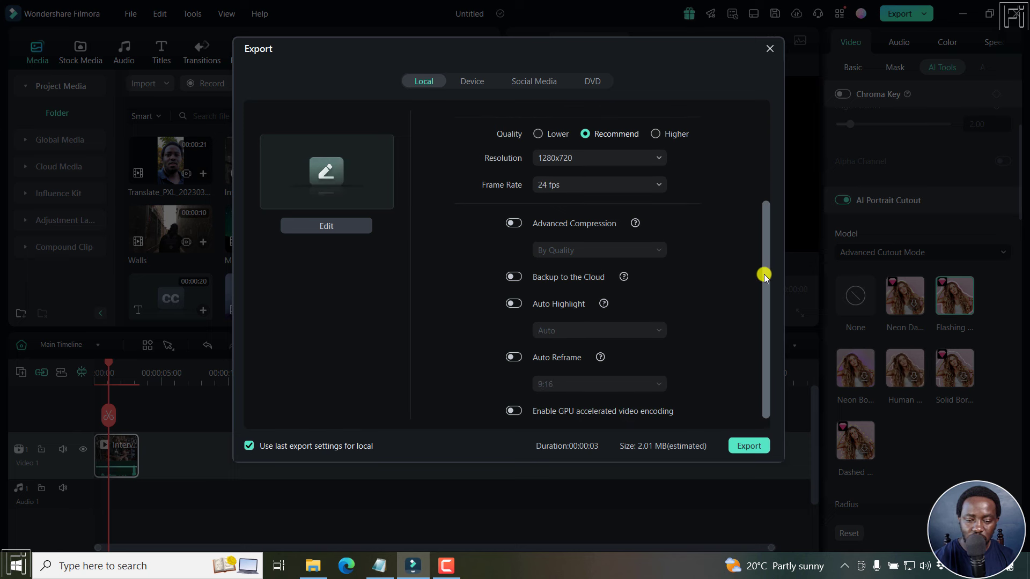
pyautogui.click(513, 411)
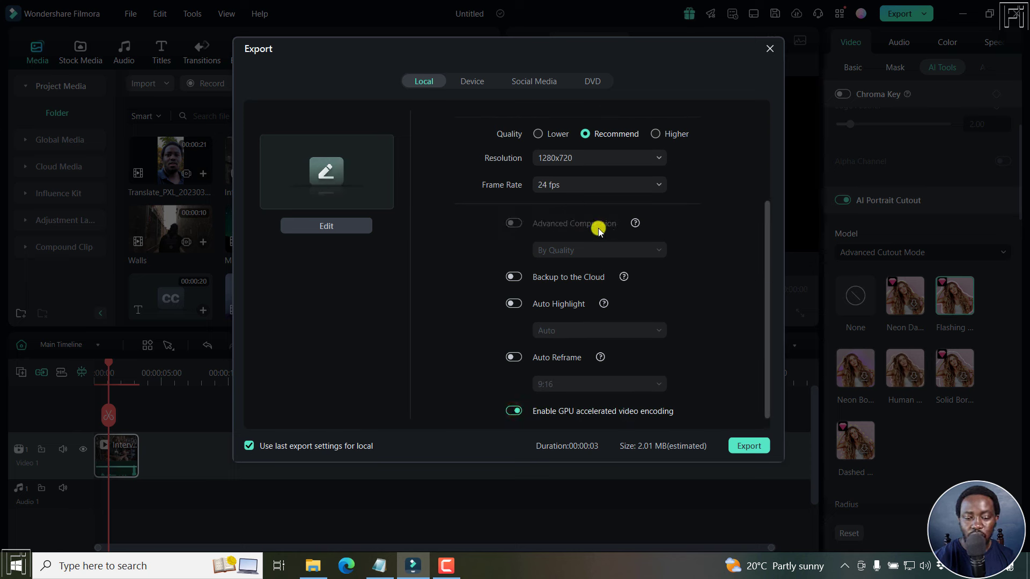
pyautogui.click(510, 412)
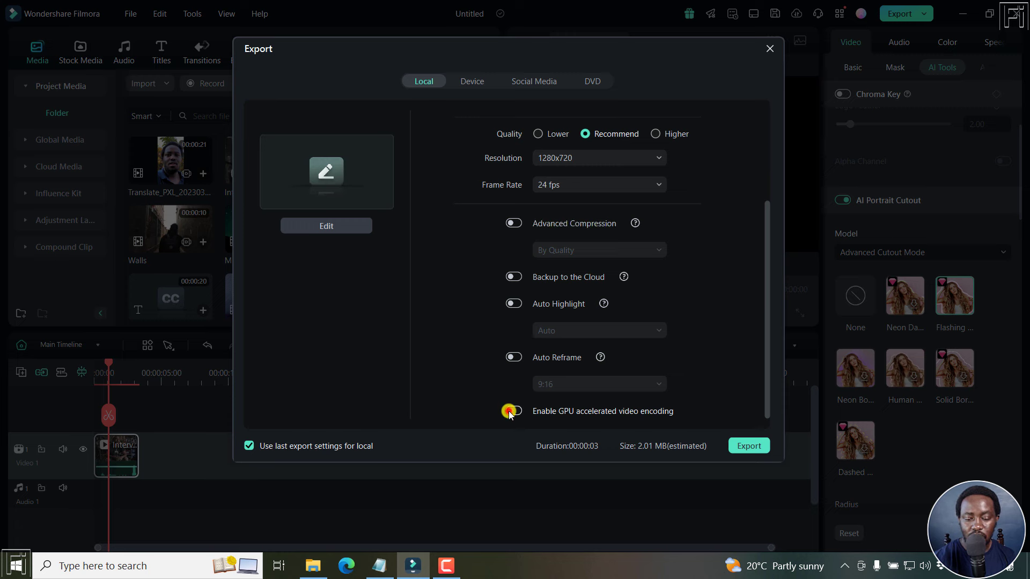
# Enable Advanced Compression for the local export, keep the By Quality method, and review its percentage options.
pyautogui.click(513, 223)
pyautogui.moveTo(769, 241); pyautogui.dragTo(768, 267)
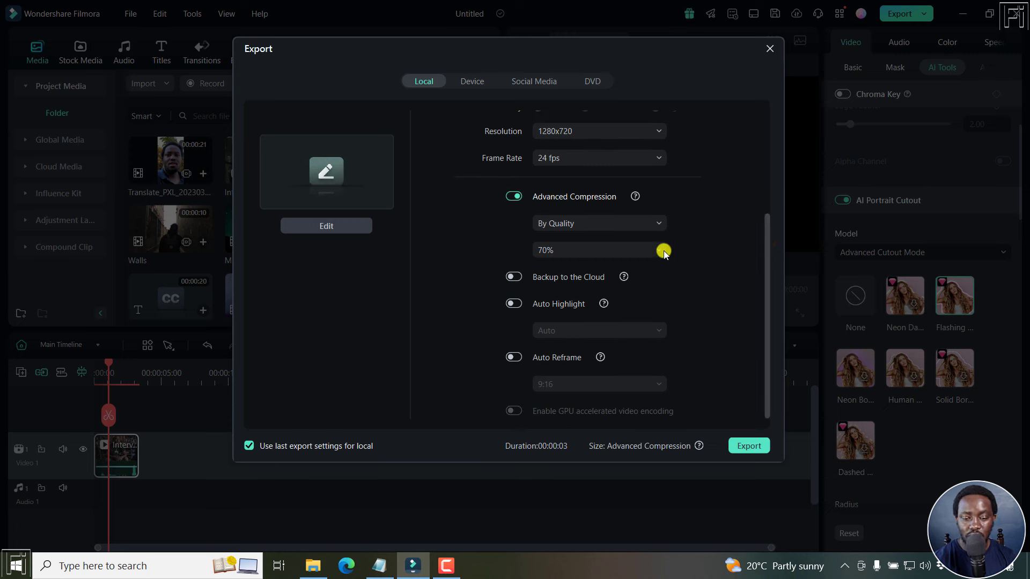
pyautogui.click(656, 223)
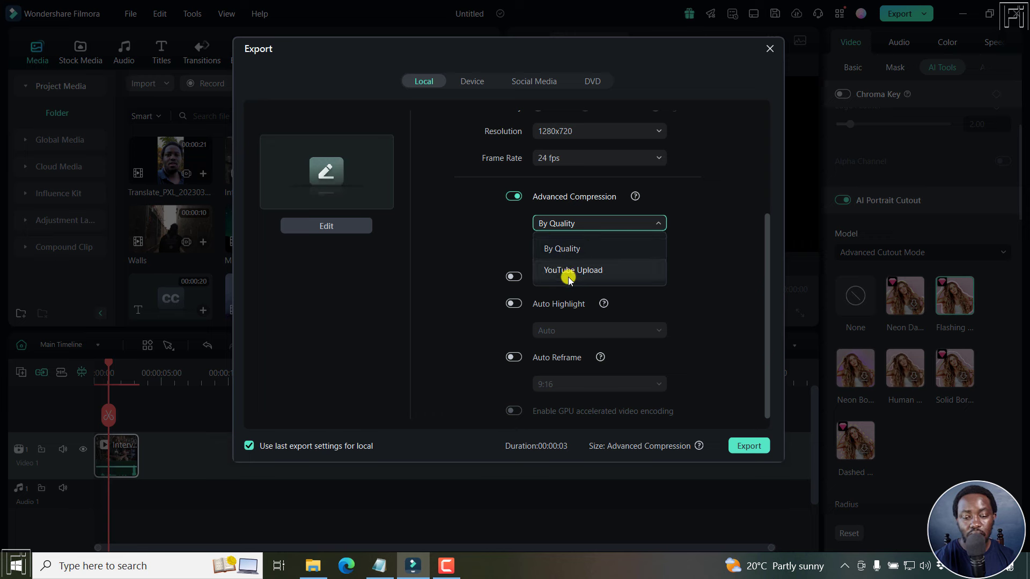
pyautogui.click(573, 249)
pyautogui.click(657, 250)
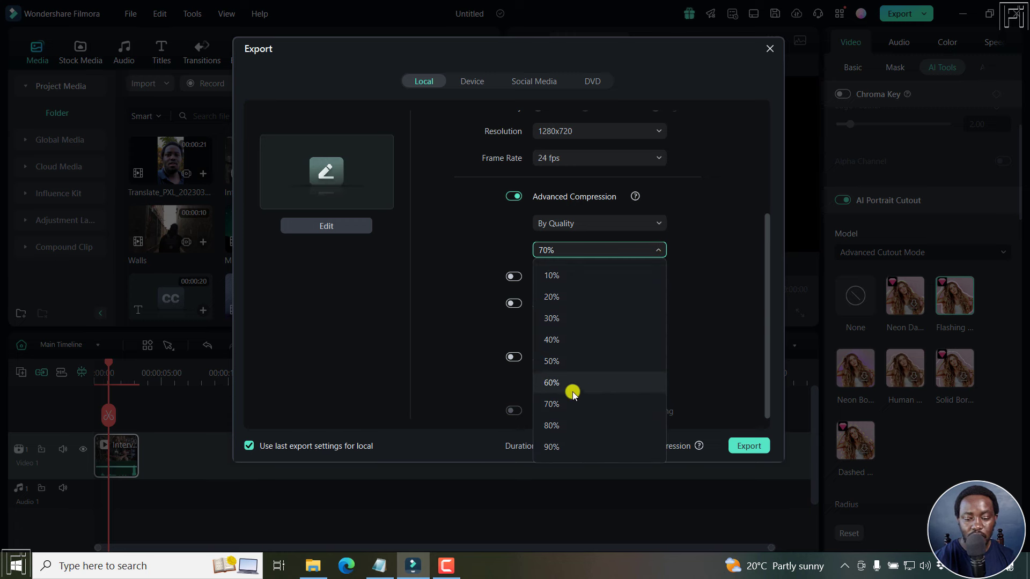
pyautogui.click(712, 244)
# Switch the Advanced Compression method to YouTube Upload and read its help note.
pyautogui.click(603, 223)
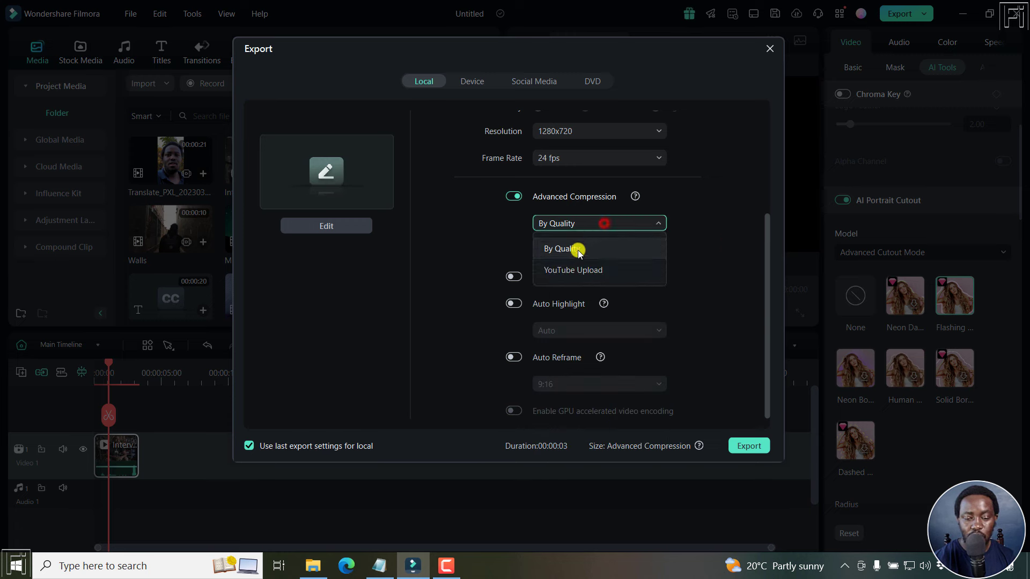
pyautogui.click(572, 268)
pyautogui.moveTo(686, 250)
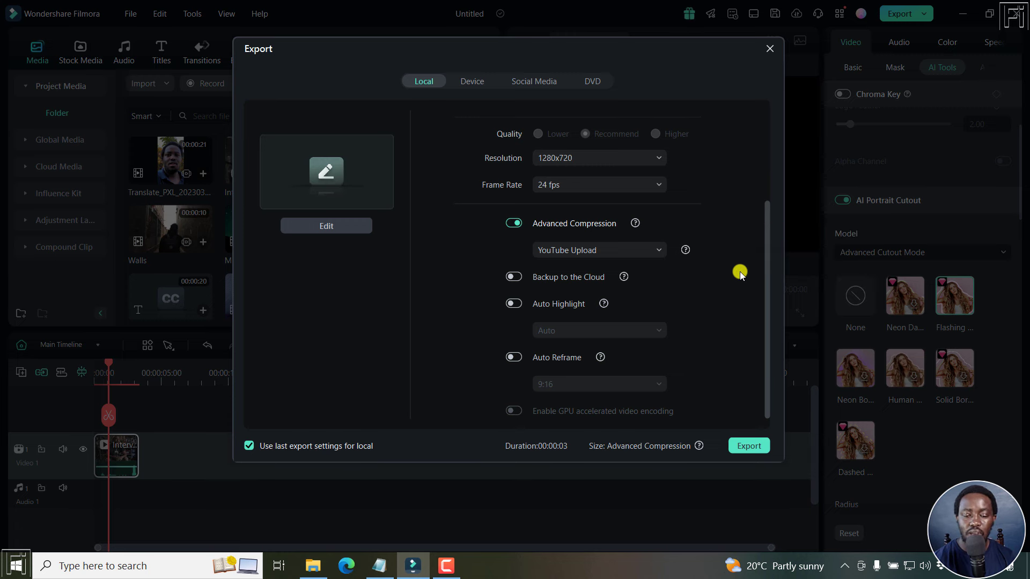
# Set the Advanced Compression method back to By Quality and review the percentages, leaving 70% selected.
pyautogui.click(659, 249)
pyautogui.click(585, 269)
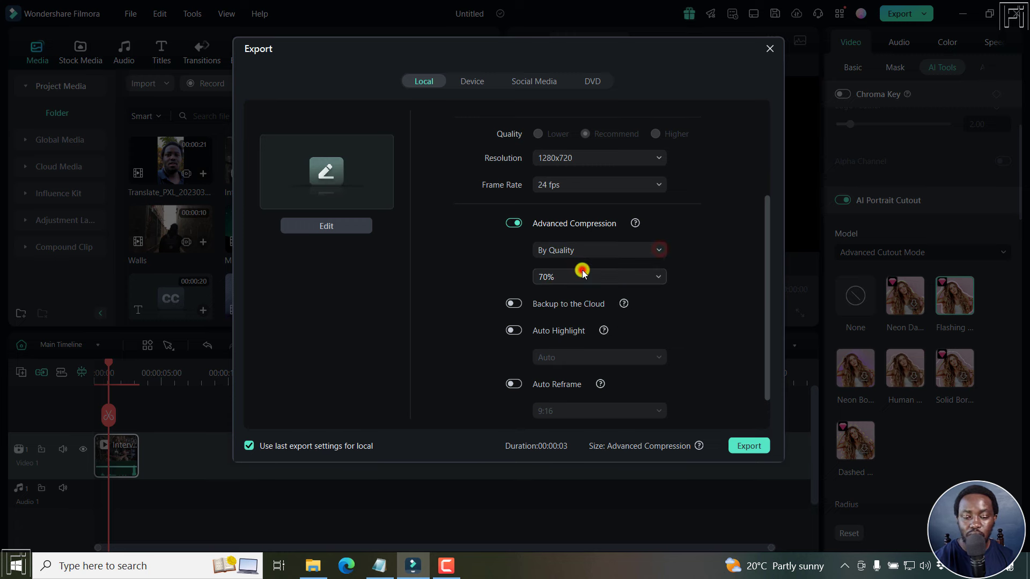
pyautogui.click(630, 282)
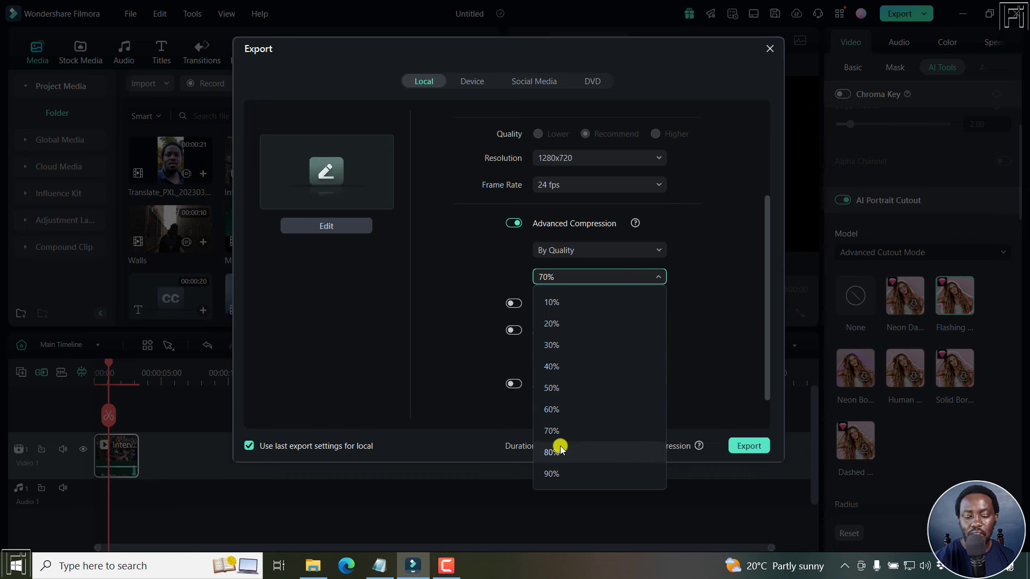
pyautogui.click(749, 224)
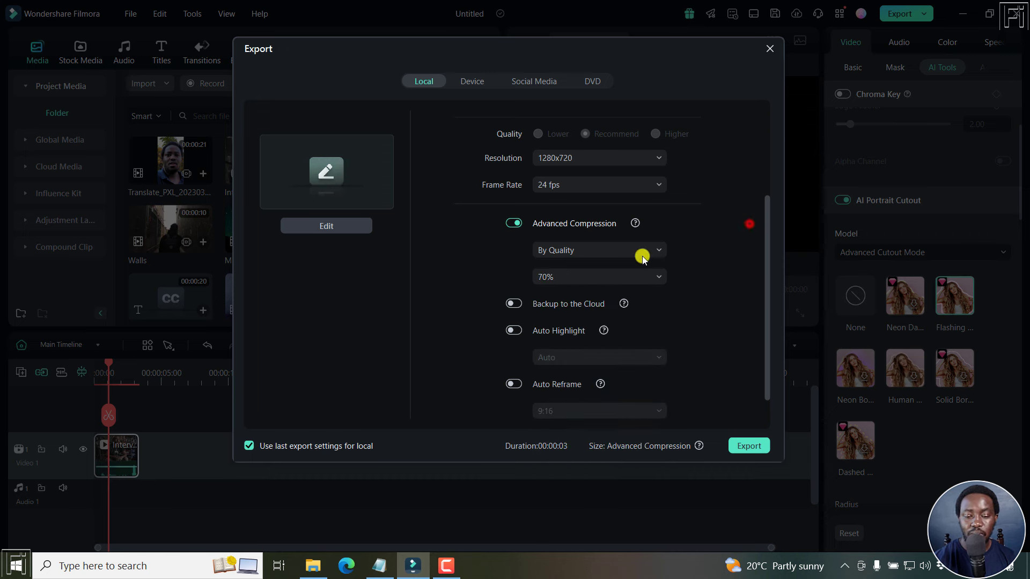
pyautogui.click(579, 278)
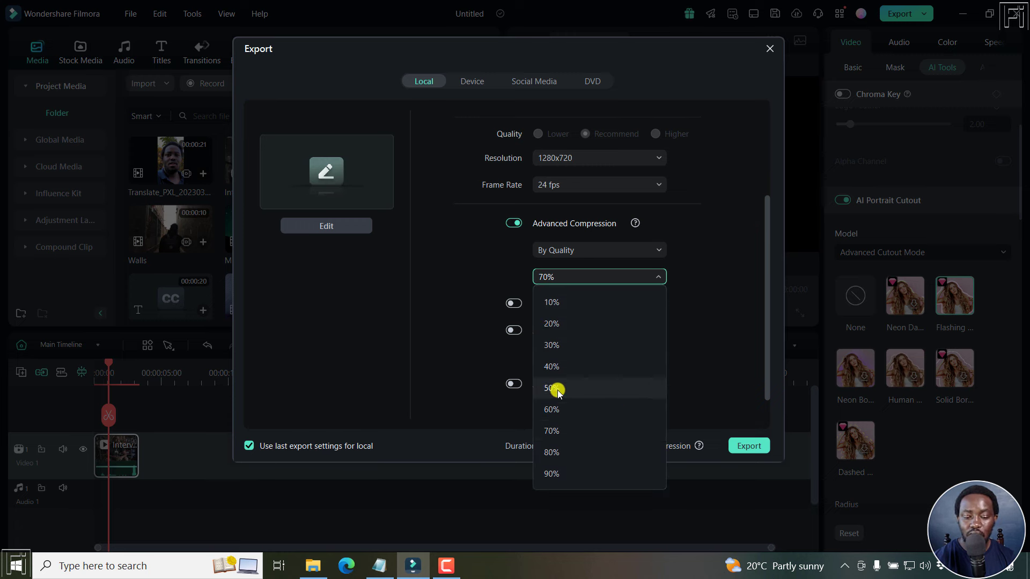
pyautogui.click(705, 269)
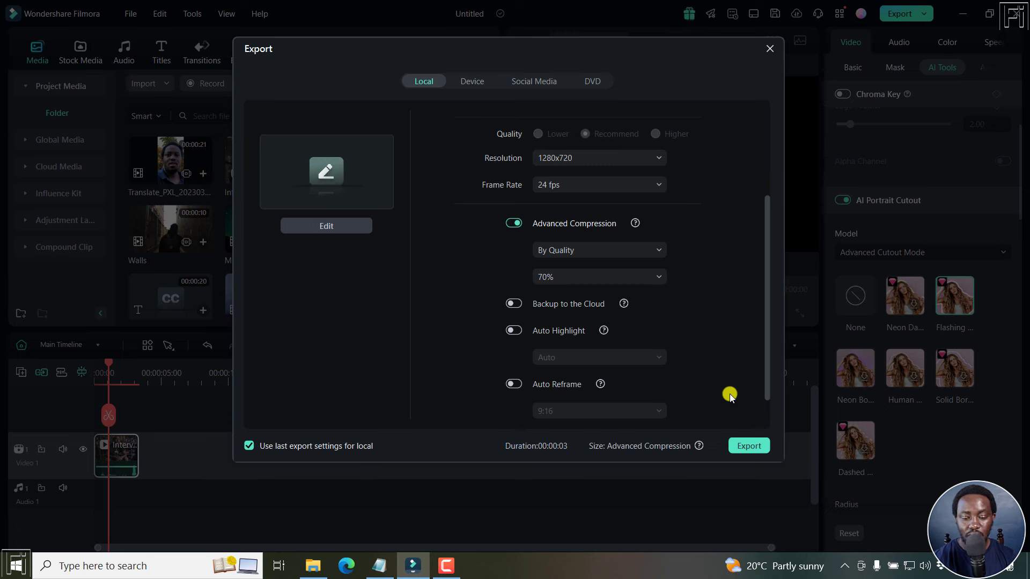
# Turn off Advanced Compression and close the export settings without exporting.
pyautogui.moveTo(697, 448)
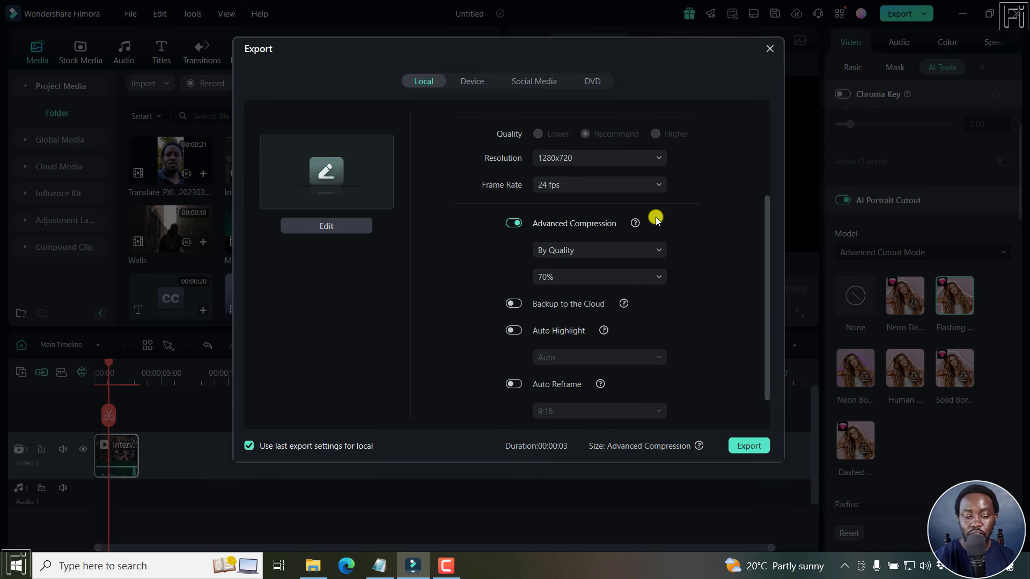
pyautogui.click(512, 223)
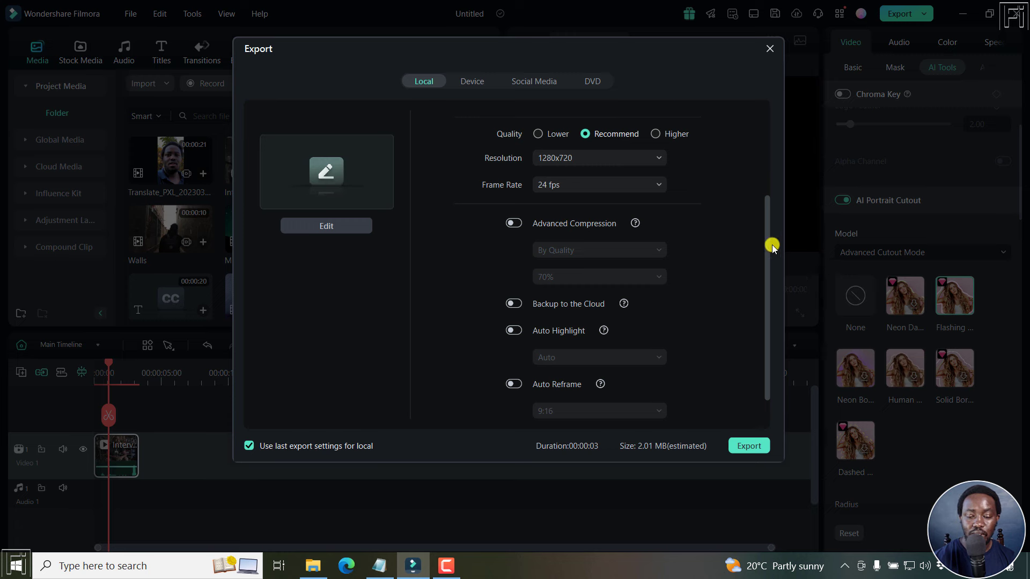
pyautogui.moveTo(765, 238); pyautogui.dragTo(770, 317)
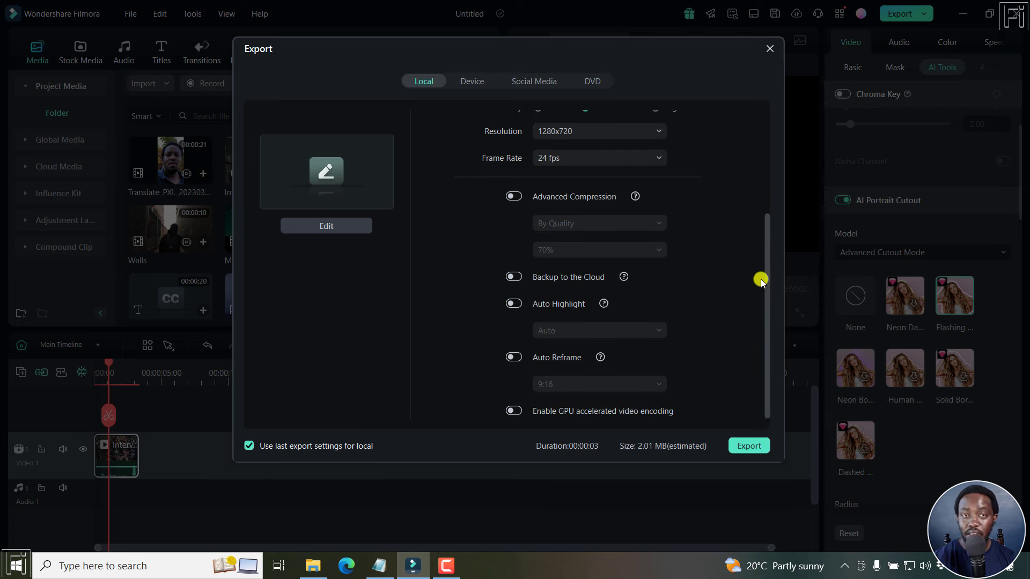
pyautogui.click(770, 50)
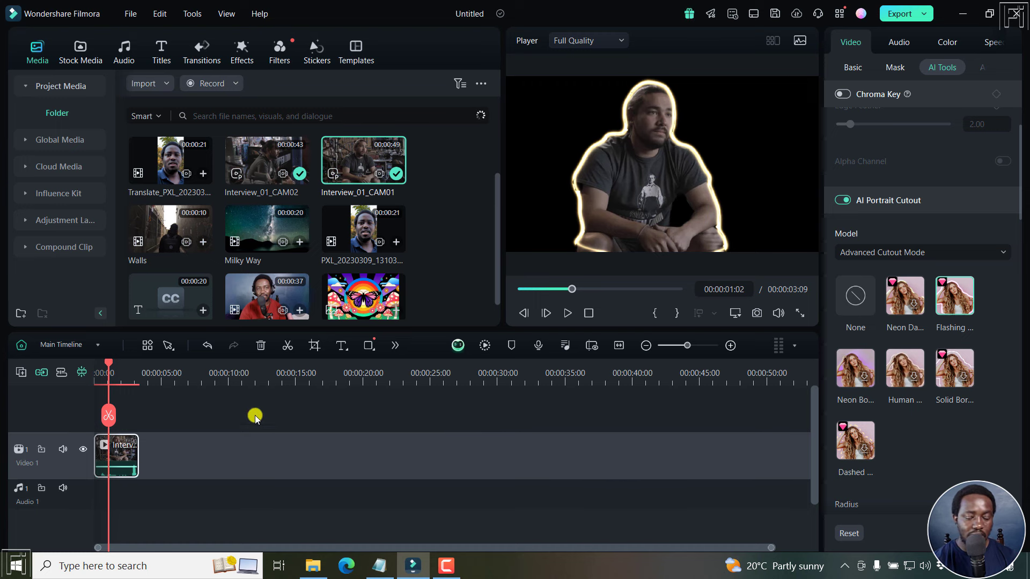
# Delete the Interview_01_CAM01 clip from the timeline and place the Milky Way clip at the start of Video 1.
pyautogui.press('Delete')
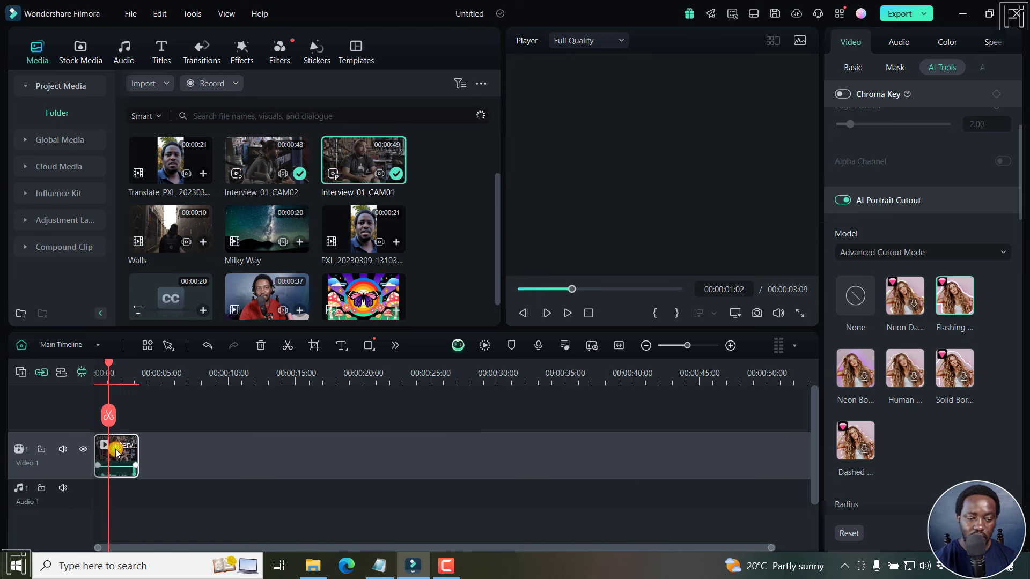
pyautogui.moveTo(252, 226); pyautogui.dragTo(96, 424)
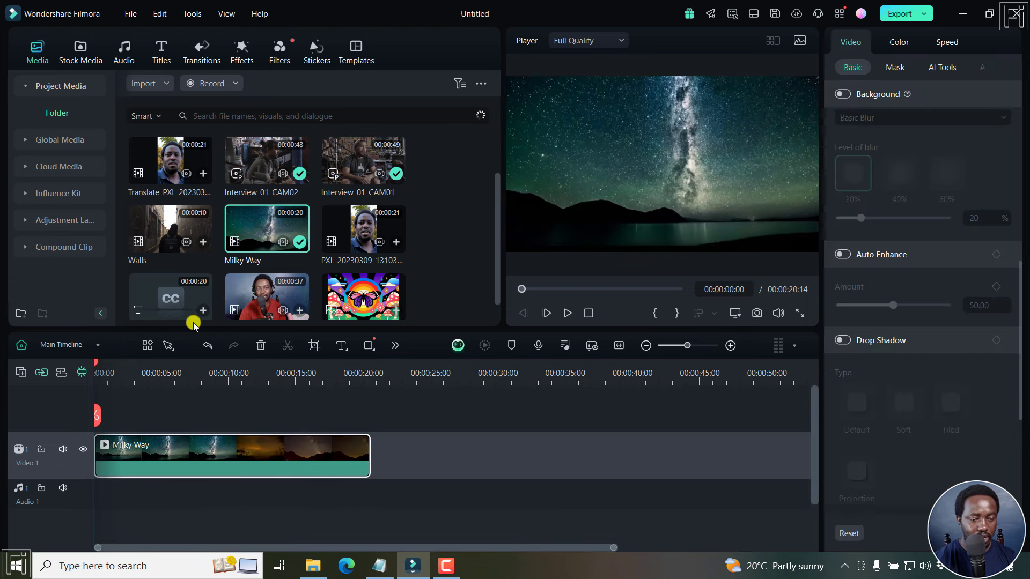
# Generate three 5-second AI sound effects from the prompt "bats at night".
pyautogui.click(118, 51)
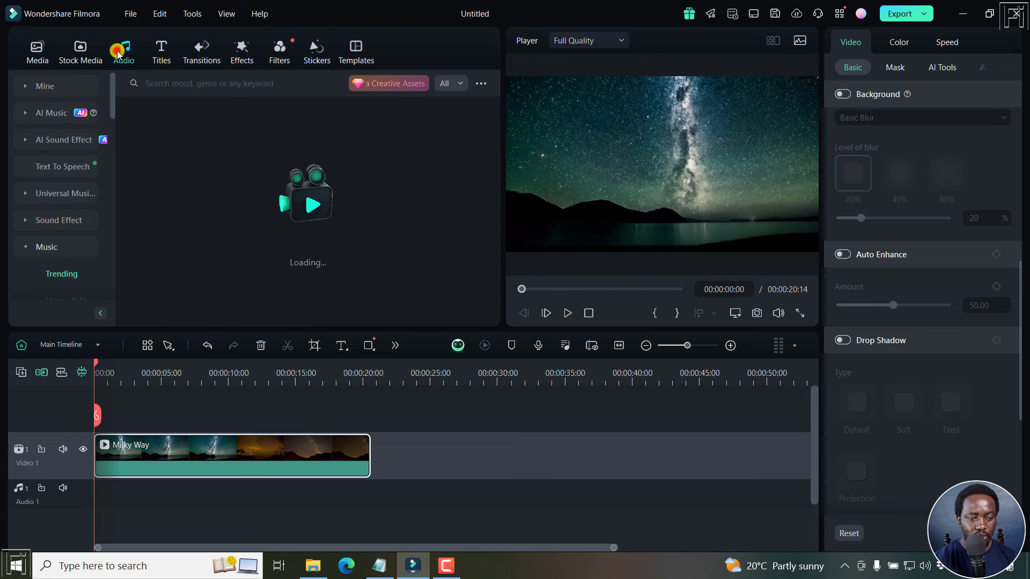
pyautogui.click(52, 139)
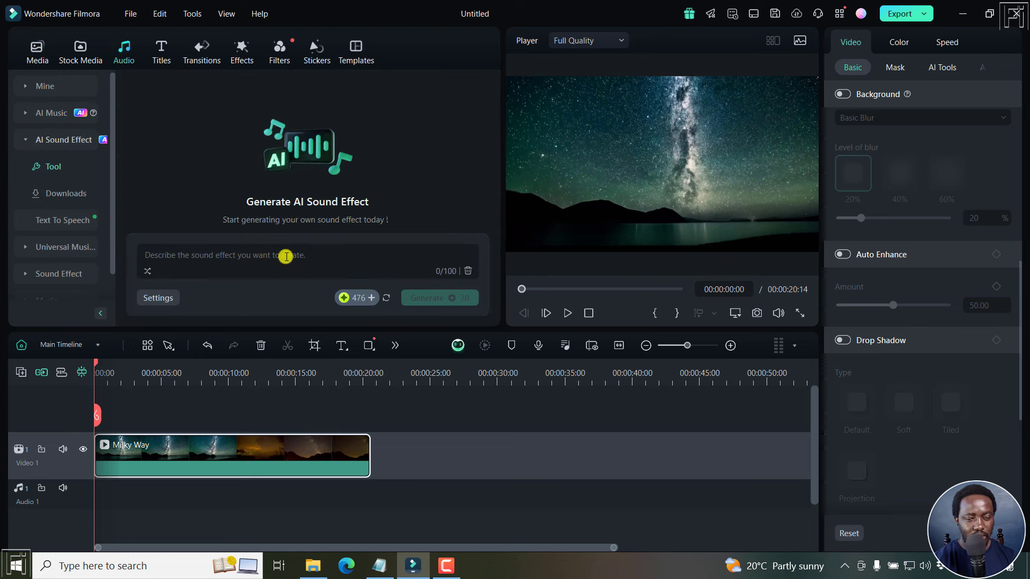
pyautogui.click(155, 258)
pyautogui.write('bats at night')
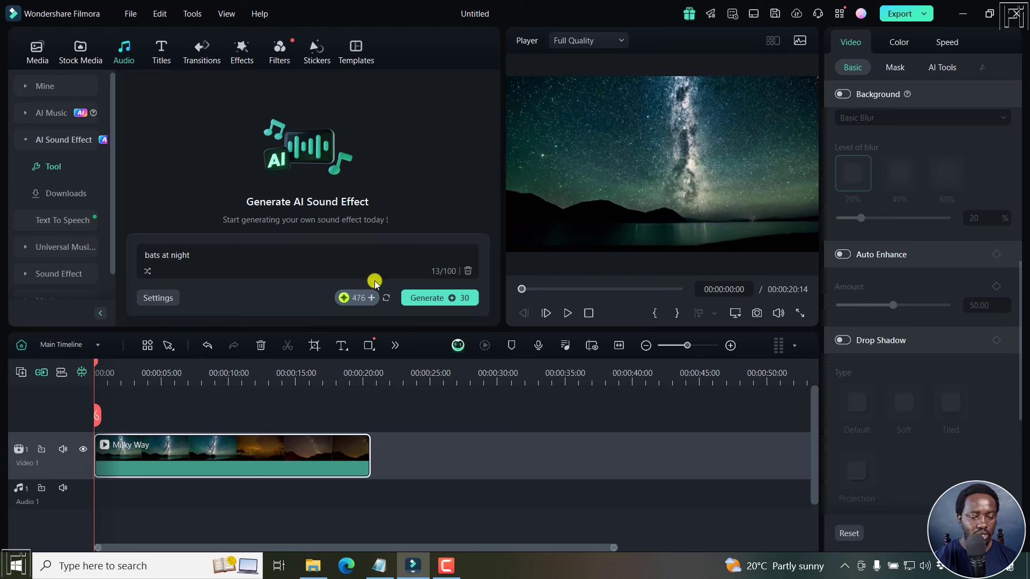
pyautogui.click(152, 300)
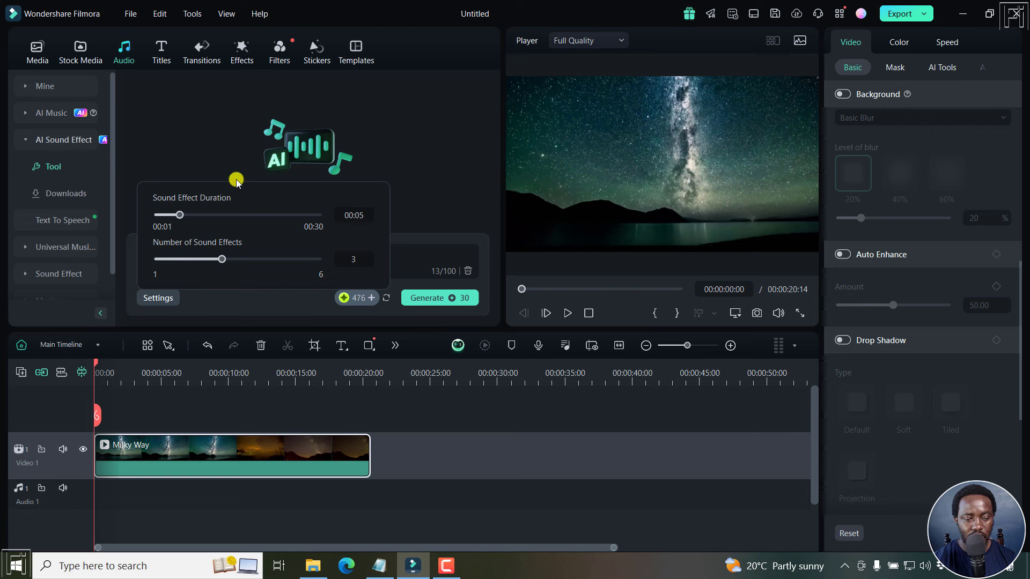
pyautogui.moveTo(182, 217); pyautogui.dragTo(184, 220)
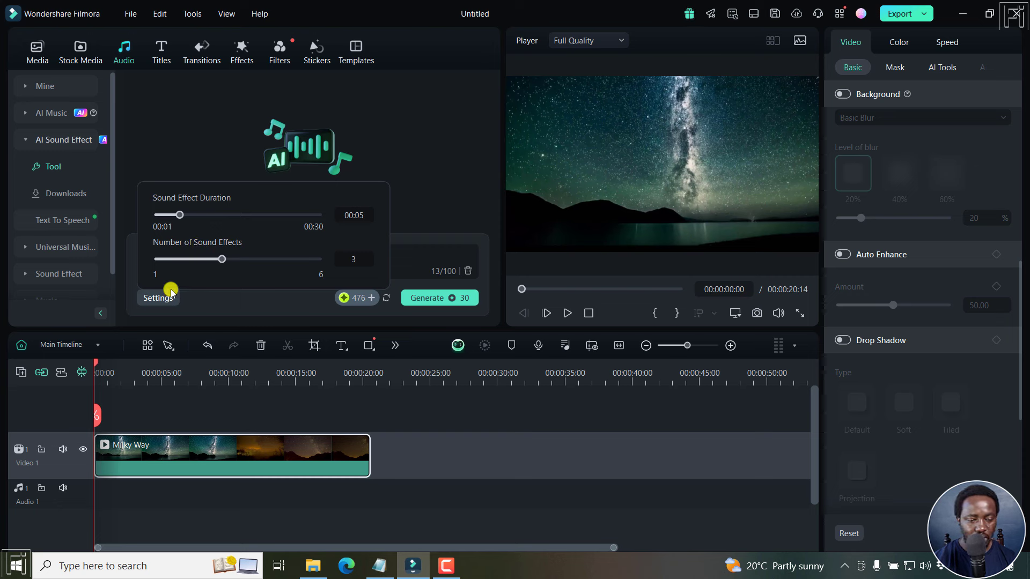
pyautogui.click(155, 300)
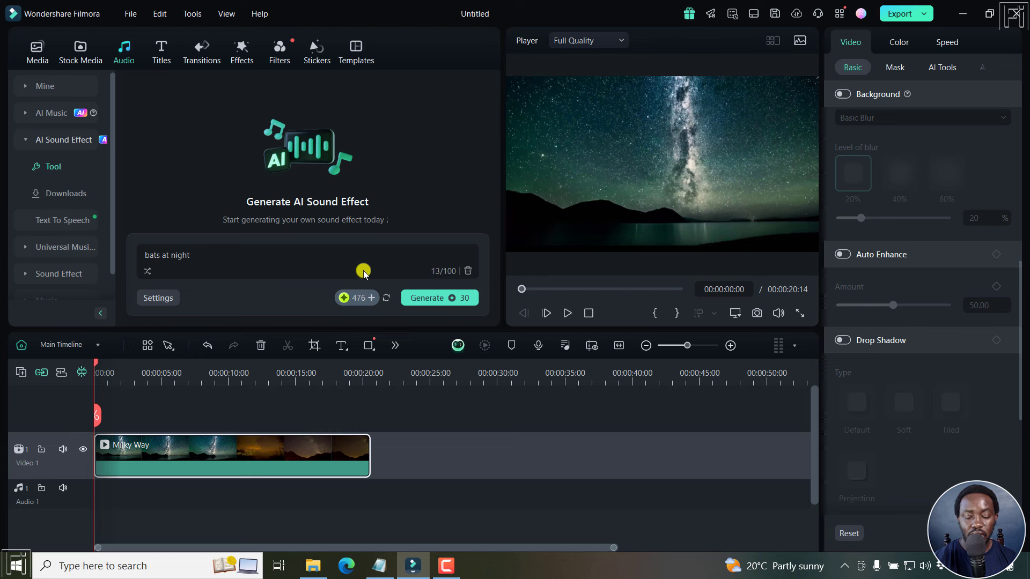
pyautogui.click(425, 296)
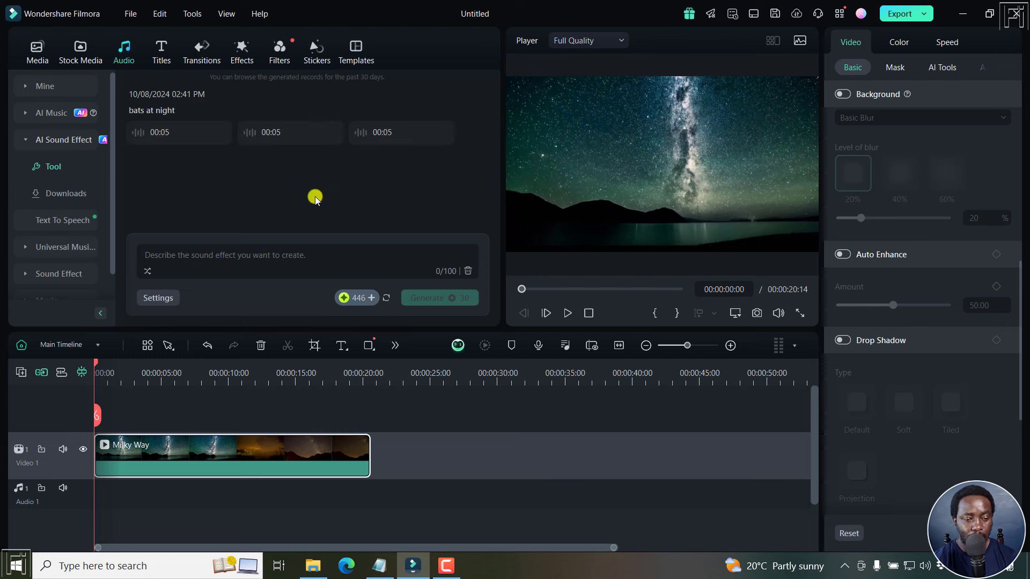
# Preview the three generated "bats at night" sound effects one after another.
pyautogui.click(138, 133)
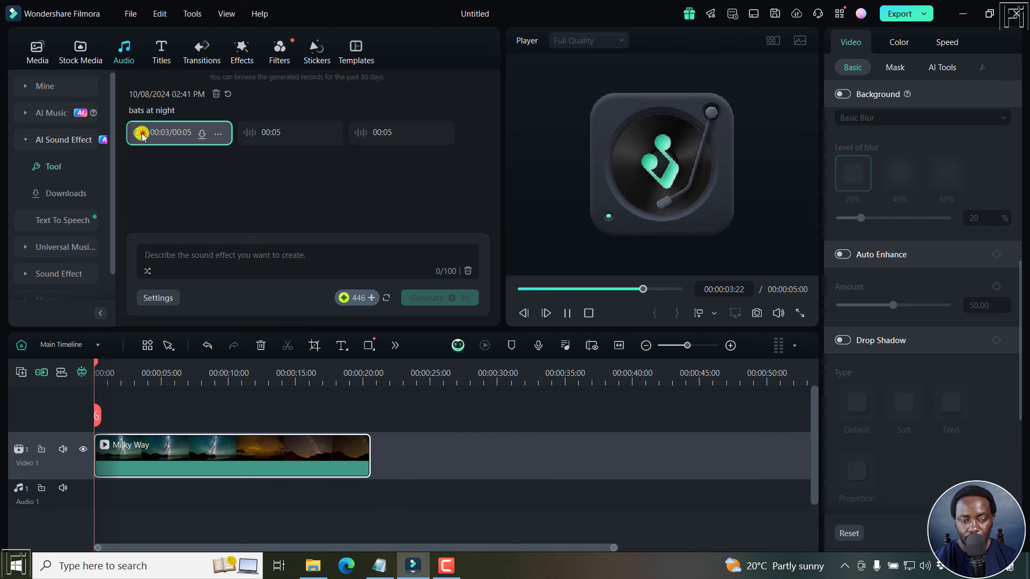
pyautogui.click(141, 133)
pyautogui.click(248, 133)
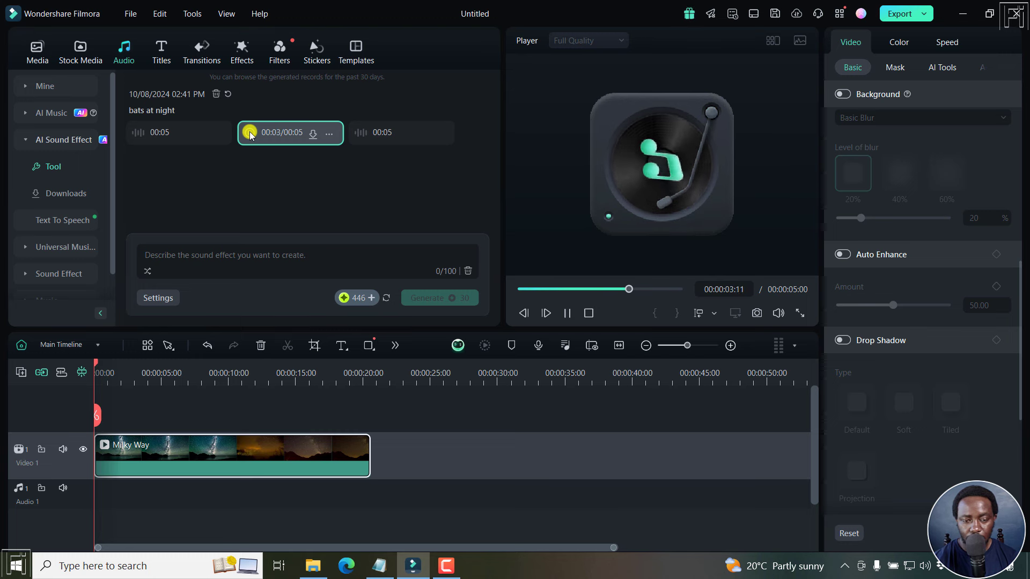
pyautogui.click(363, 134)
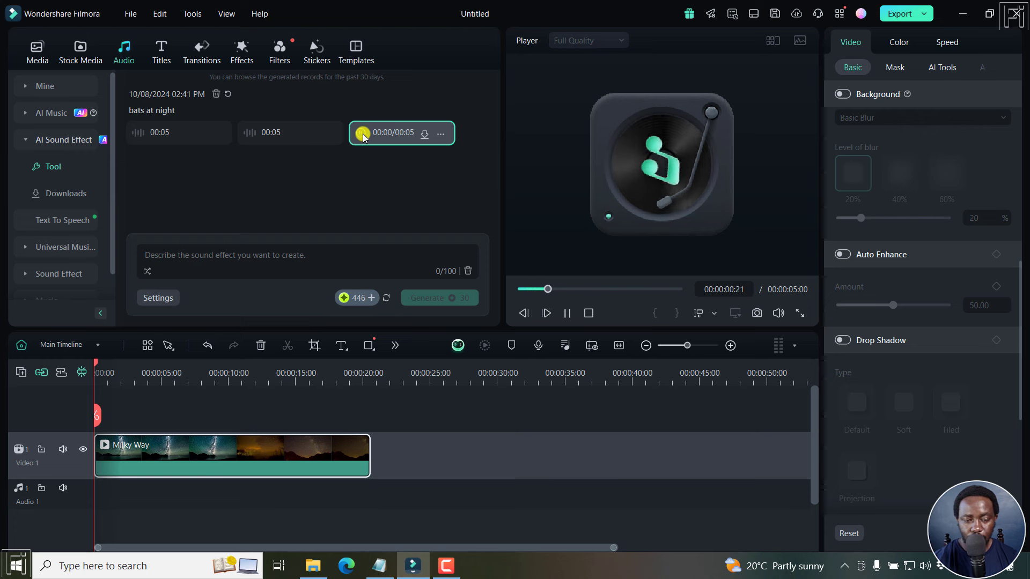
pyautogui.click(362, 134)
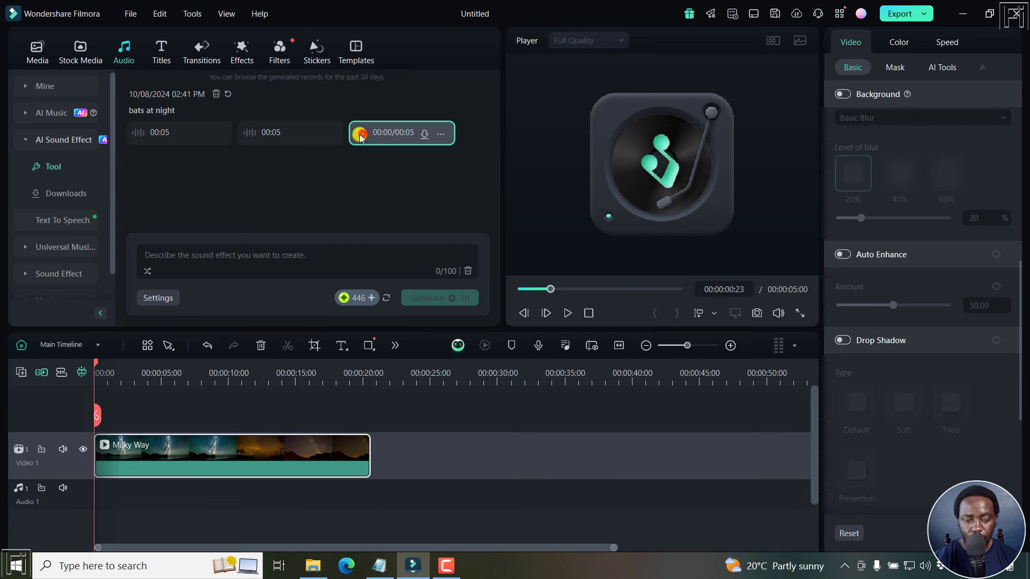
# Download the second "bats at night" effect to the start of Audio 1 and play it with the Milky Way clip.
pyautogui.click(312, 134)
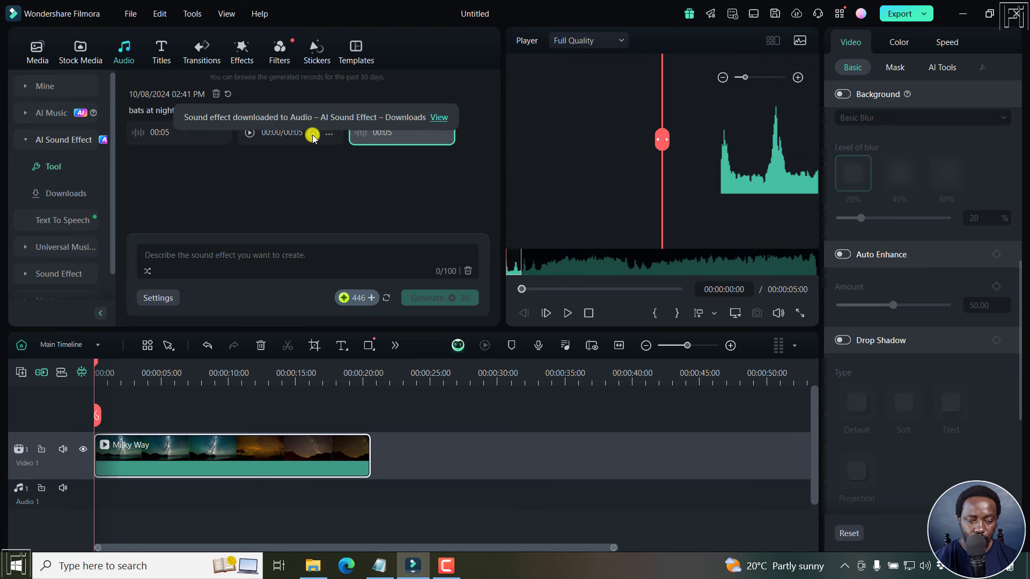
pyautogui.click(441, 118)
pyautogui.moveTo(188, 146); pyautogui.dragTo(106, 504)
pyautogui.press('space')
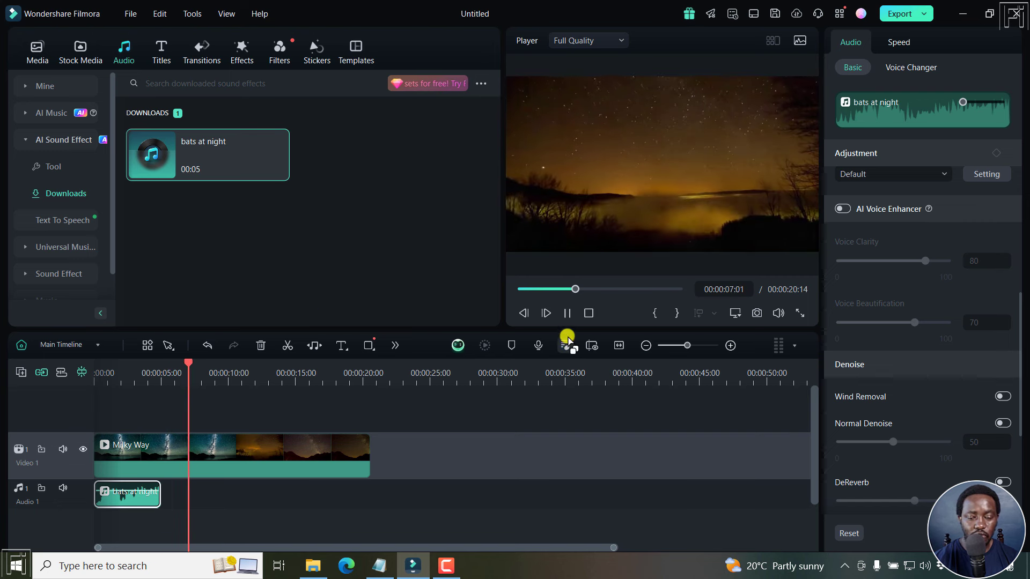
pyautogui.press('space')
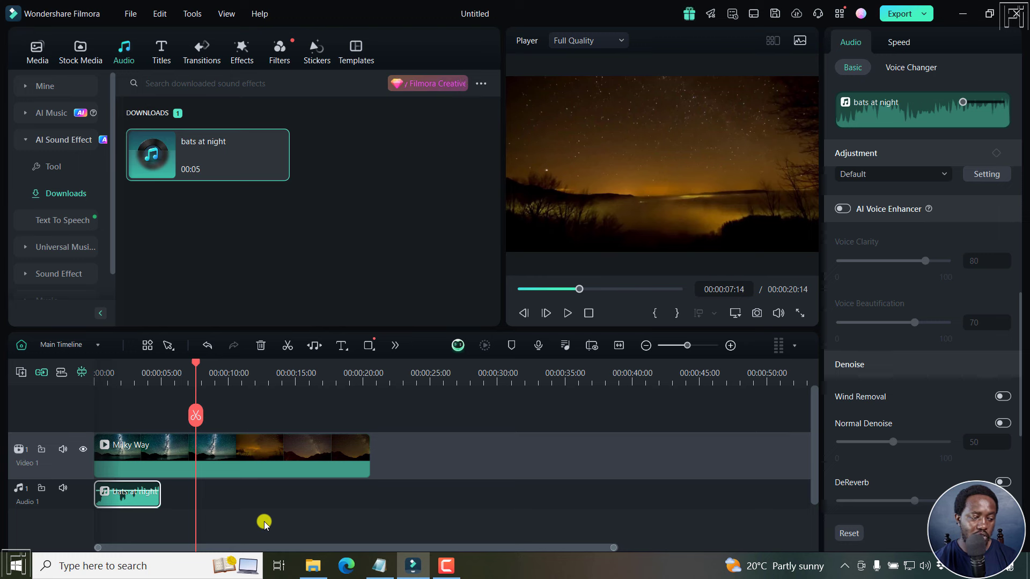
# Delete the Milky Way and "bats at night" clips from the timeline and place Interview_01_CAM01 at the start of Video 1.
pyautogui.moveTo(127, 410); pyautogui.dragTo(102, 435)
pyautogui.click(199, 502)
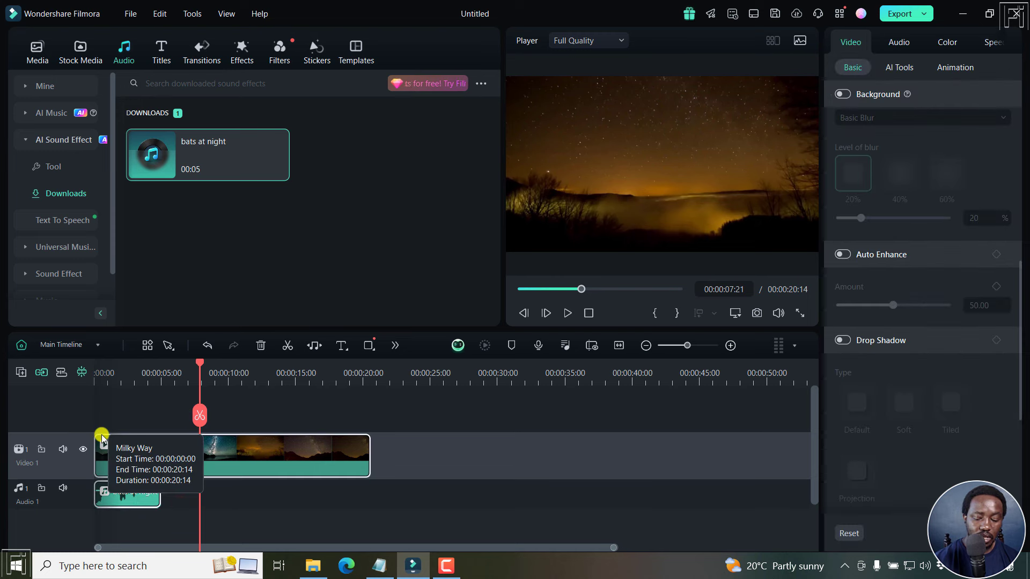
pyautogui.press('Delete')
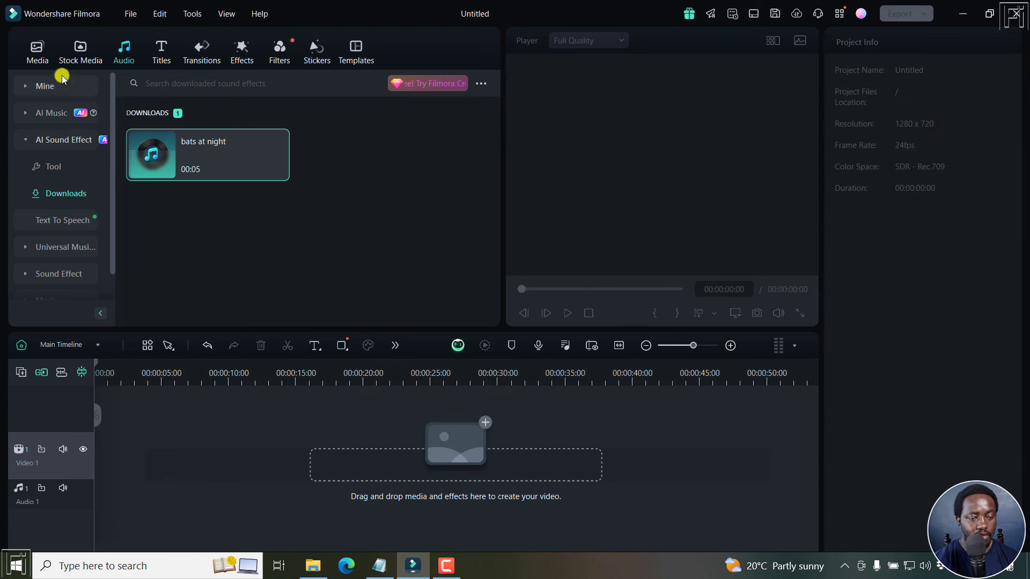
pyautogui.click(31, 51)
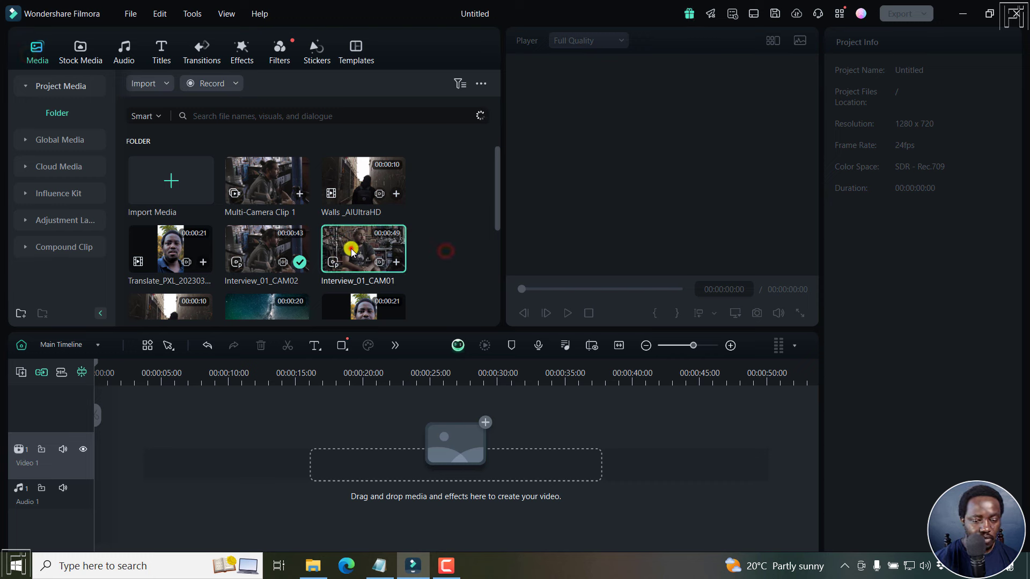
pyautogui.moveTo(349, 246); pyautogui.dragTo(198, 444)
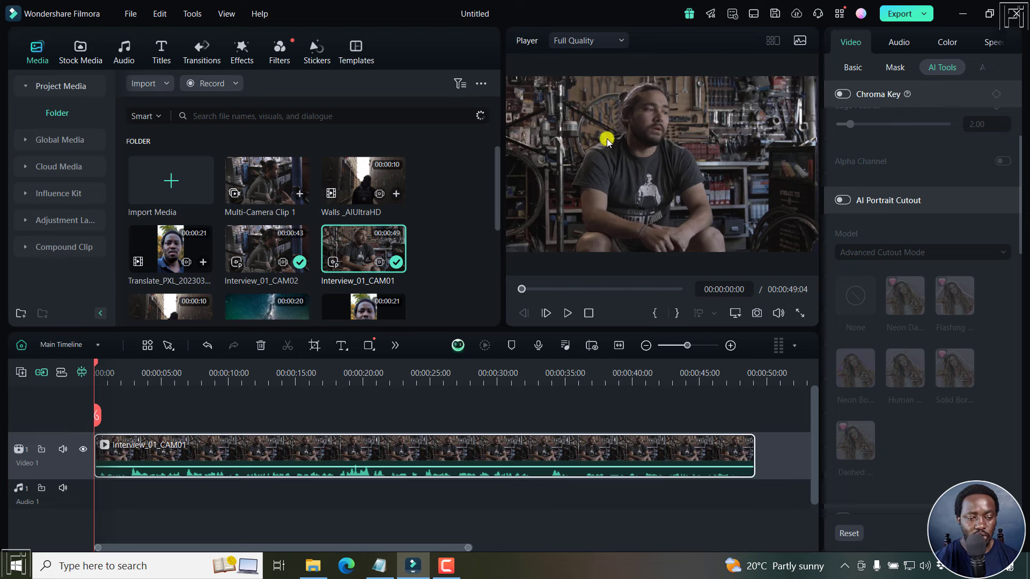
# Import The_Pope's_Exorcist_23.jpg into the project media.
pyautogui.click(177, 175)
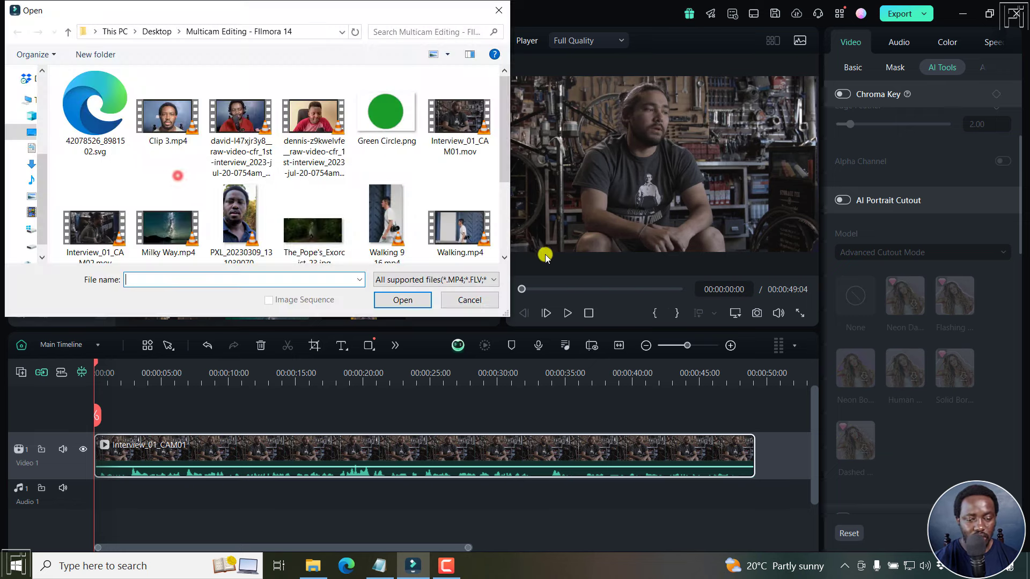
pyautogui.click(303, 226)
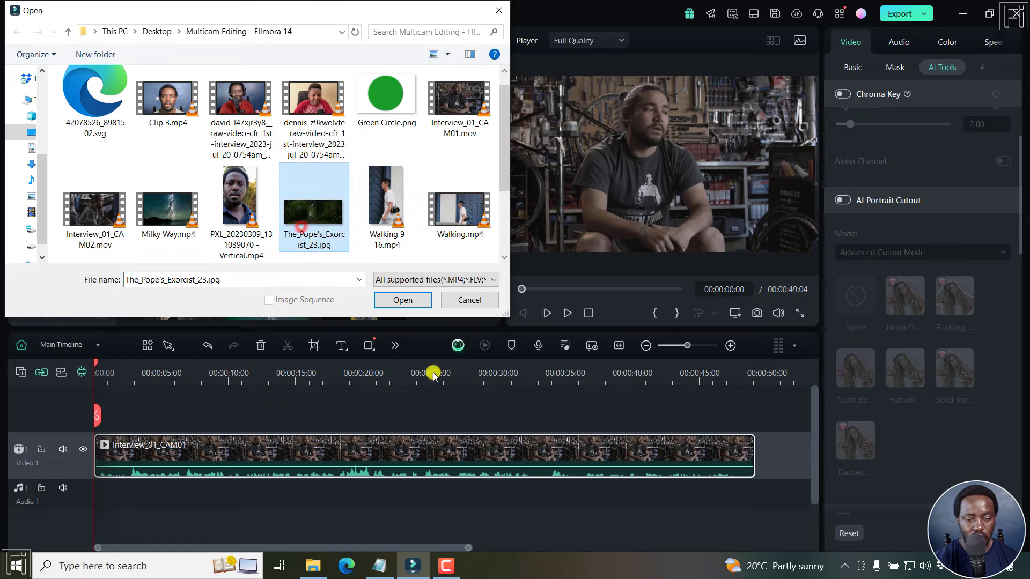
pyautogui.click(416, 304)
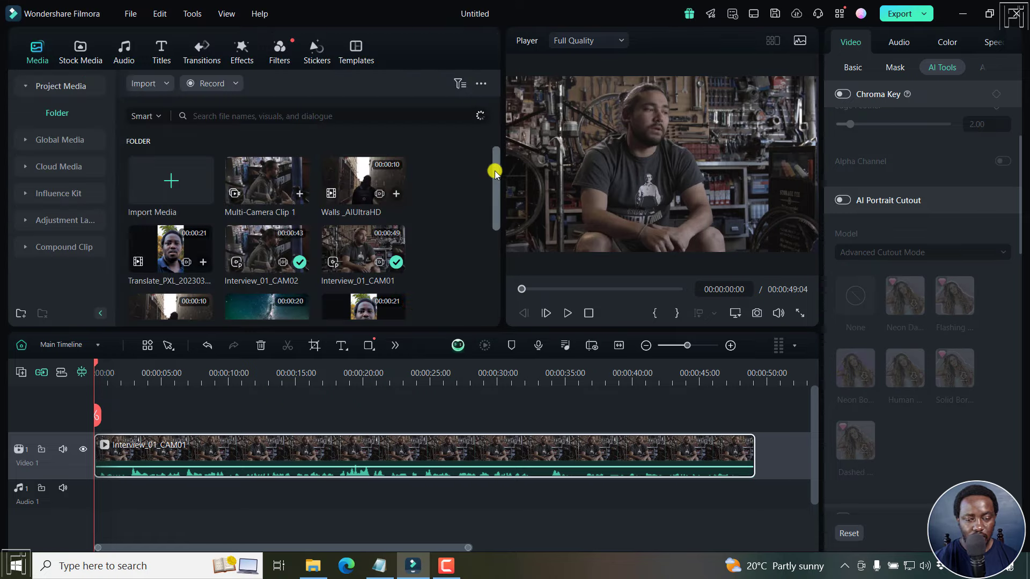
pyautogui.moveTo(493, 173); pyautogui.dragTo(499, 271)
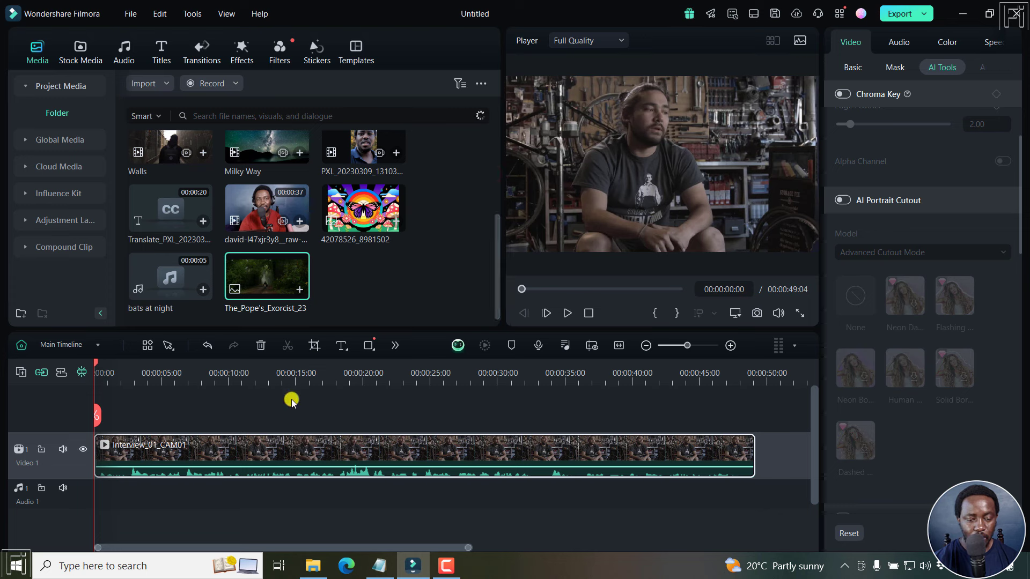
# Enable AI Color Palette in the colour settings of the Interview_01_CAM01 clip.
pyautogui.click(299, 449)
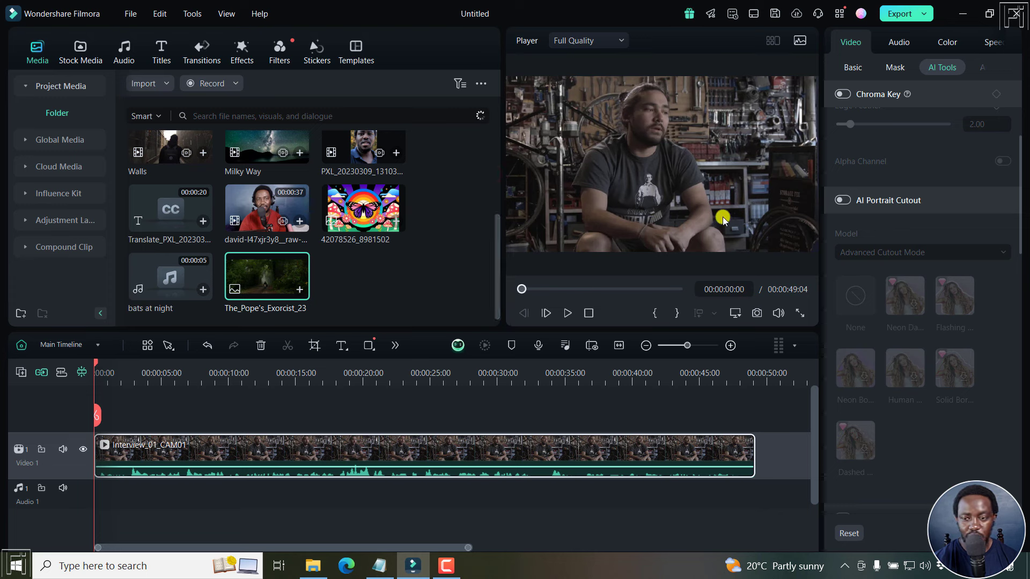
pyautogui.click(945, 40)
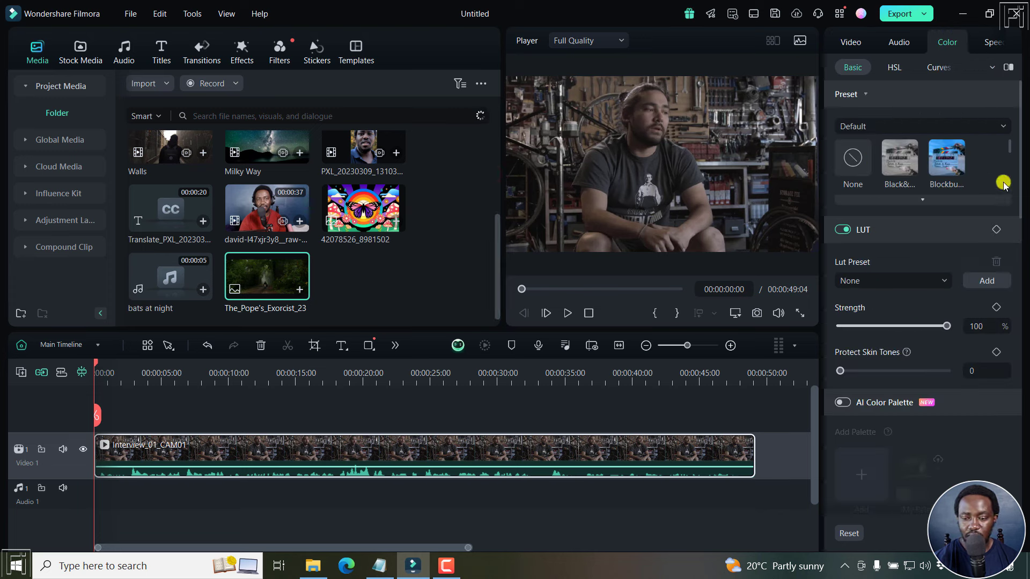
pyautogui.moveTo(1018, 154); pyautogui.dragTo(1018, 224)
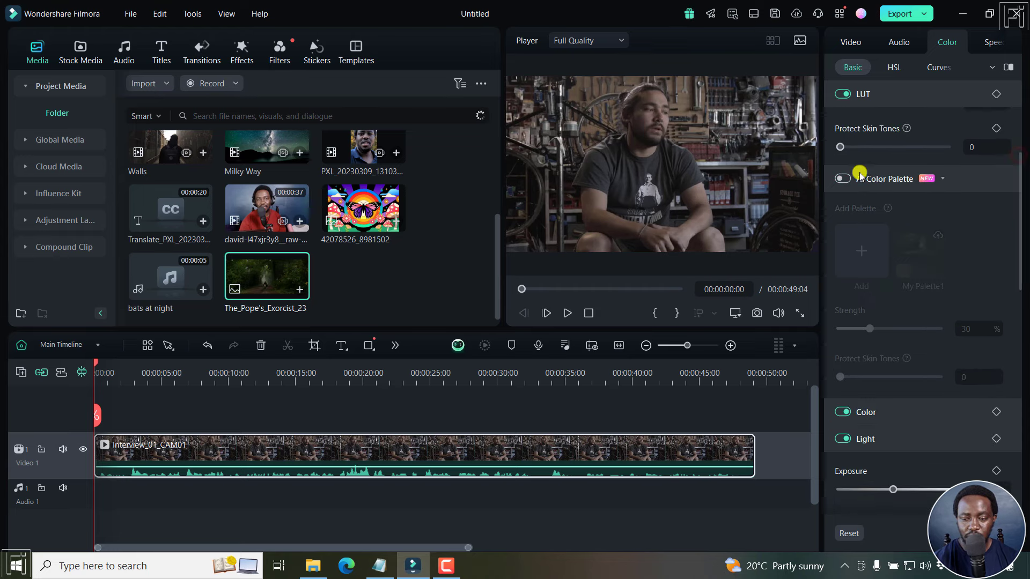
pyautogui.click(843, 177)
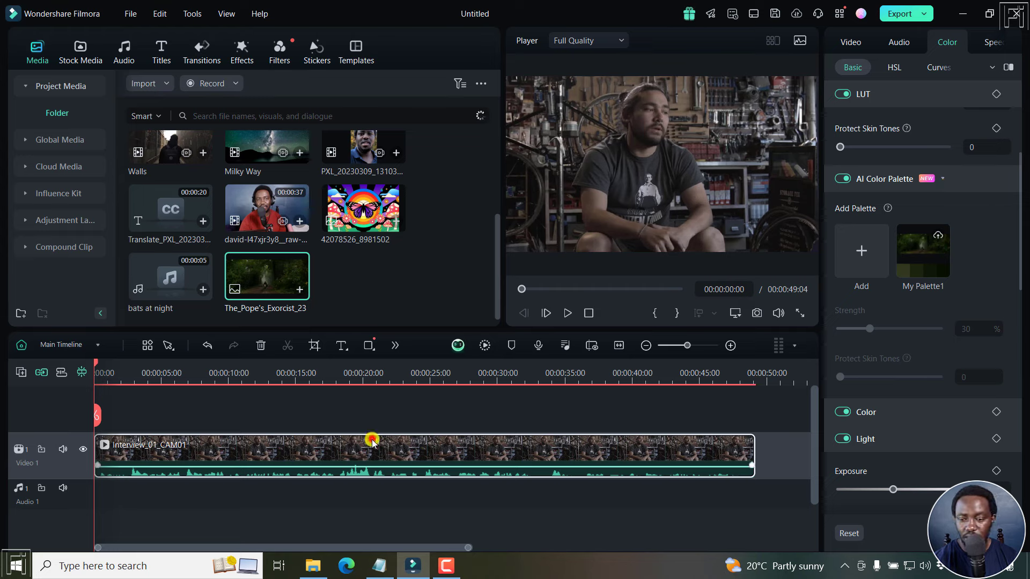
# Generate a new AI colour palette from the local file The_Pope's_Exorcist_23.jpg, then save and apply it to the interview clip.
pyautogui.click(861, 251)
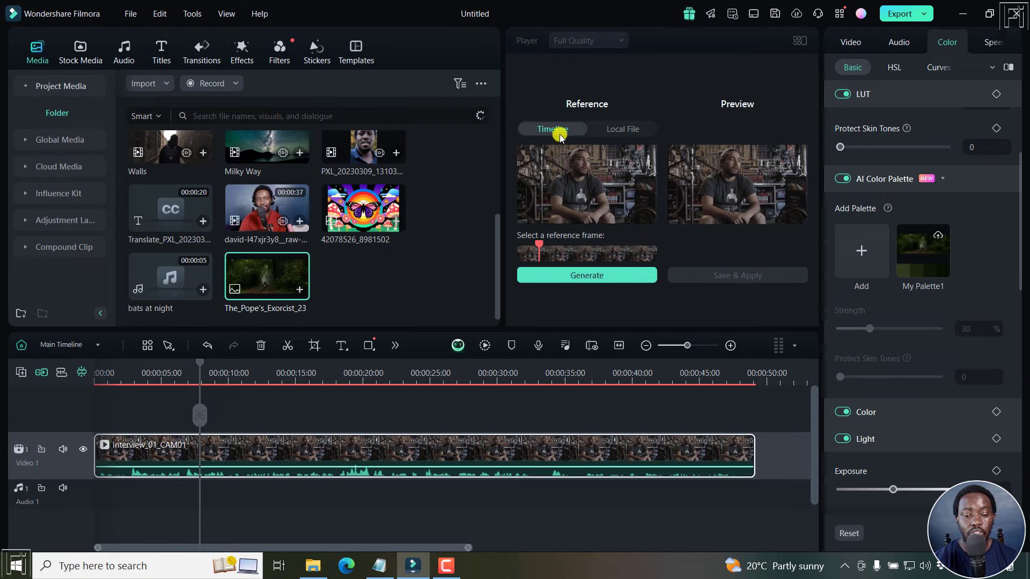
pyautogui.click(626, 130)
pyautogui.click(584, 204)
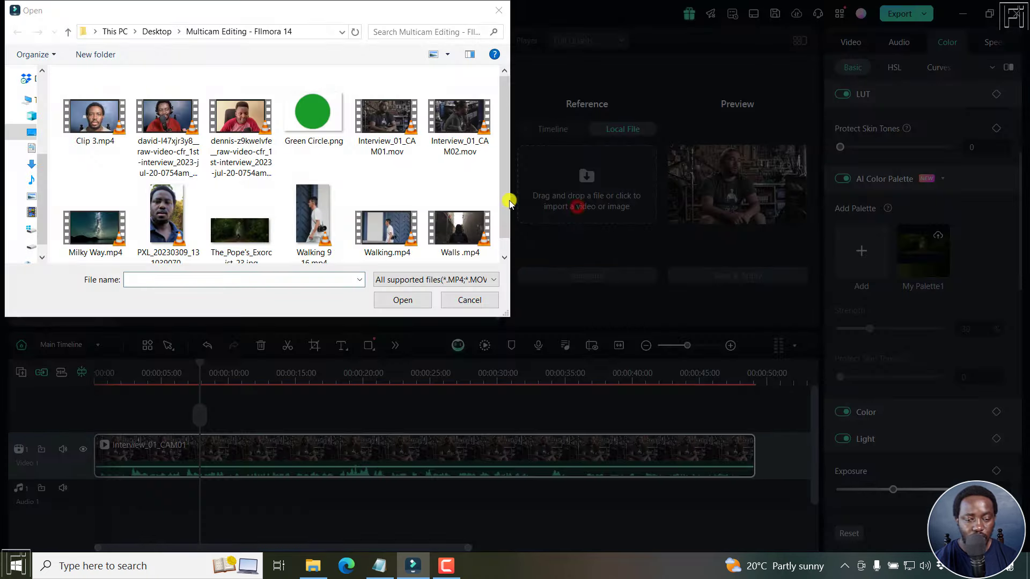
pyautogui.click(241, 244)
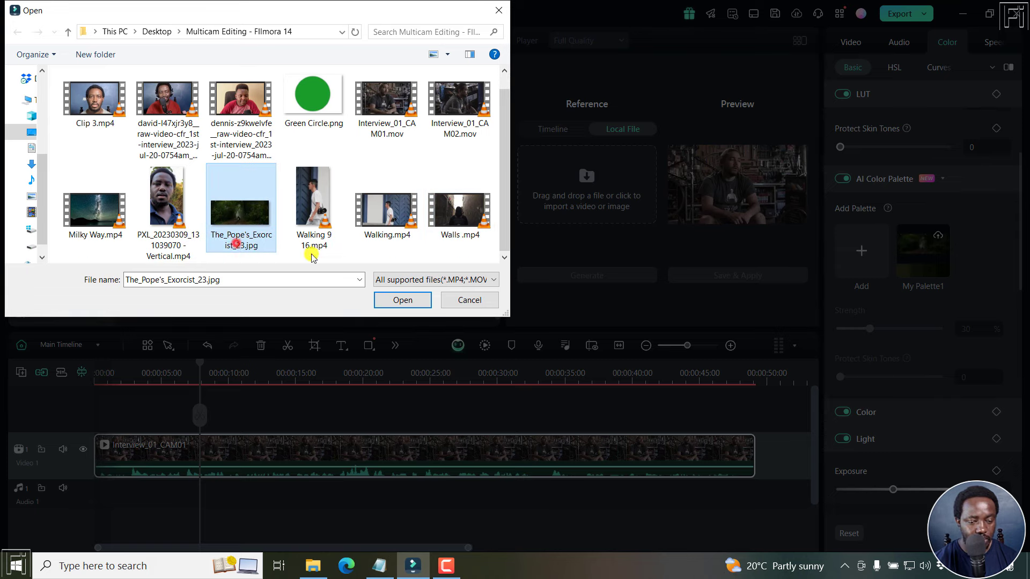
pyautogui.click(403, 299)
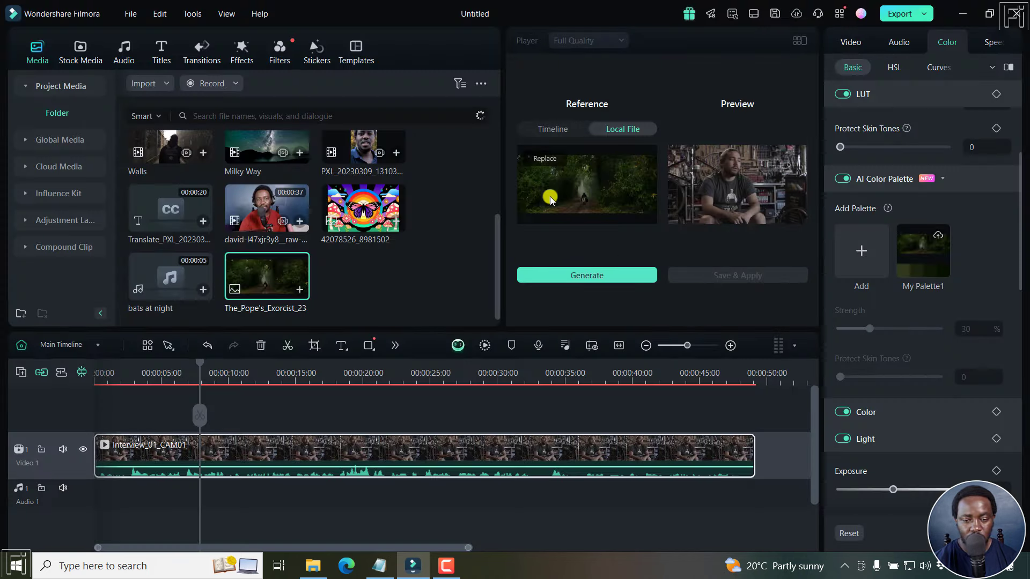
pyautogui.click(593, 277)
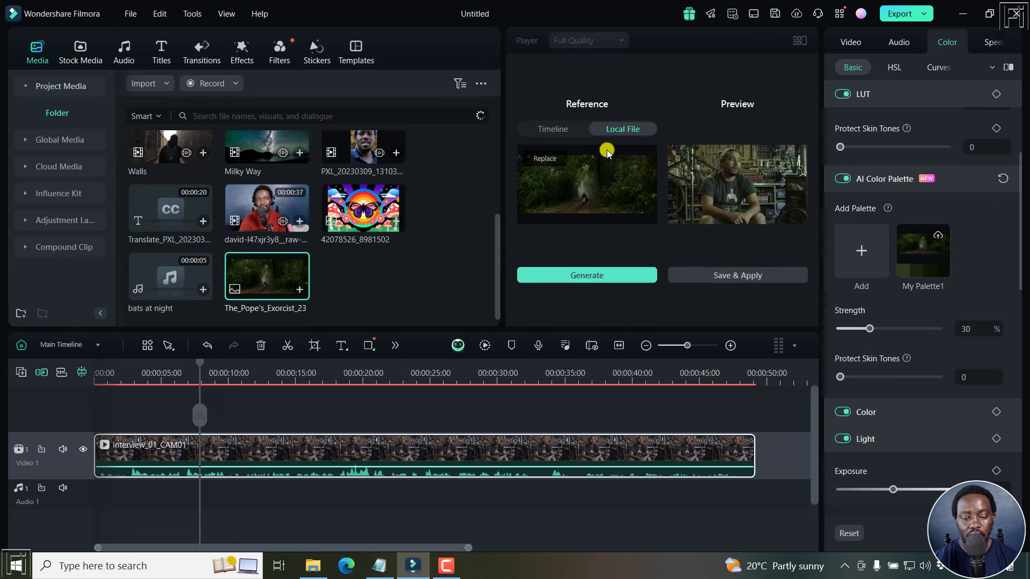
pyautogui.click(737, 277)
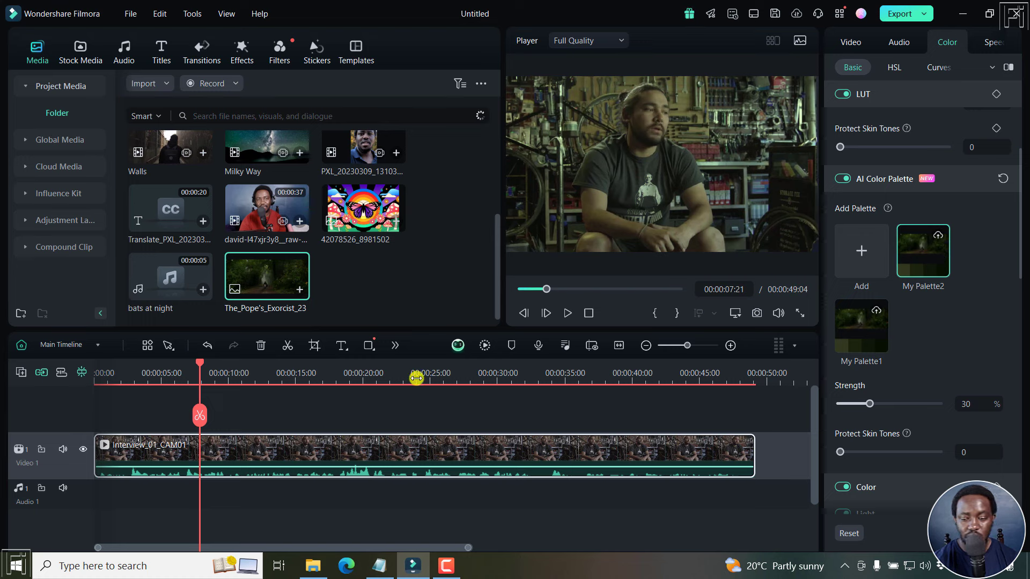
# Compare the interview clip with AI Color Palette off and on, and play the graded footage from the start.
pyautogui.click(843, 179)
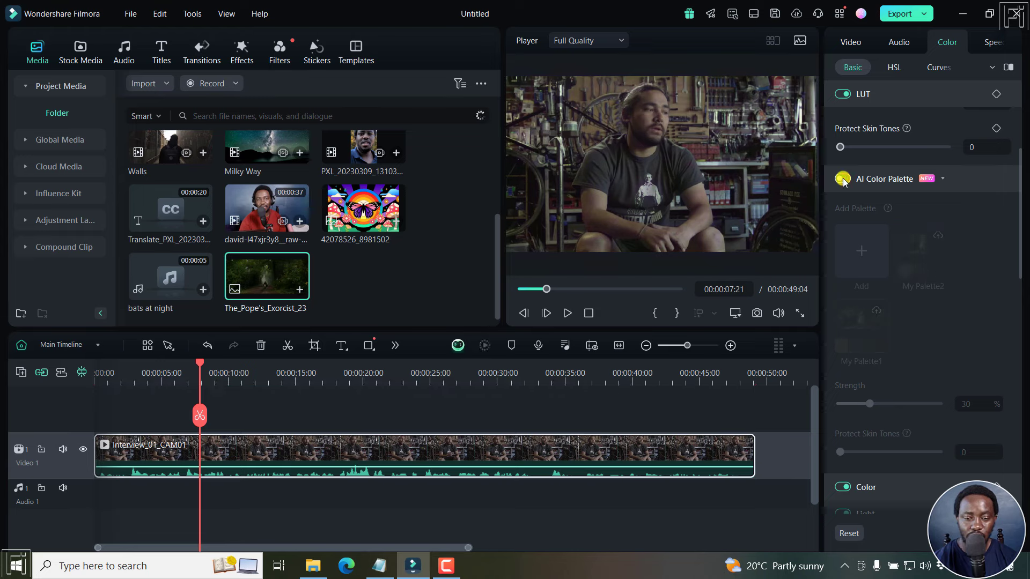
pyautogui.click(843, 179)
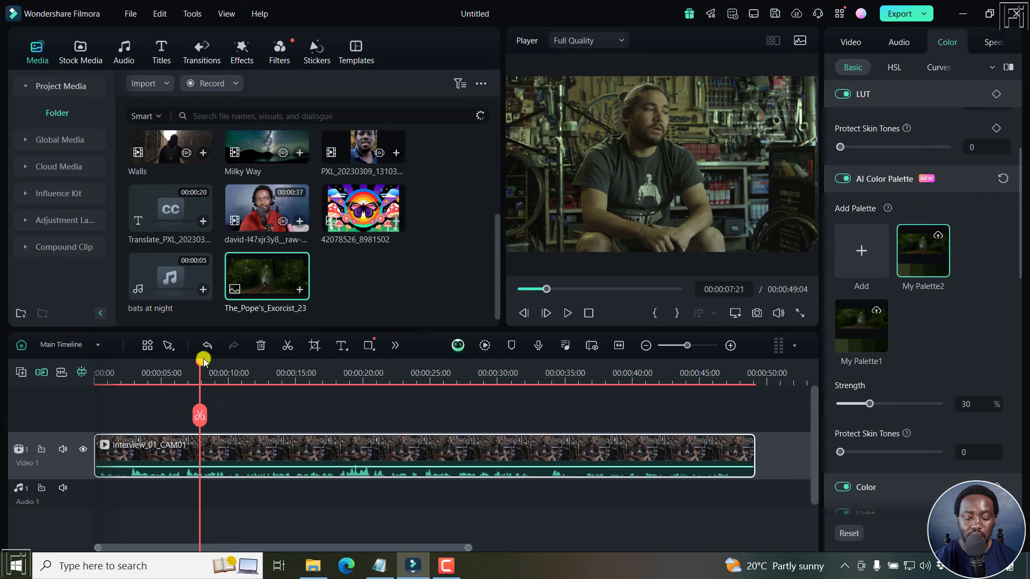
pyautogui.press('Home')
pyautogui.press('space')
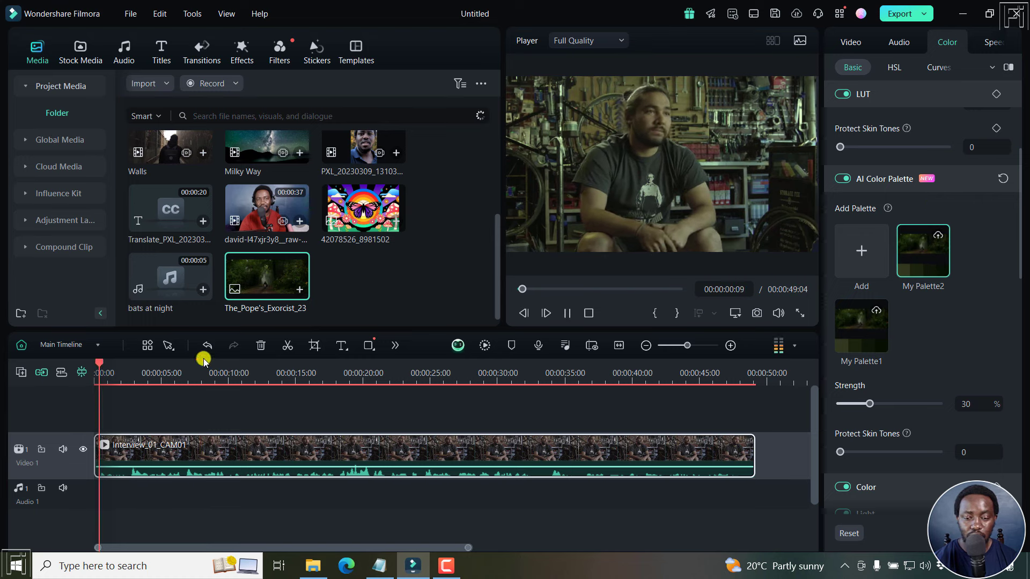
pyautogui.click(840, 180)
pyautogui.click(841, 180)
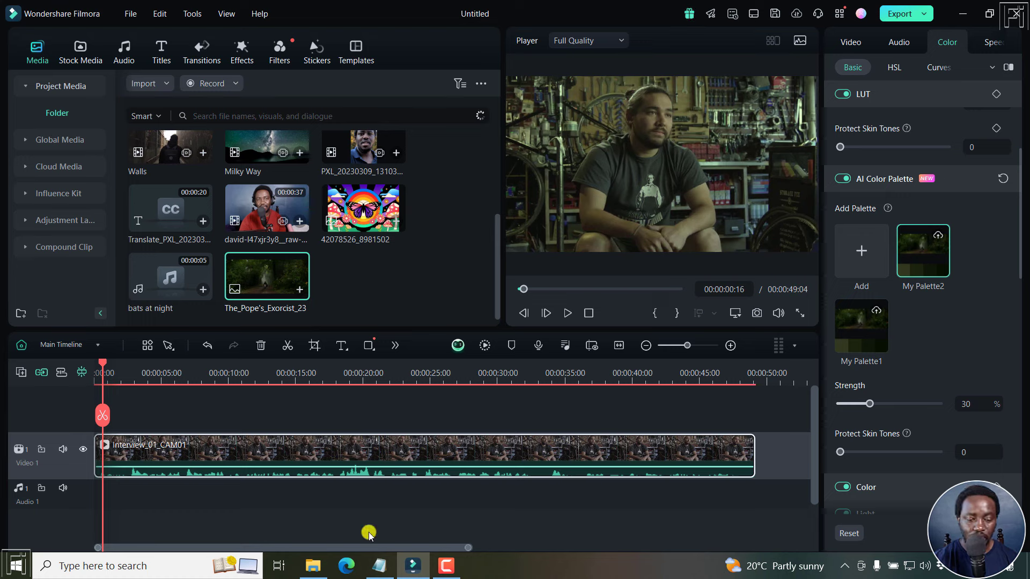
# Delete the Interview_01_CAM01 clip from the timeline and import Walking.mp4 into the project media.
pyautogui.moveTo(324, 513); pyautogui.dragTo(301, 443)
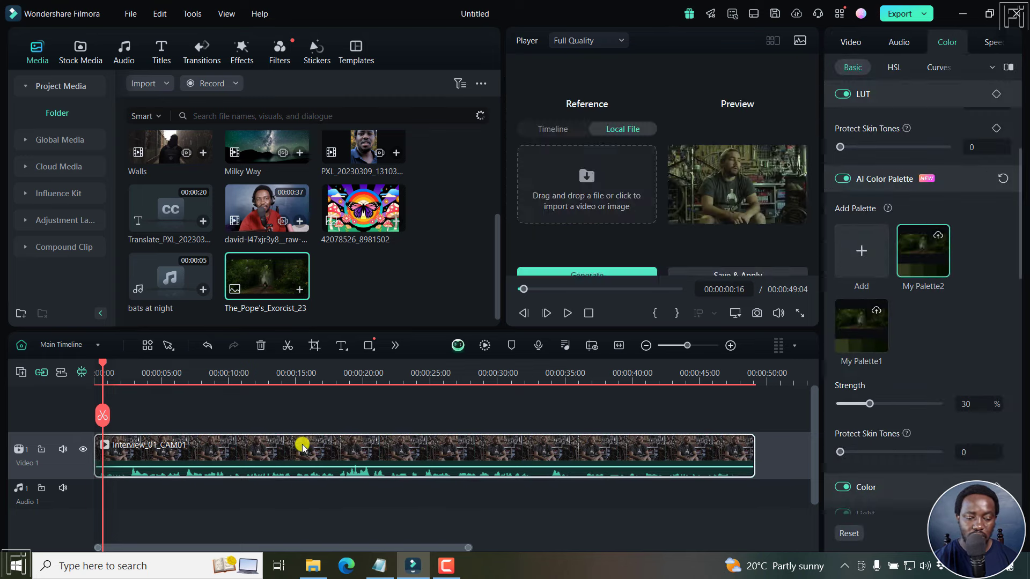
pyautogui.press('Delete')
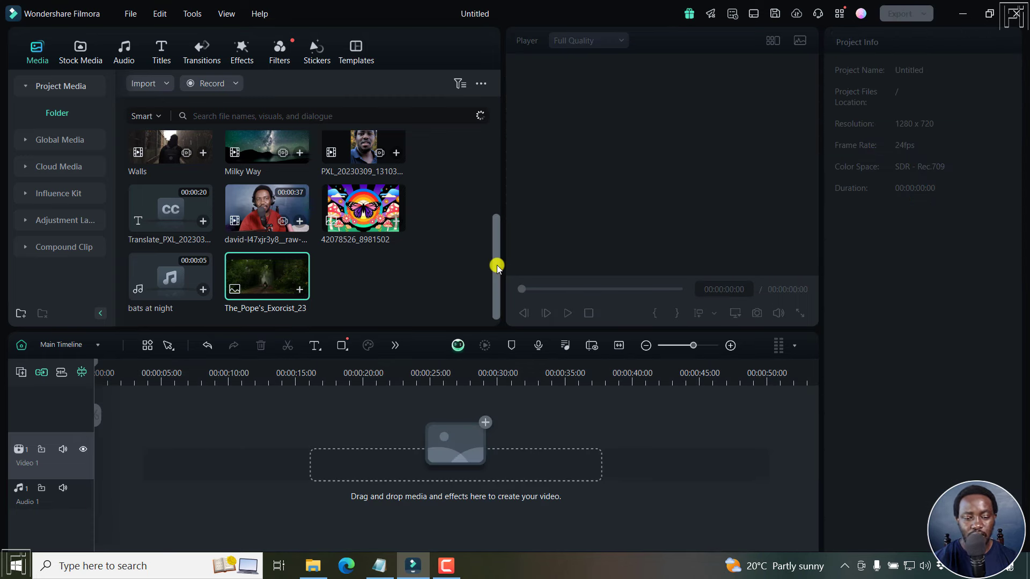
pyautogui.moveTo(496, 267); pyautogui.dragTo(490, 193)
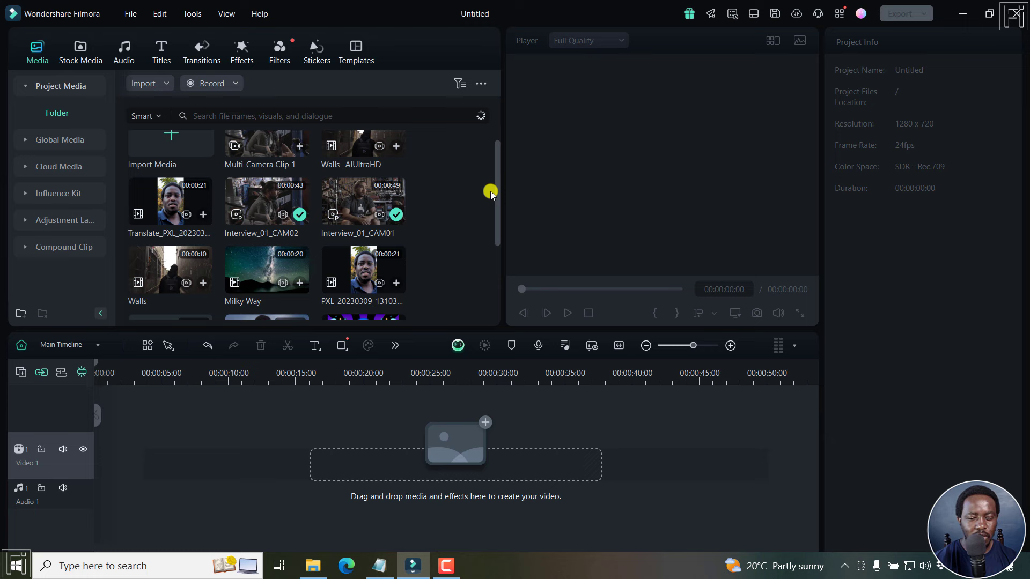
pyautogui.click(172, 138)
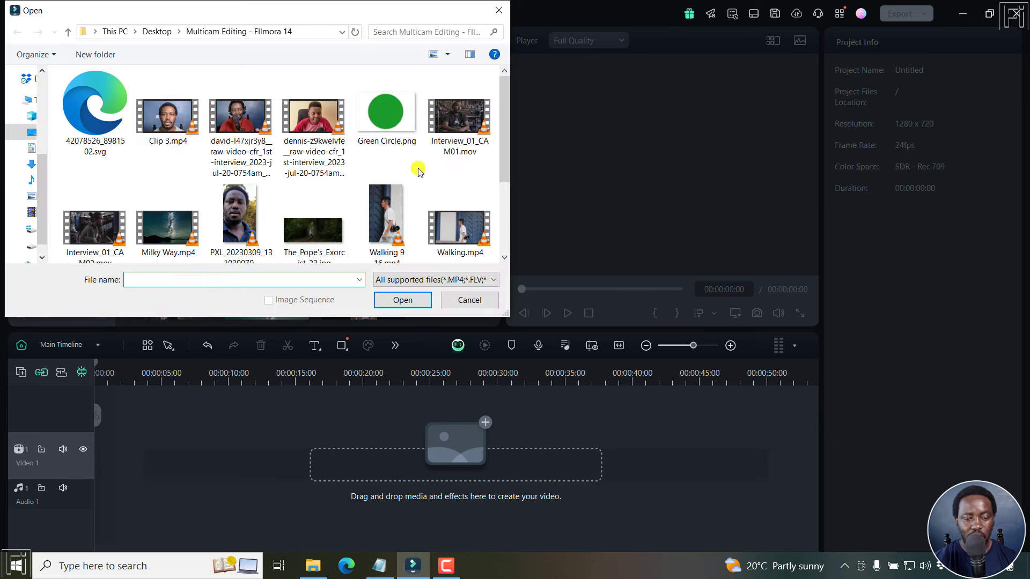
pyautogui.click(456, 234)
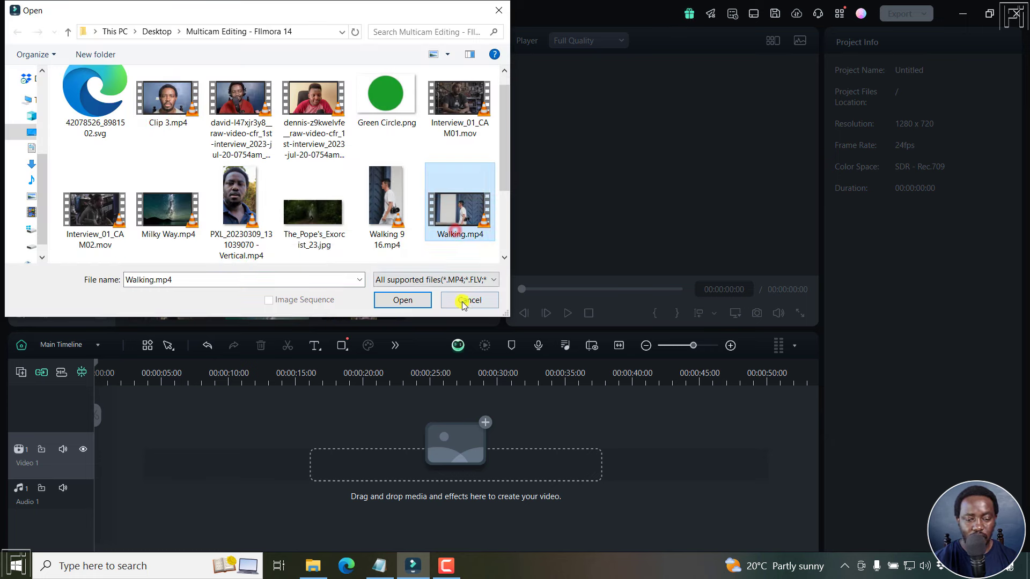
pyautogui.click(404, 300)
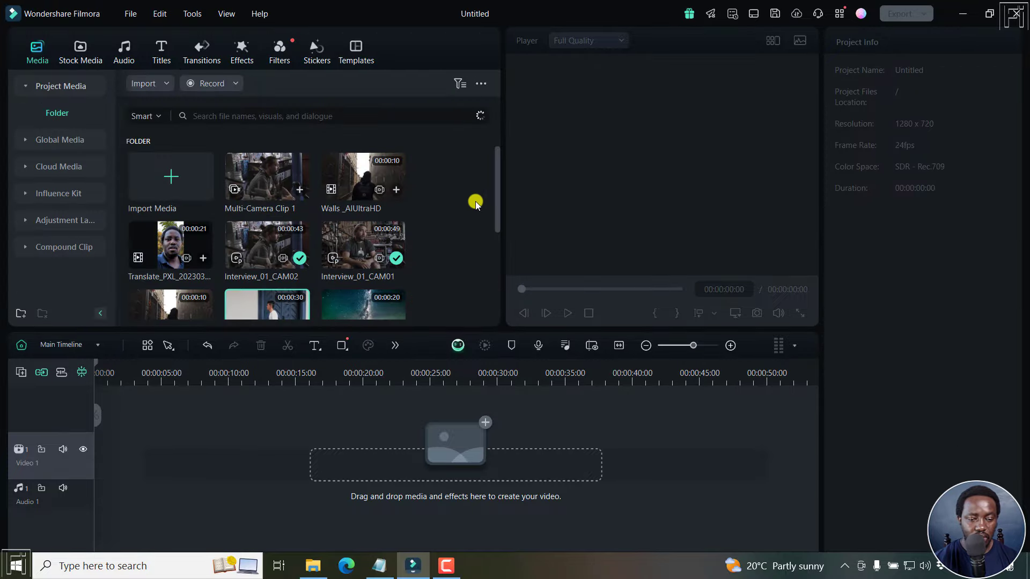
# Open the Walking clip in Auto Reframe and analyze it with a 9:16 aspect ratio and Auto motion speed.
pyautogui.moveTo(495, 163); pyautogui.dragTo(495, 205)
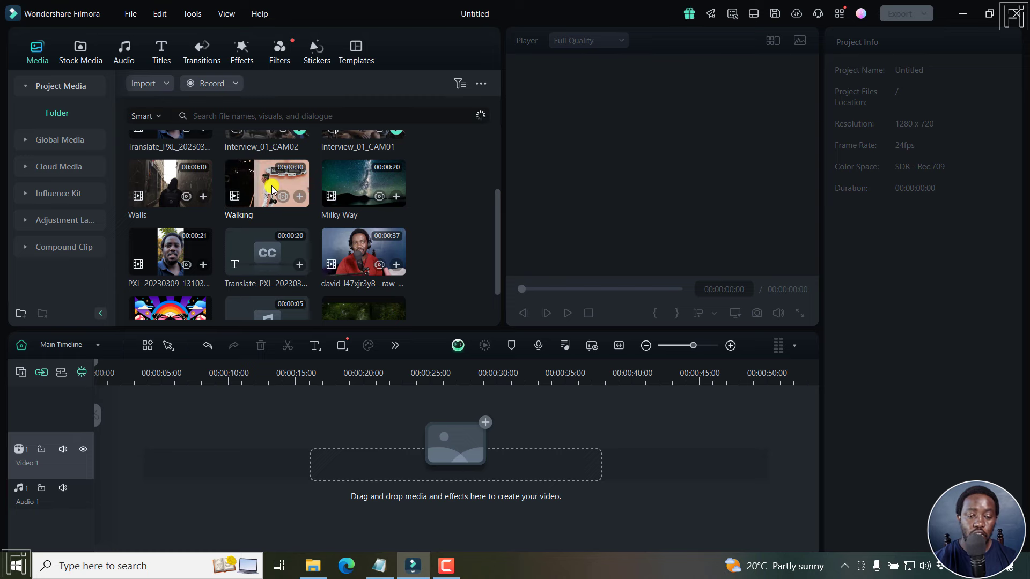
pyautogui.rightClick(272, 185)
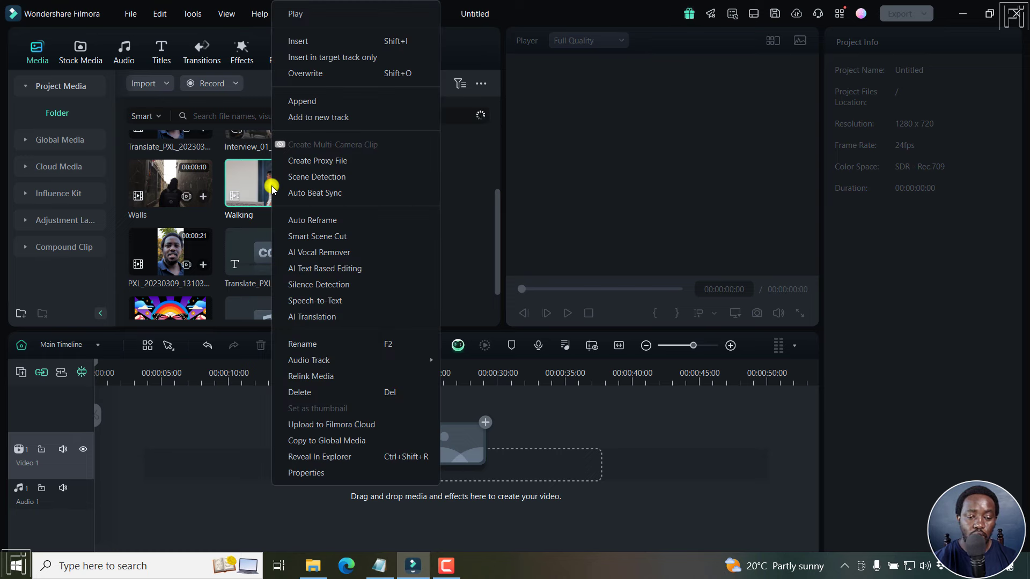
pyautogui.click(323, 221)
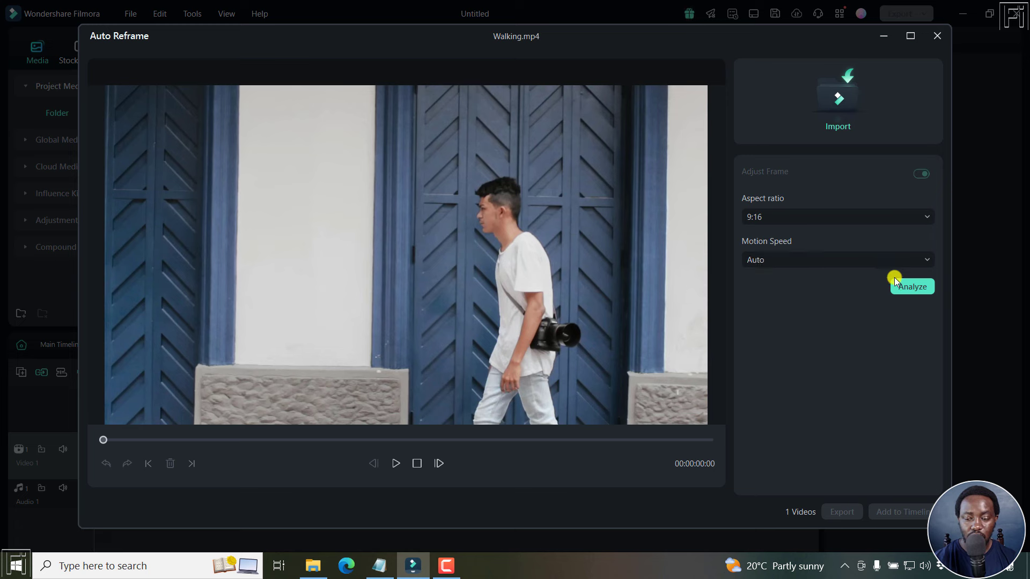
pyautogui.click(912, 287)
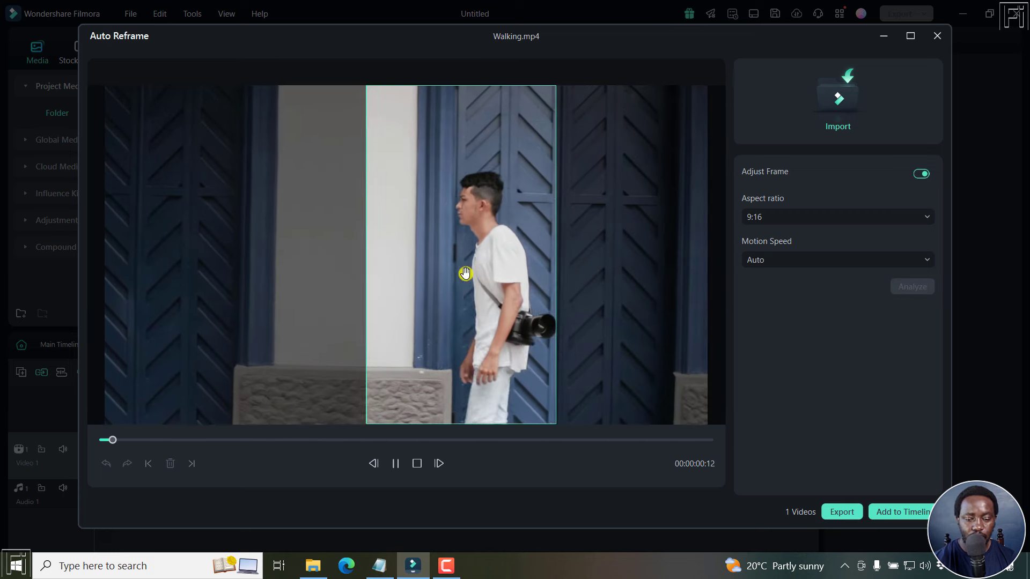
# Shift the 9:16 crop frame to the right around the walking man at 00:00:00:15 and at 00:00:00:01.
pyautogui.moveTo(464, 274); pyautogui.dragTo(501, 281)
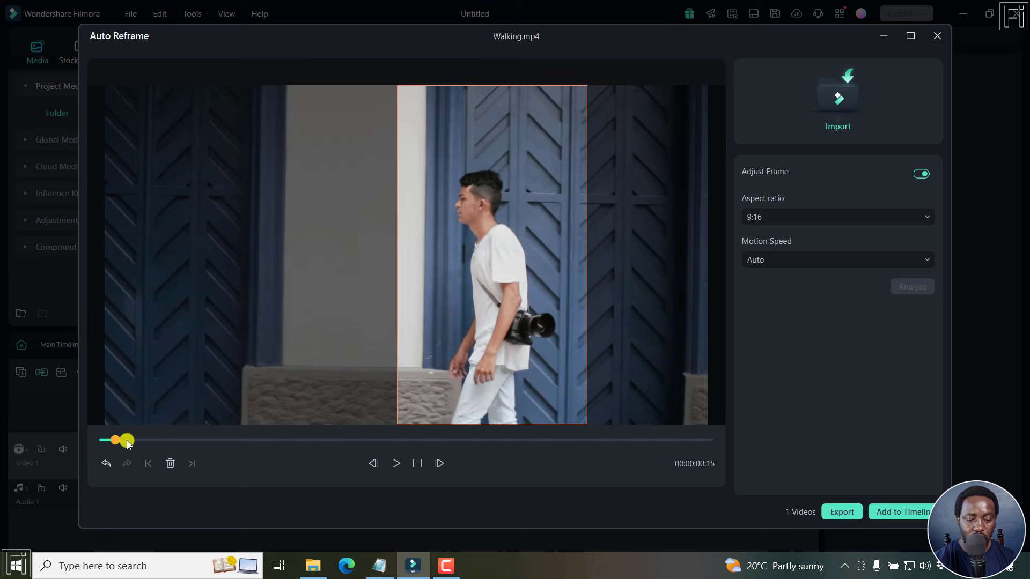
pyautogui.moveTo(127, 443); pyautogui.dragTo(104, 441)
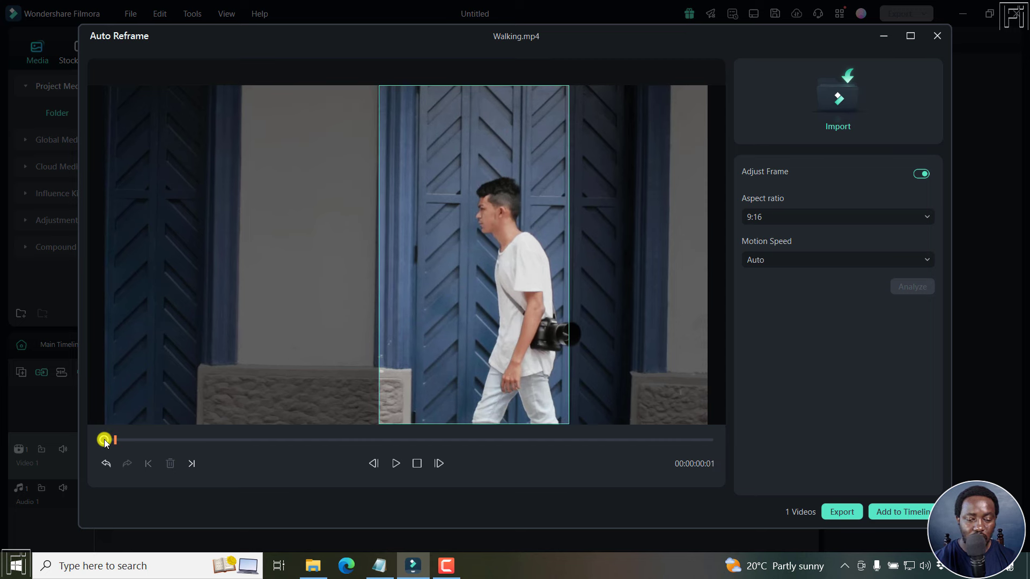
pyautogui.moveTo(479, 359); pyautogui.dragTo(507, 365)
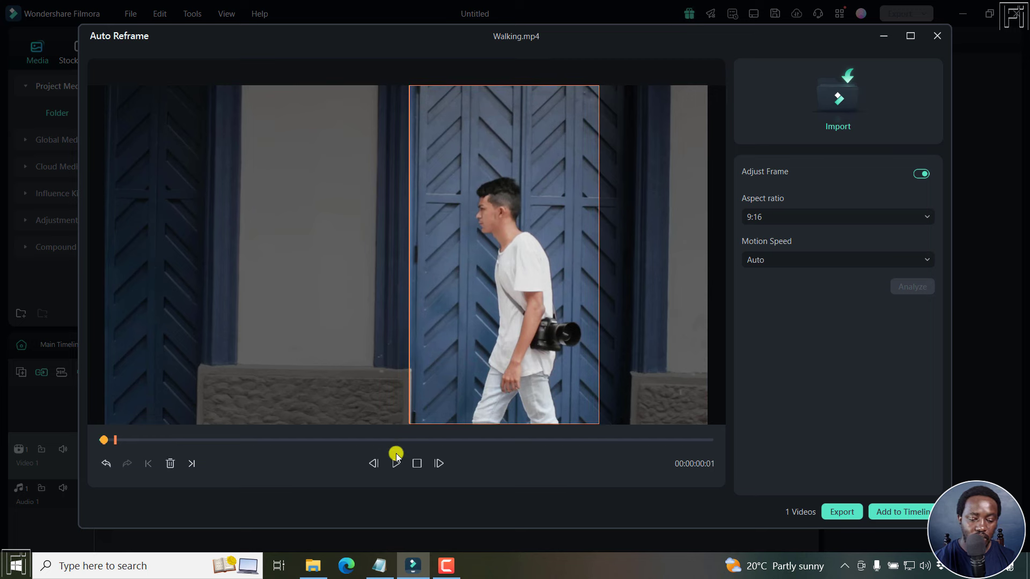
# Advance through the Walking clip and reposition the crop frame around the man at 00:00:04:15, 00:00:05:11 and 00:00:06:03.
pyautogui.click(436, 465)
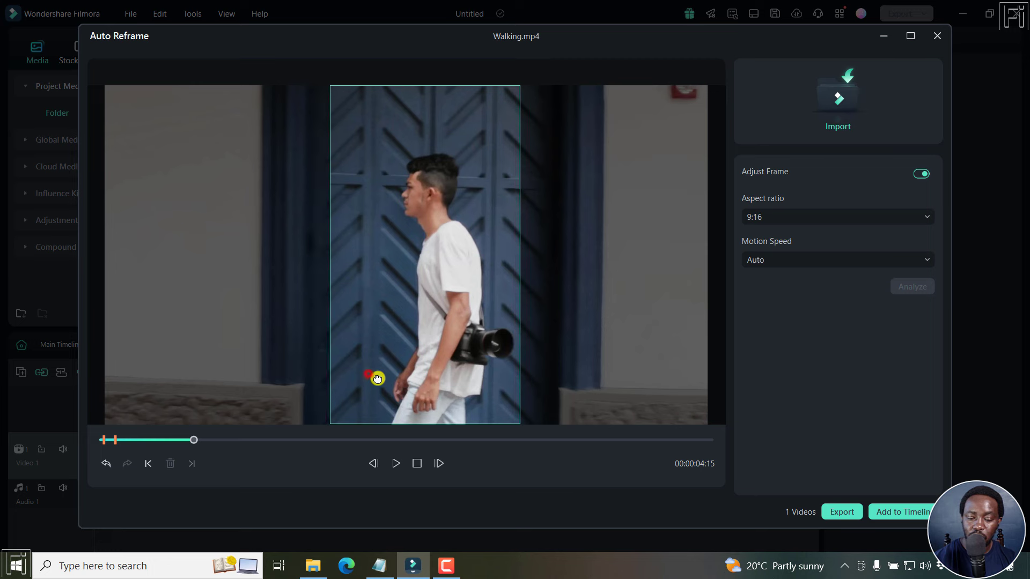
pyautogui.click(440, 463)
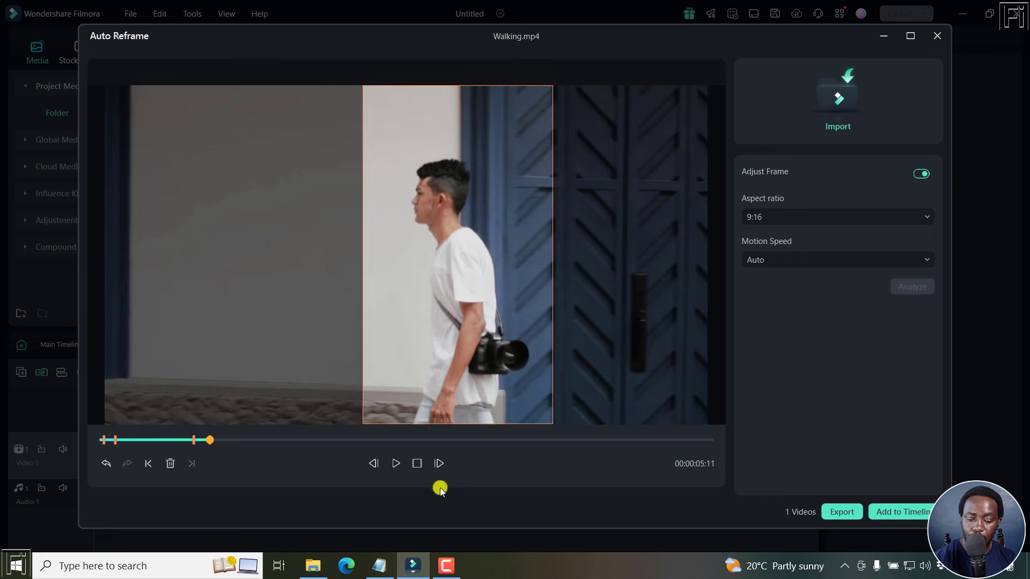
pyautogui.click(438, 461)
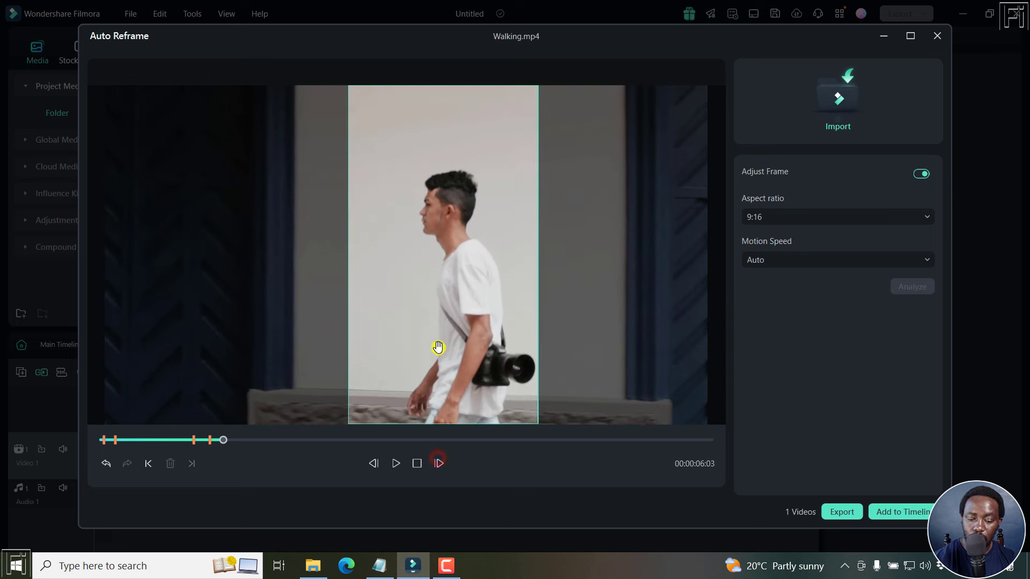
pyautogui.moveTo(419, 341); pyautogui.dragTo(440, 347)
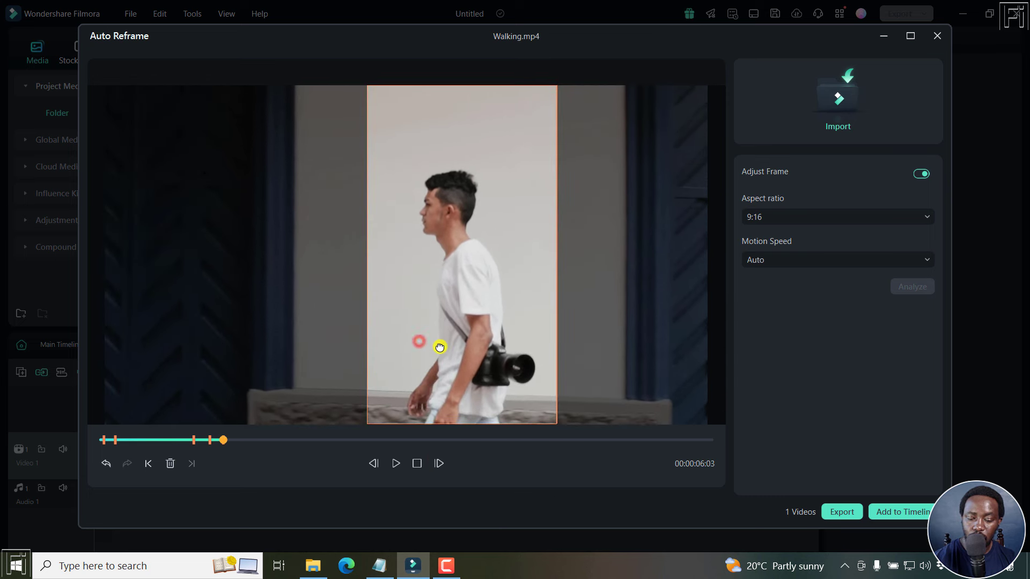
# Advance through the Walking clip and recenter the 9:16 crop frame on the man at successive frames, including 00:00:09:06 and 00:00:09:18.
pyautogui.click(438, 465)
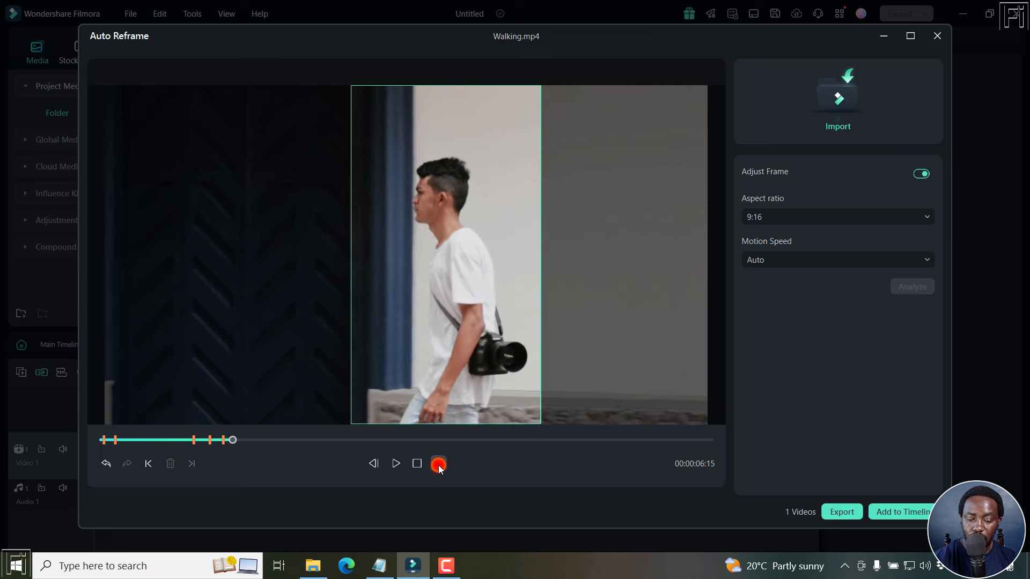
pyautogui.moveTo(423, 328); pyautogui.dragTo(448, 328)
pyautogui.click(437, 464)
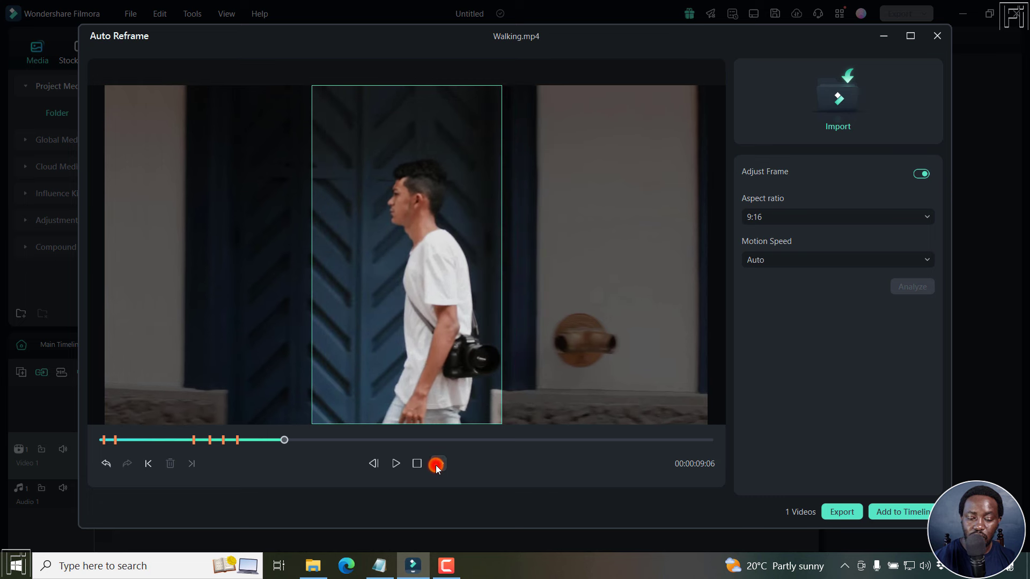
pyautogui.moveTo(402, 318); pyautogui.dragTo(422, 318)
pyautogui.click(442, 464)
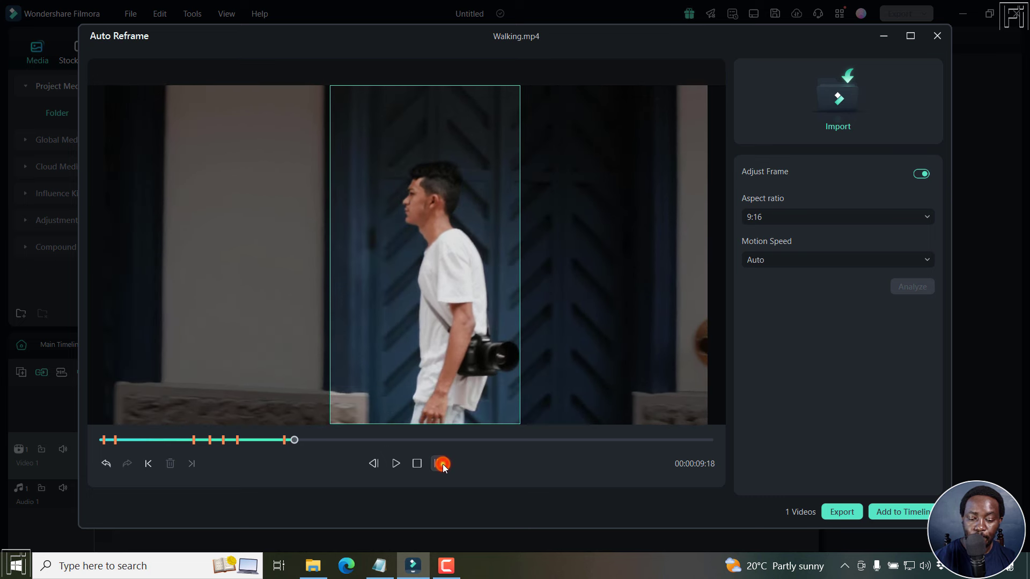
pyautogui.moveTo(364, 288); pyautogui.dragTo(396, 288)
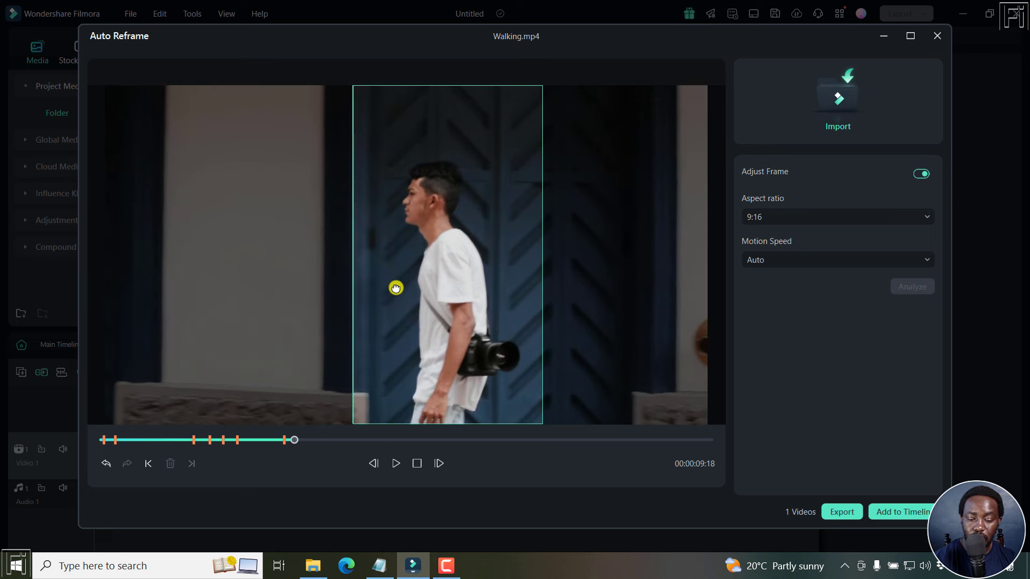
# Continue through the clip, shifting the crop frame onto the man at successive points from 00:00:10:01 to 00:00:10:17.
pyautogui.click(439, 464)
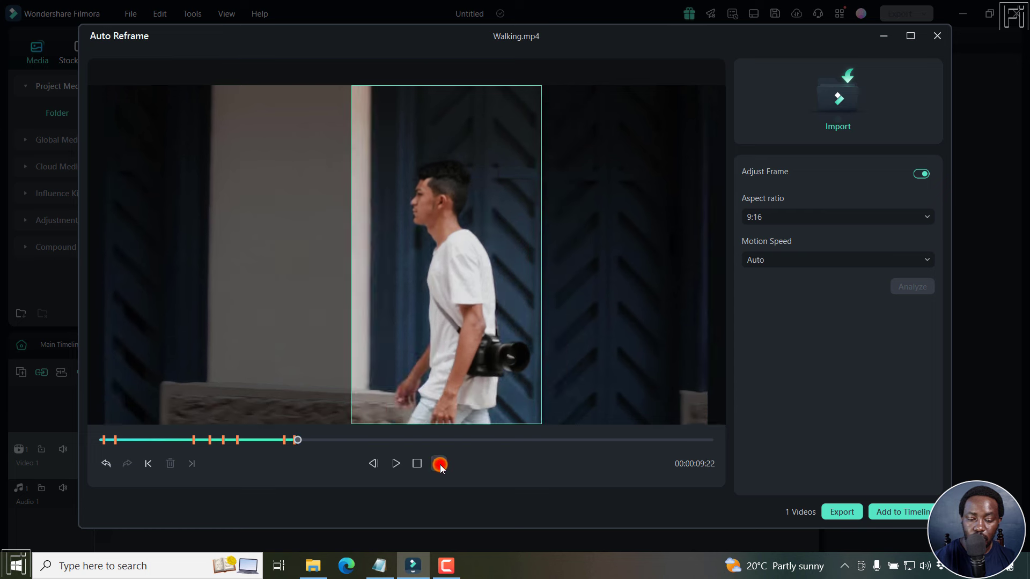
pyautogui.moveTo(443, 306); pyautogui.dragTo(458, 301)
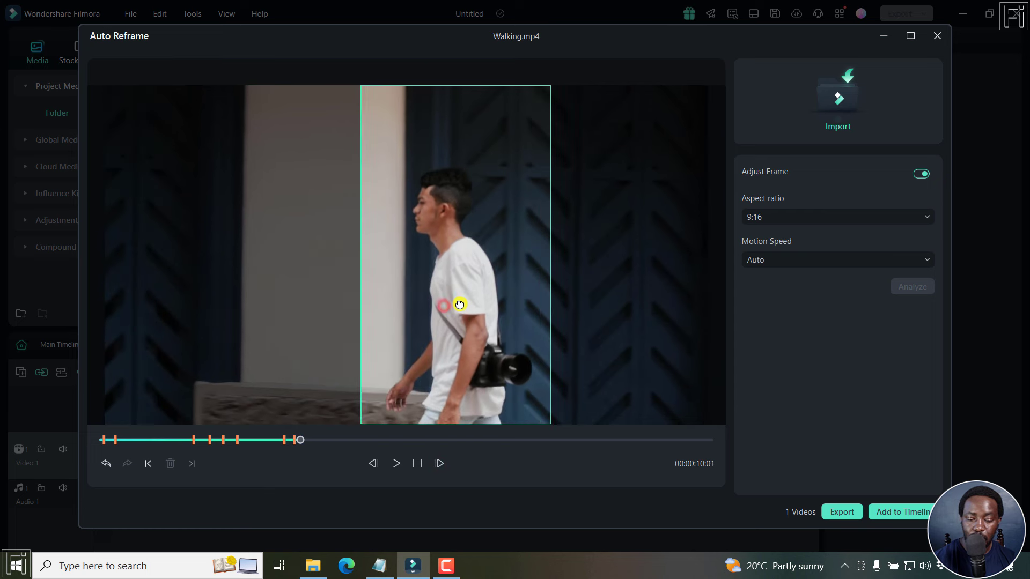
pyautogui.click(440, 464)
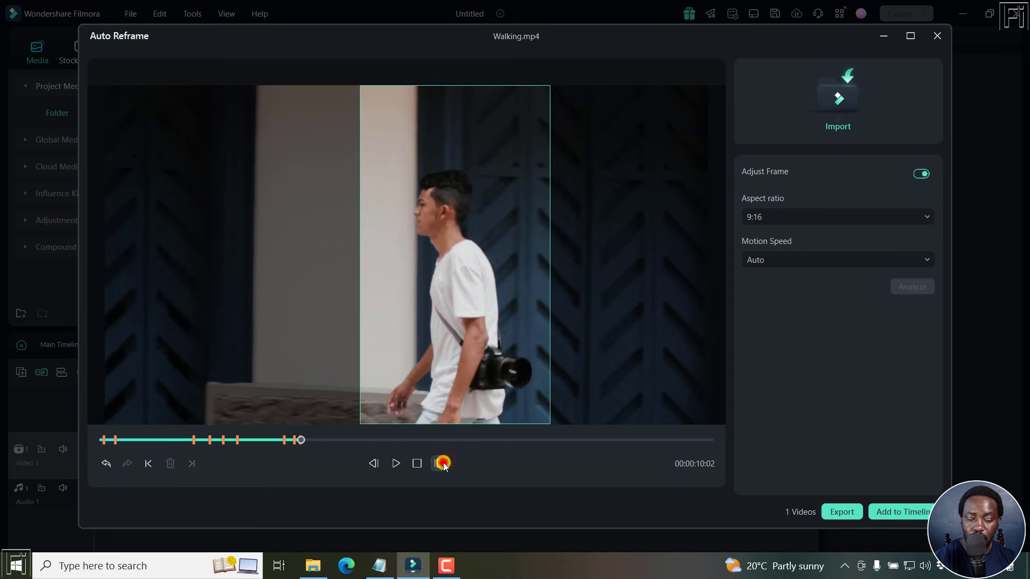
pyautogui.moveTo(442, 283); pyautogui.dragTo(465, 280)
pyautogui.click(436, 464)
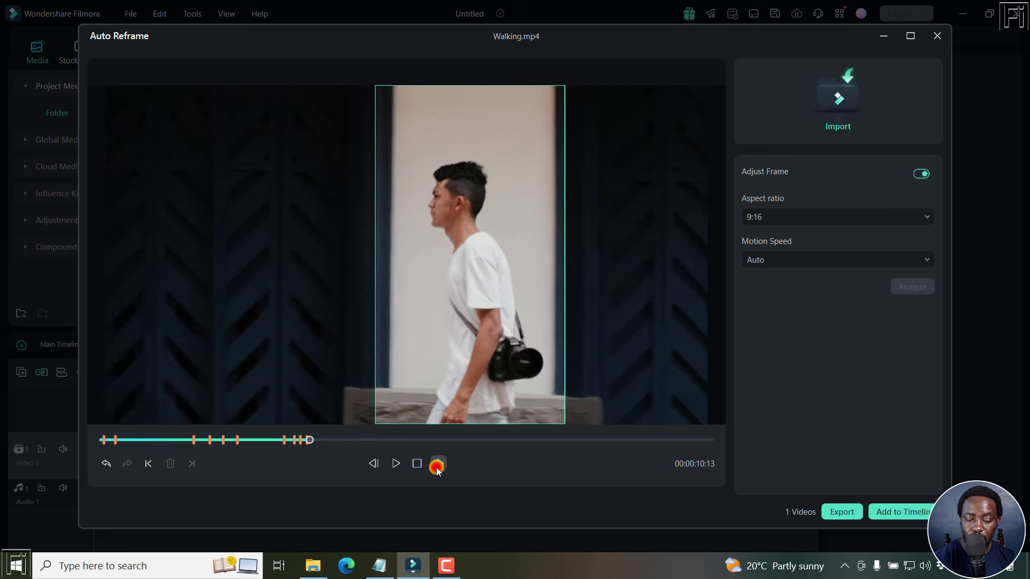
pyautogui.moveTo(462, 303); pyautogui.dragTo(474, 301)
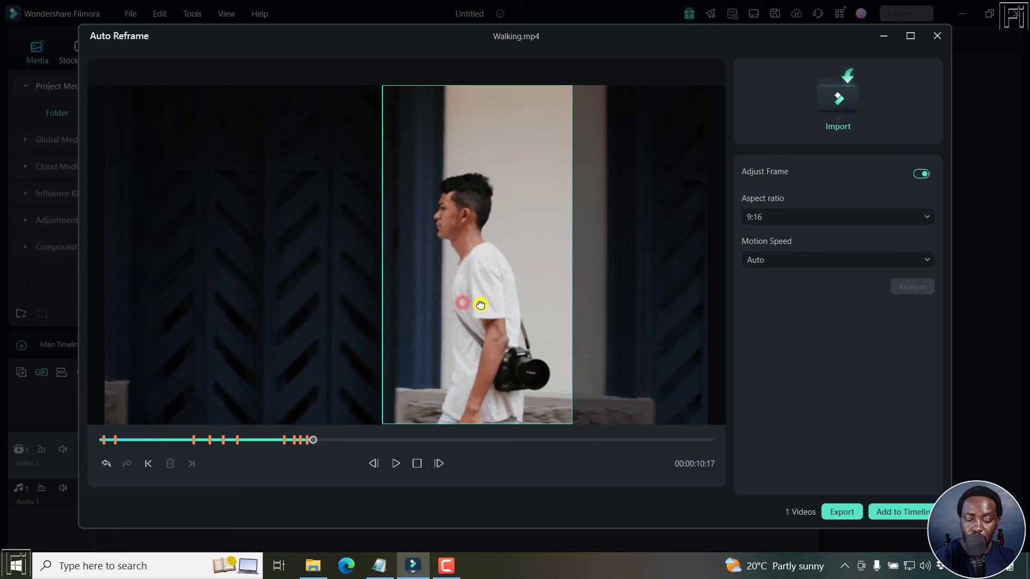
# Realign the crop frame with the man over the following frames, up to 00:00:11:13.
pyautogui.click(438, 467)
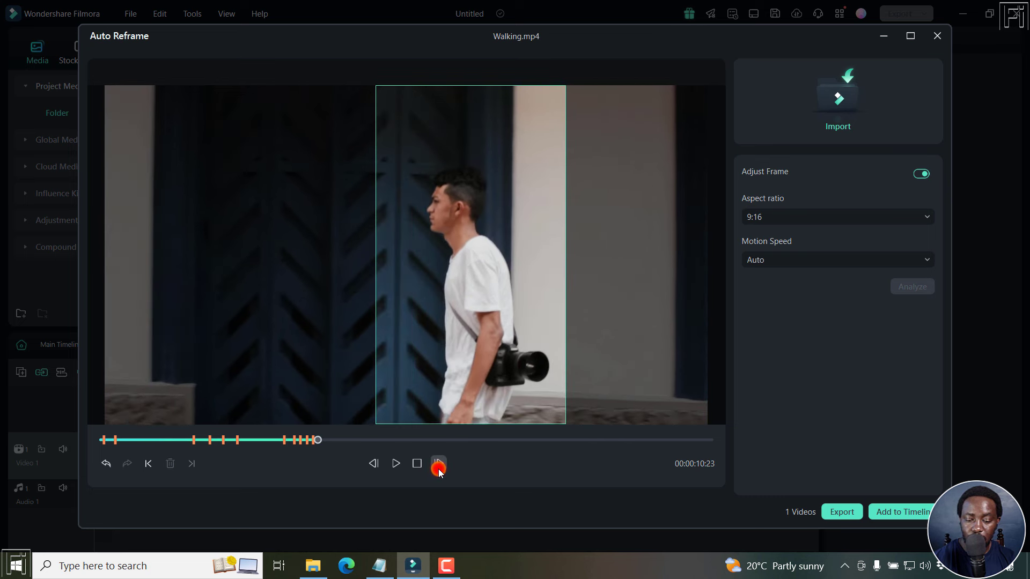
pyautogui.moveTo(480, 299); pyautogui.dragTo(502, 302)
pyautogui.click(444, 463)
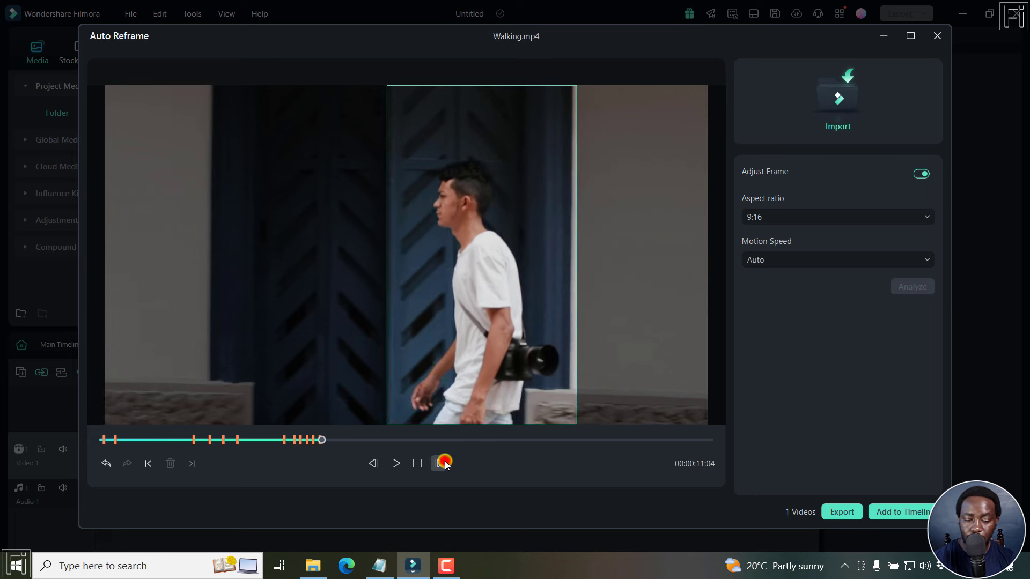
pyautogui.click(444, 463)
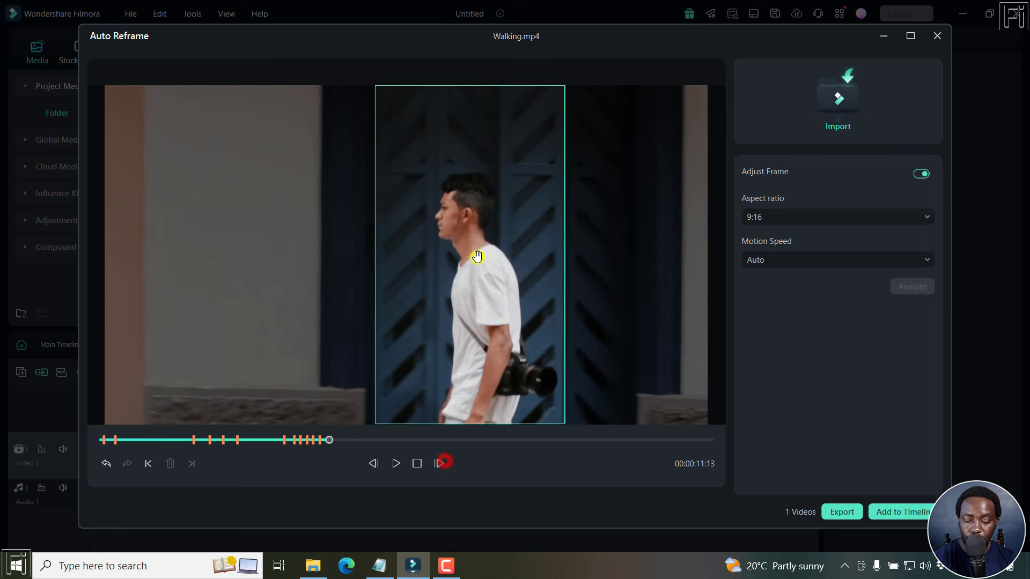
pyautogui.moveTo(466, 259); pyautogui.dragTo(486, 261)
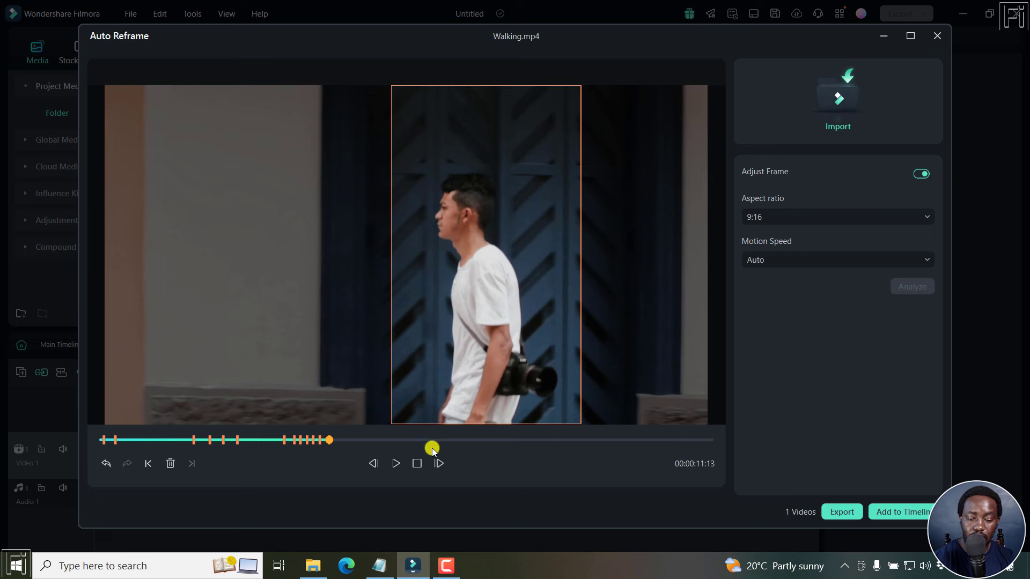
pyautogui.click(441, 464)
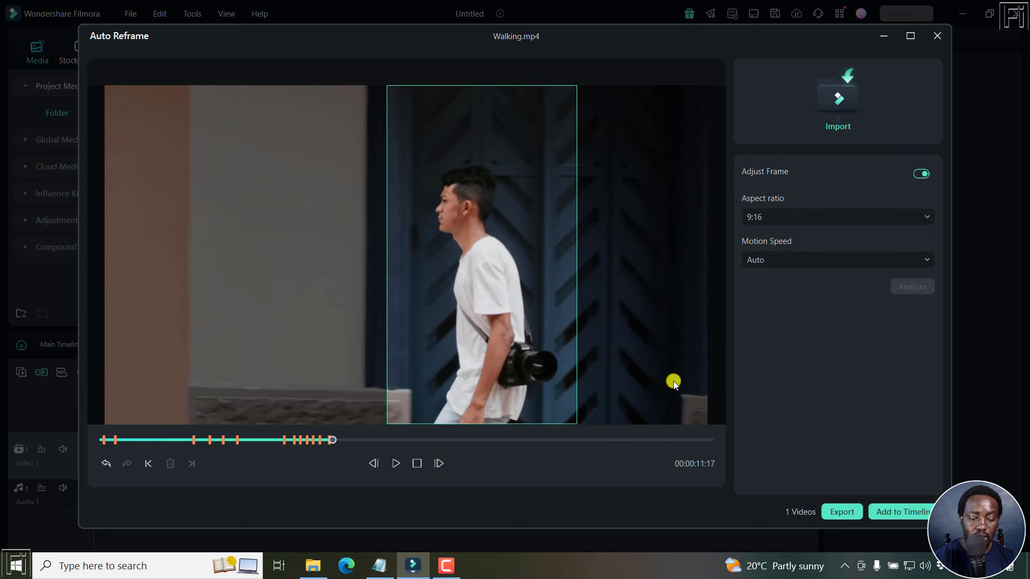
# Add the reframed clip to the timeline, matching the project to the media's 608 x 1080 23.97fps, and play it back.
pyautogui.click(902, 512)
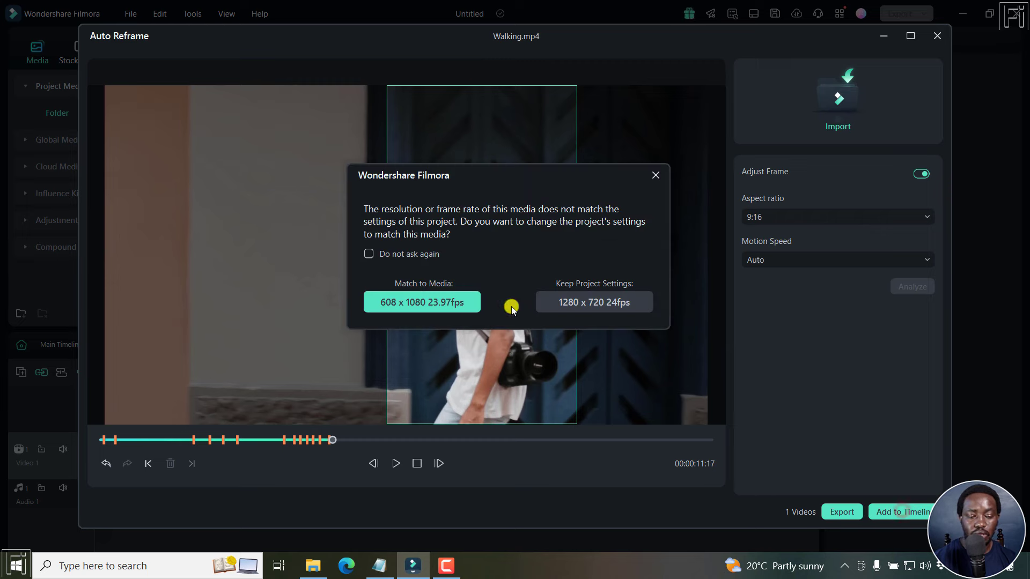
pyautogui.click(417, 300)
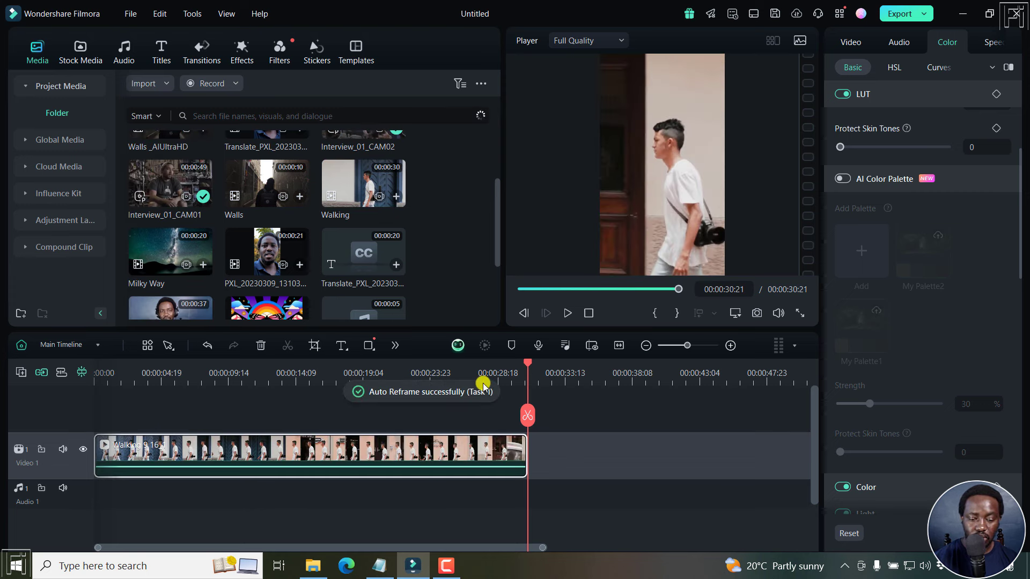
pyautogui.press('space')
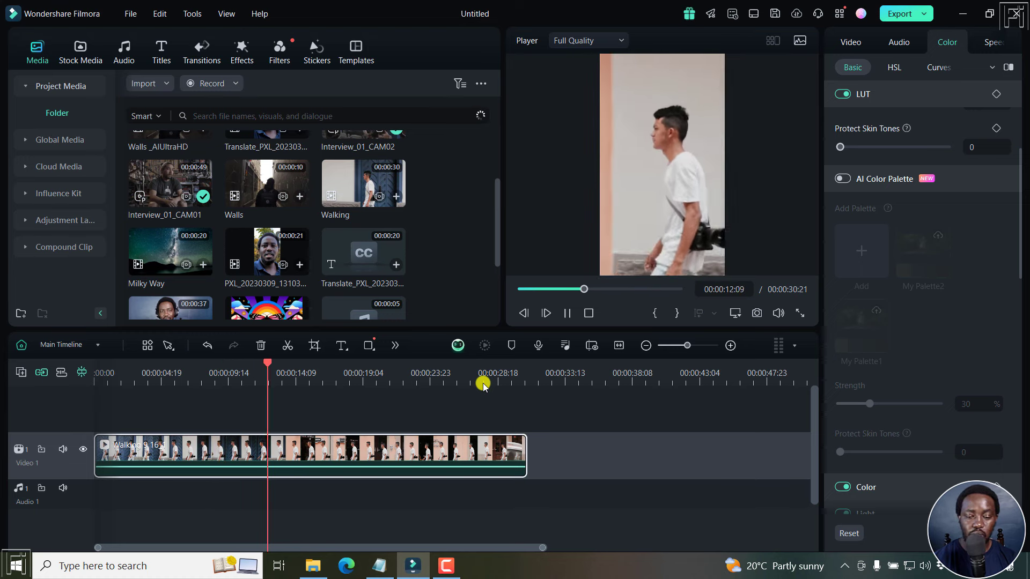
pyautogui.press('space')
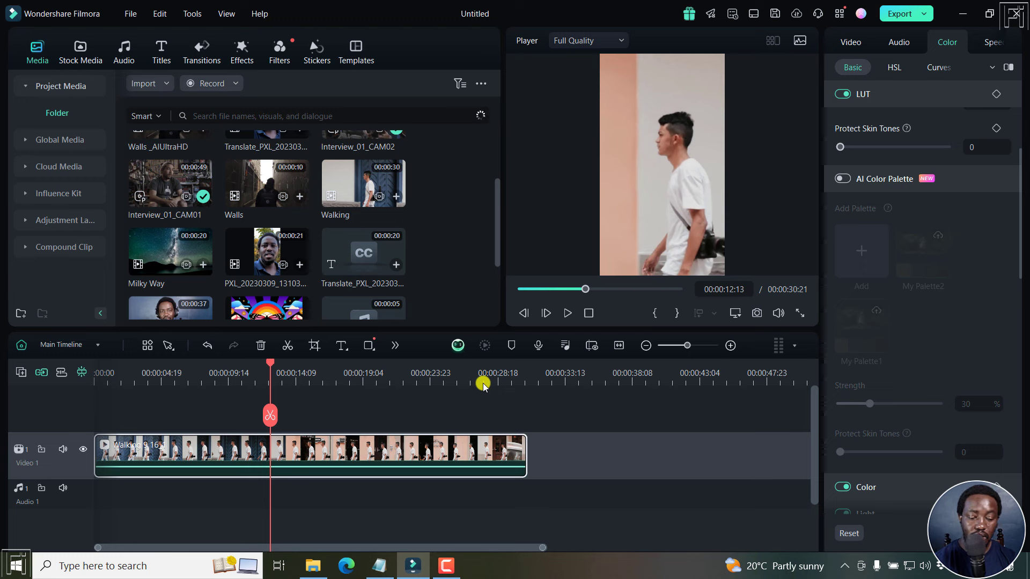
# Split the reframed Walking clip at 00:00:11:00 and delete the portion after the cut.
pyautogui.click(249, 363)
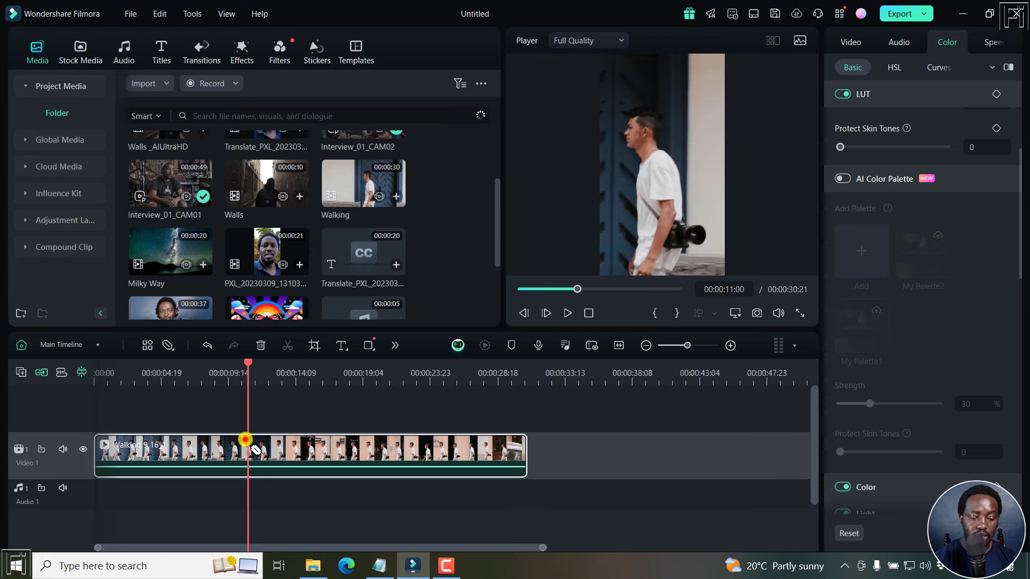
pyautogui.click(247, 439)
pyautogui.press('v')
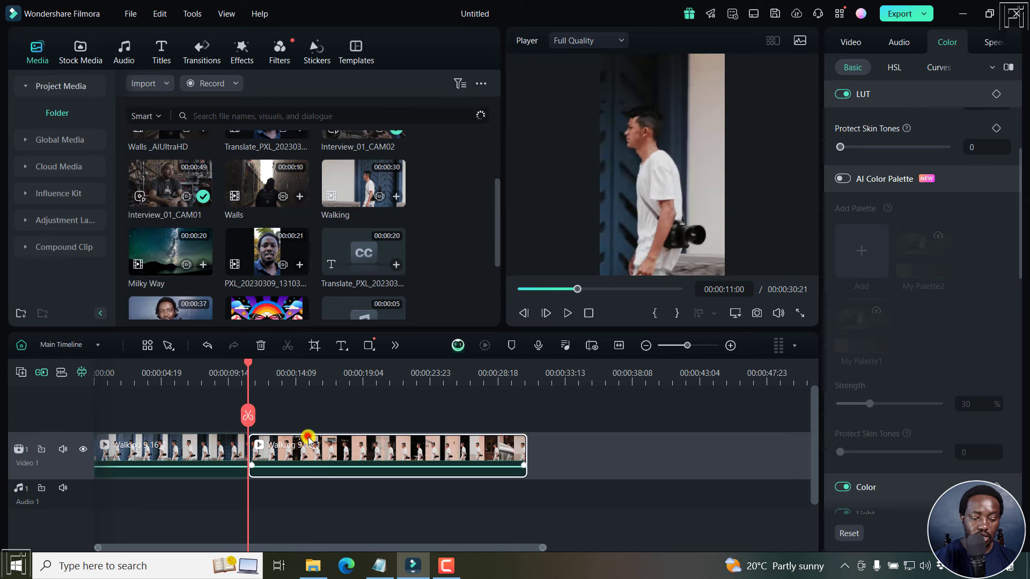
pyautogui.press('Delete')
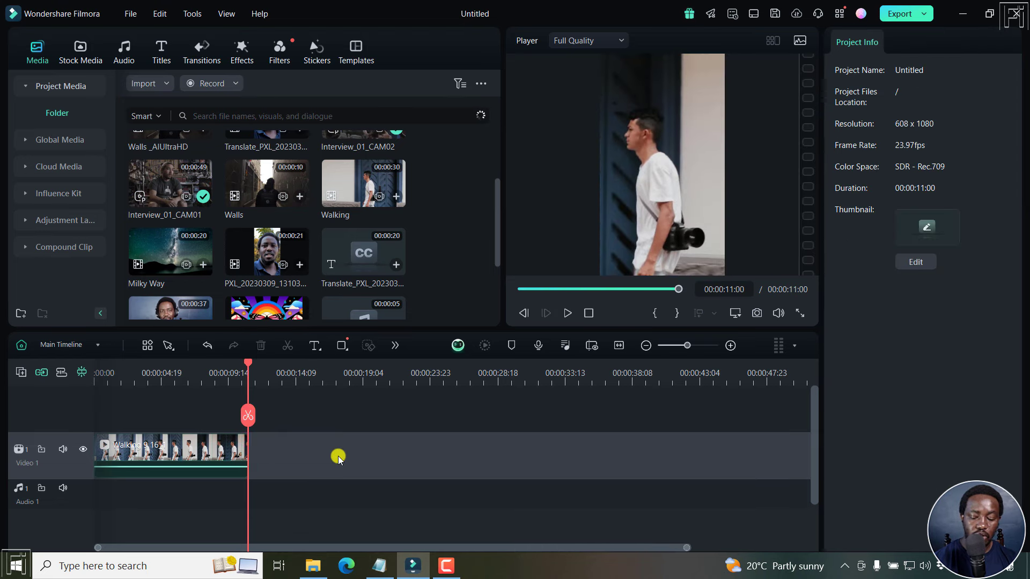
# Play the shortened clip from its start and add Scale keyframes at 00:00:04:10 and 00:00:06:23.
pyautogui.press('Home')
pyautogui.press('space')
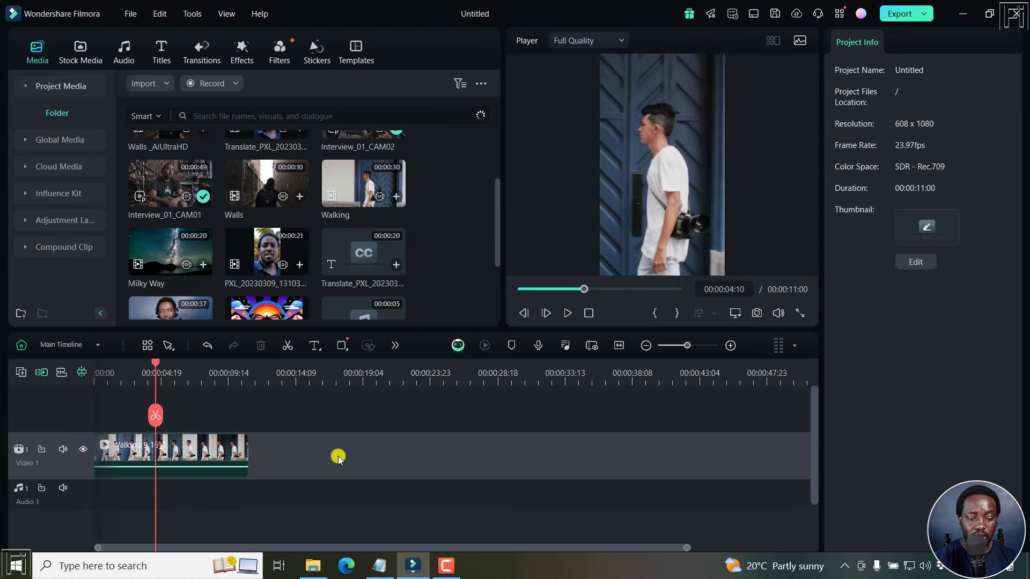
pyautogui.click(161, 449)
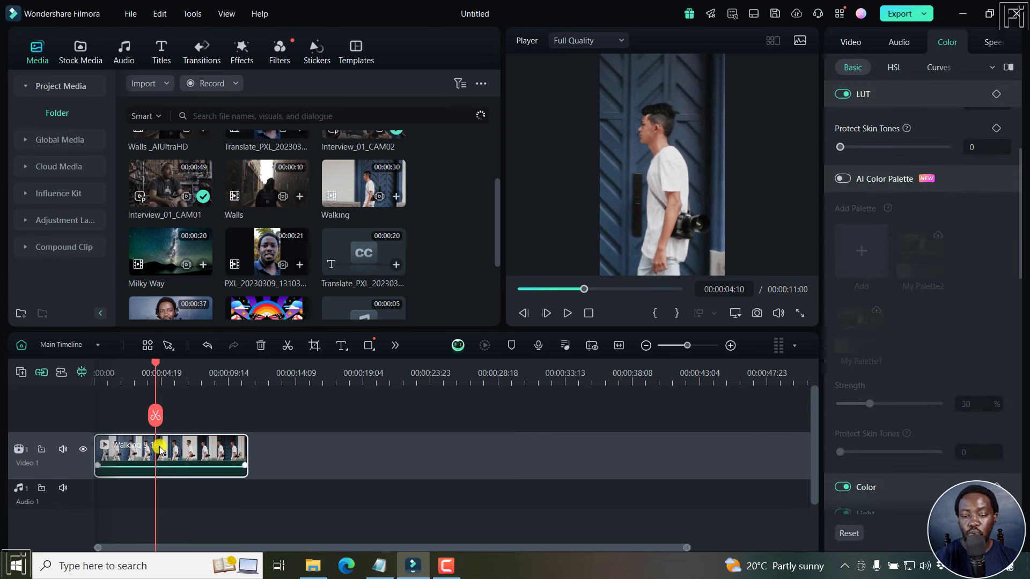
pyautogui.click(854, 41)
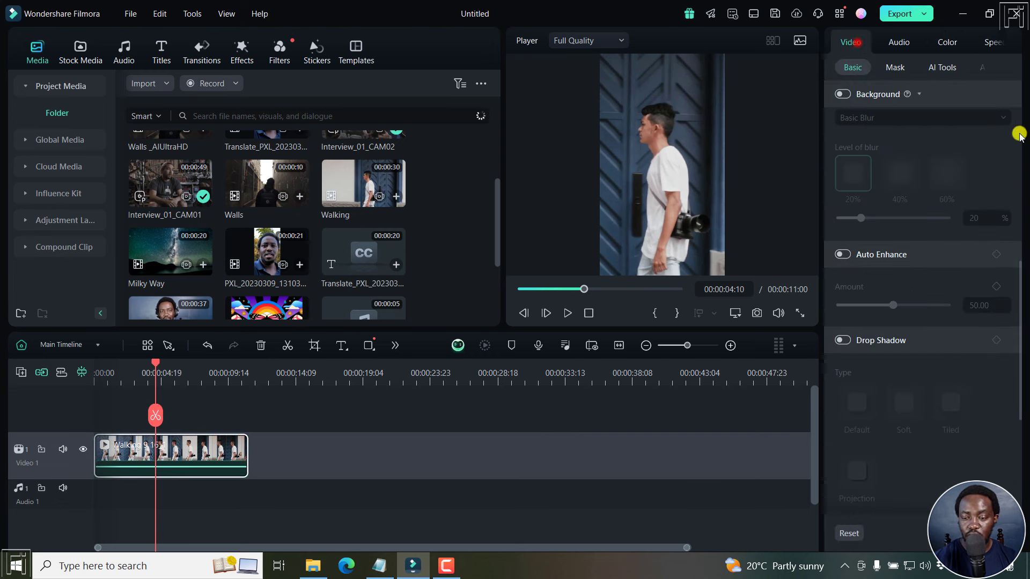
pyautogui.click(1019, 236)
pyautogui.moveTo(1018, 213); pyautogui.dragTo(1014, 133)
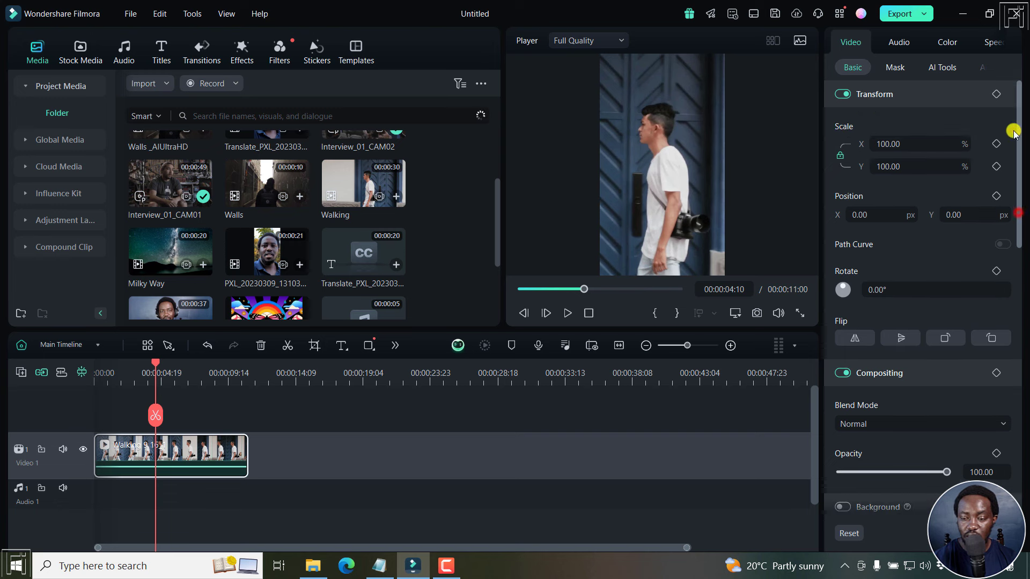
pyautogui.click(996, 144)
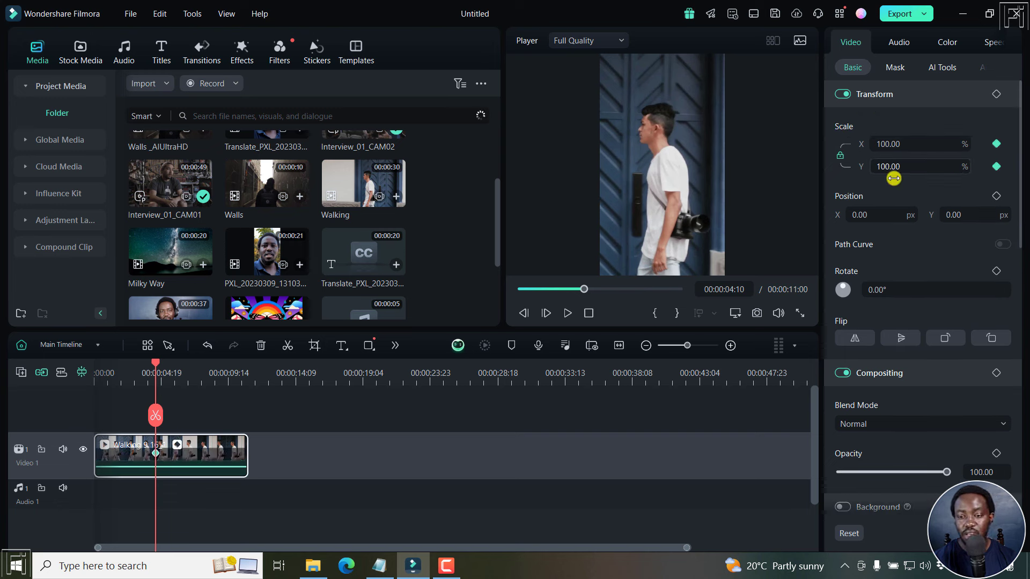
pyautogui.click(191, 372)
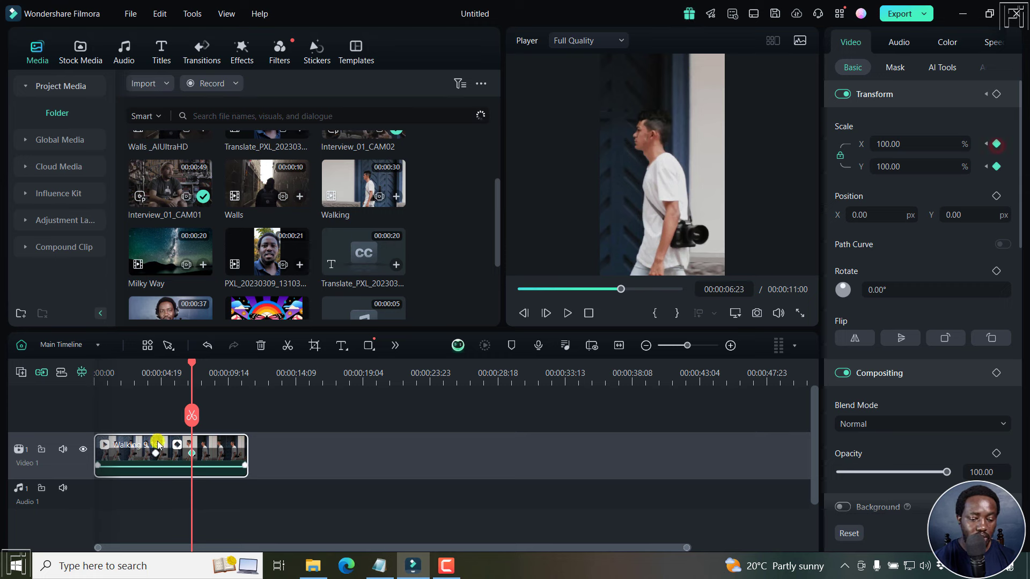
# Show the clip's keyframe animation in the timeline and move the first Scale keyframe to 00:00:04:06 with a scale of 166.67%.
pyautogui.rightClick(171, 458)
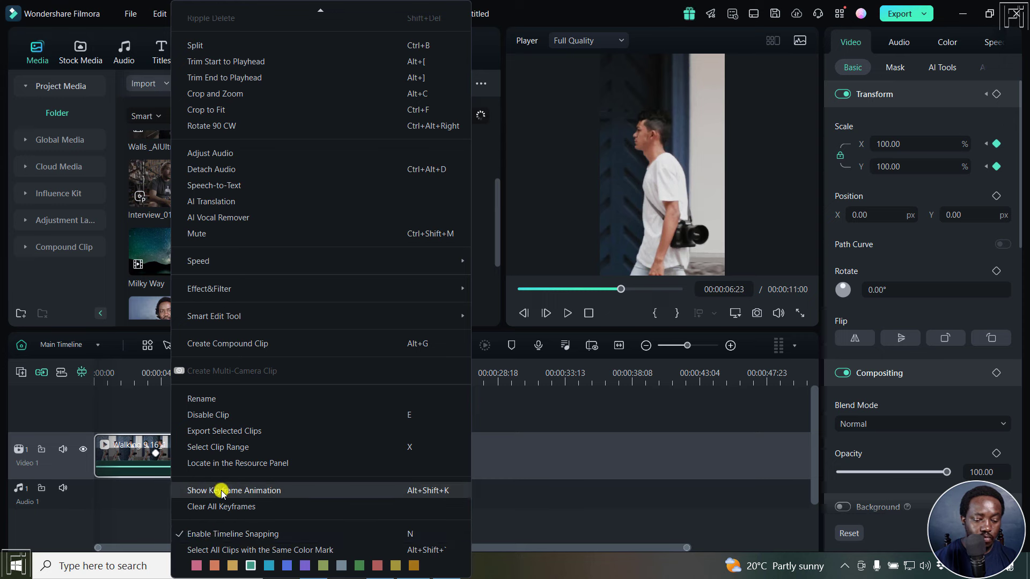
pyautogui.click(221, 490)
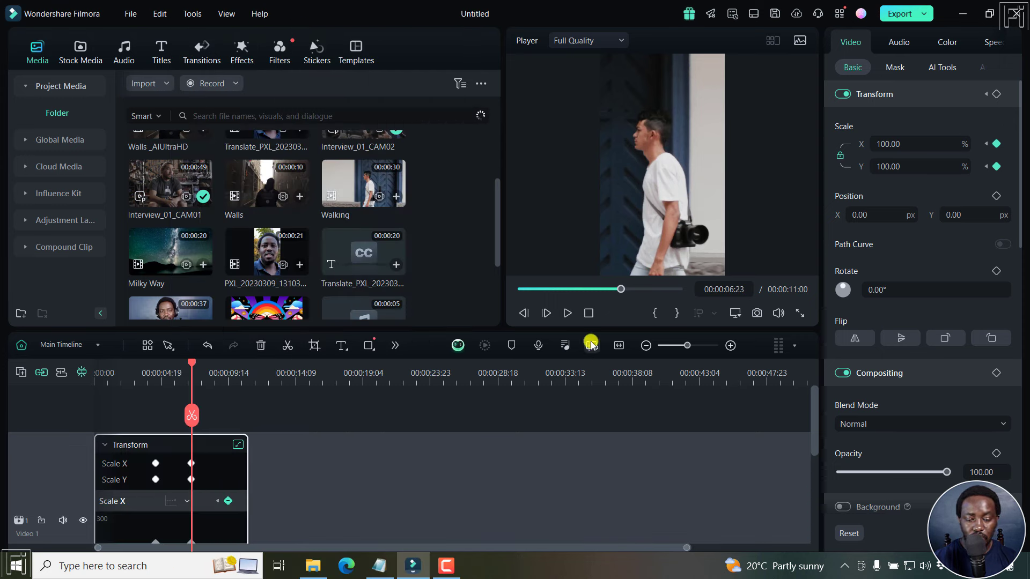
pyautogui.click(616, 346)
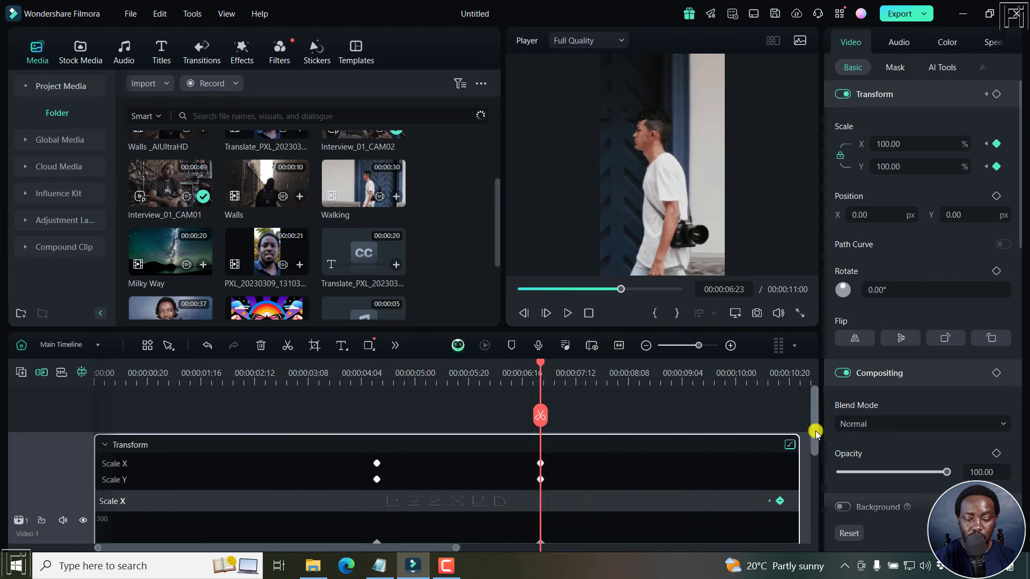
pyautogui.moveTo(815, 429); pyautogui.dragTo(819, 459)
pyautogui.moveTo(378, 481)
pyautogui.mouseDown()
pyautogui.moveTo(364, 465)
pyautogui.moveTo(366, 474)
pyautogui.mouseUp()
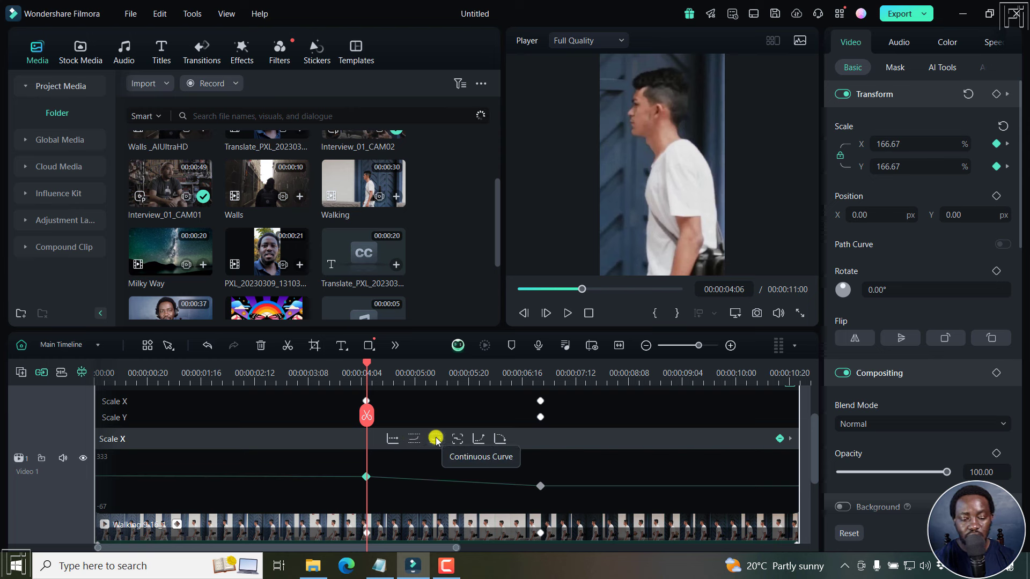
# Apply a curve to the first Scale X keyframe, bend it downward with its handle, and play the zoom from 00:00:03:06.
pyautogui.click(478, 438)
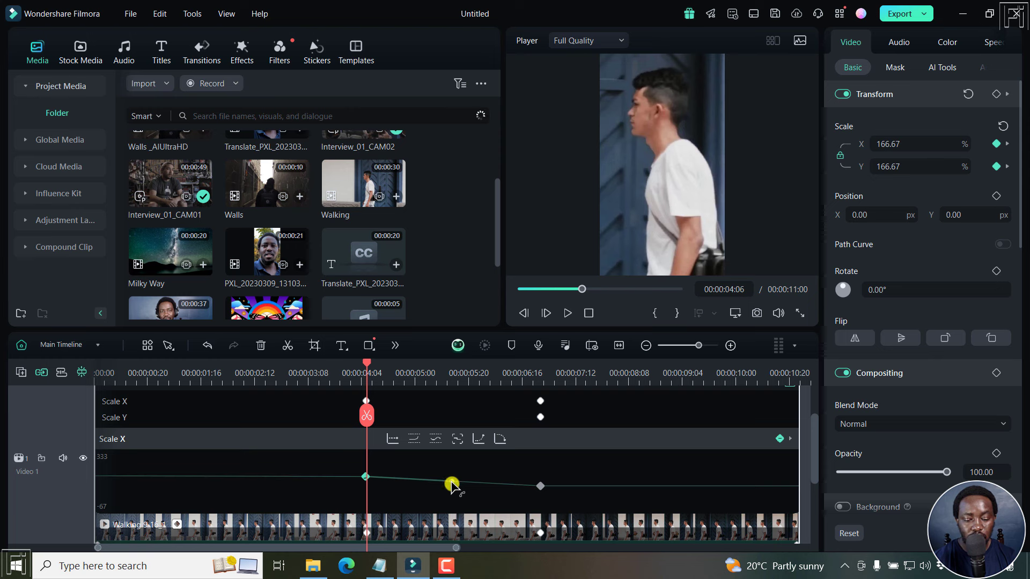
pyautogui.click(365, 479)
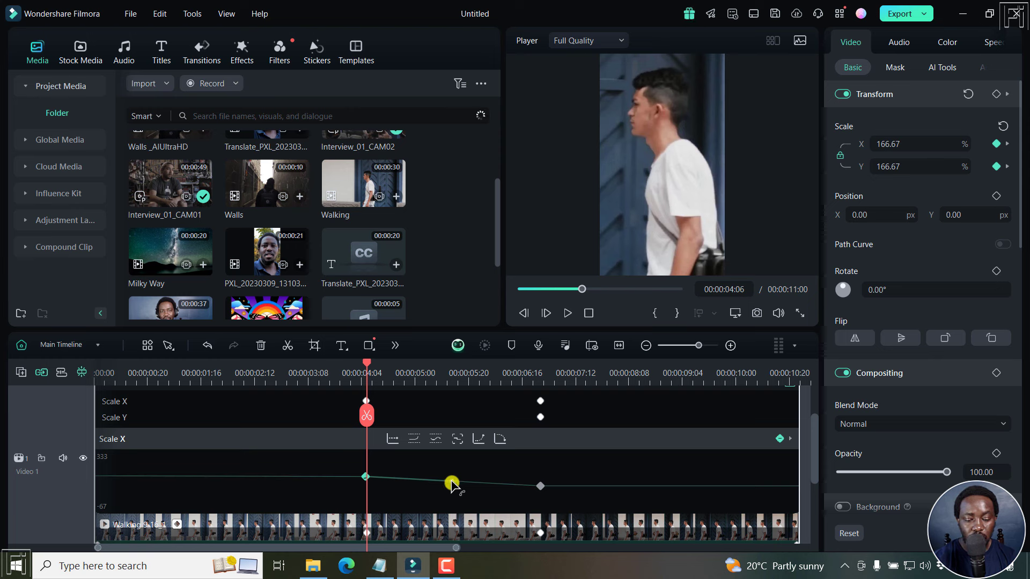
pyautogui.moveTo(452, 482); pyautogui.dragTo(450, 503)
pyautogui.click(303, 373)
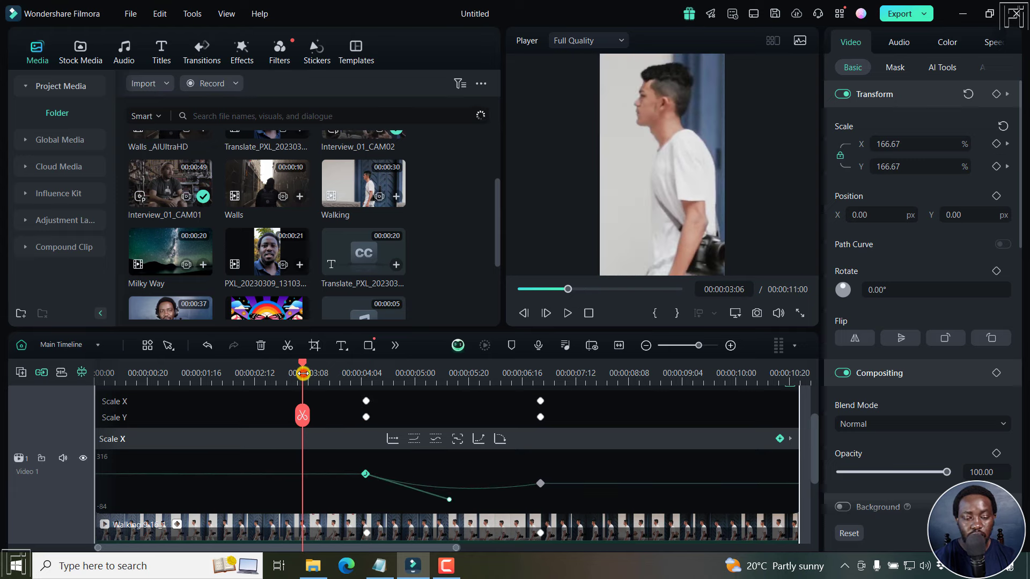
pyautogui.press('space')
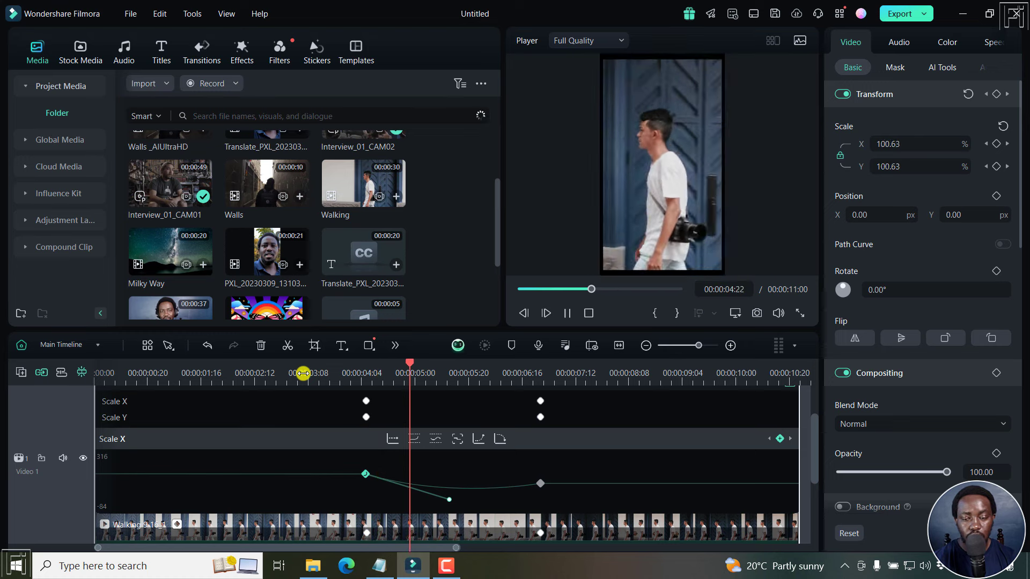
pyautogui.press('space')
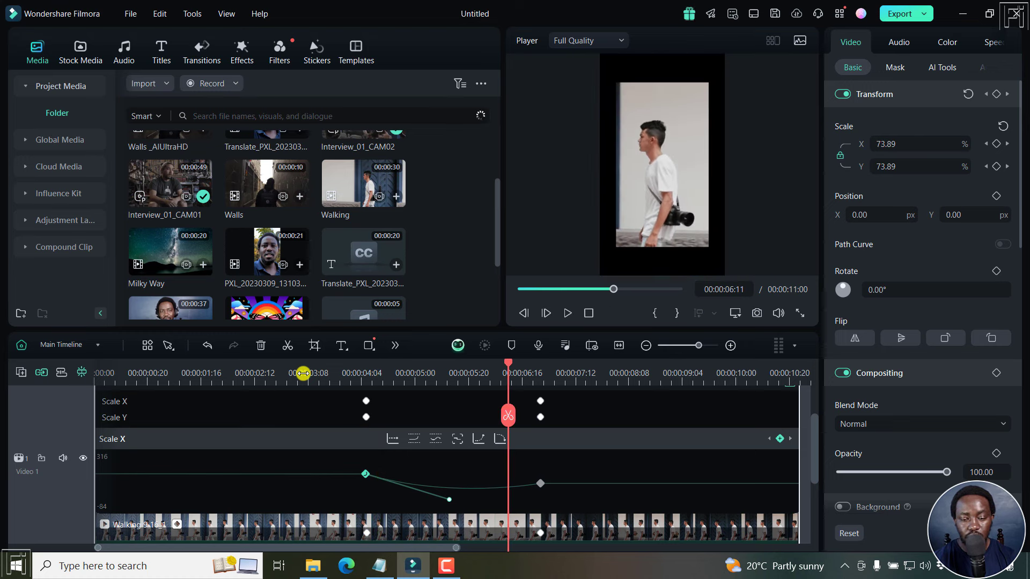
# Bend the Scale X curve upward by raising the first keyframe's handle, and preview the resulting zoom.
pyautogui.moveTo(448, 502); pyautogui.dragTo(451, 453)
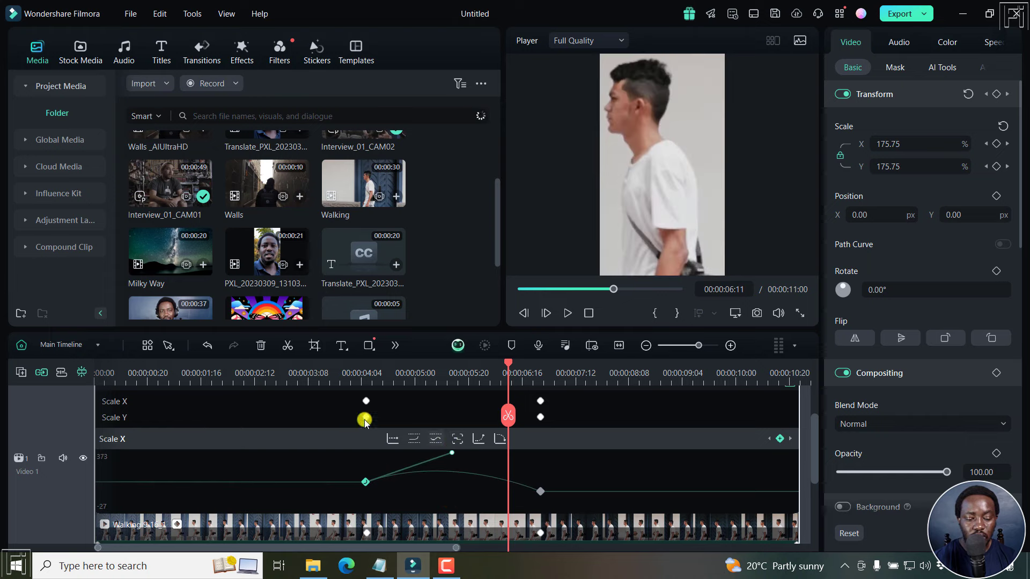
pyautogui.click(258, 370)
pyautogui.press('space')
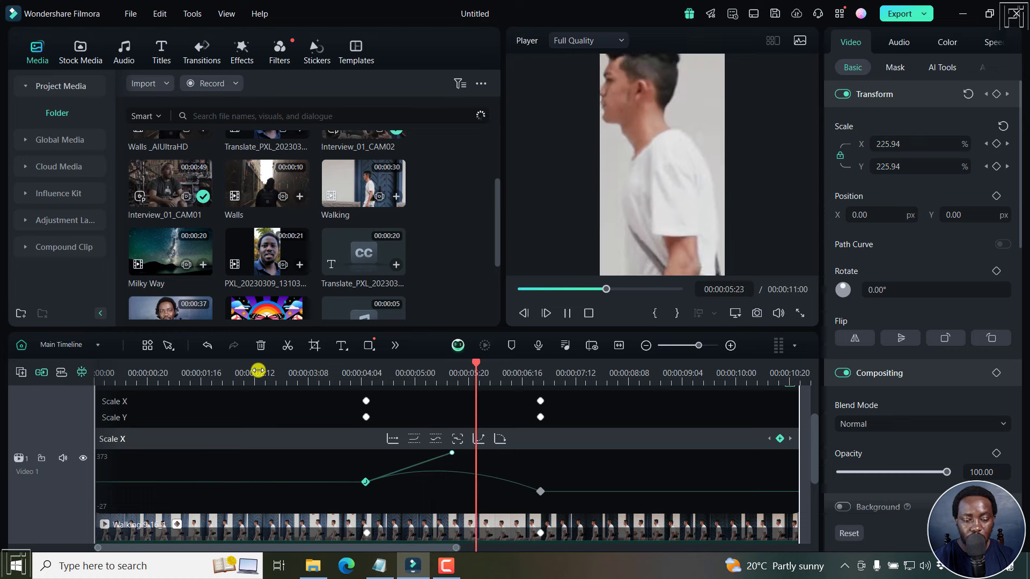
pyautogui.press('space')
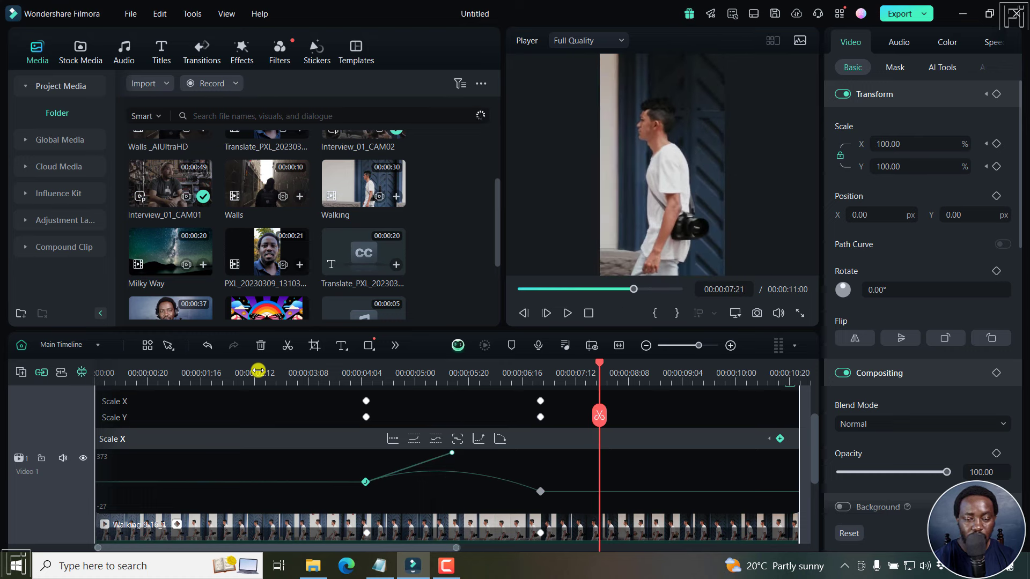